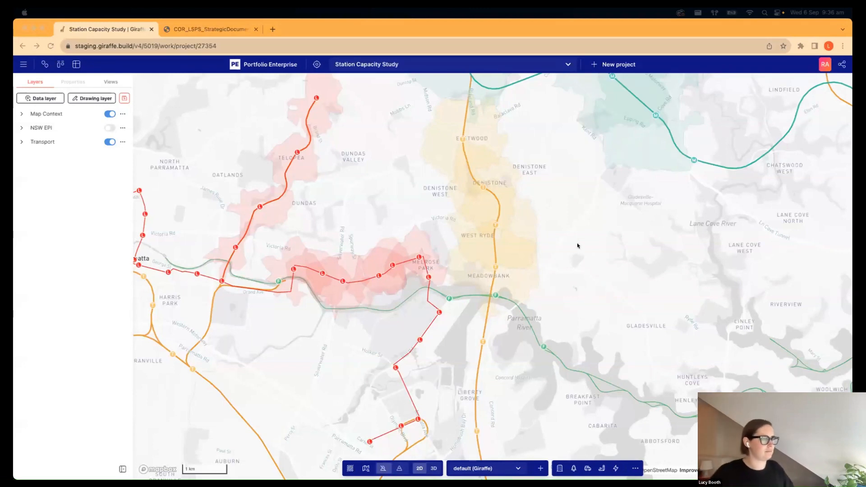
- Examine the transport lines and station catchments around Parramatta, Epping, Macquarie Park and Meadowbank, both regionally and close up
scroll(577, 245, "down", 5)
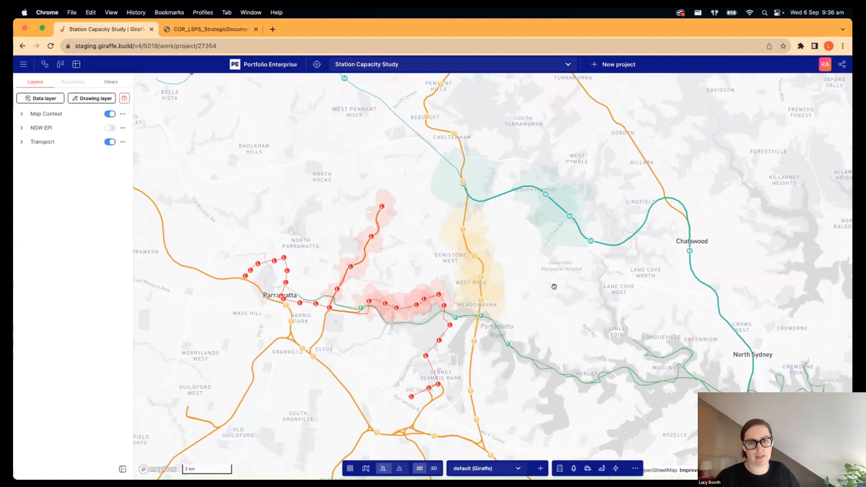
scroll(554, 287, "down", 5)
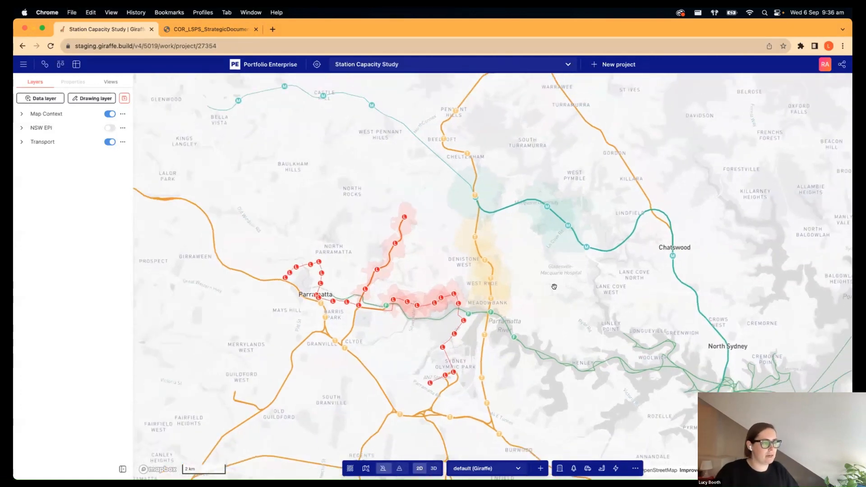
scroll(510, 289, "up", 5)
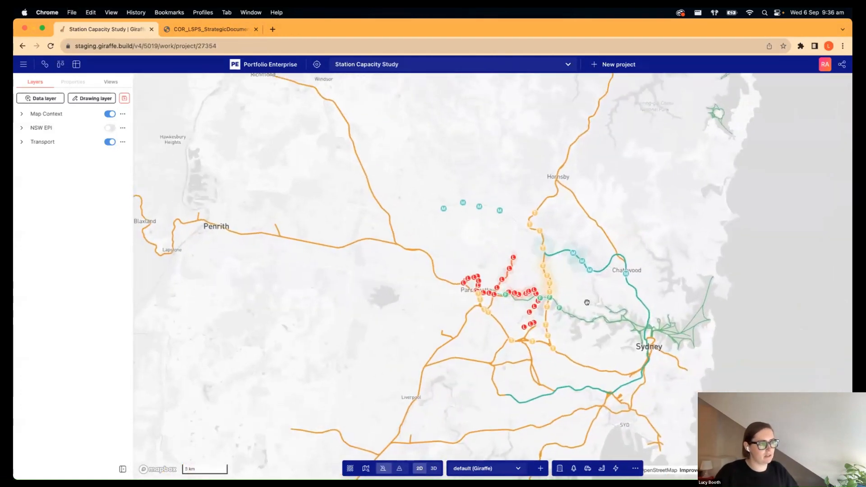
scroll(442, 212, "up", 4)
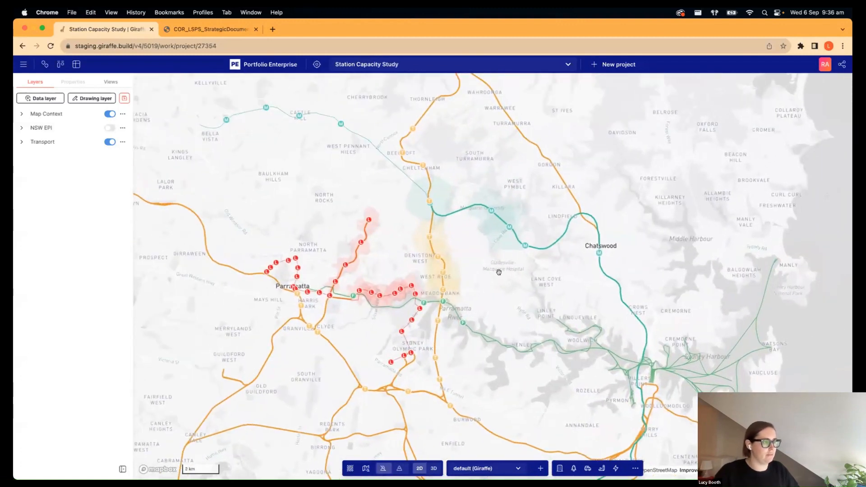
scroll(449, 260, "up", 2)
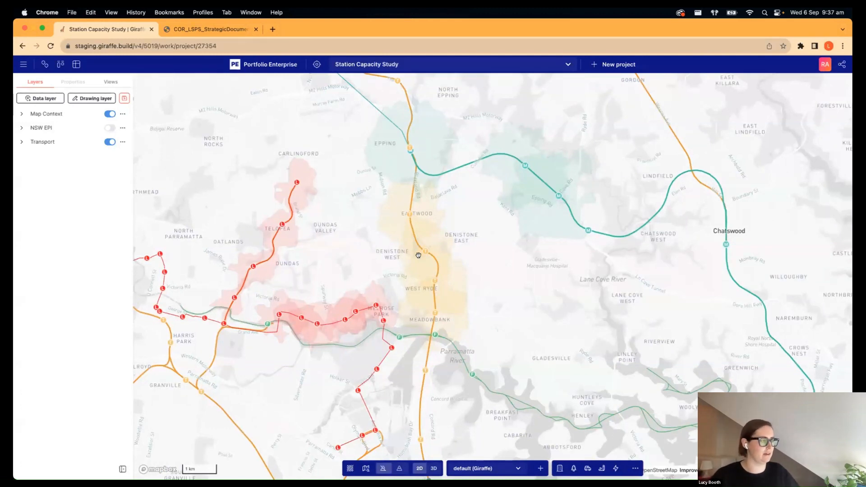
scroll(418, 259, "up", 2)
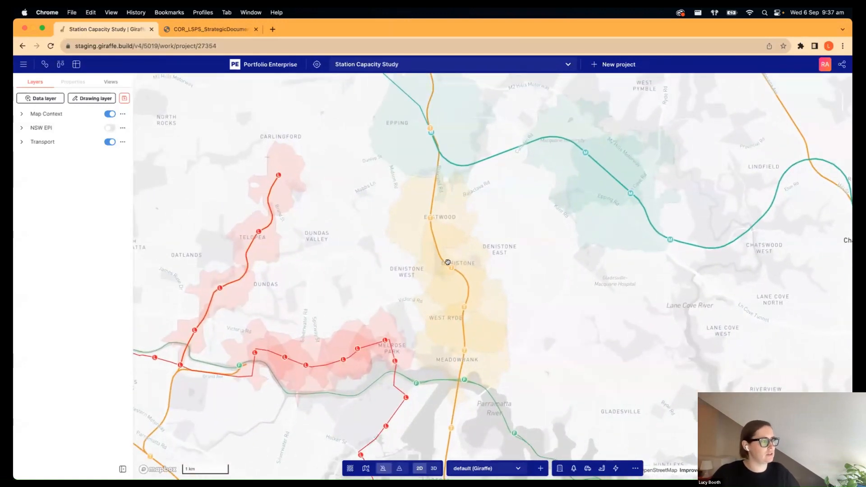
scroll(448, 263, "up", 3)
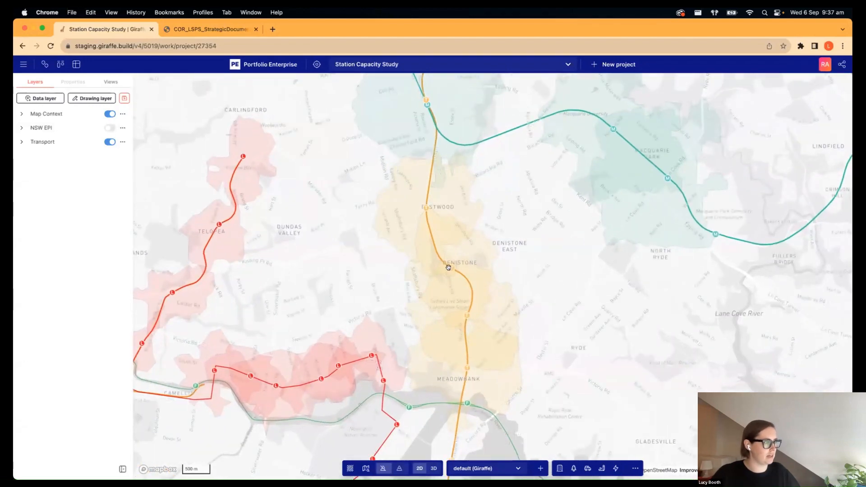
scroll(449, 266, "down", 3)
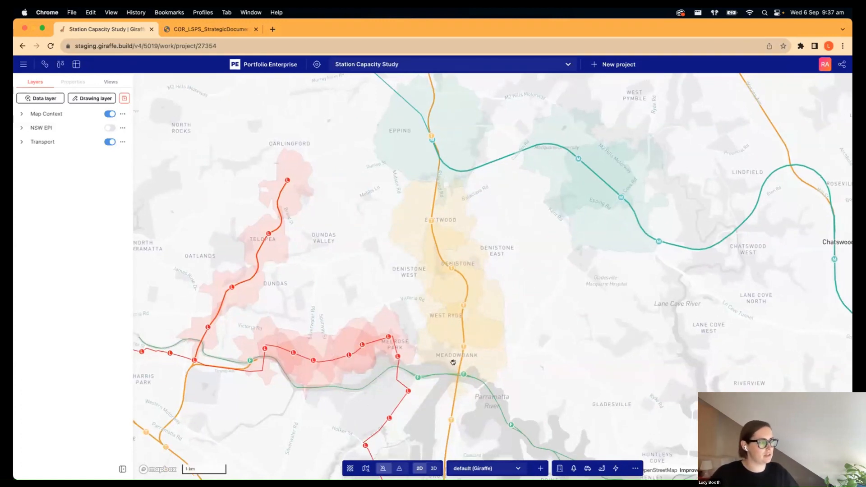
scroll(451, 316, "up", 2)
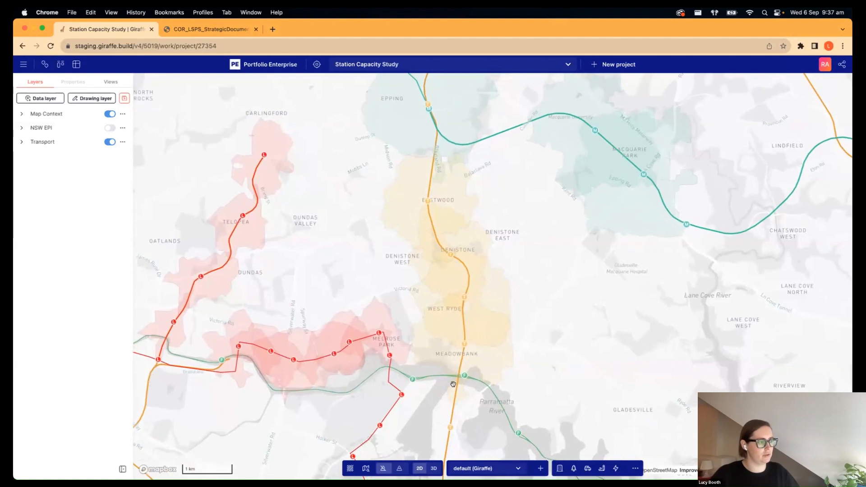
scroll(459, 275, "down", 5)
left_click_drag(457, 266, 447, 128)
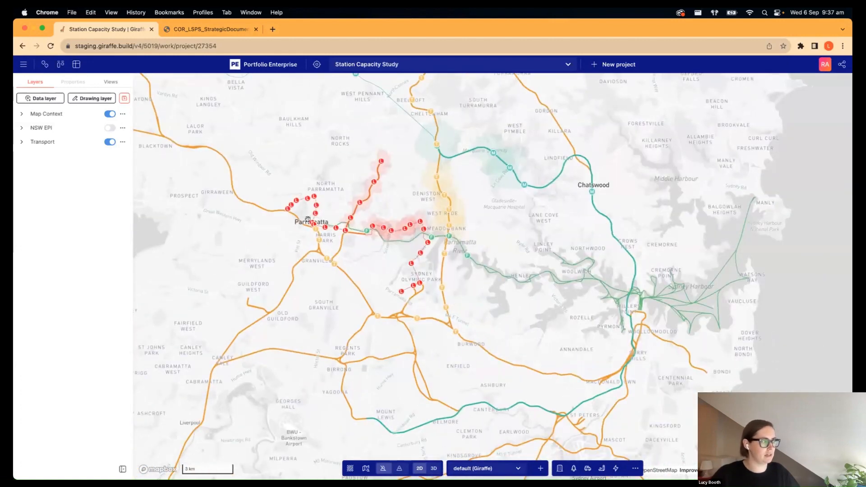
scroll(454, 252, "up", 5)
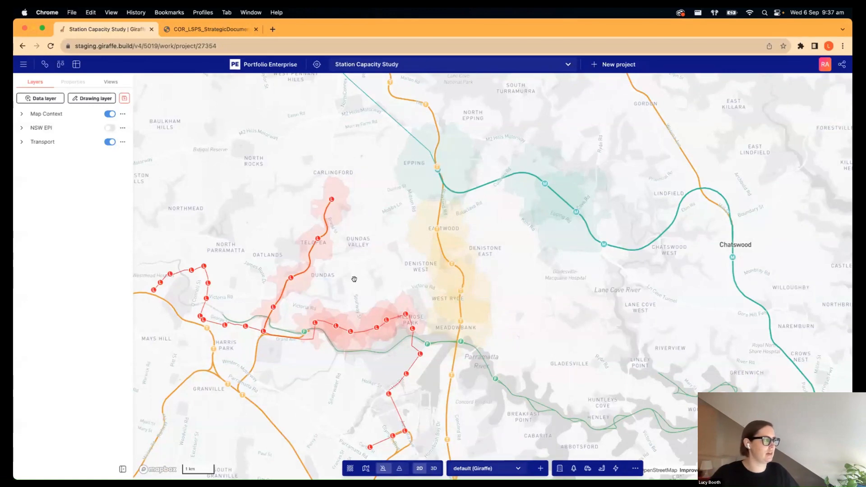
scroll(395, 334, "up", 5)
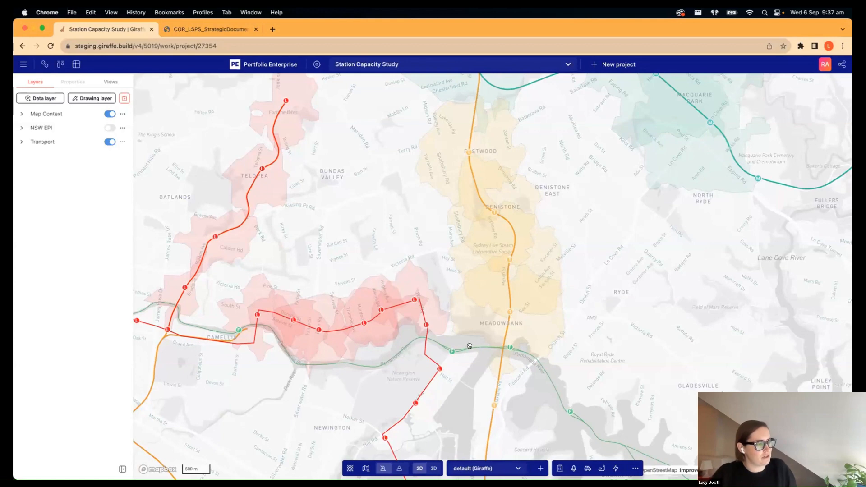
scroll(451, 339, "down", 10)
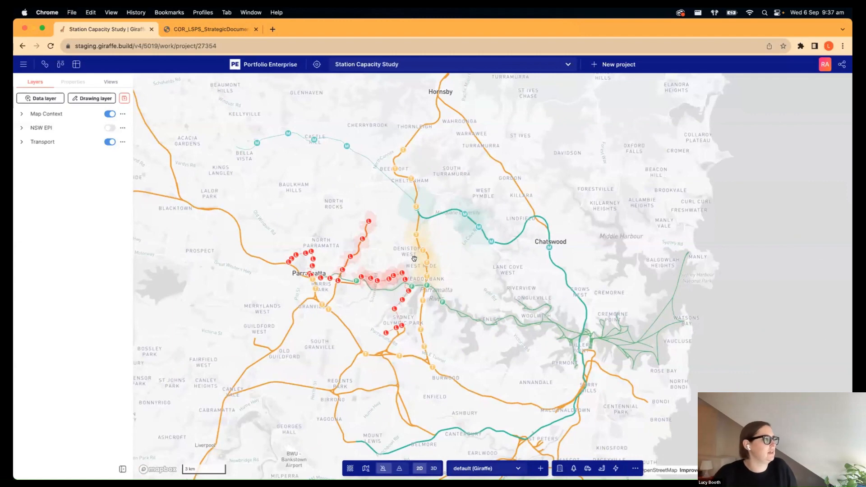
scroll(414, 258, "up", 5)
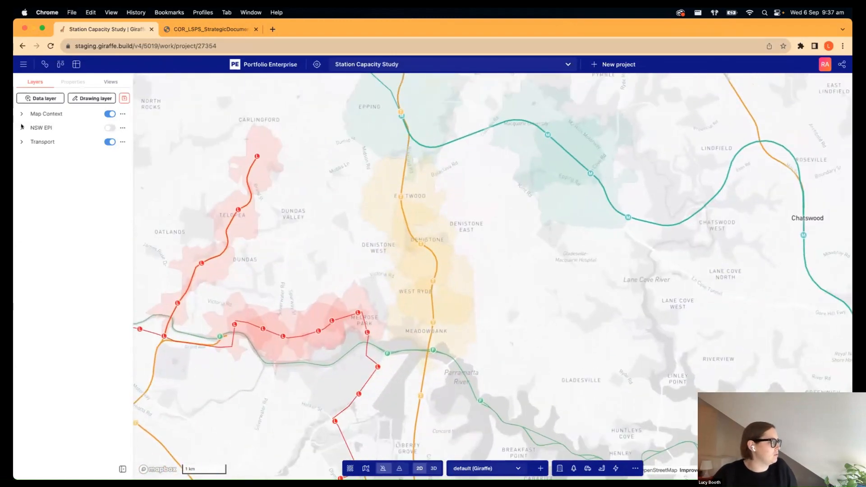
- Show the NSW EPI layers with Land Zoning visible and Cadastre NSW fully transparent, and inspect the zoning around Denistone
left_click(22, 128)
left_click(110, 128)
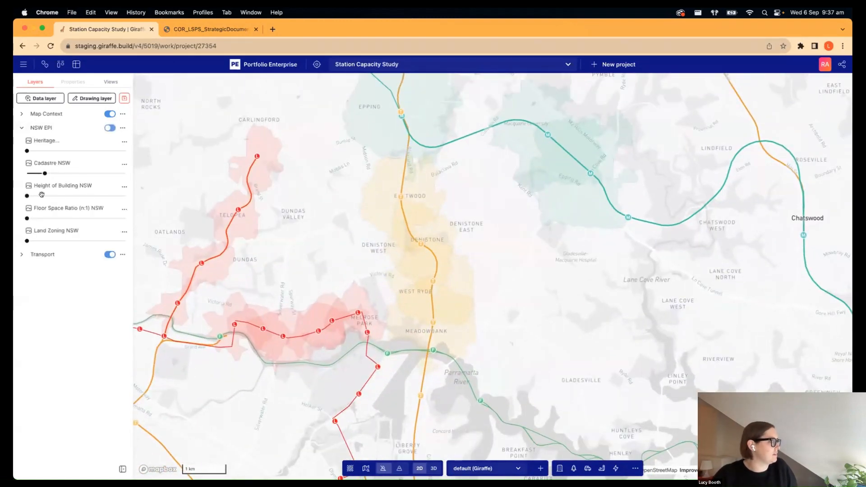
left_click_drag(42, 240, 88, 241)
left_click_drag(45, 173, 27, 173)
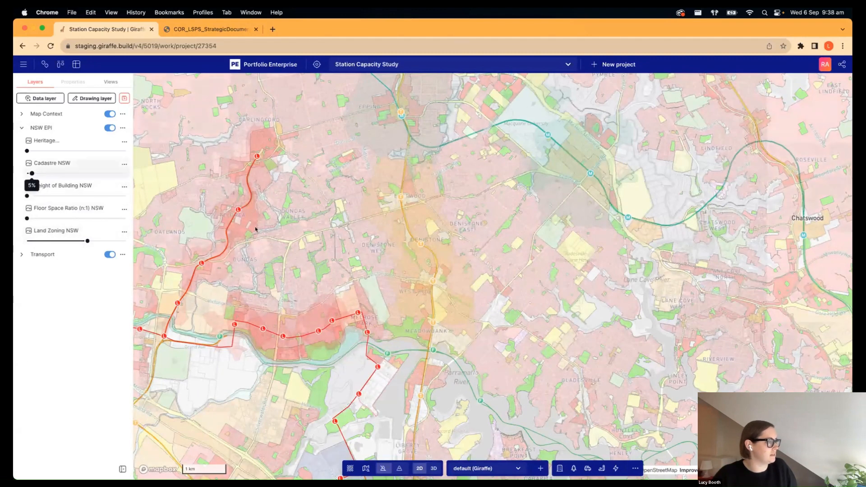
scroll(371, 256, "up", 5)
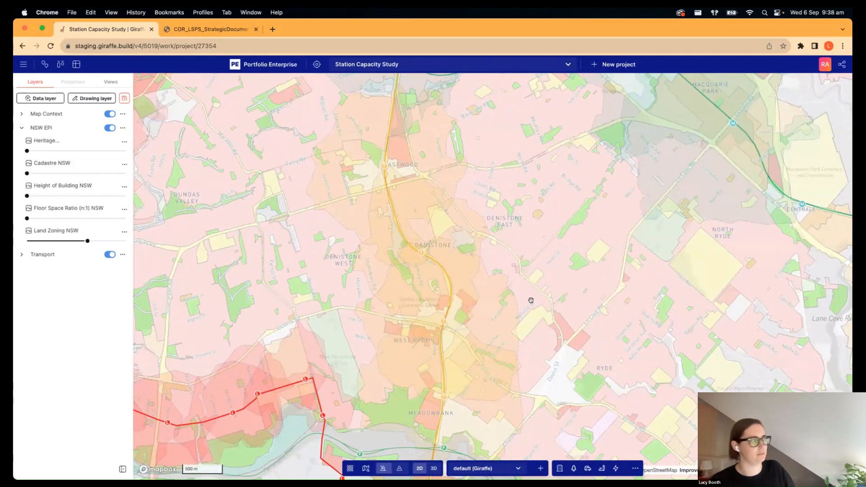
scroll(531, 300, "up", 2)
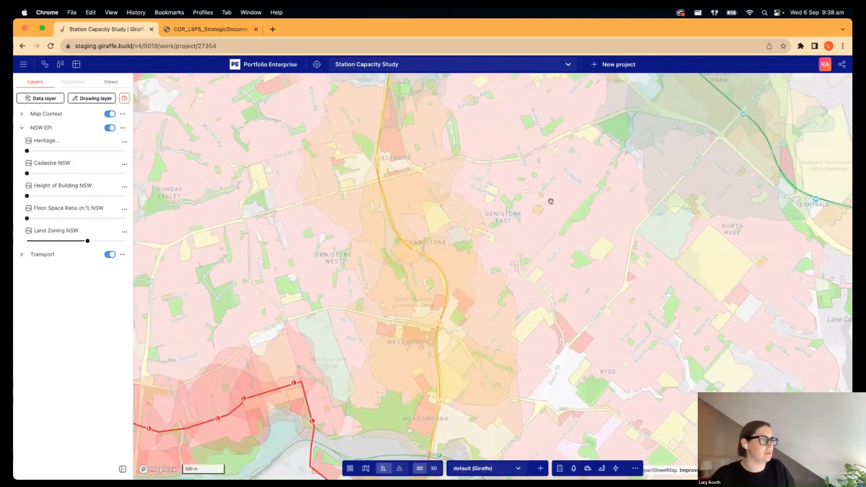
scroll(305, 230, "up", 3)
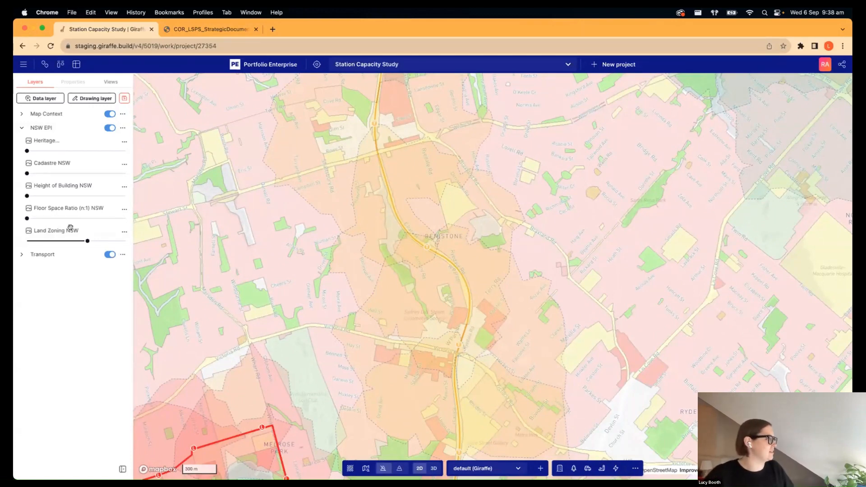
- Make Land Zoning NSW fully transparent and turn off the collapsed NSW EPI group
mouse_move(83, 238)
left_click_drag(83, 237, 27, 240)
left_click(21, 127)
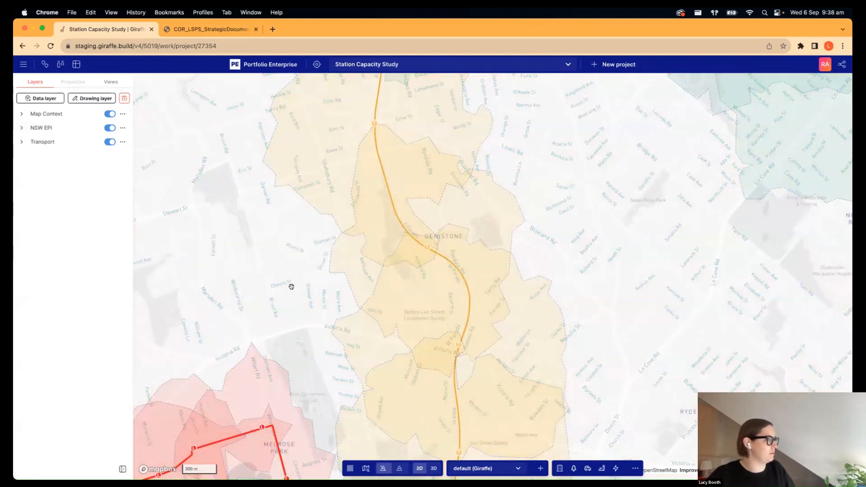
left_click_drag(292, 289, 286, 313)
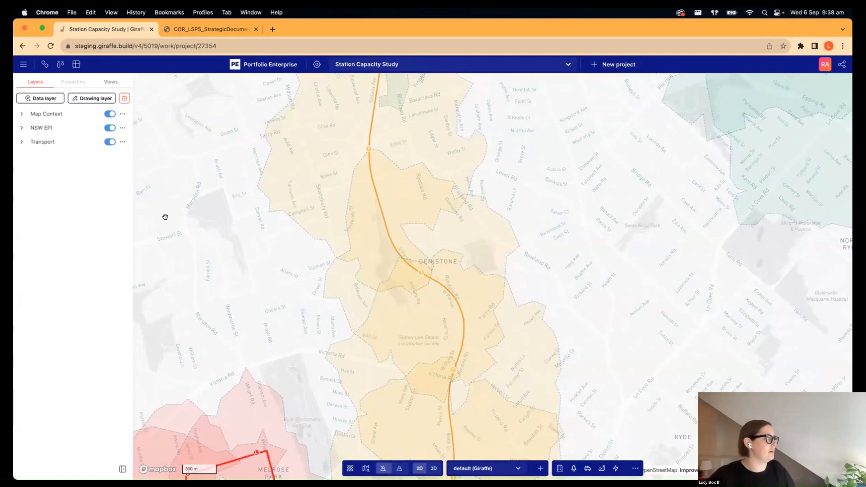
scroll(148, 222, "up", 3)
left_click(110, 128)
- Show the Map Context group's POIs layer at full opacity in a tilted 3D view of the Denistone area
scroll(287, 314, "down", 3)
left_click_drag(286, 314, 274, 273)
right_click_drag(273, 273, 270, 221)
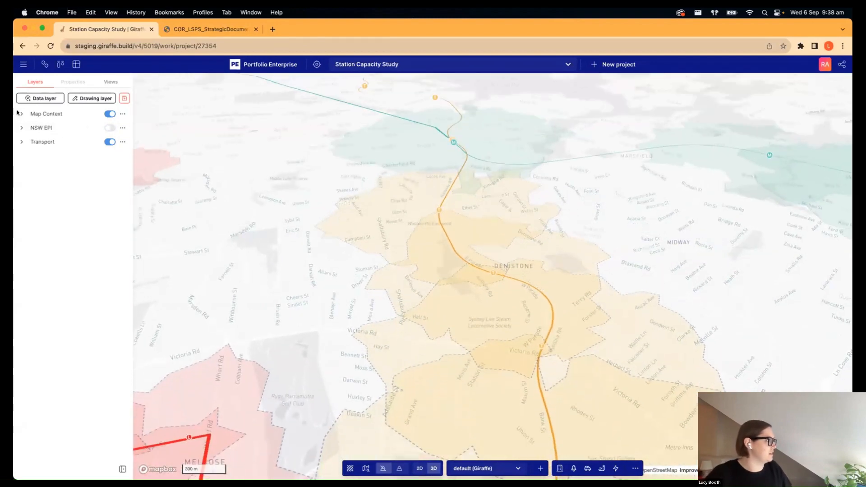
left_click(40, 116)
left_click_drag(45, 136, 105, 138)
right_click_drag(283, 272, 308, 285)
scroll(366, 301, "down", 2)
left_click_drag(109, 136, 126, 137)
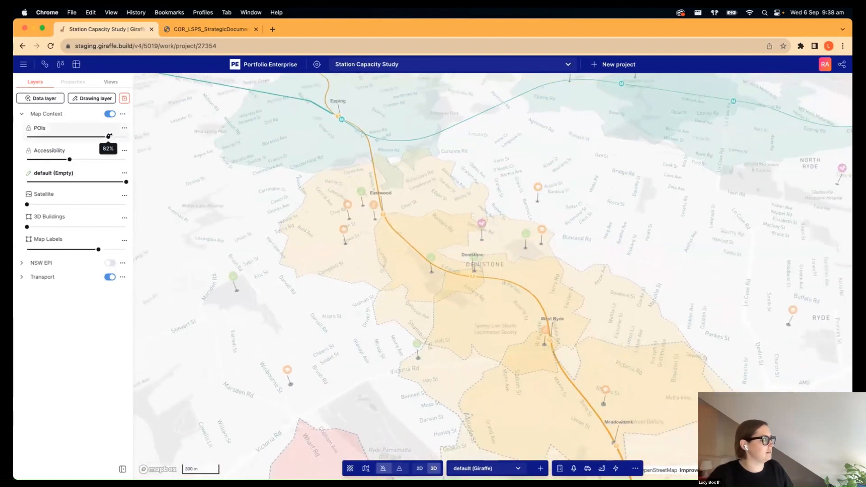
- Examine the points of interest around the Eastwood, Denistone, West Ryde and Meadowbank station catchments in 3D
scroll(323, 297, "down", 2)
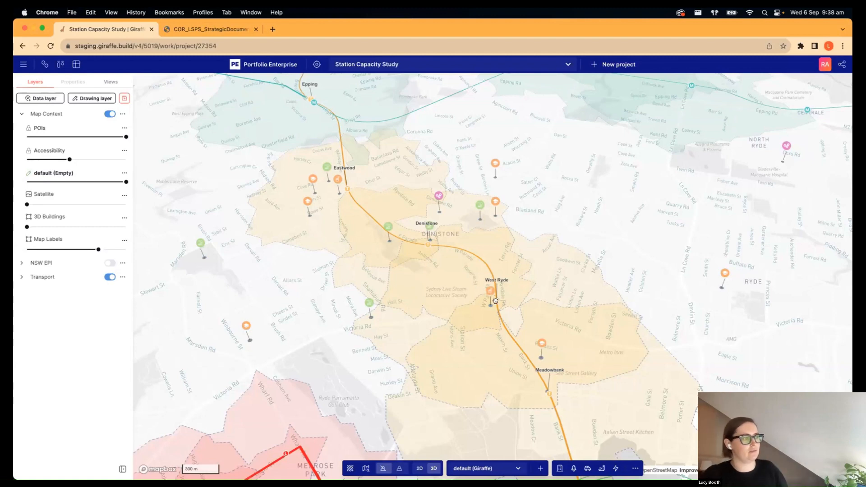
scroll(495, 300, "up", 3)
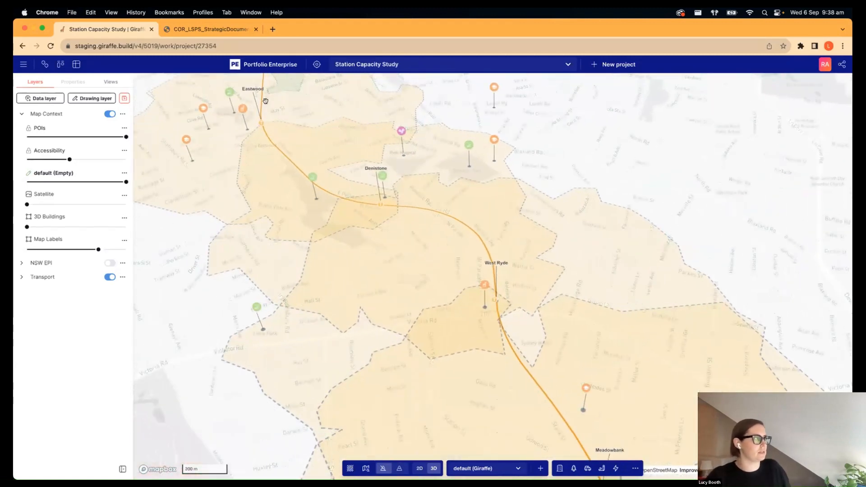
scroll(270, 144, "down", 2)
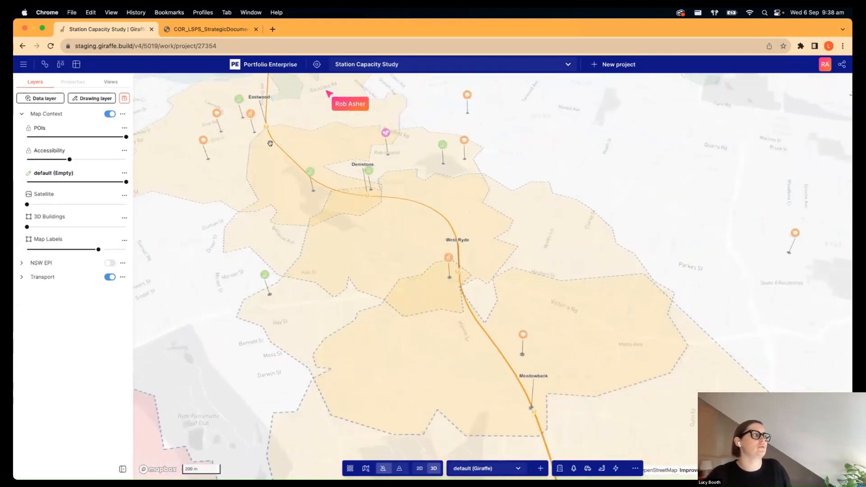
scroll(256, 187, "up", 2)
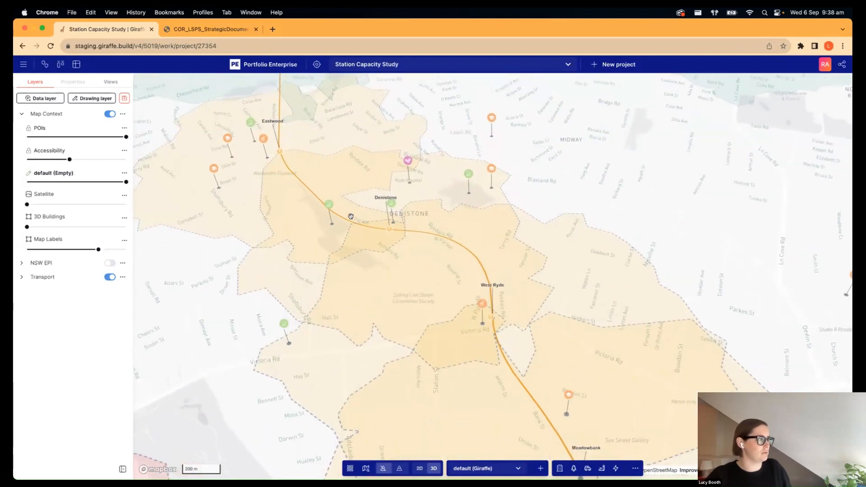
scroll(306, 217, "down", 2)
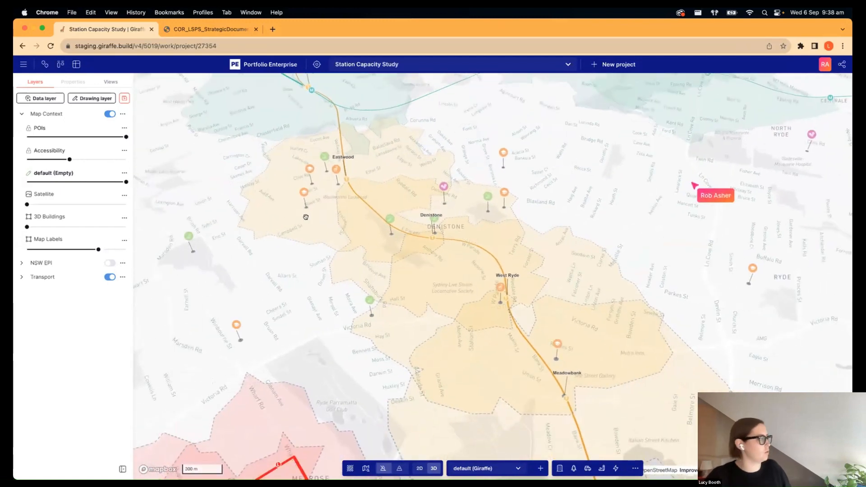
scroll(364, 303, "down", 2)
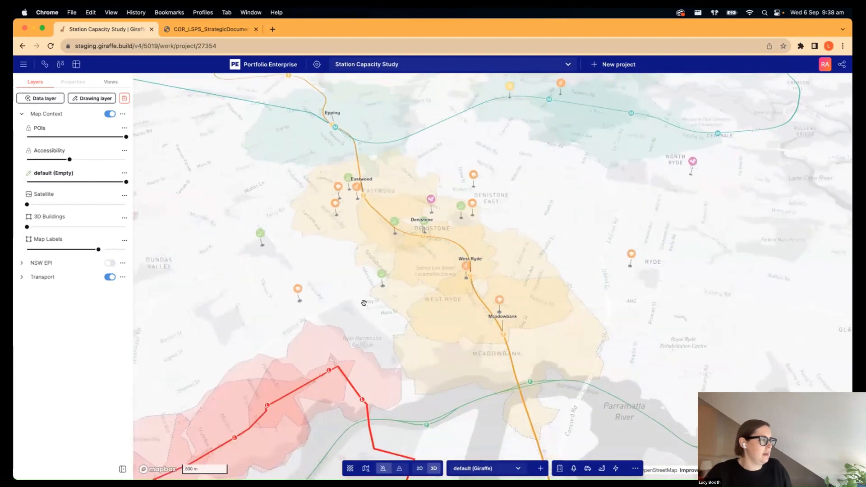
right_click_drag(363, 303, 357, 297)
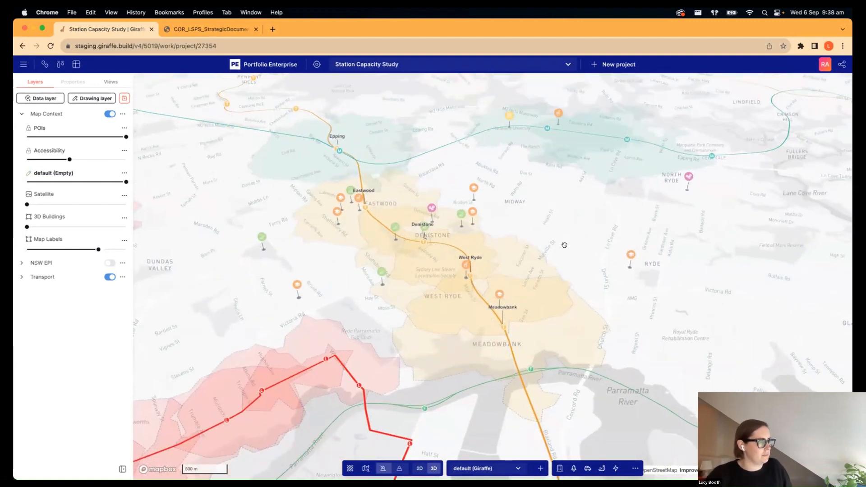
right_click_drag(565, 245, 593, 253)
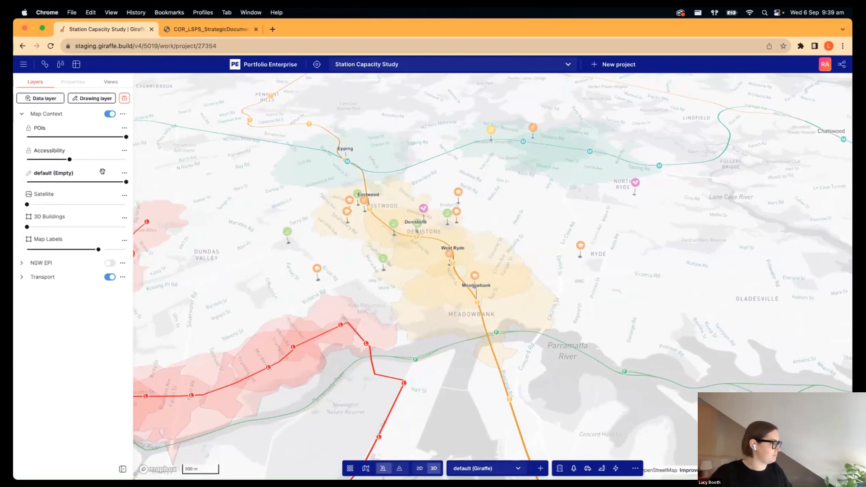
- Hide the POIs layer completely and open the analysis sidebar alongside the map of the Denistone catchments
left_click_drag(126, 137, 27, 137)
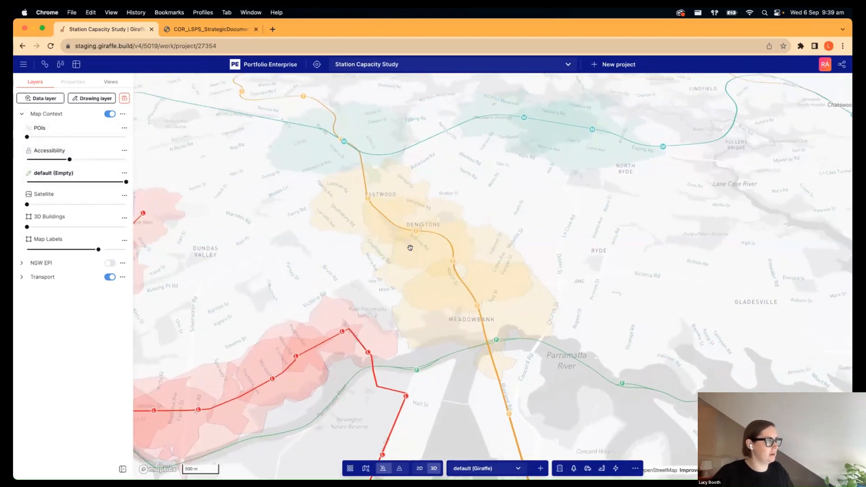
scroll(410, 248, "up", 5)
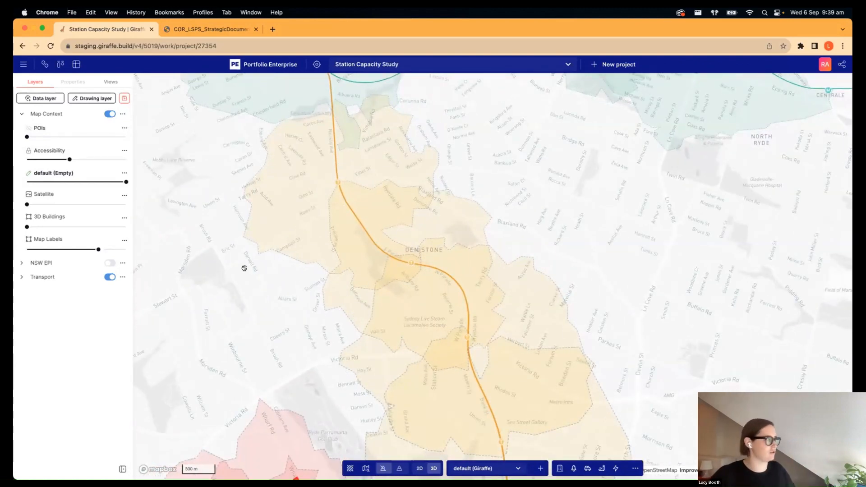
left_click_drag(302, 232, 266, 237)
left_click(842, 469)
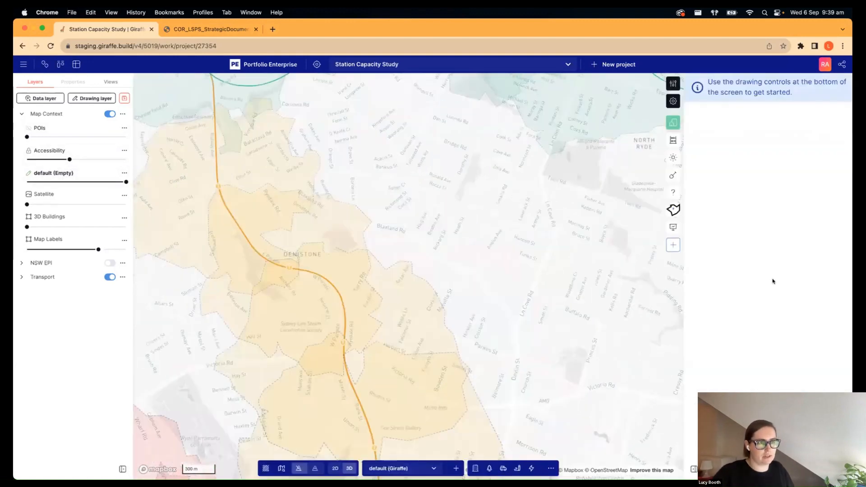
left_click_drag(356, 260, 425, 257)
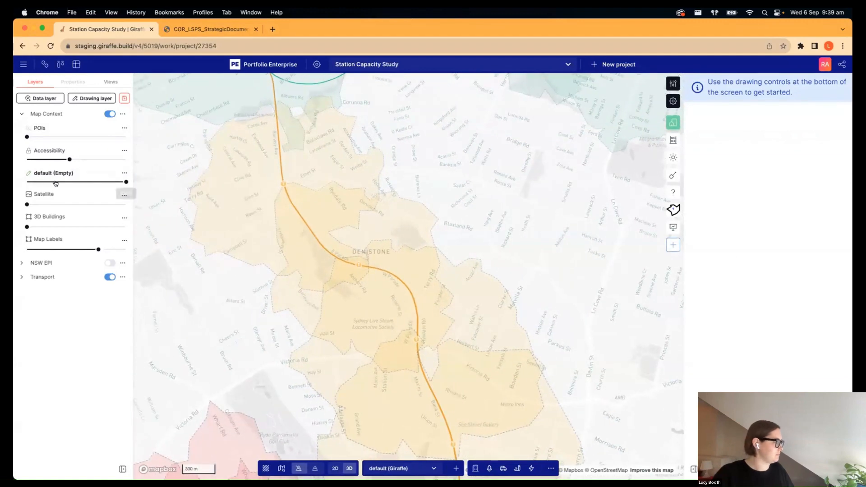
- Make the Accessibility layer fully transparent and create a new drawing layer named Catchment
mouse_move(68, 154)
left_click_drag(69, 159, 27, 159)
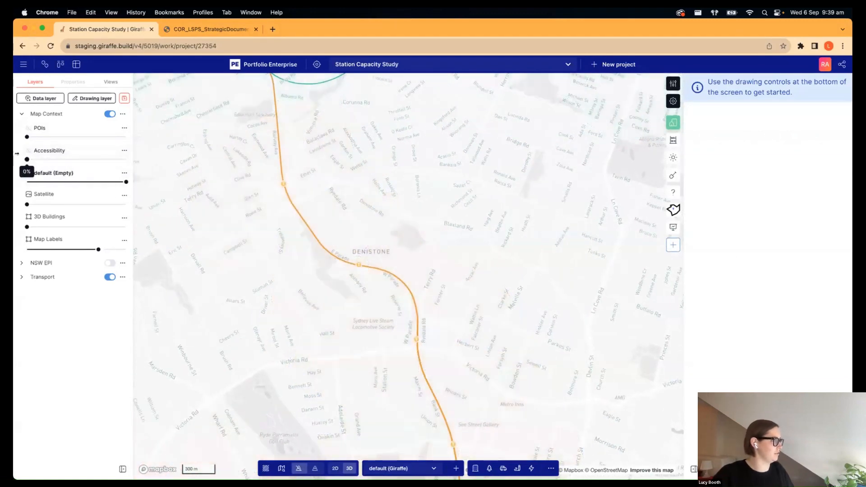
left_click(102, 99)
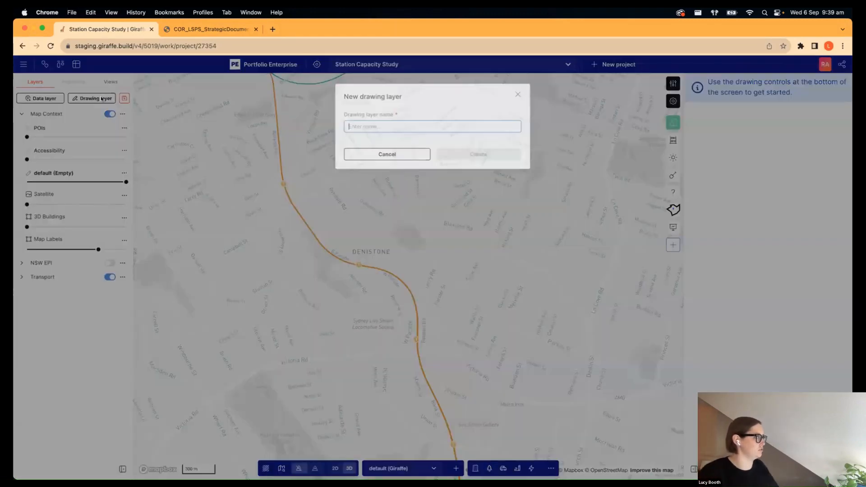
type("Catch")
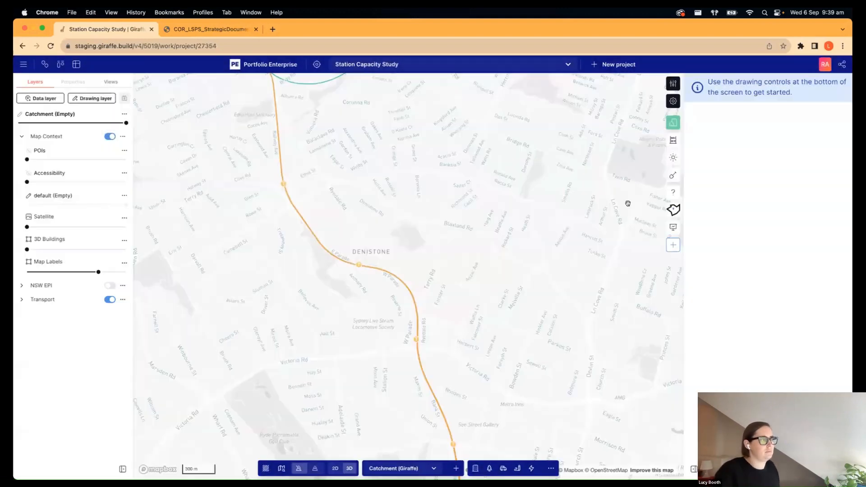
- Add an isochrone to the Catchment layer and place its source marker on Denistone station
left_click(673, 209)
left_click(710, 140)
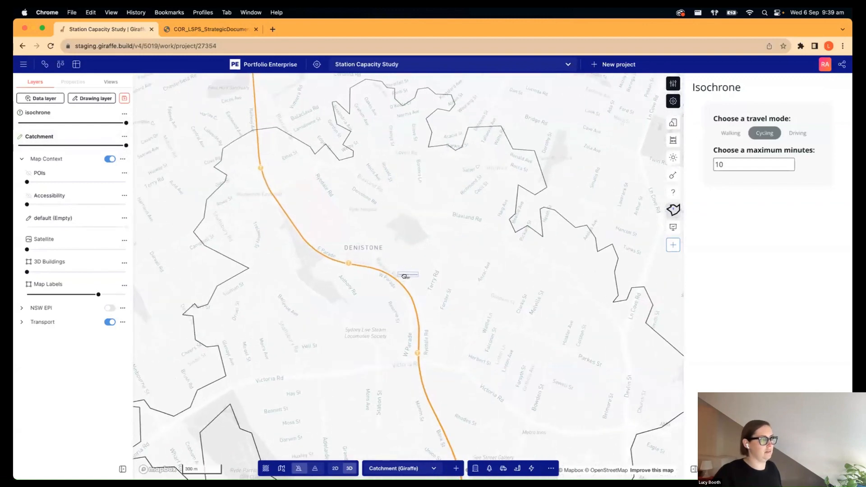
left_click_drag(407, 270, 345, 260)
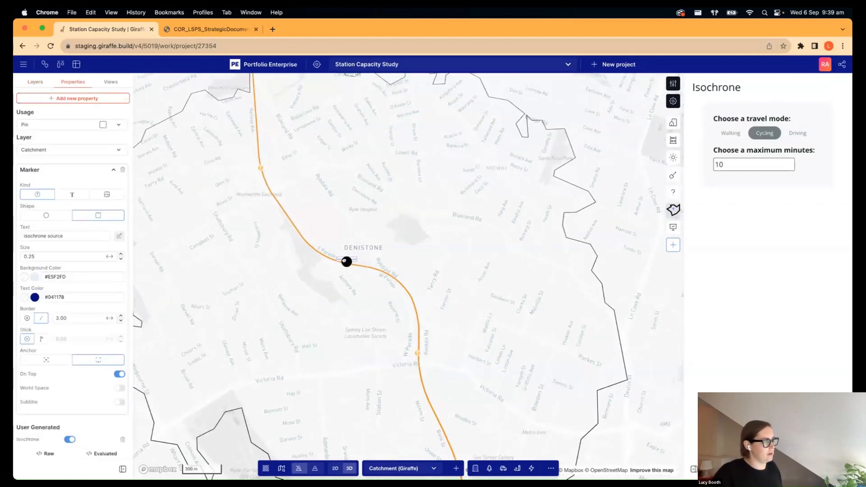
scroll(407, 268, "down", 2)
scroll(406, 268, "down", 1)
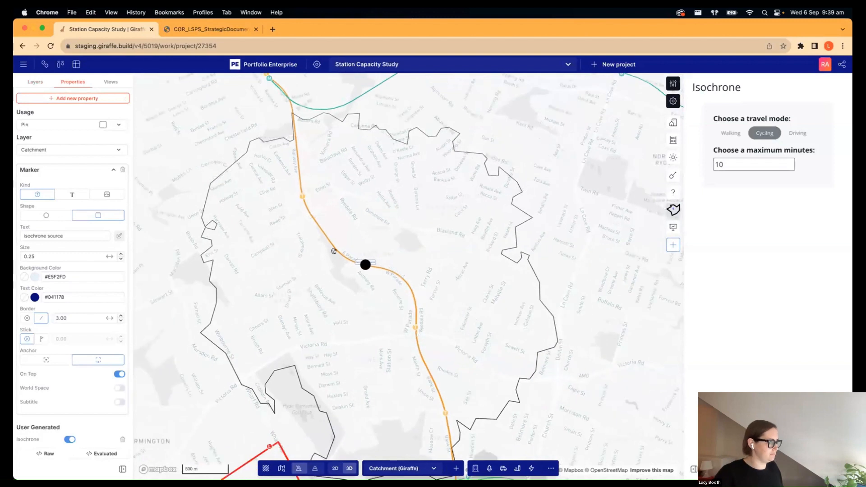
- Set the isochrone's travel mode to Walking and its maximum time to 20 minutes
left_click(728, 133)
left_click(773, 165)
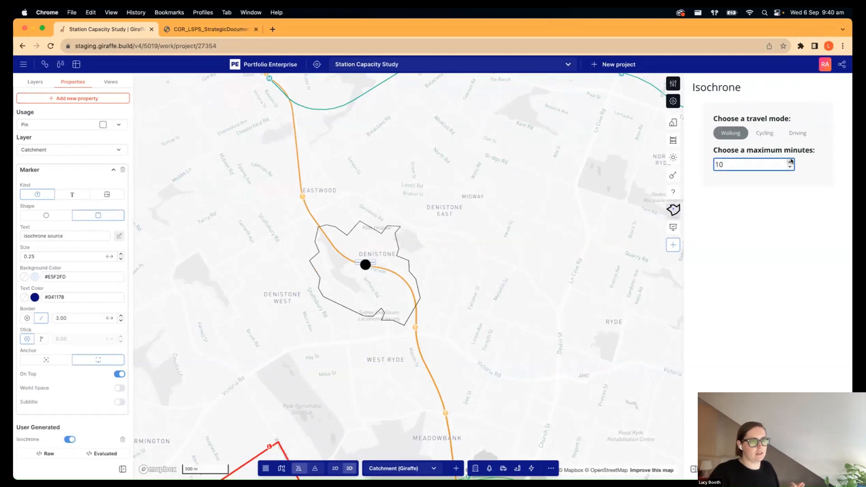
left_click(790, 161)
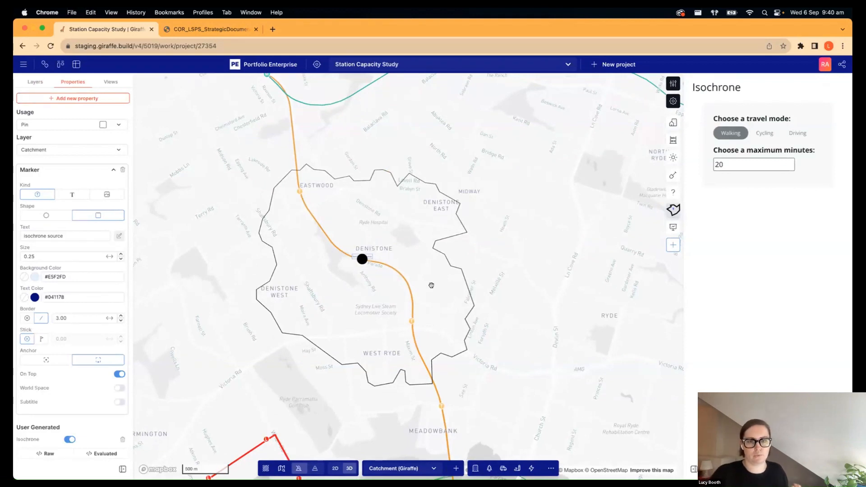
- Create a polygon from the 20-minute isochrone in the Catchment layer and assign it the Parcel usage
left_click(365, 177)
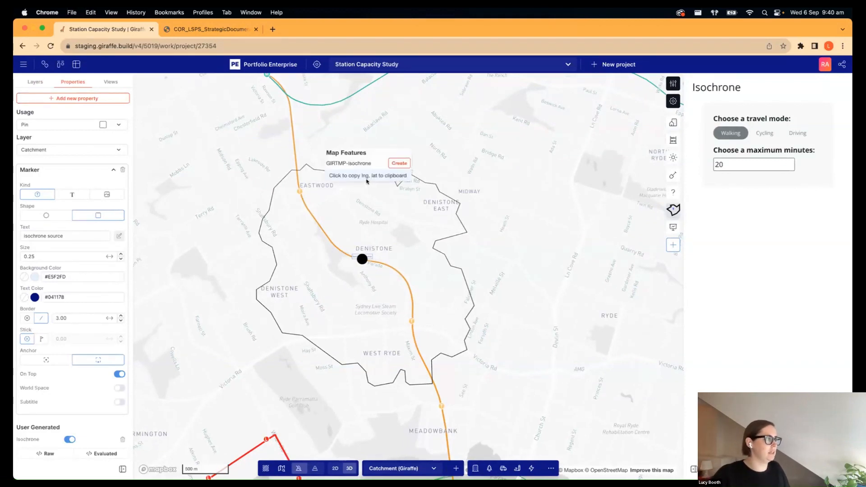
left_click(397, 165)
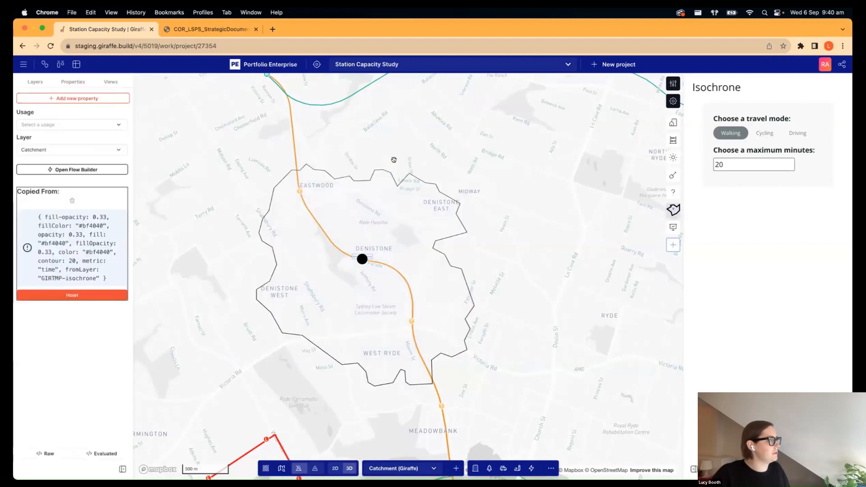
left_click(56, 125)
type("parc")
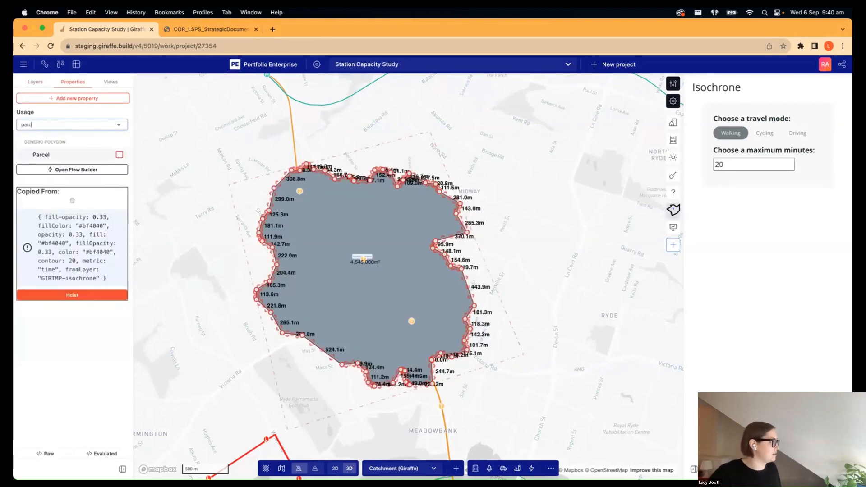
left_click(65, 155)
left_click(192, 185)
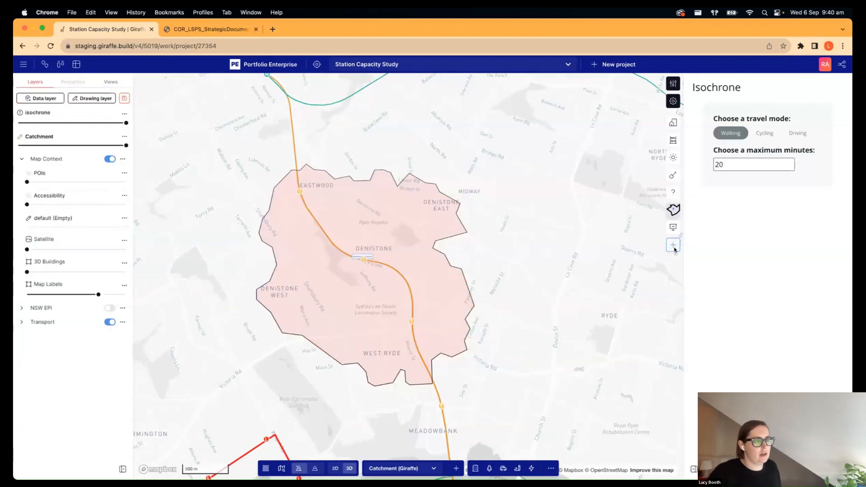
- Hide the isochrone layer completely and open the tool for joining layers with the catchment area in view
left_click_drag(126, 123, 18, 123)
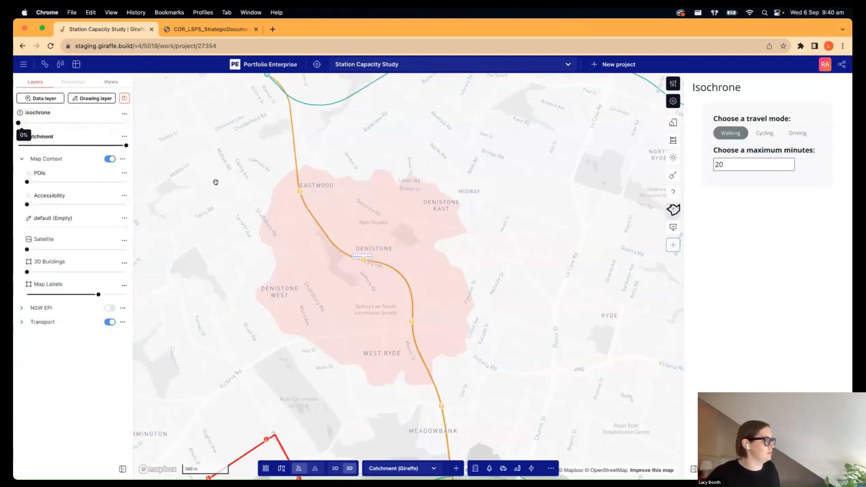
right_click_drag(215, 182, 395, 266)
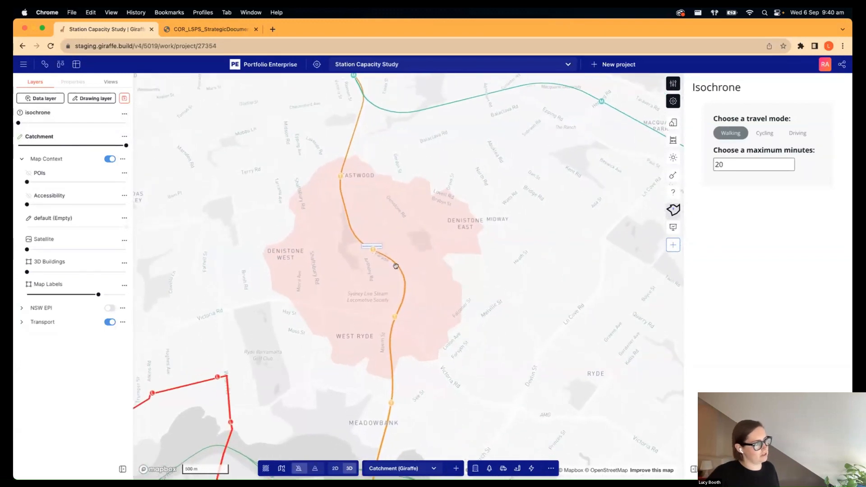
left_click(671, 193)
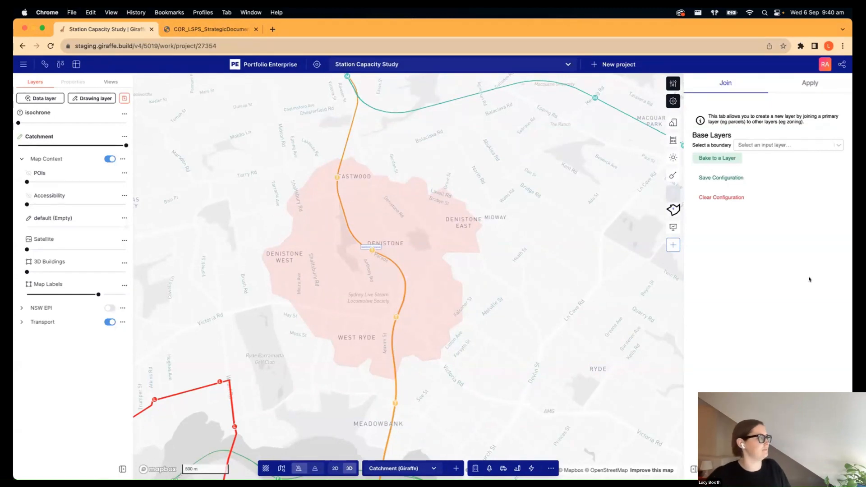
scroll(467, 258, "up", 5)
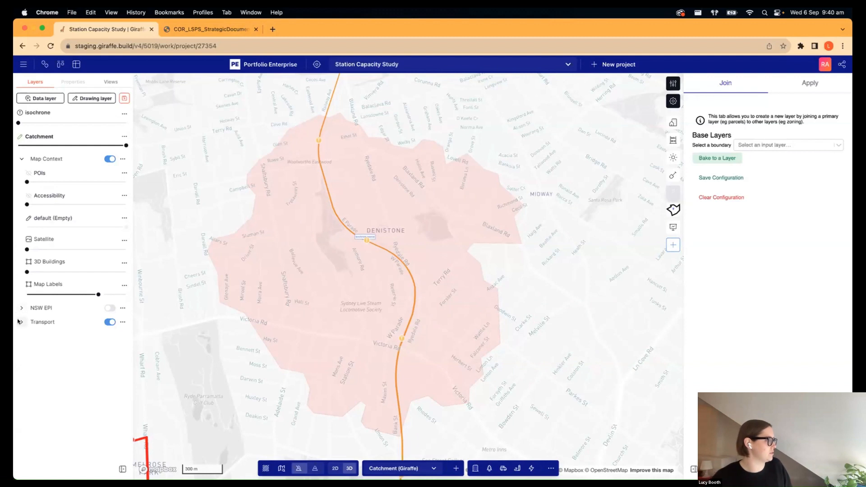
left_click(21, 322)
left_click(21, 322)
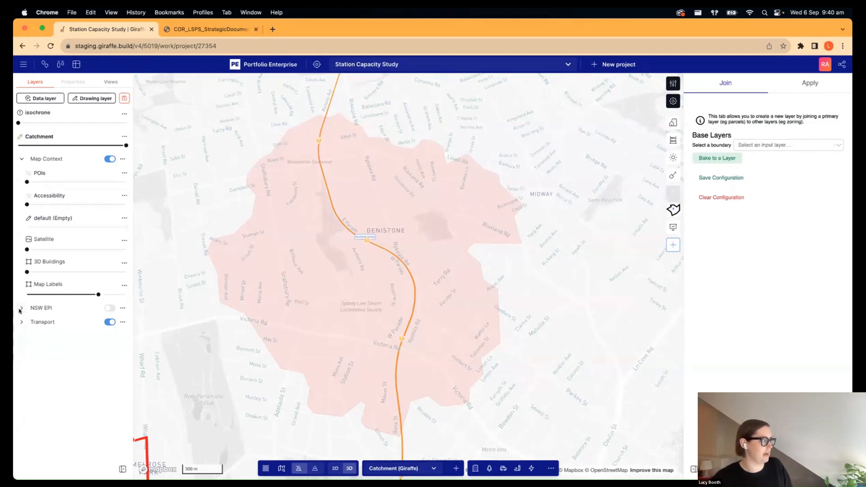
left_click(21, 309)
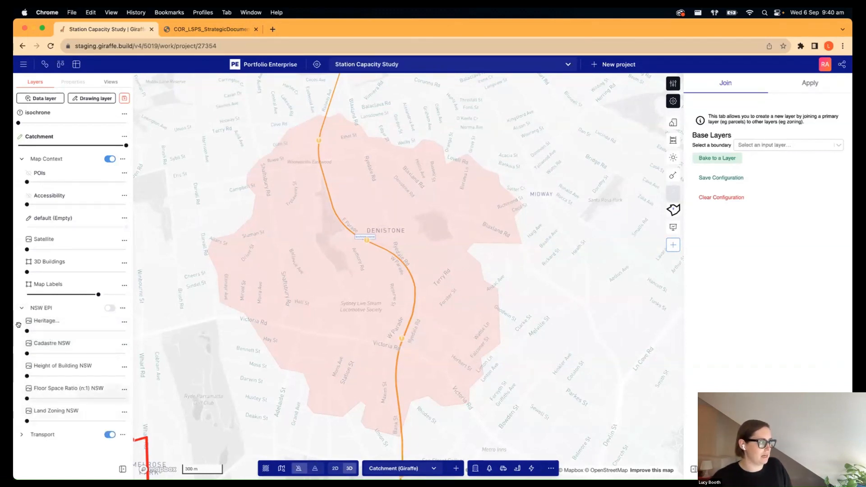
left_click(19, 310)
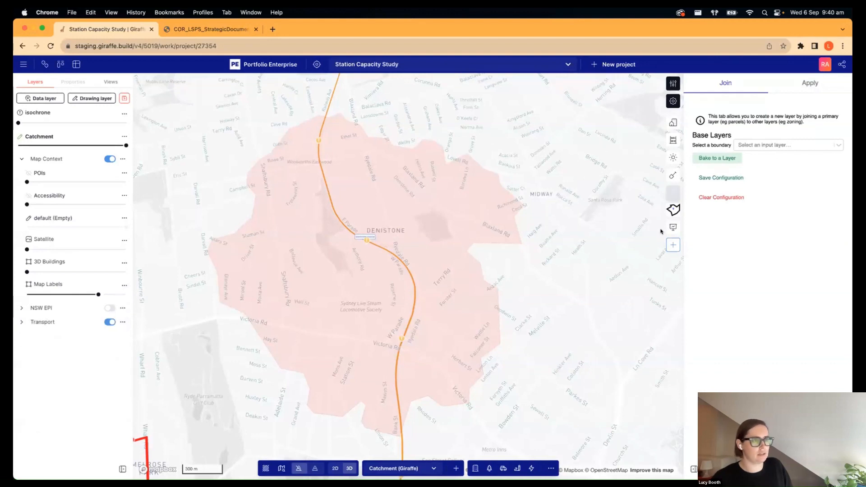
- Set Catchment as the join's boundary and Cadastre NSW as its prime layer
left_click(765, 146)
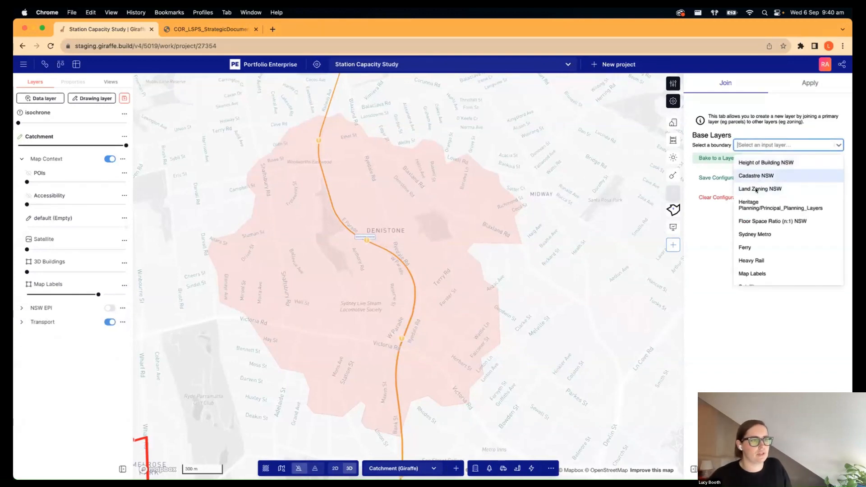
scroll(757, 221, "down", 1)
scroll(758, 221, "down", 5)
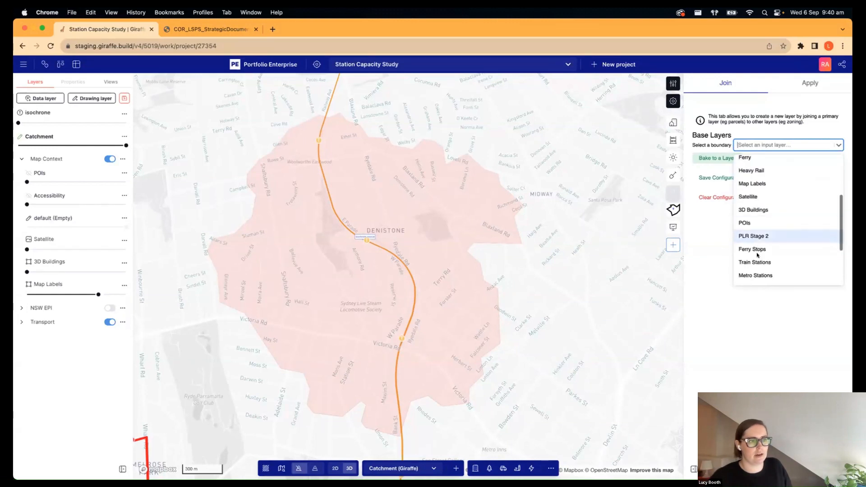
left_click(753, 262)
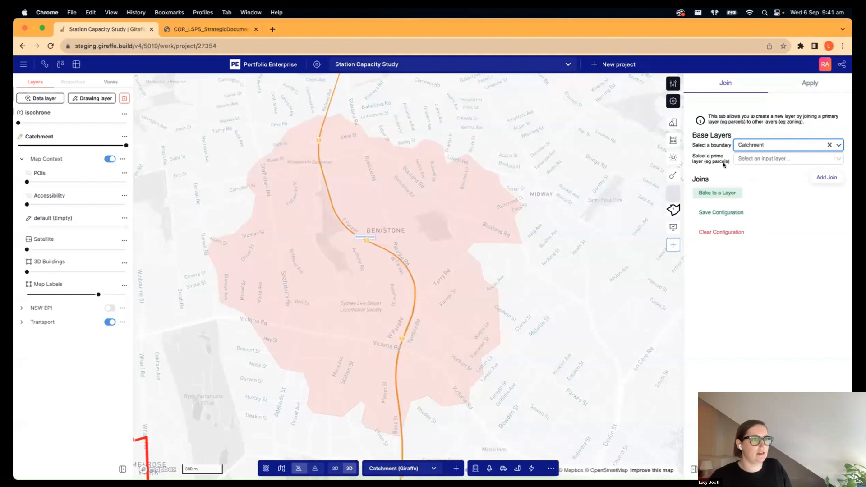
left_click(737, 158)
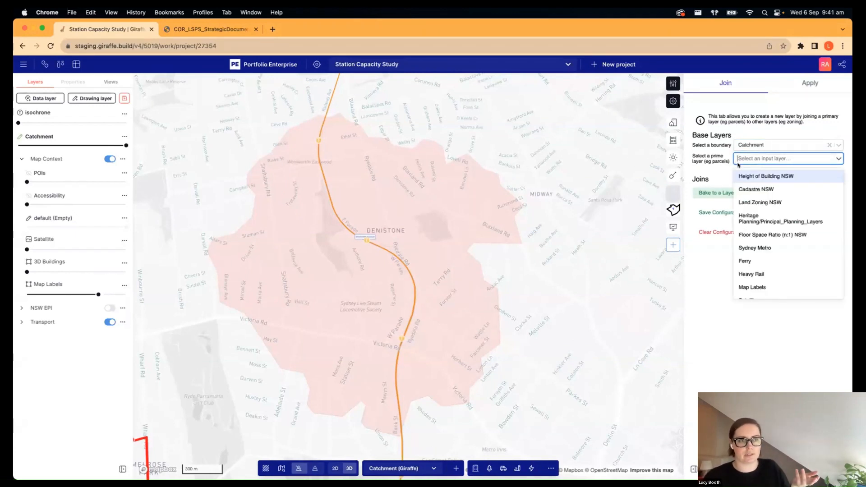
left_click(750, 190)
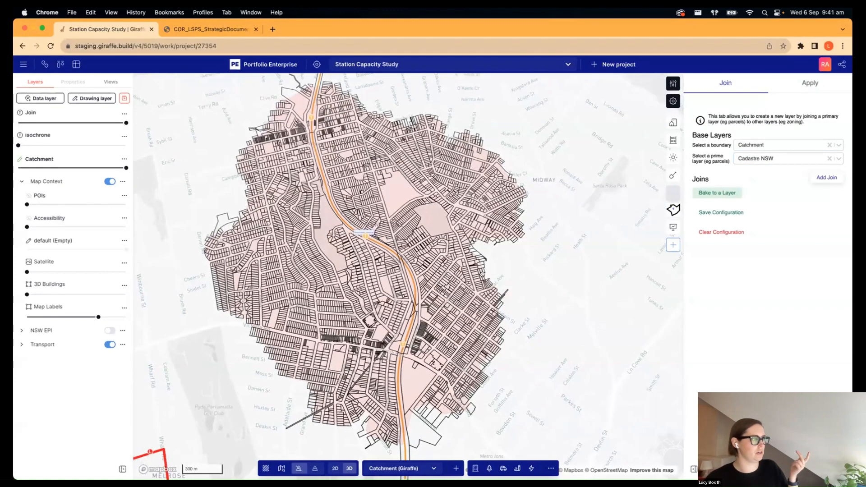
- Examine the joined cadastre parcels along the catchment's northern edge and across the whole catchment
scroll(406, 125, "up", 3)
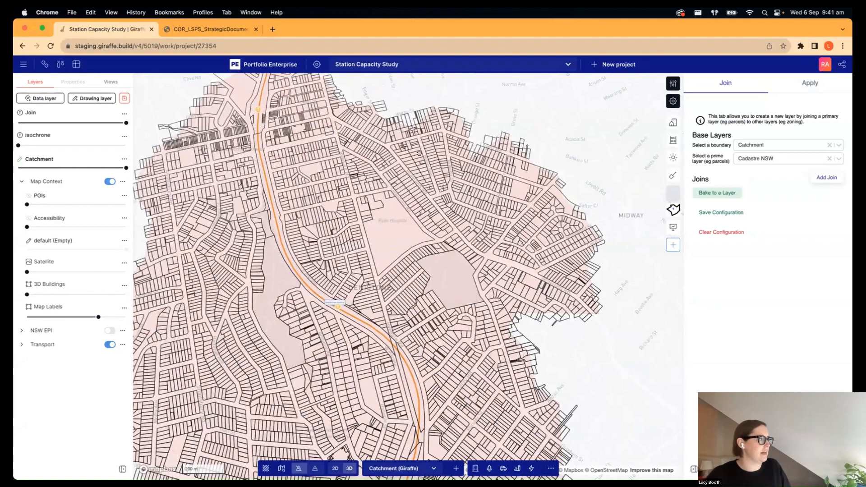
scroll(299, 105, "up", 3)
scroll(325, 131, "up", 2)
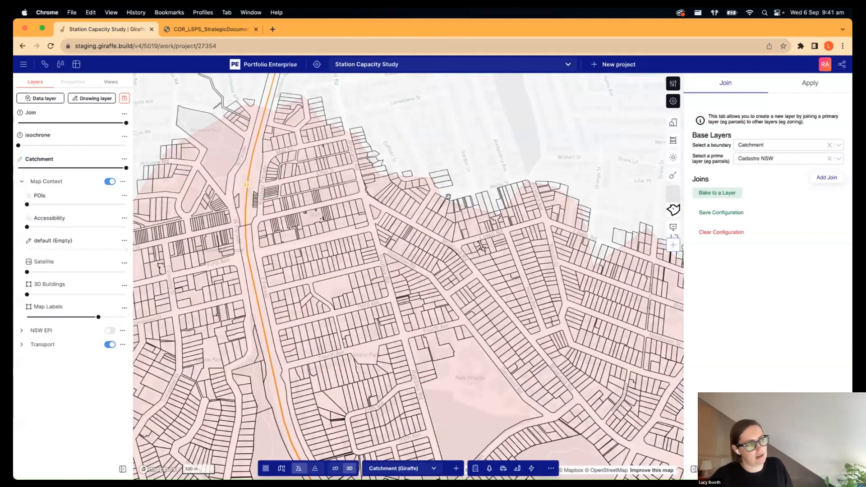
scroll(449, 197, "up", 3)
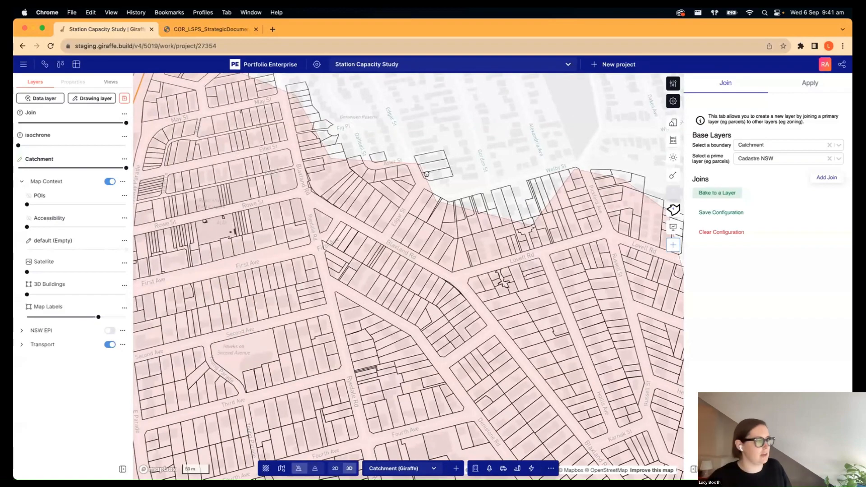
scroll(403, 174, "down", 5)
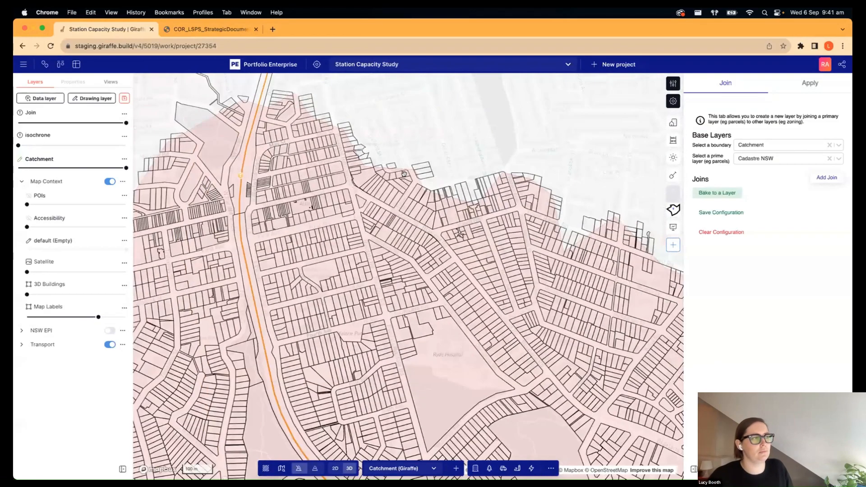
scroll(459, 126, "down", 3)
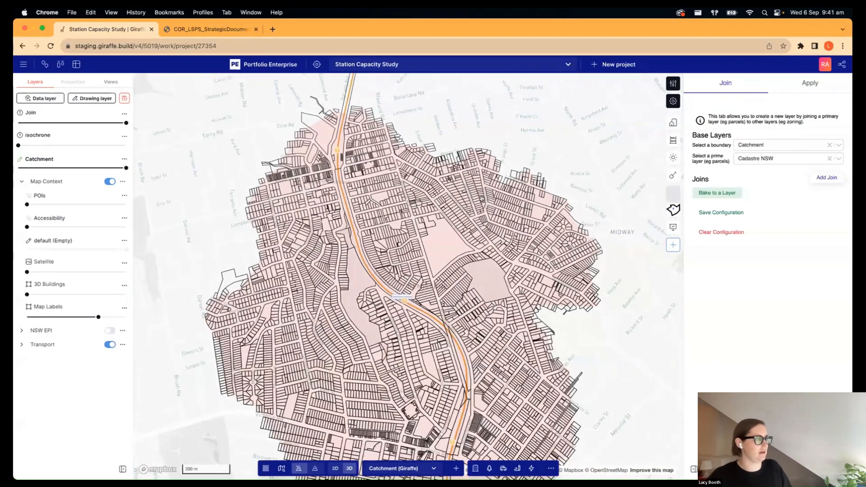
scroll(226, 176, "down", 3)
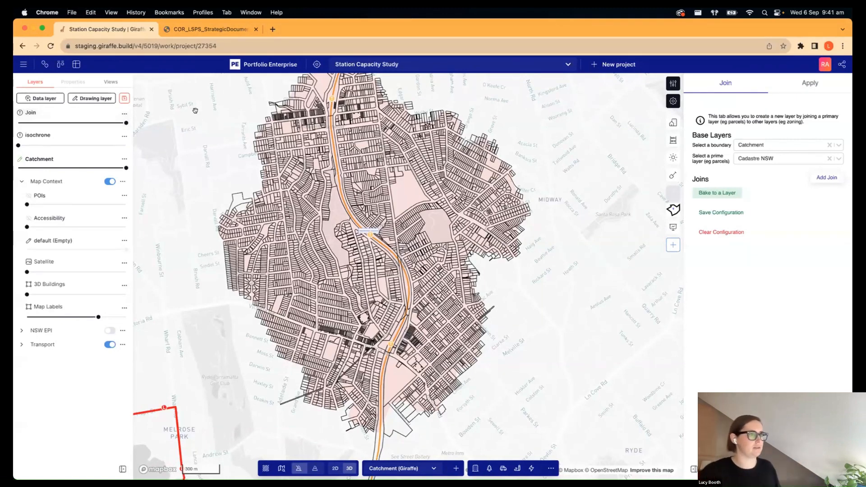
- Add a join of the Land Zoning NSW layer using the Containing method and the SYM_CODE property
left_click(817, 178)
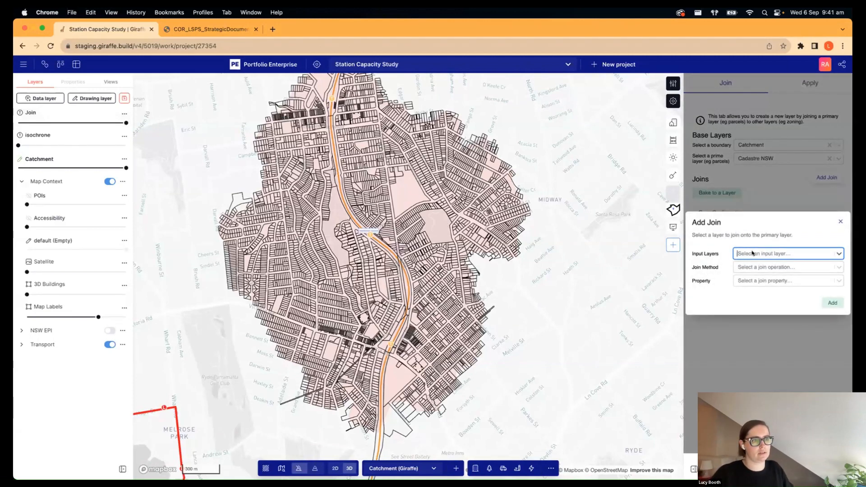
left_click(752, 253)
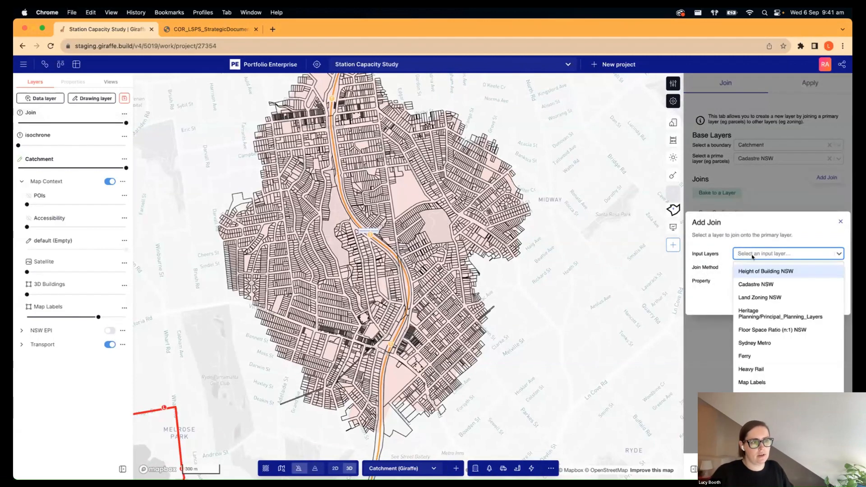
left_click(753, 299)
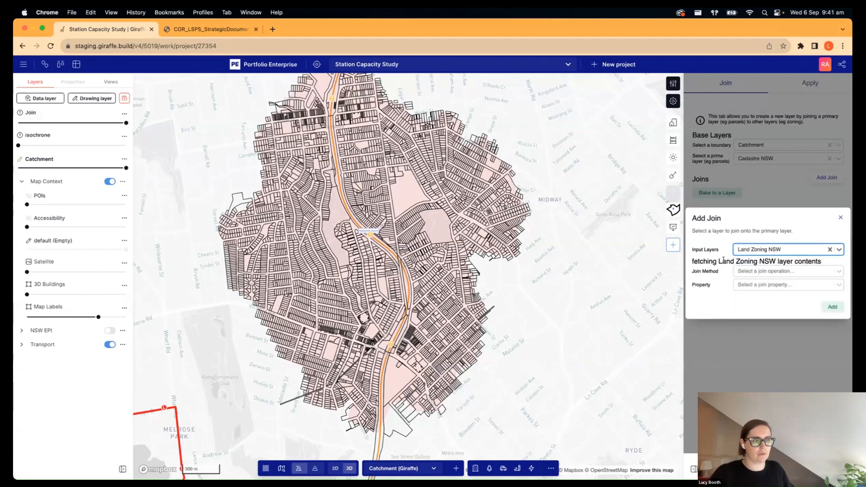
left_click(738, 266)
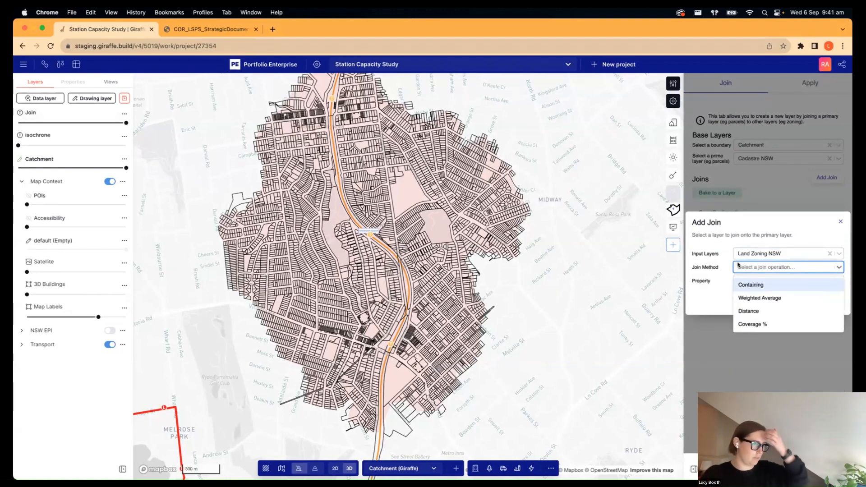
left_click(753, 285)
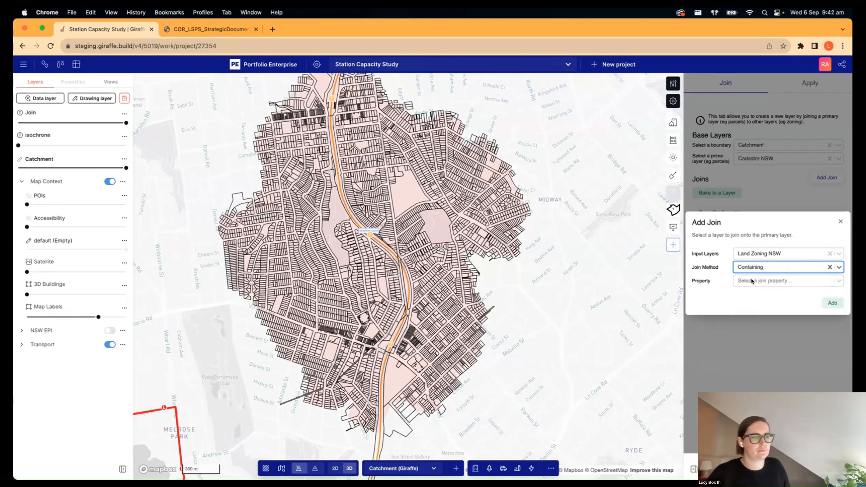
left_click(752, 281)
scroll(765, 329, "down", 1)
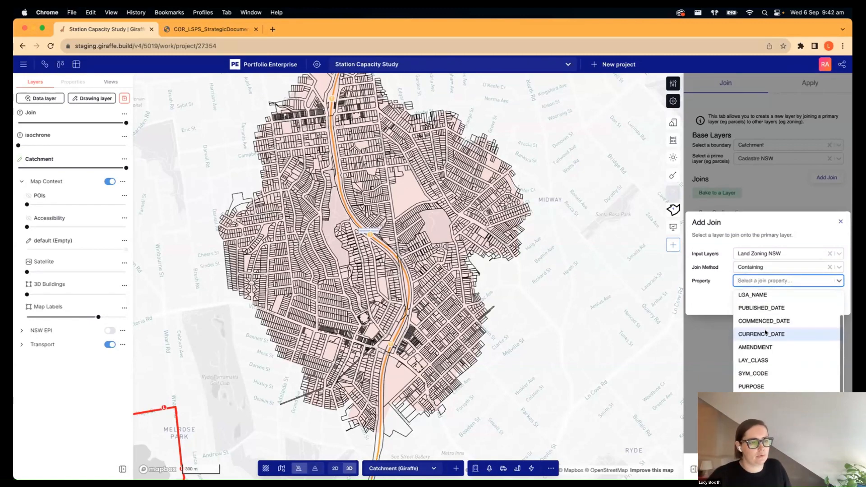
left_click(758, 372)
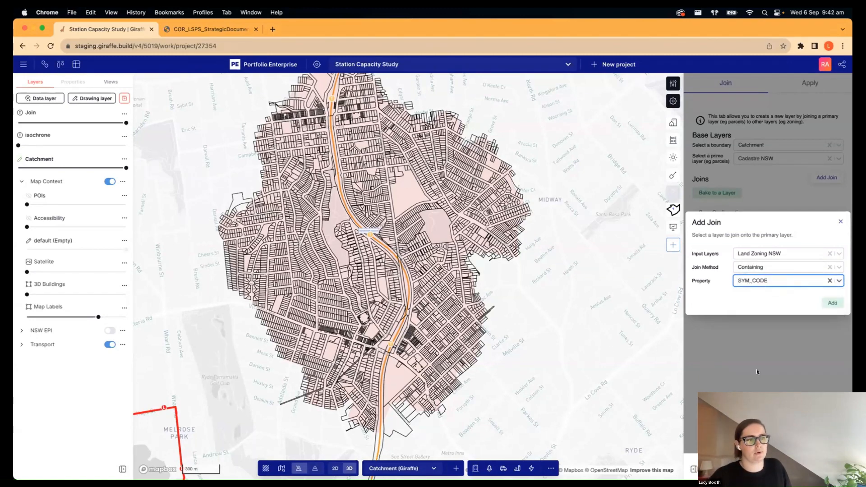
left_click(831, 302)
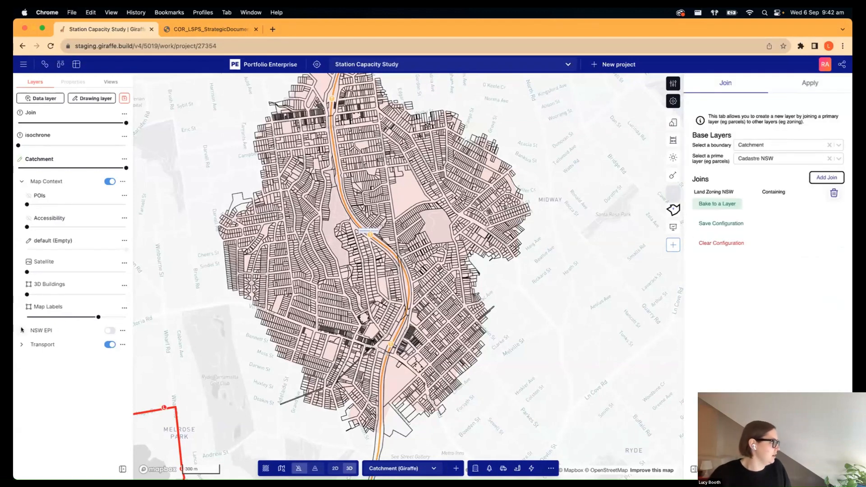
- Show the Land Zoning NSW layer at 60% opacity to examine zoning across the catchment, and hide the NSW EPI group again
left_click(21, 330)
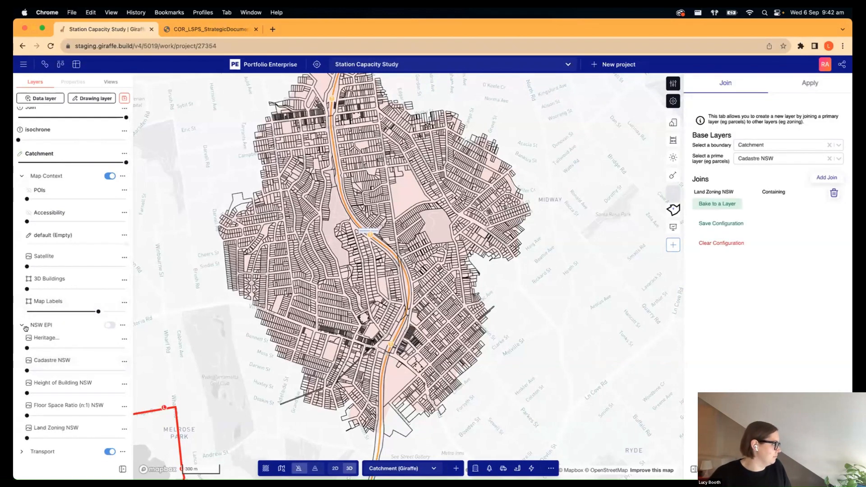
left_click_drag(27, 438, 87, 438)
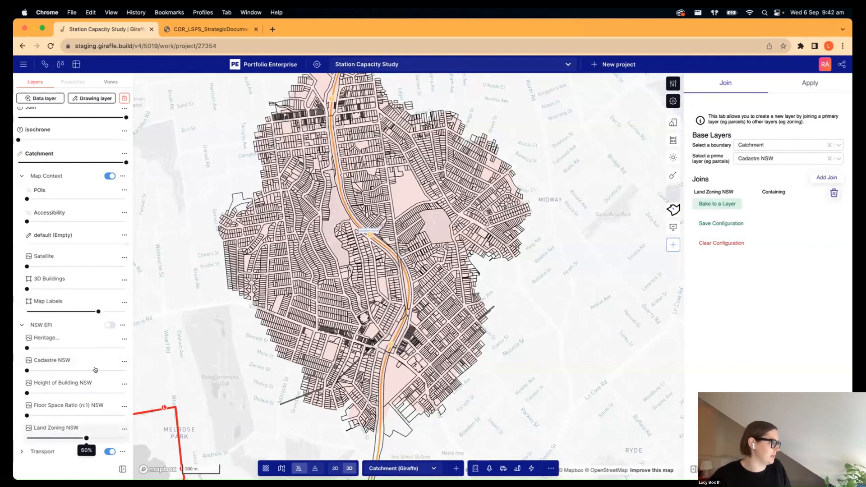
left_click(108, 326)
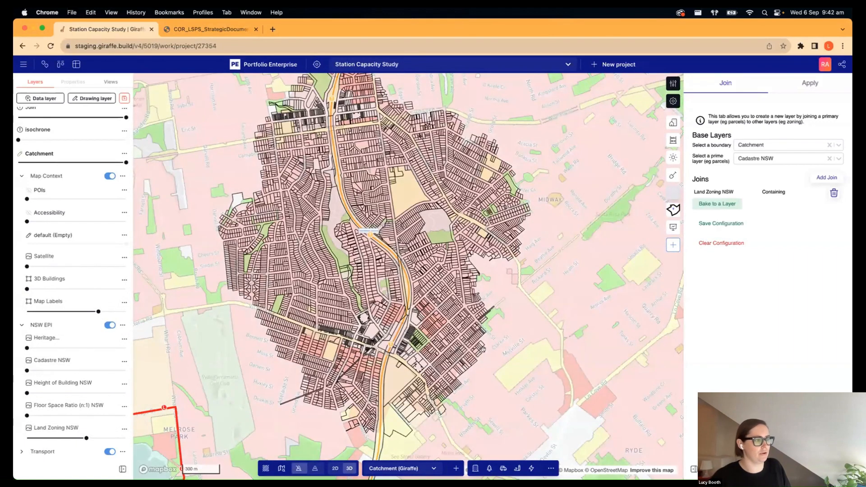
scroll(555, 297, "up", 1)
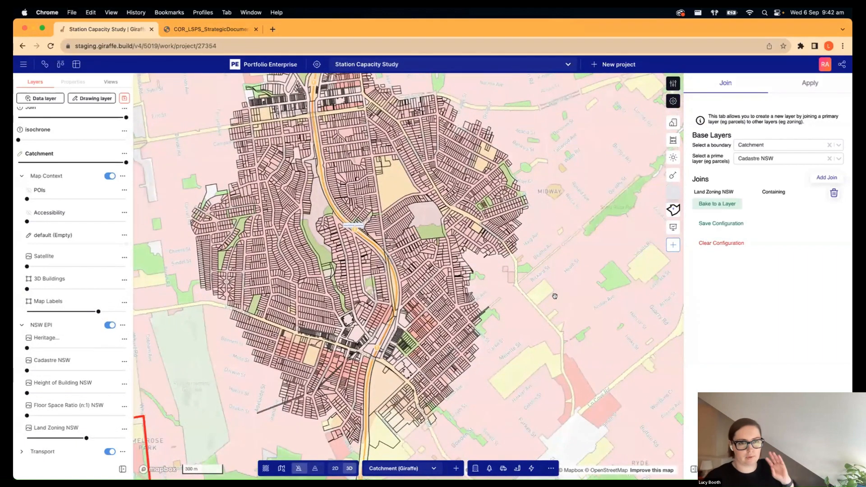
scroll(554, 297, "up", 2)
left_click(110, 325)
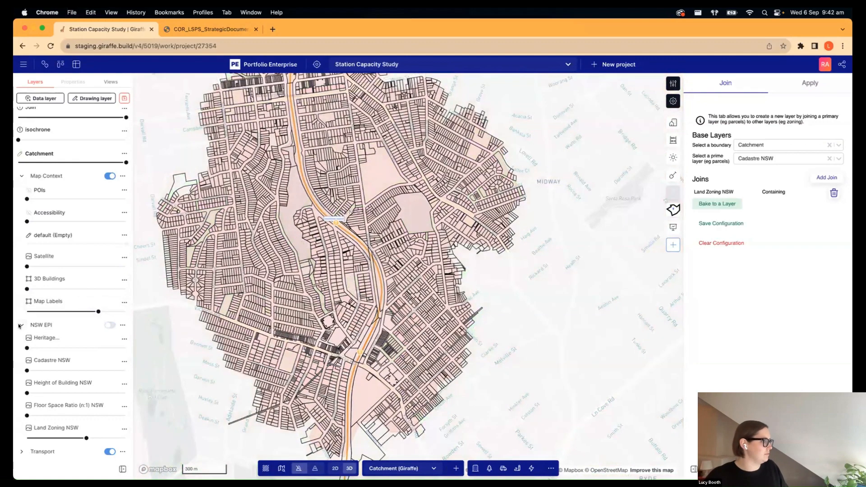
left_click(20, 325)
- Add a join of the Floor Space Ratio (n:1) NSW layer using the Containing method and the FSR property
left_click(821, 178)
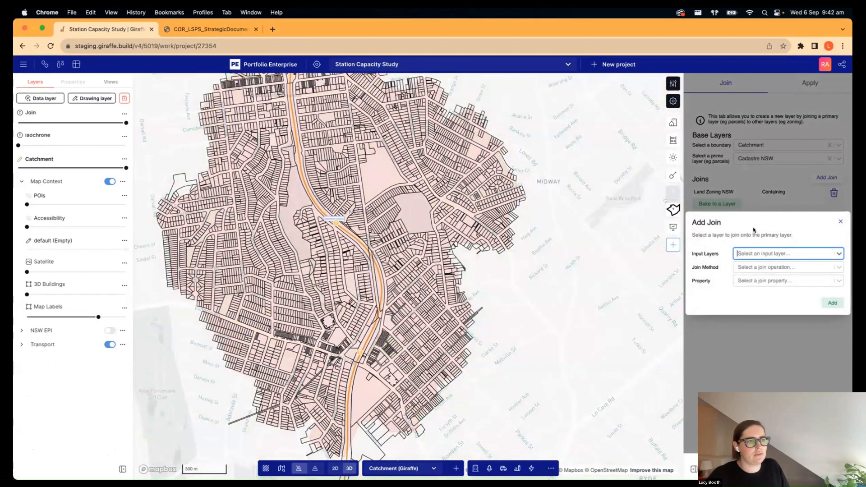
left_click(754, 253)
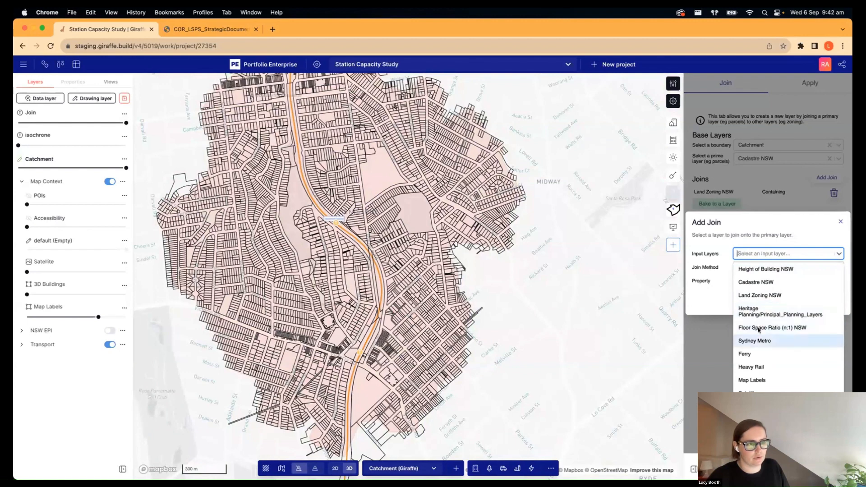
left_click(759, 329)
left_click(756, 267)
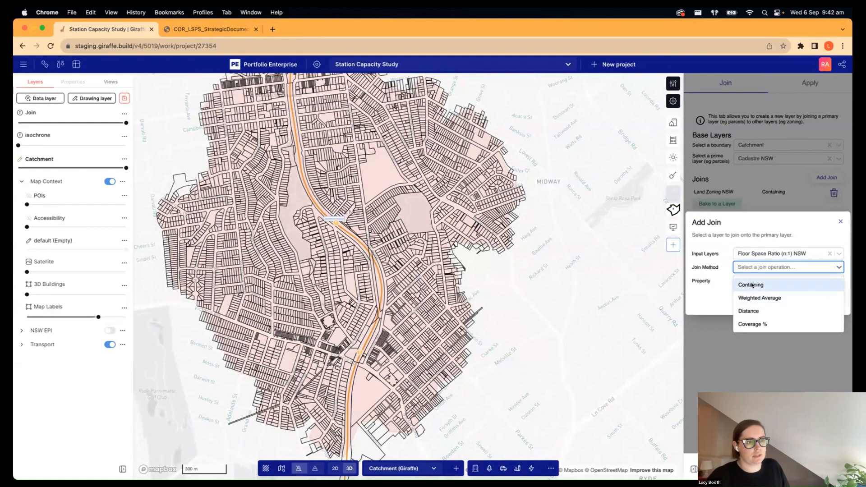
left_click(740, 283)
left_click(740, 282)
left_click(758, 400)
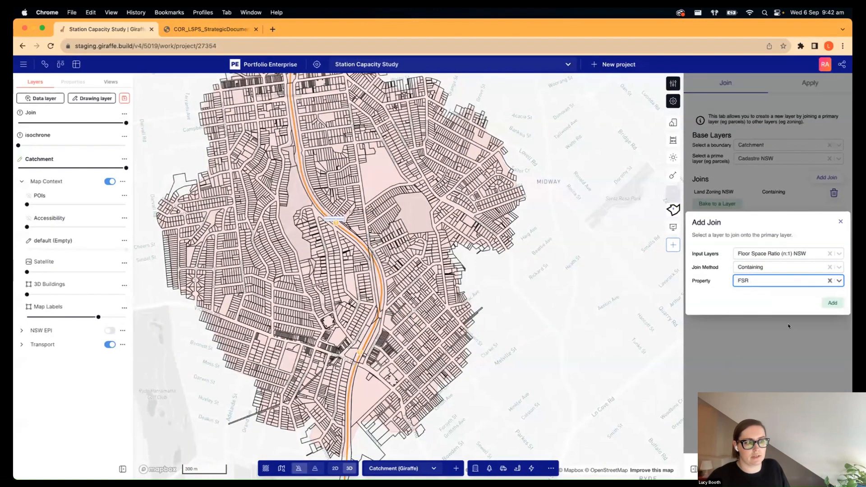
left_click(833, 303)
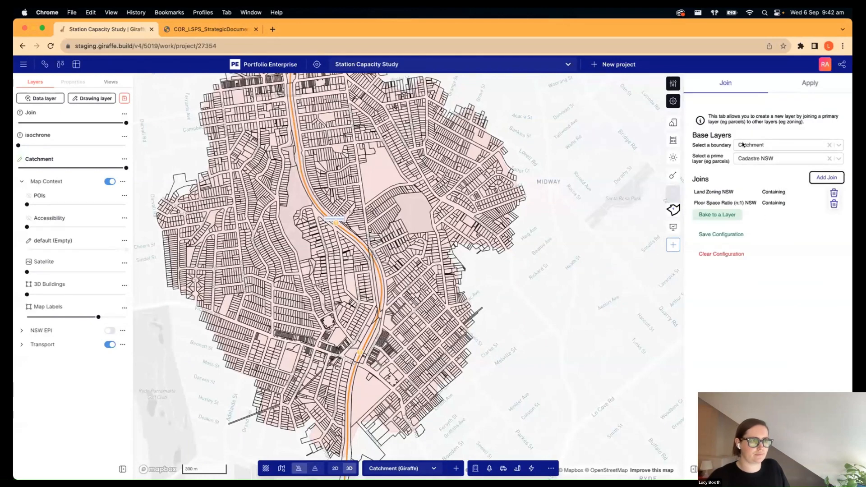
- Add a join of the Heritage Planning/Principal_Planning_Layers layer using the Containing method and the LAY_CLASS property
left_click(827, 178)
left_click(751, 253)
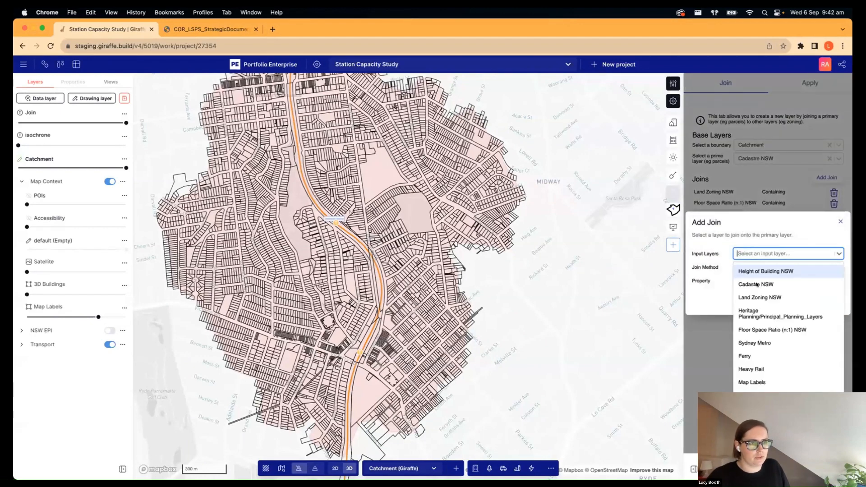
left_click(749, 312)
left_click(743, 267)
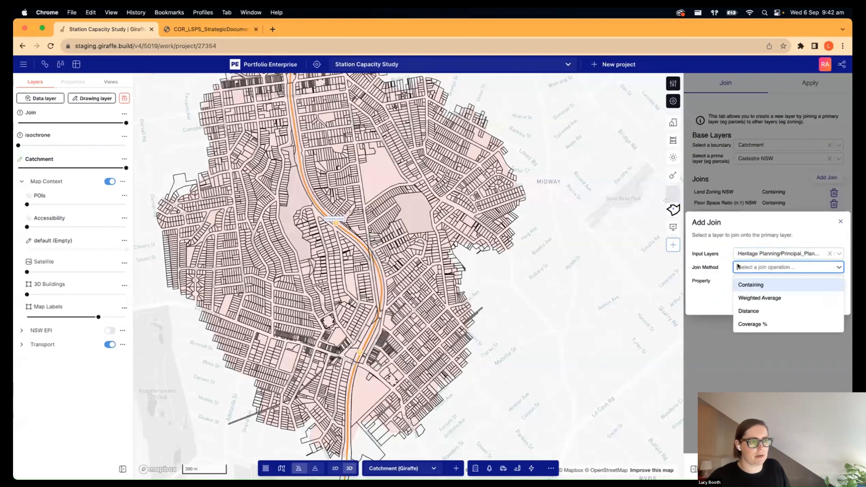
left_click(751, 282)
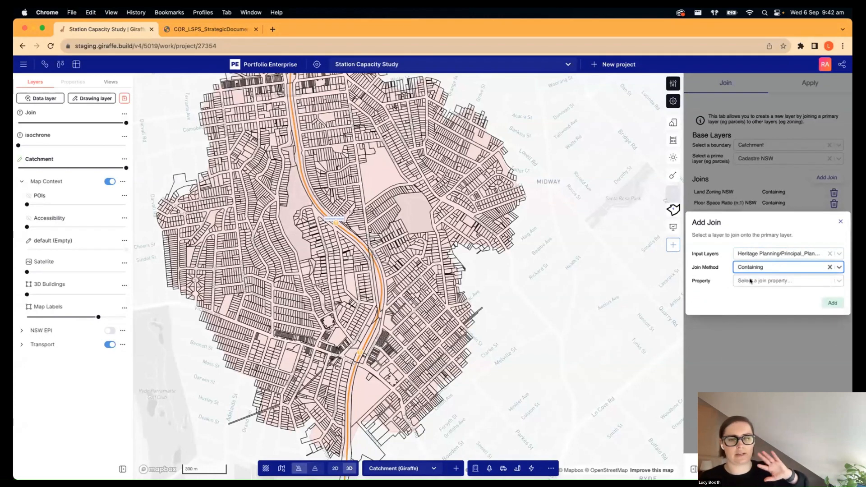
left_click(751, 281)
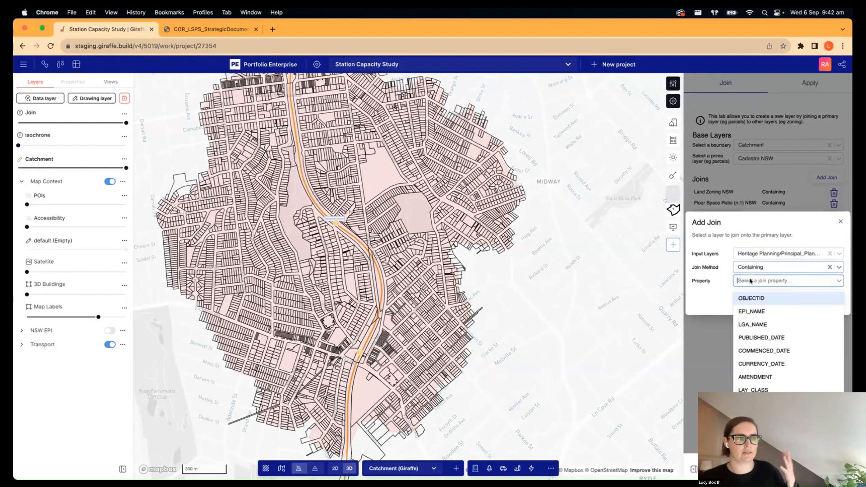
left_click(767, 390)
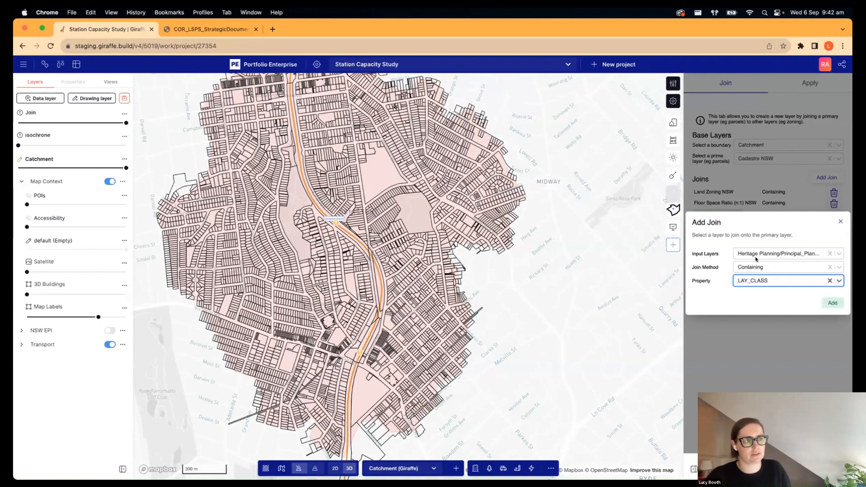
left_click(833, 302)
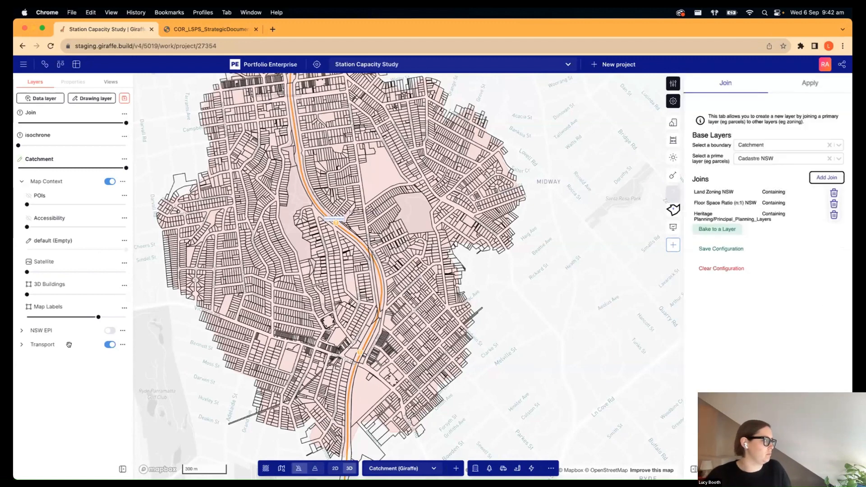
- Show only the Heritage layer of the NSW EPI group to examine heritage areas in the catchment, and hide the group again
left_click(21, 345)
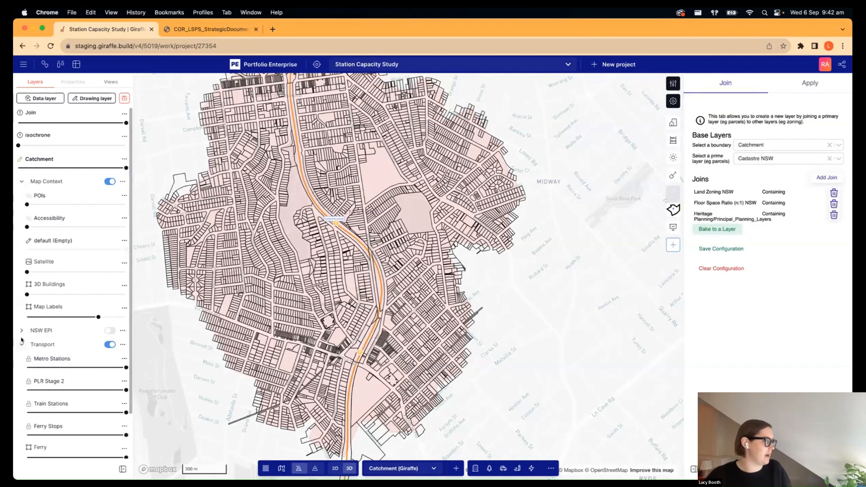
left_click(21, 344)
left_click(47, 331)
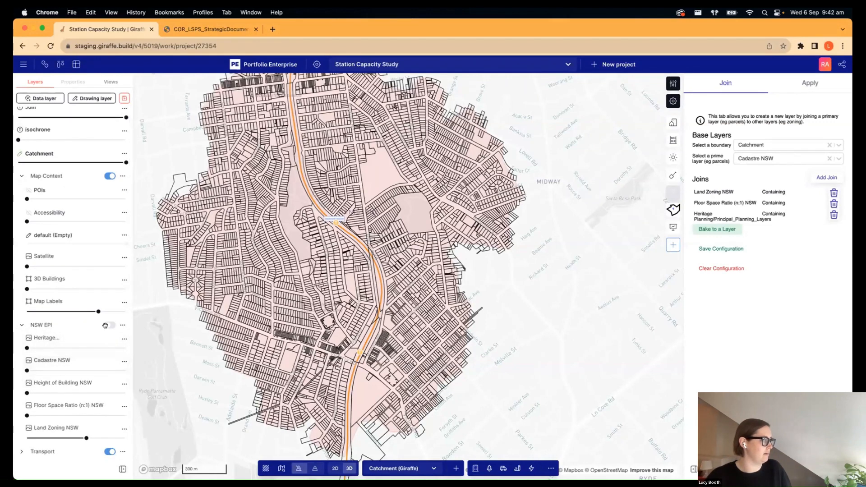
left_click_drag(69, 438, 27, 438)
left_click_drag(27, 347, 111, 348)
left_click_drag(372, 172, 433, 198)
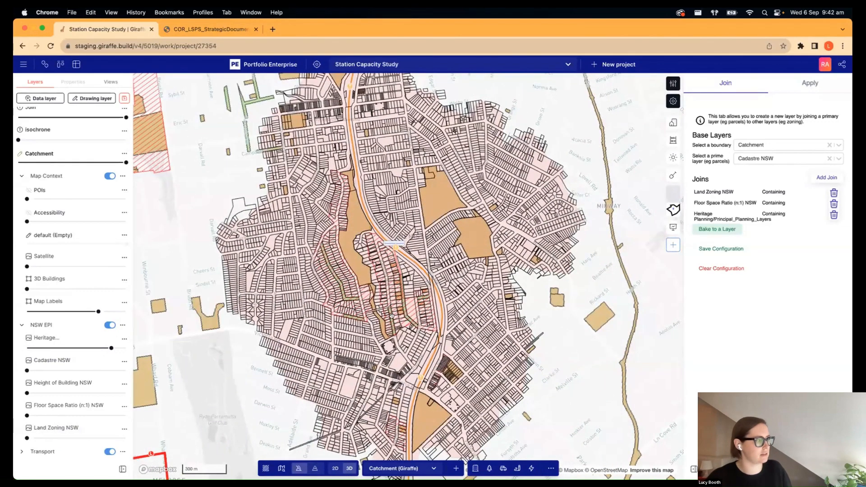
scroll(384, 328, "up", 3)
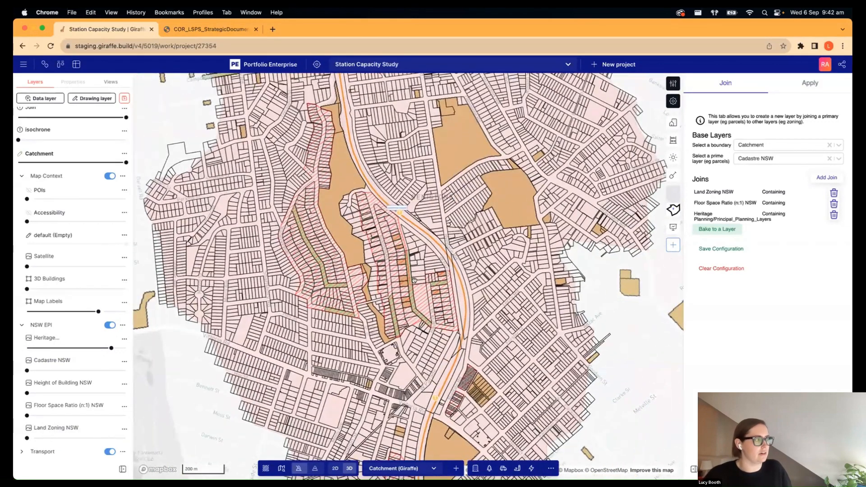
scroll(414, 279, "down", 2)
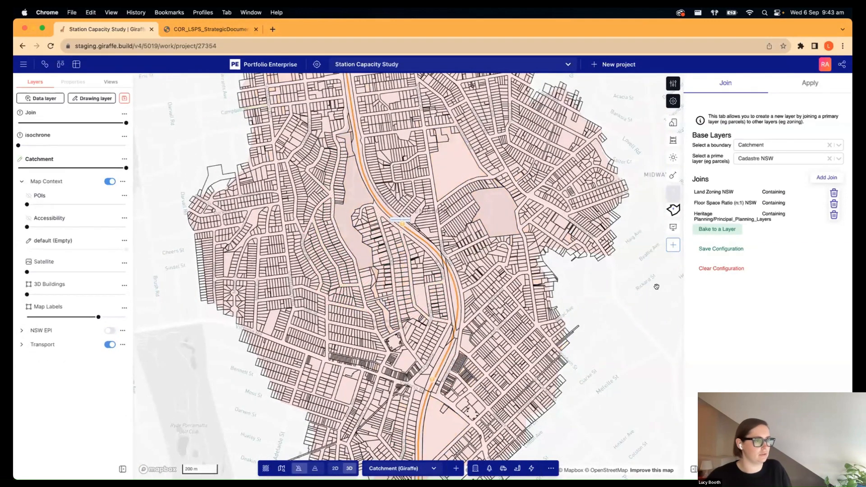
scroll(657, 286, "down", 2)
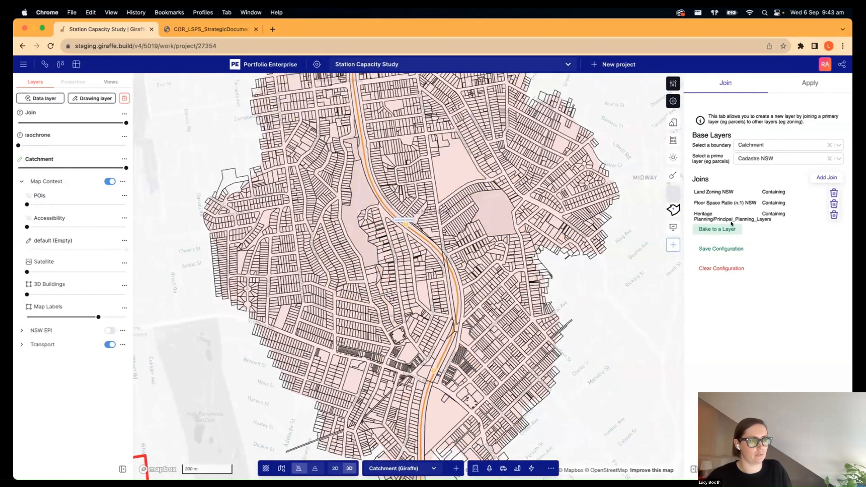
- Start a new join of the Train Stations layer onto the cadastre parcels using the Distance method
left_click(821, 178)
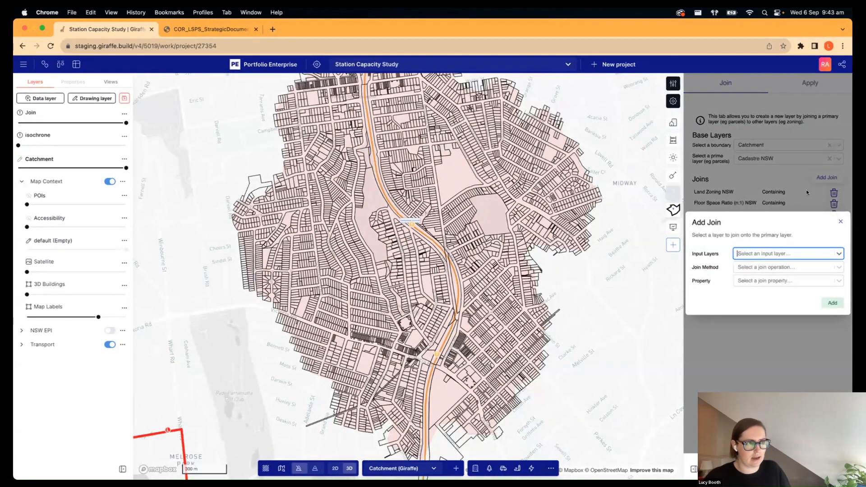
left_click(751, 255)
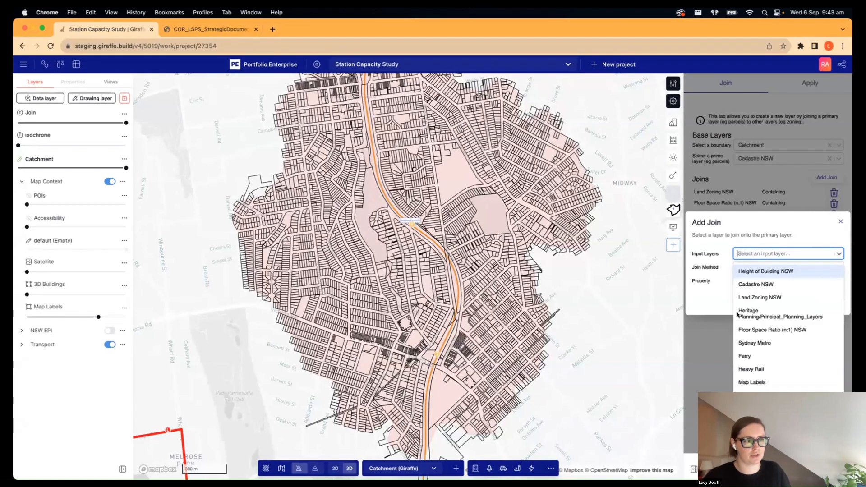
left_click(721, 244)
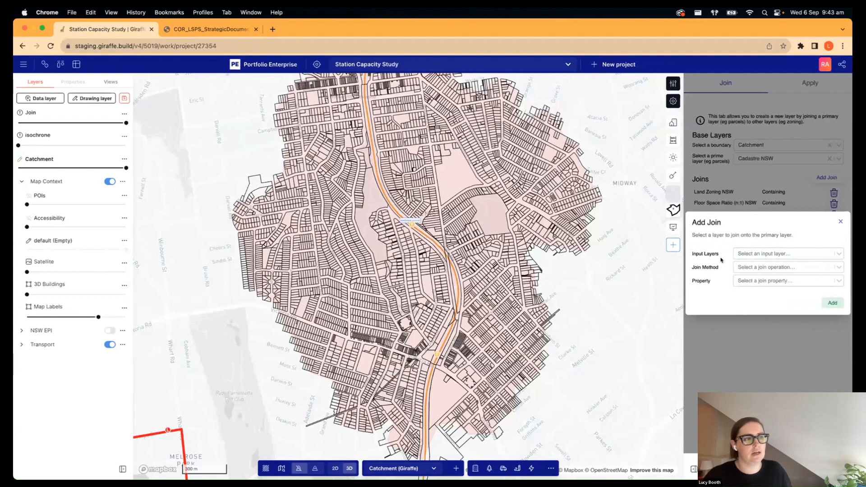
left_click(757, 254)
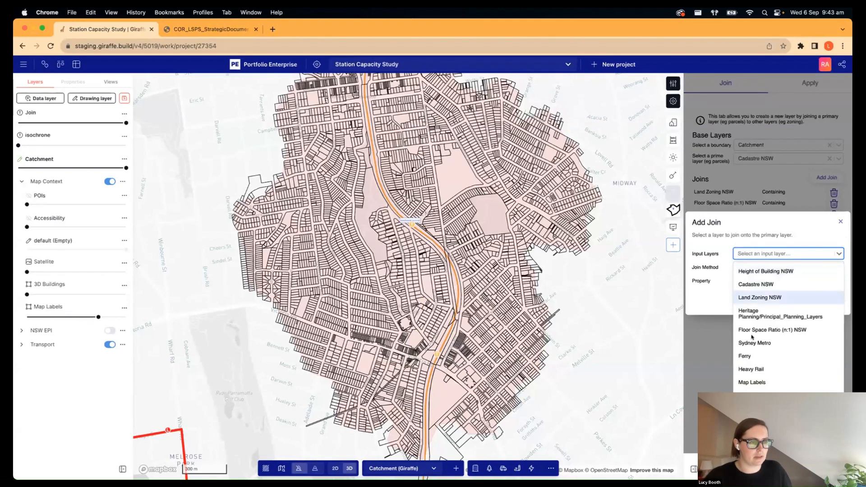
scroll(749, 307, "down", 5)
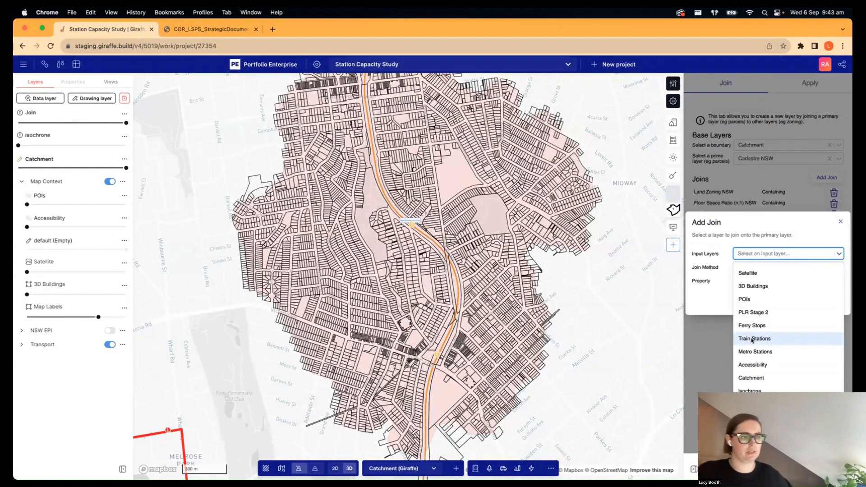
left_click(758, 339)
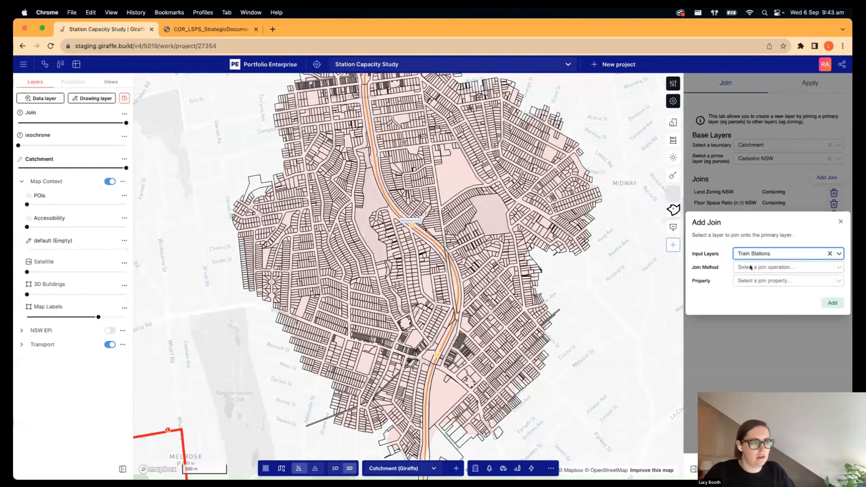
left_click(776, 267)
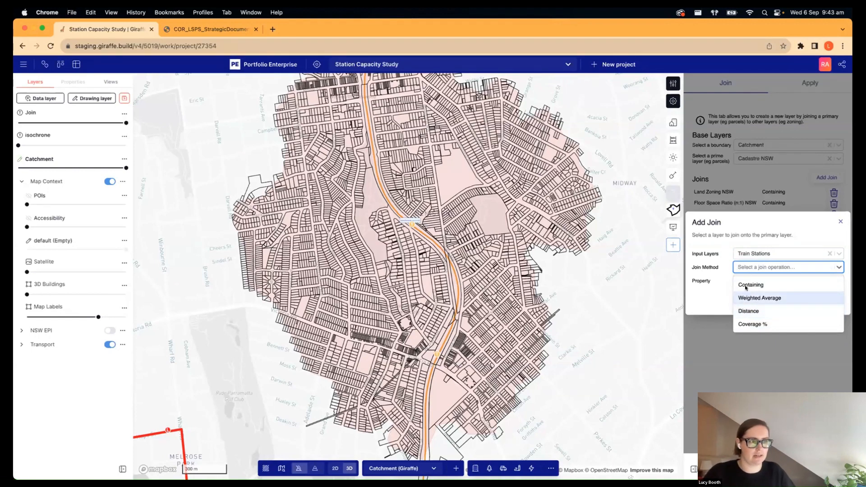
left_click(740, 311)
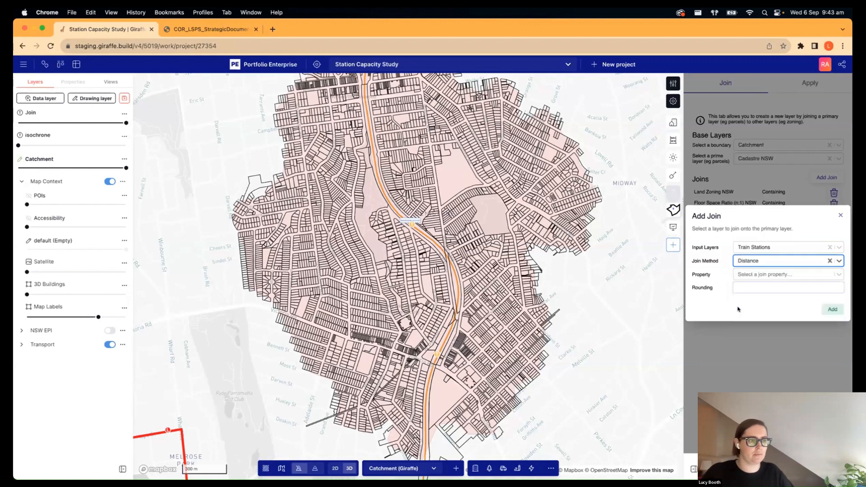
- Create the join property Train_dis for the Train Stations distance join, set rounding to 50, and add the join
left_click(752, 274)
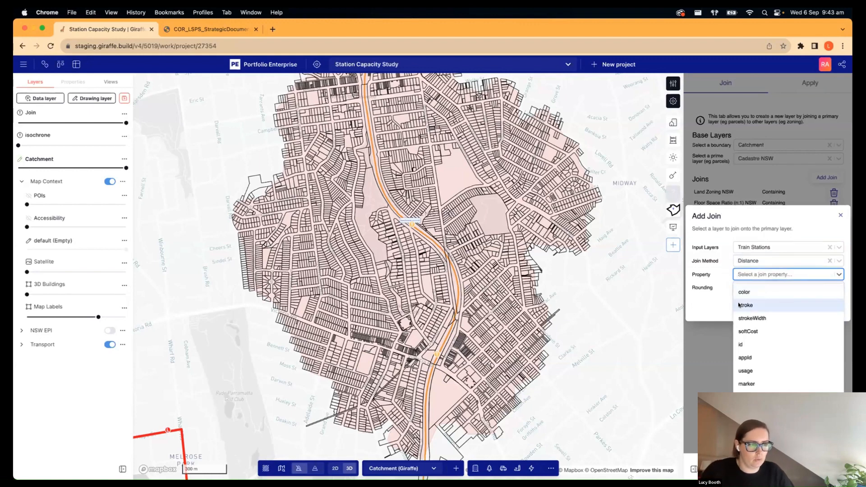
scroll(767, 316, "down", 1)
scroll(789, 334, "up", 2)
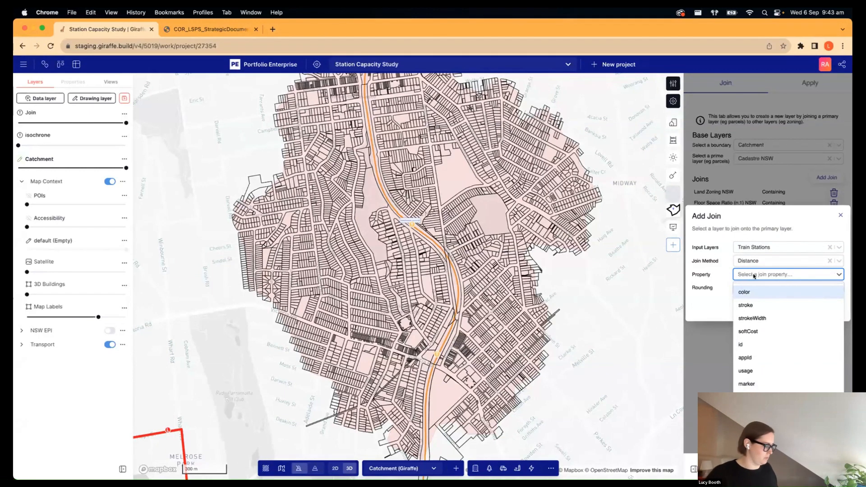
type("Train")
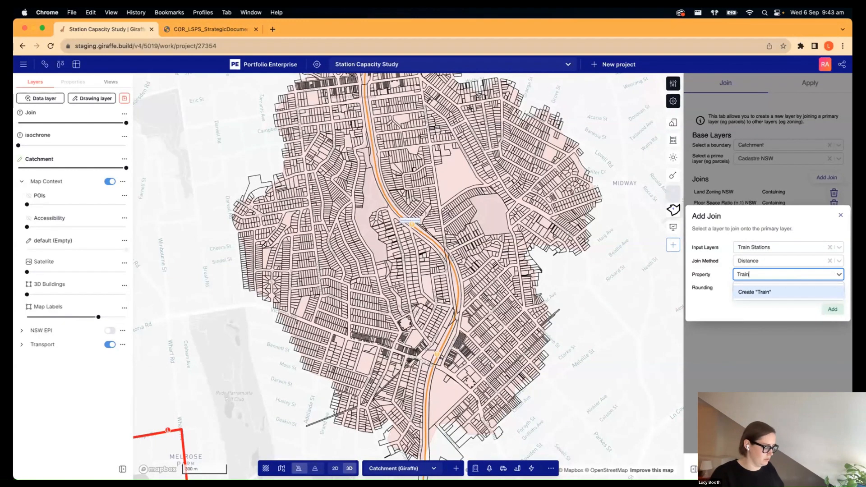
type("_dis")
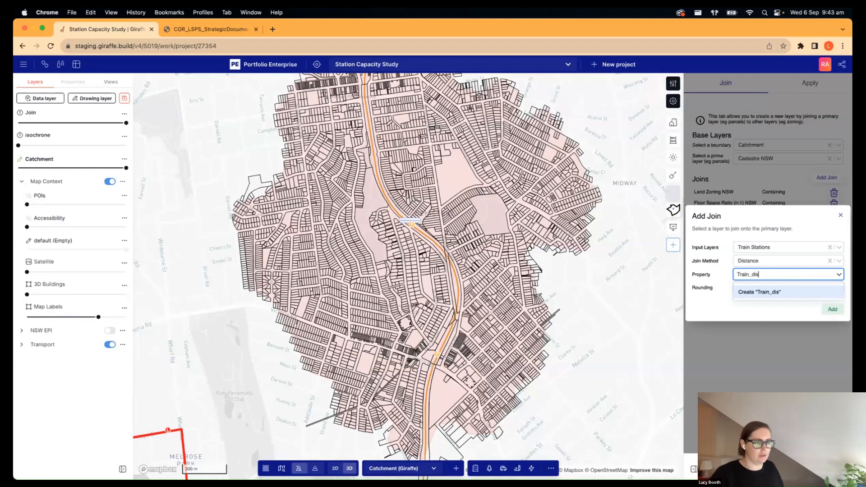
left_click(756, 291)
left_click(754, 288)
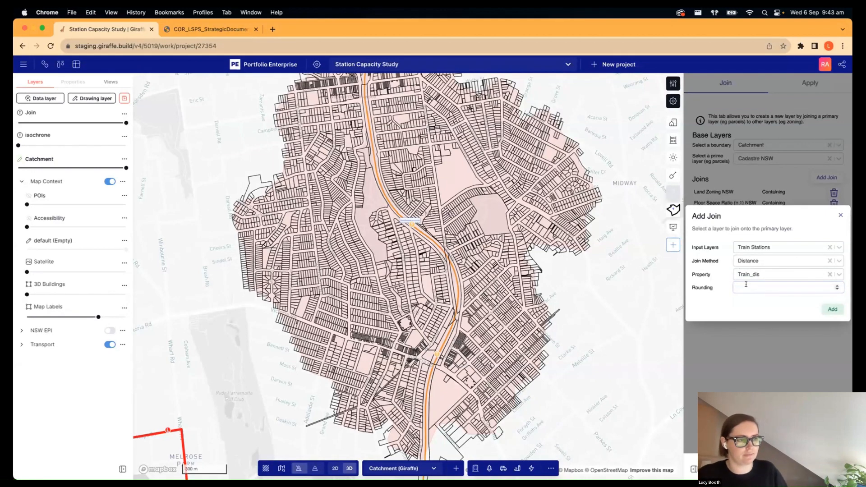
type("50")
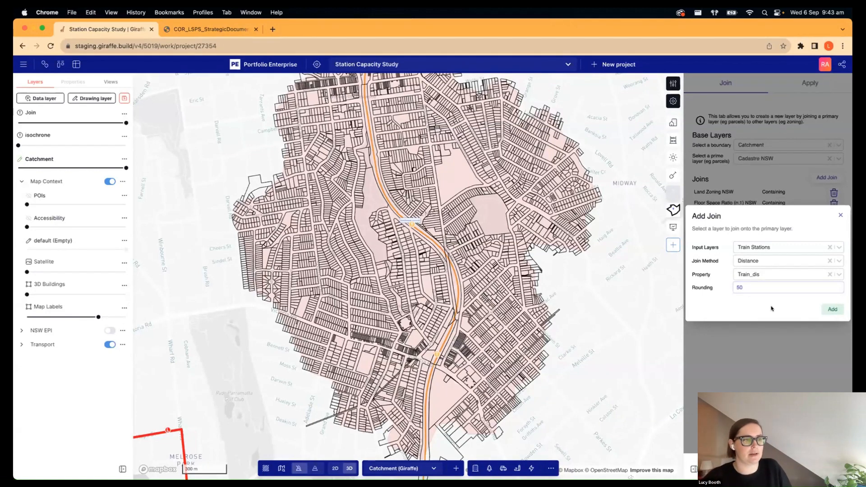
left_click(833, 309)
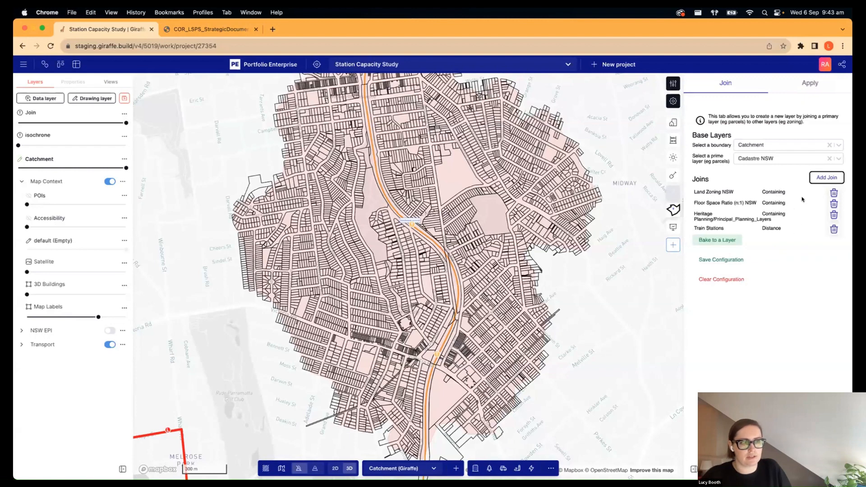
- Hide the Catchment drawing layer by reducing its opacity to zero
left_click_drag(173, 182, 200, 211)
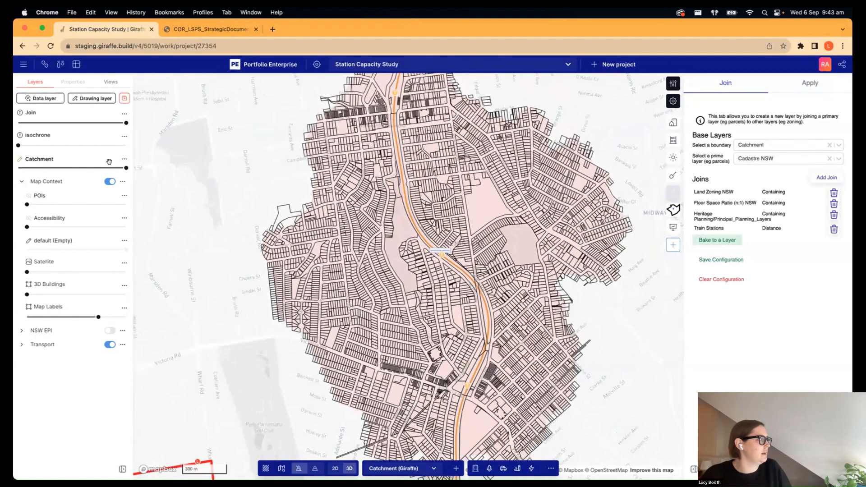
left_click_drag(126, 123, 18, 168)
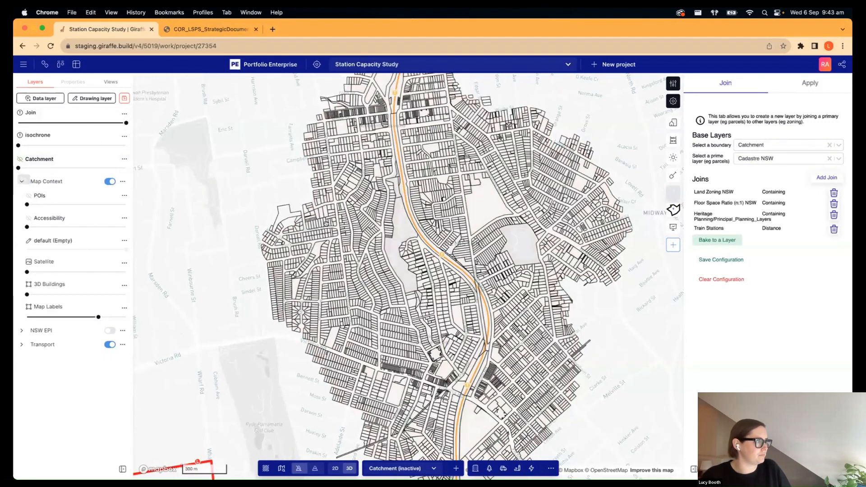
scroll(263, 213, "down", 3)
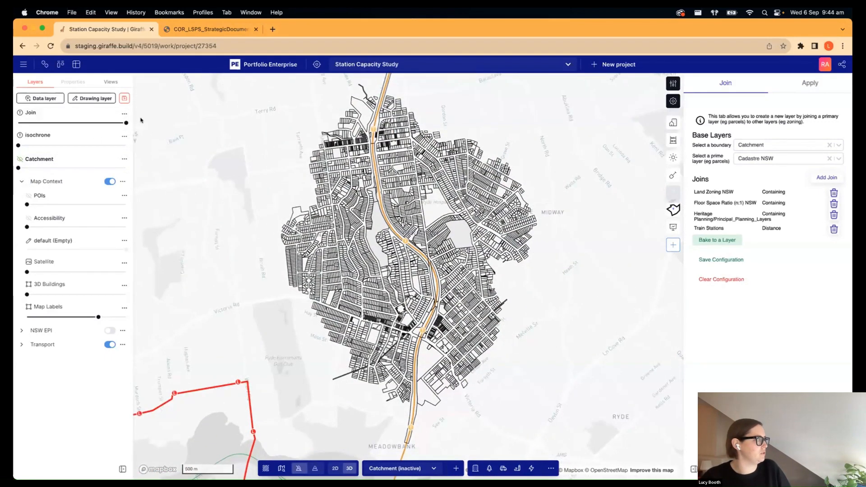
- Filter the Join layer to parcels whose LAY_CLASS is not Item General or Conservation Area General
left_click(123, 113)
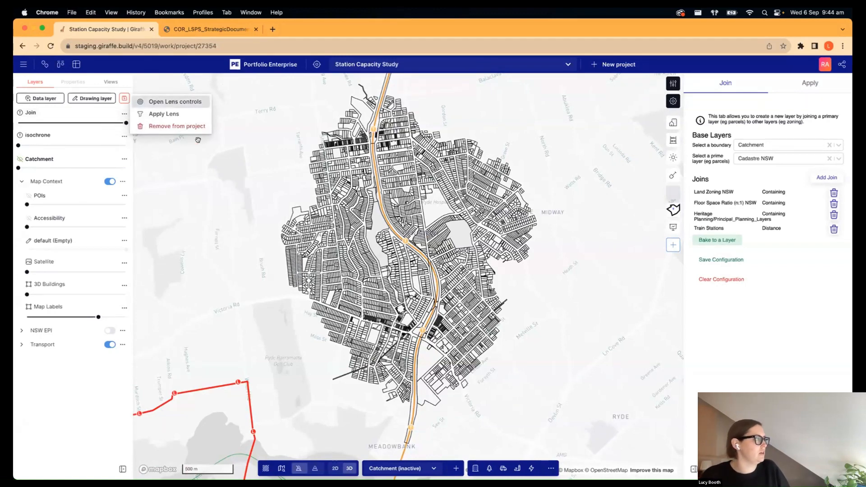
left_click(173, 101)
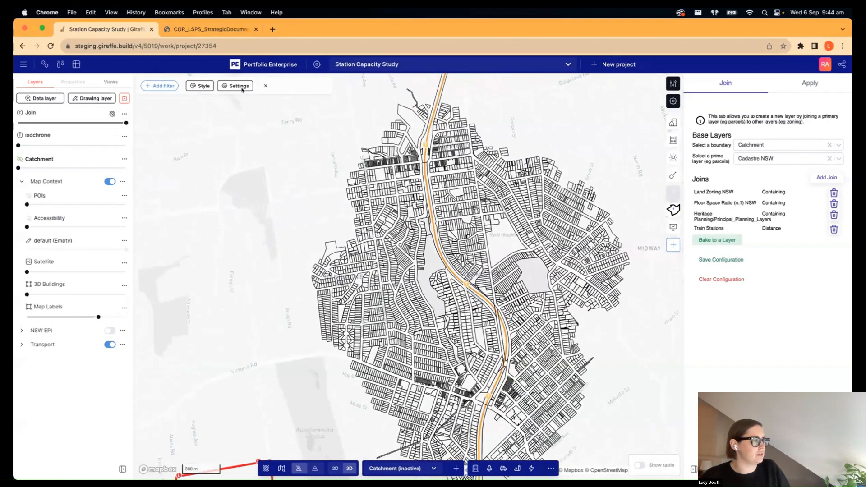
scroll(252, 162, "up", 2)
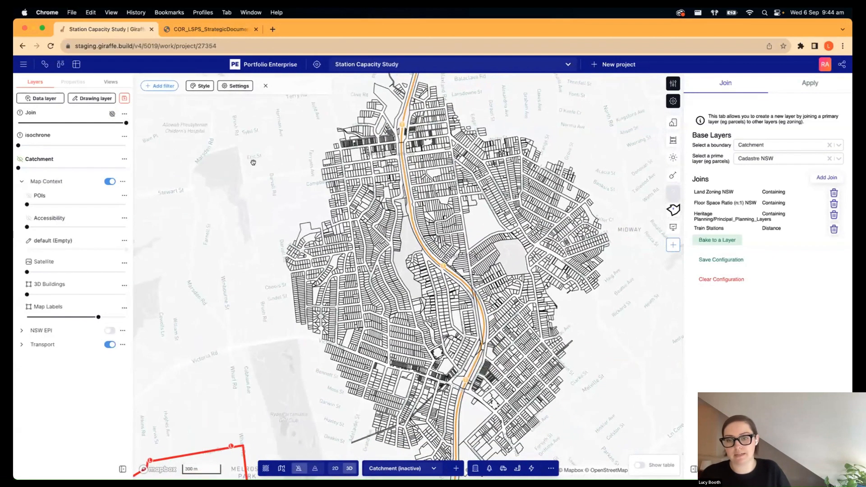
left_click(163, 86)
scroll(136, 158, "down", 6)
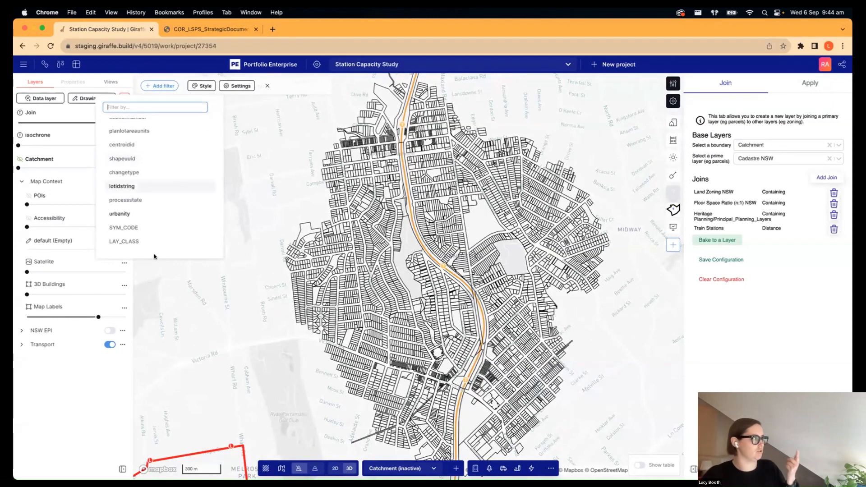
left_click(123, 241)
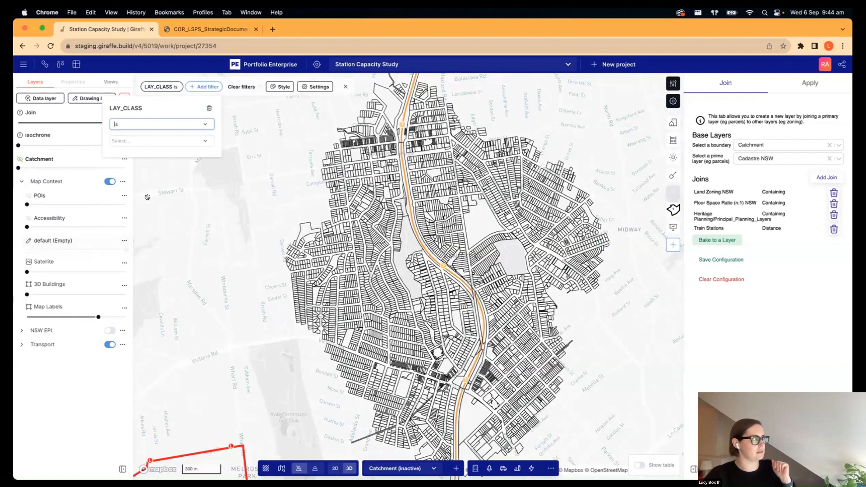
left_click(151, 121)
left_click(134, 157)
left_click(134, 137)
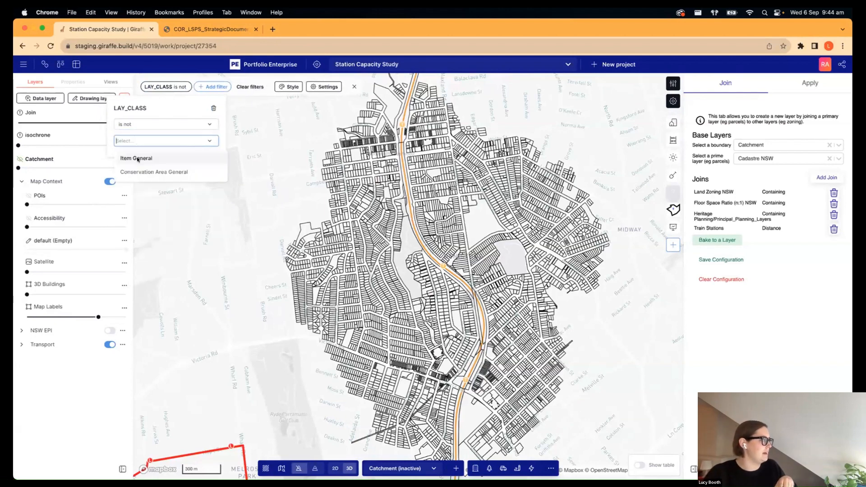
left_click(138, 159)
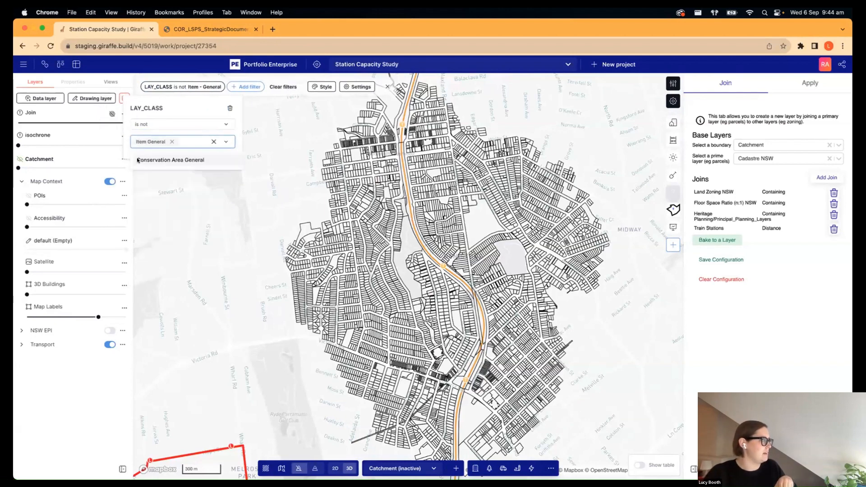
left_click(173, 159)
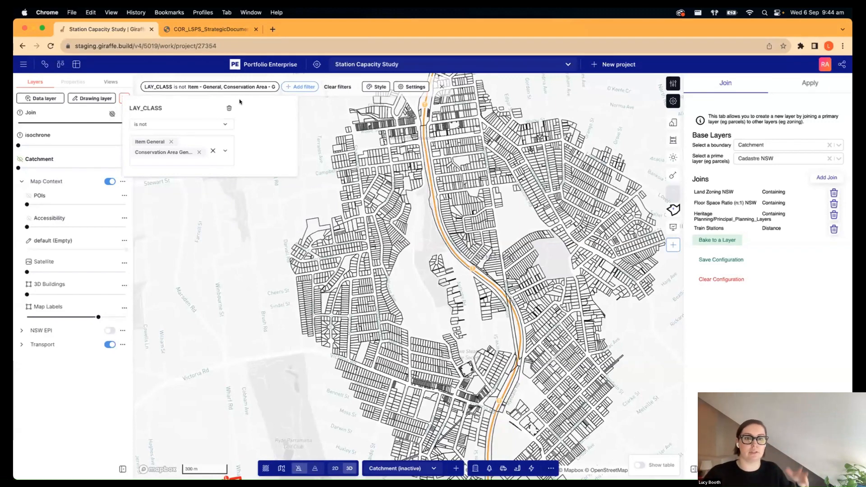
left_click(315, 126)
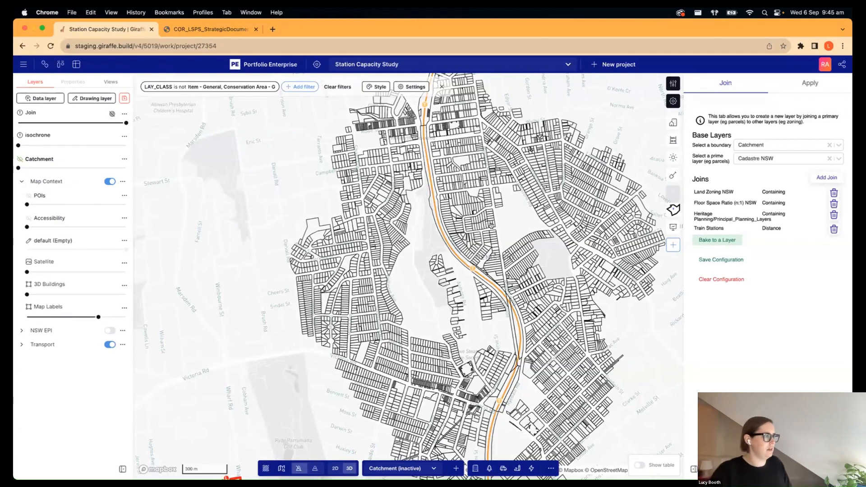
- Add a second filter to the Join layer that excludes parcels with SYM_CODE SP2 or SP1
left_click_drag(474, 178, 434, 167)
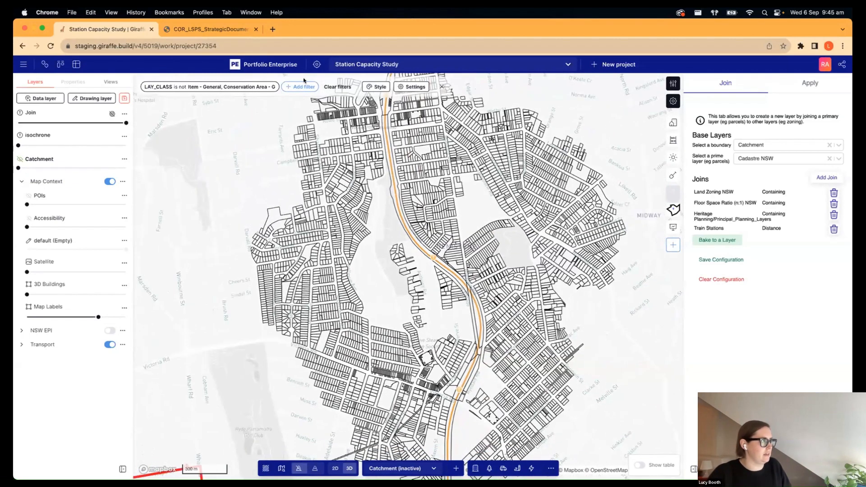
left_click(299, 86)
scroll(271, 203, "down", 10)
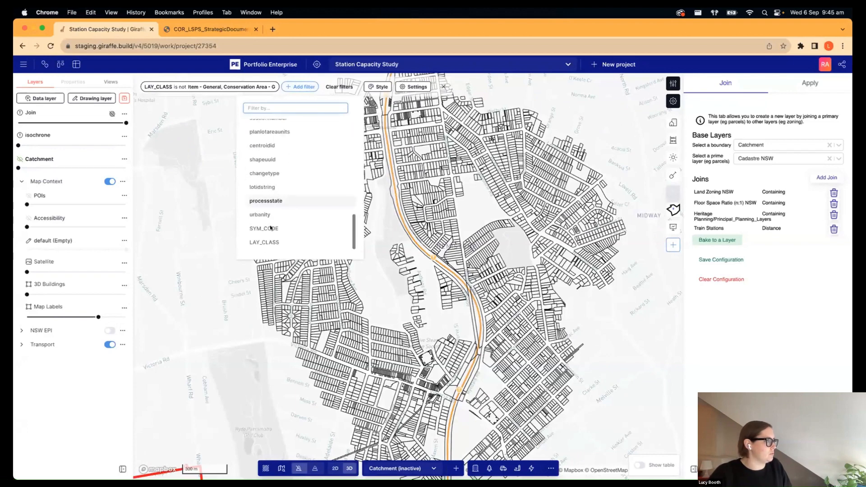
left_click(263, 229)
left_click(270, 124)
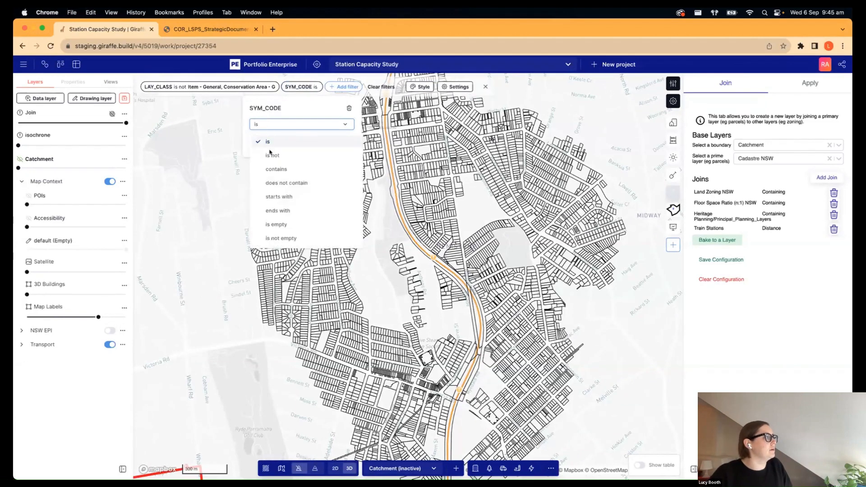
left_click(270, 153)
left_click(263, 141)
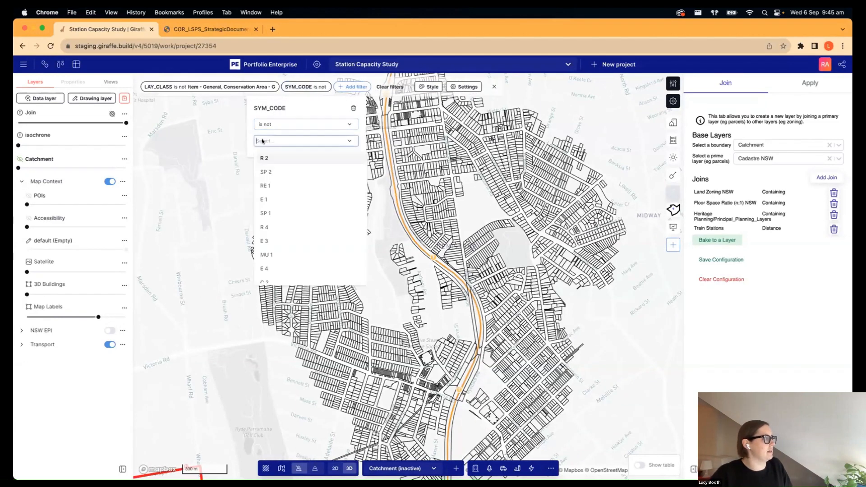
left_click(274, 172)
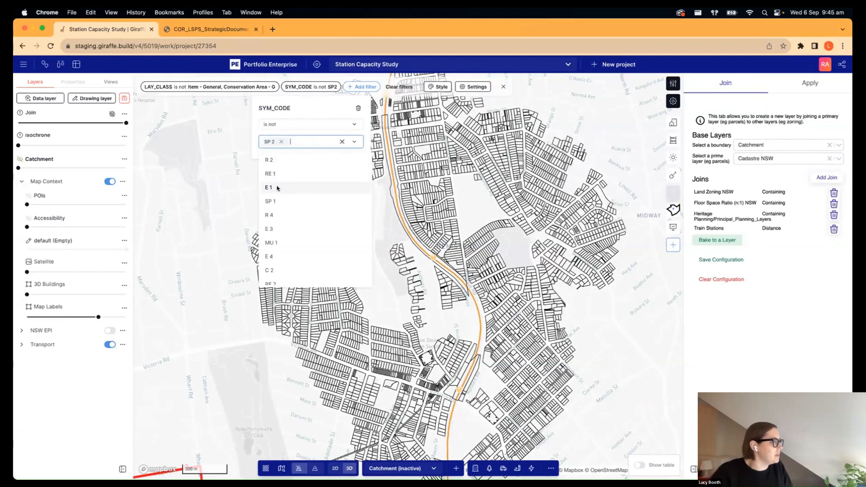
left_click(275, 201)
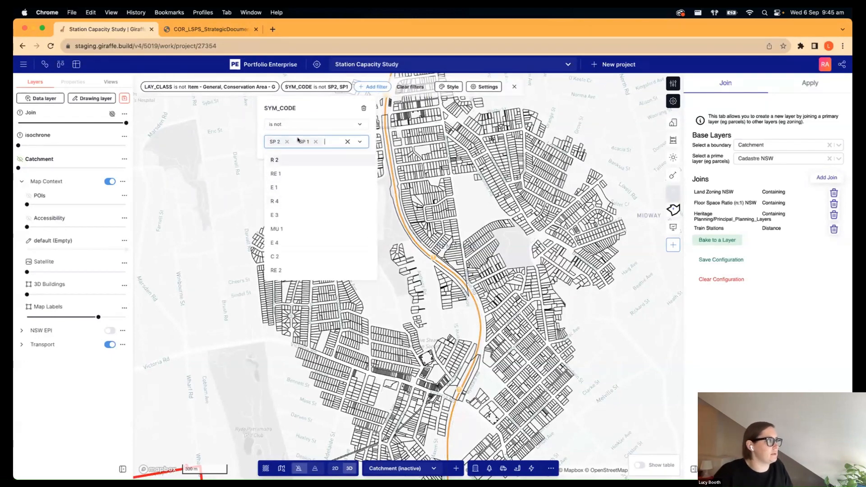
left_click(315, 110)
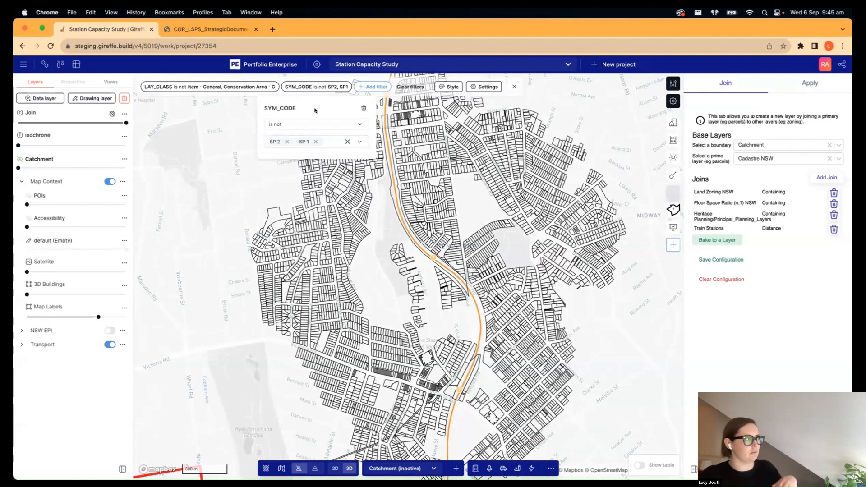
left_click(235, 183)
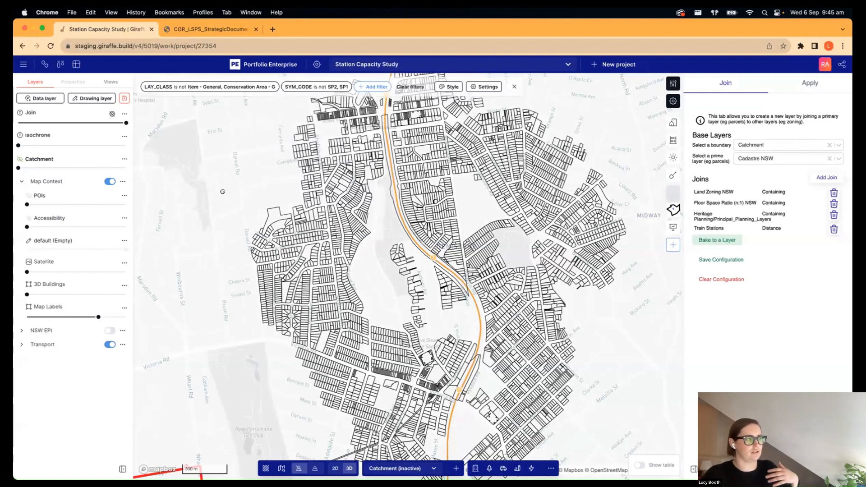
- Bake the filtered parcel joins to a new layer
left_click_drag(478, 291, 467, 296)
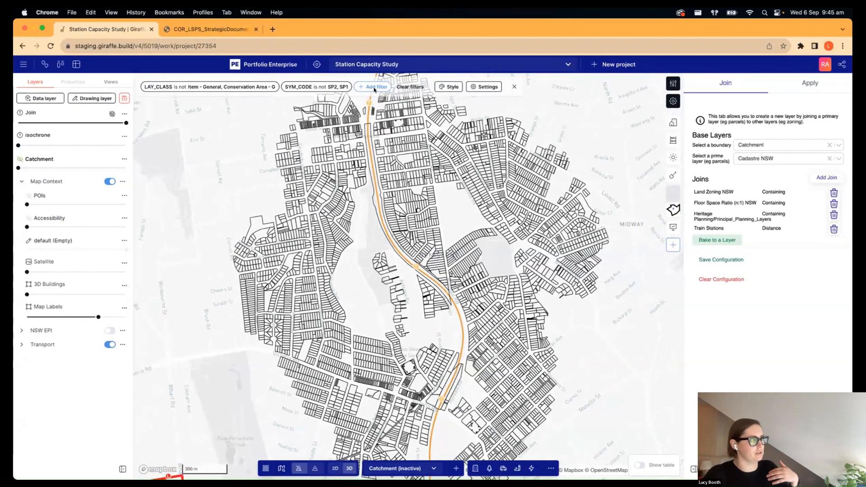
scroll(427, 326, "down", 3)
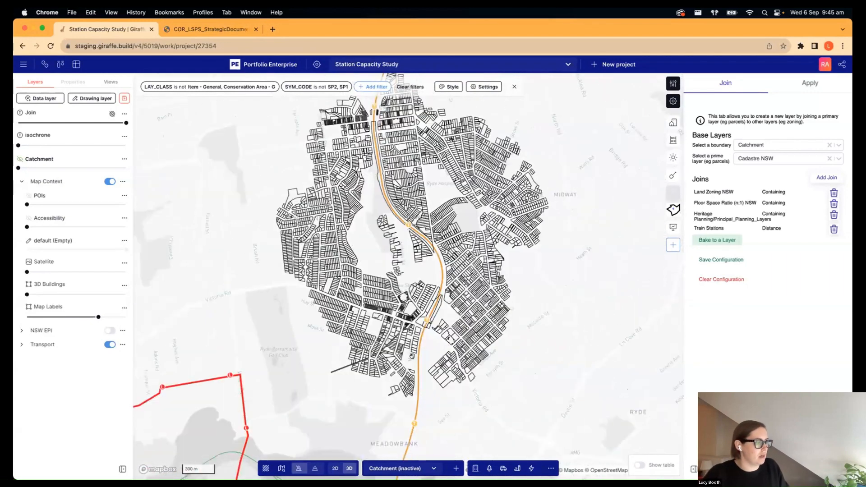
left_click_drag(373, 217, 369, 268)
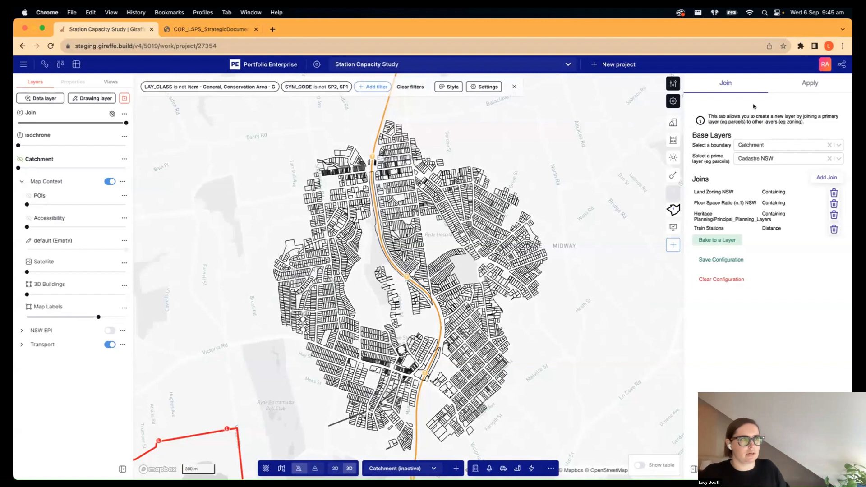
left_click(715, 239)
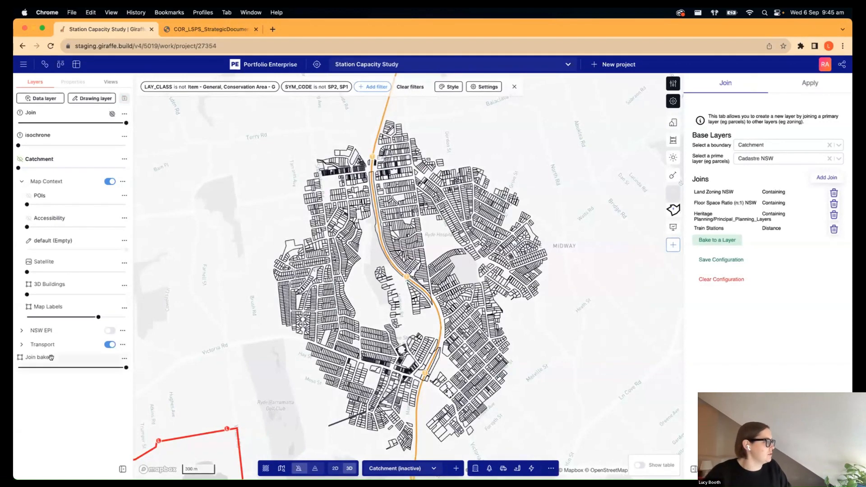
- Move the Join baked layer to the top of the layer list and reduce the Join layer's opacity to zero
left_click_drag(53, 357, 67, 114)
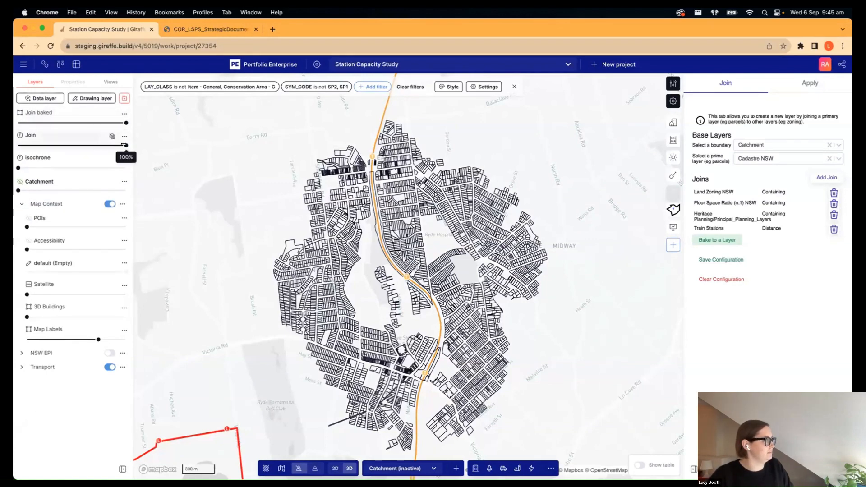
left_click_drag(125, 145, 19, 145)
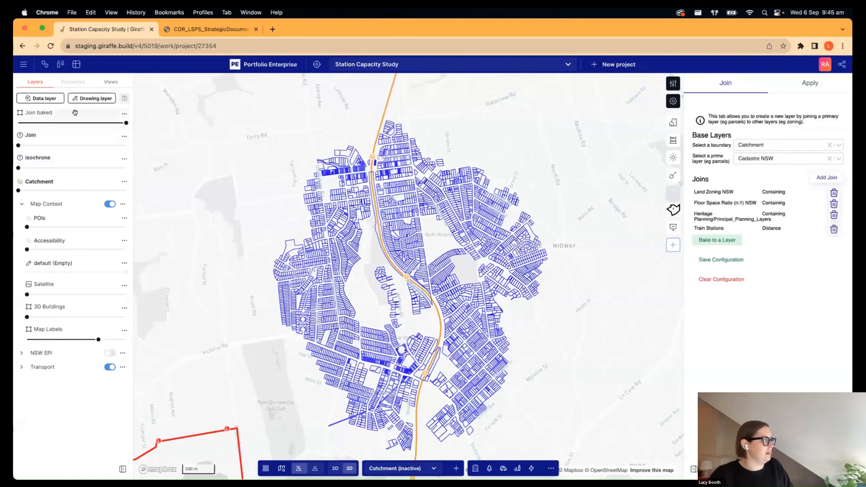
- Style the Join baked layer with Fill geometry and a light grey #d3d2d2 outline
left_click(124, 113)
left_click(164, 84)
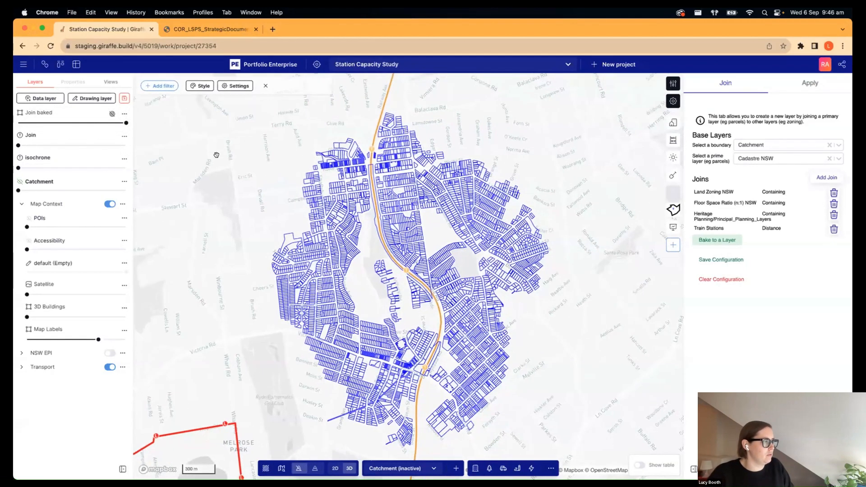
left_click(198, 85)
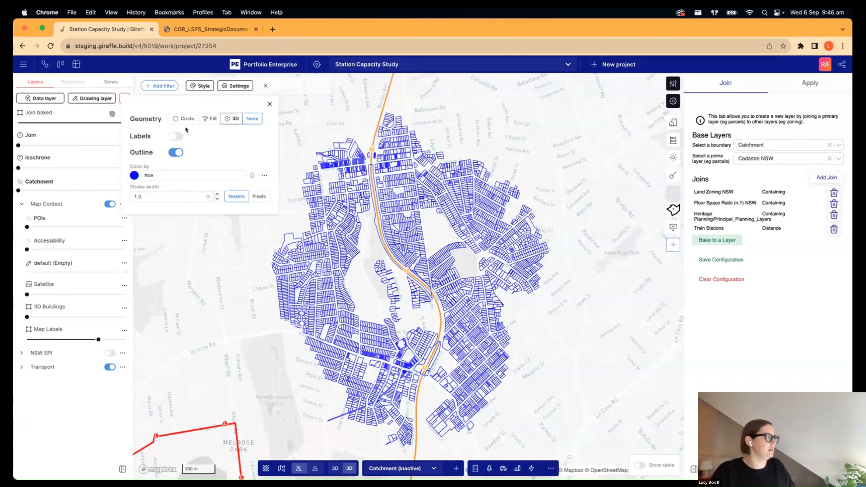
left_click(207, 118)
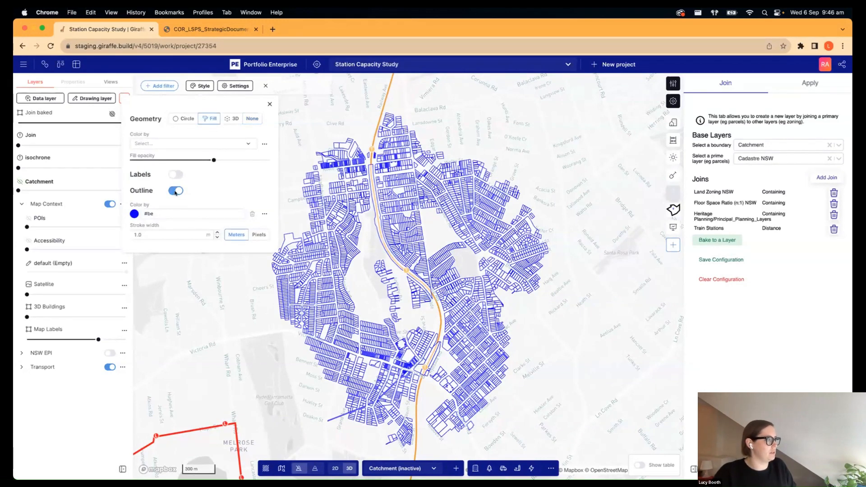
left_click(134, 214)
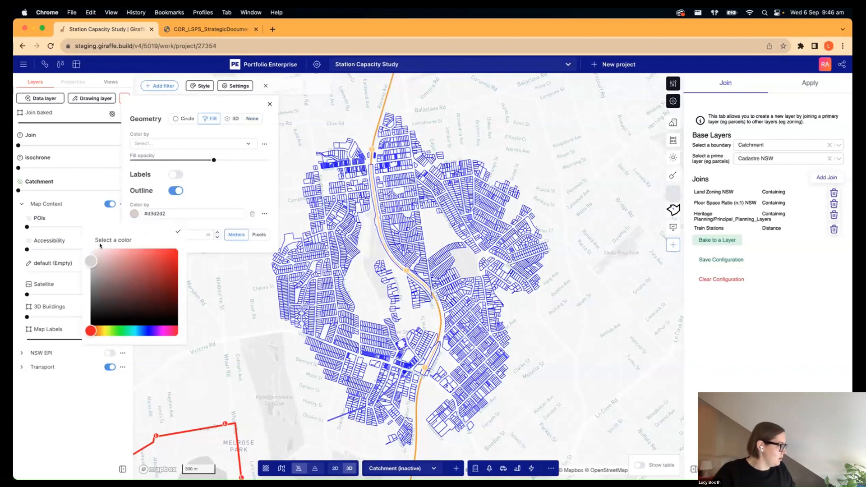
left_click(257, 179)
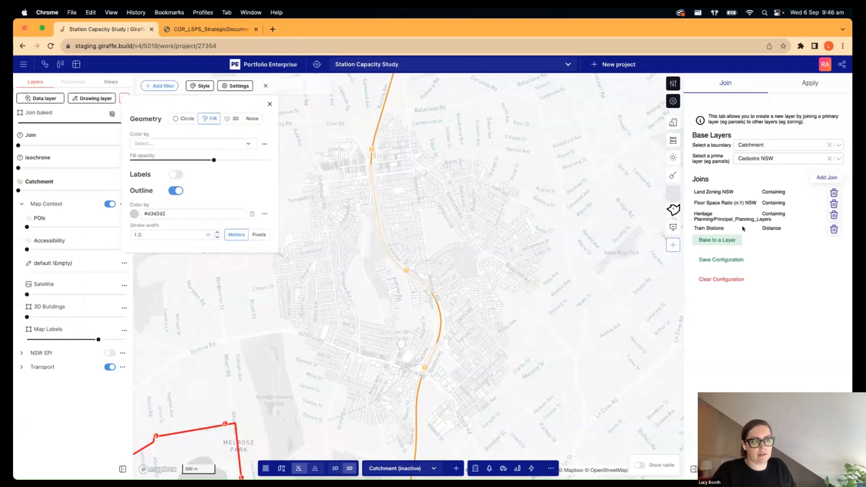
- Colour the Join baked layer's fill by the Train_dis property
left_click(249, 144)
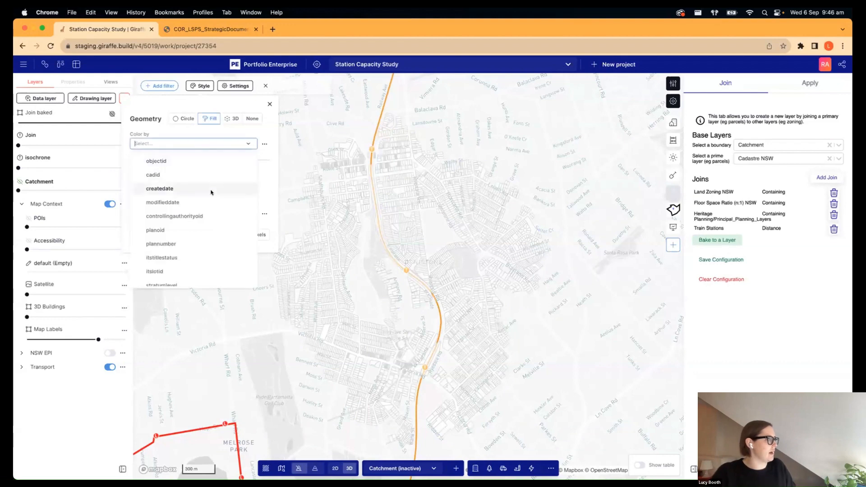
scroll(194, 180, "down", 2)
type("dis")
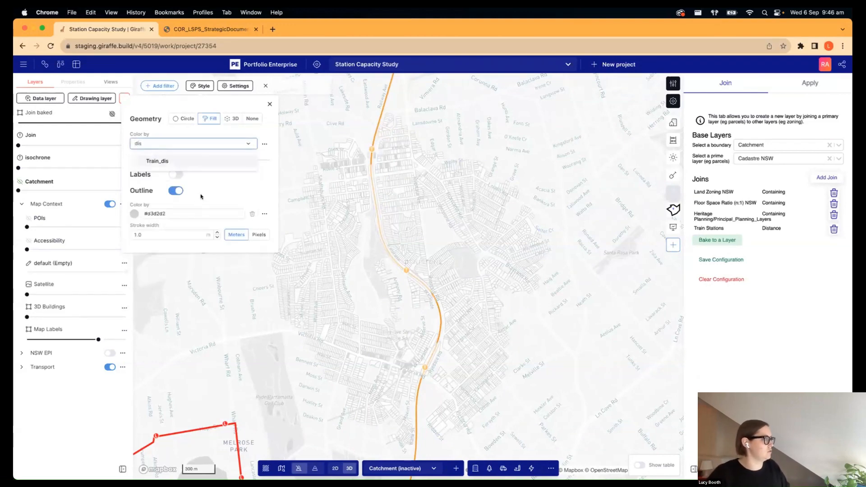
left_click(179, 160)
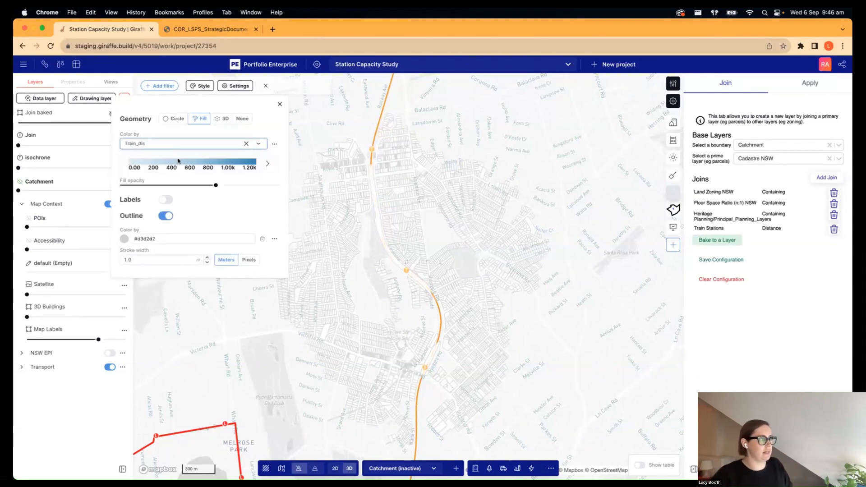
- Apply the Plasma palette to the Train_dis colour map
left_click(267, 162)
left_click(432, 220)
scroll(423, 334, "down", 3)
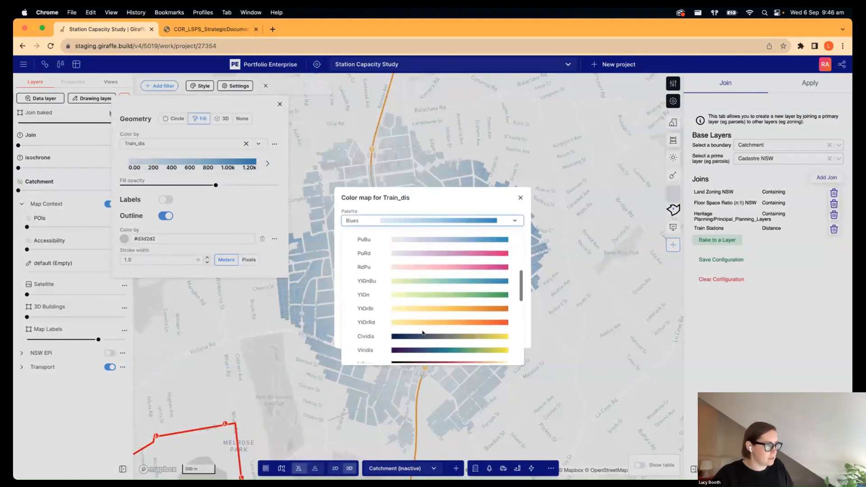
scroll(423, 333, "down", 2)
left_click(399, 337)
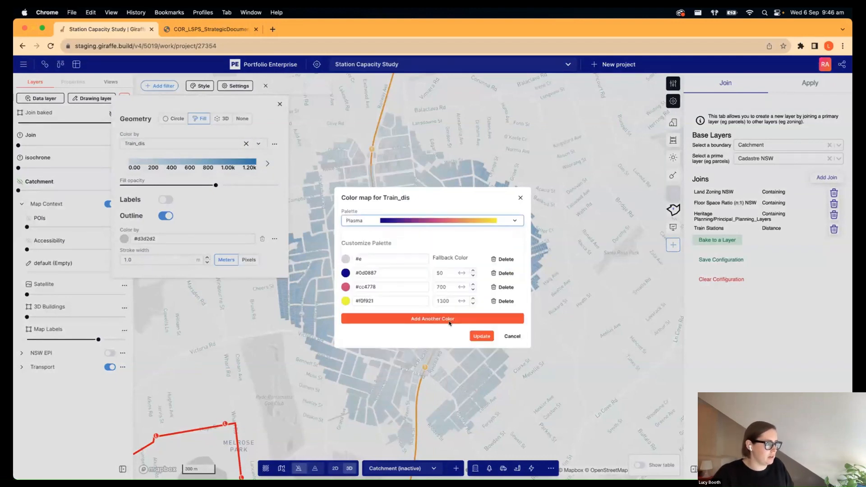
left_click(481, 336)
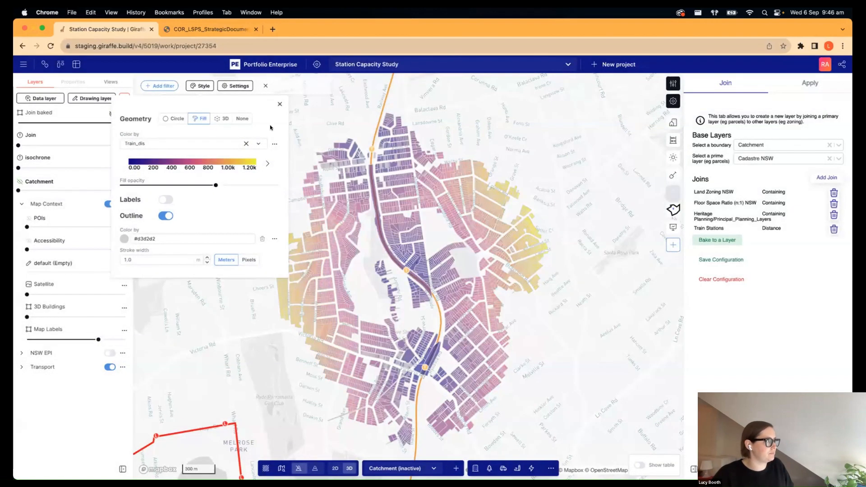
- Turn off the Join baked layer's outline and examine the station distance colouring across the catchment
left_click(166, 216)
left_click(280, 105)
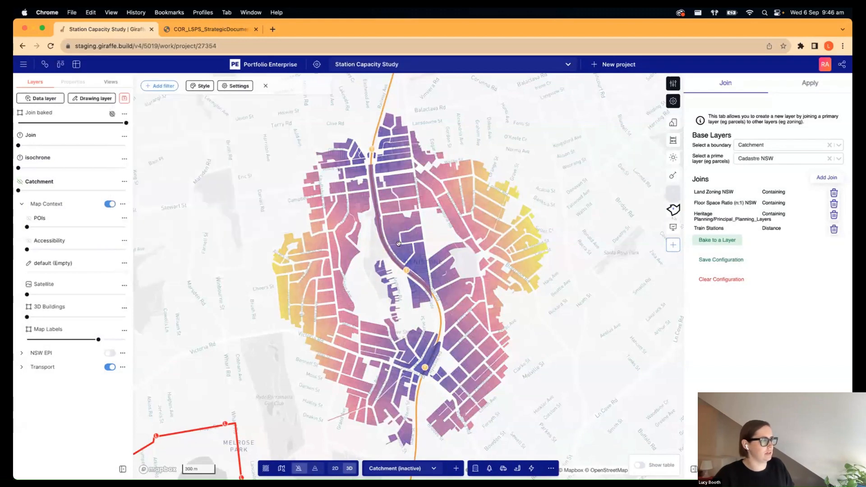
scroll(403, 267, "up", 3)
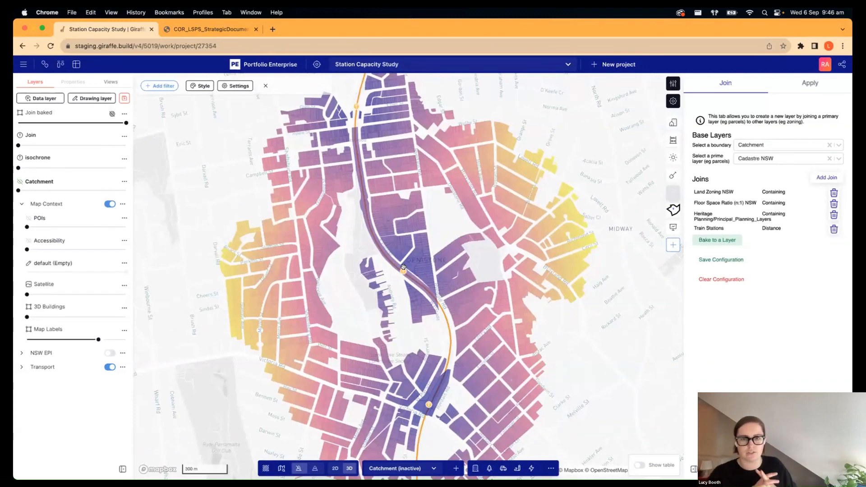
left_click_drag(404, 267, 387, 232)
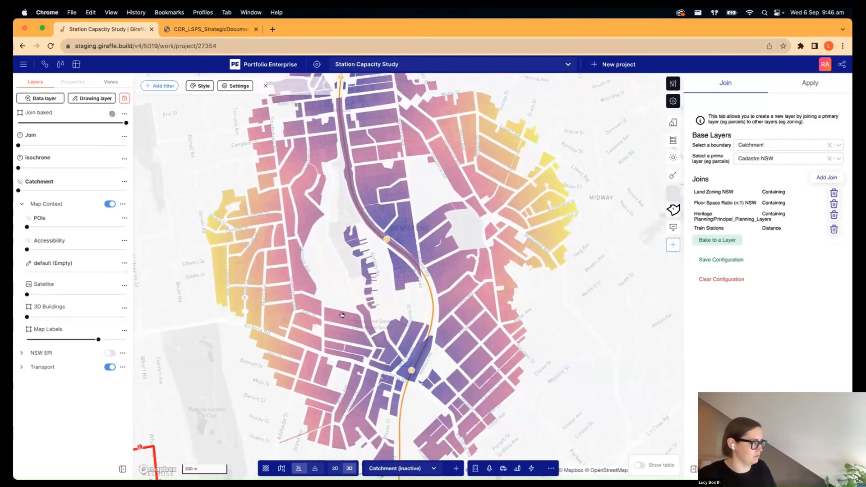
right_click_drag(327, 286, 323, 312)
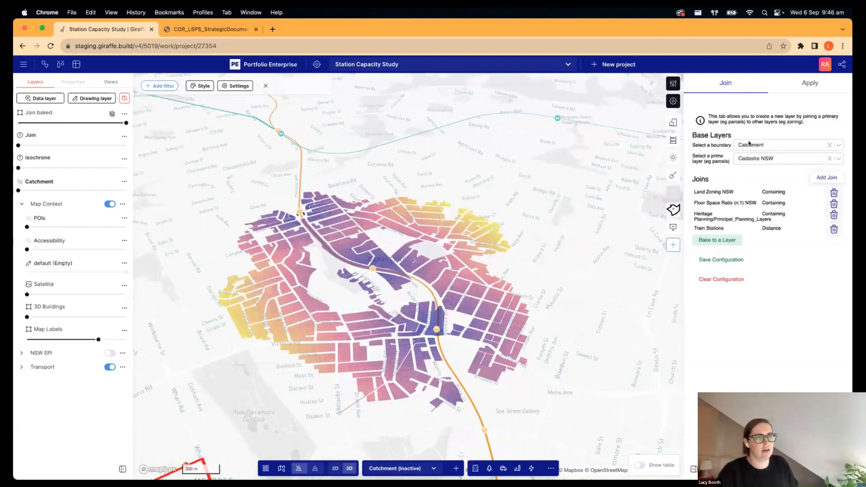
right_click_drag(378, 297, 376, 297)
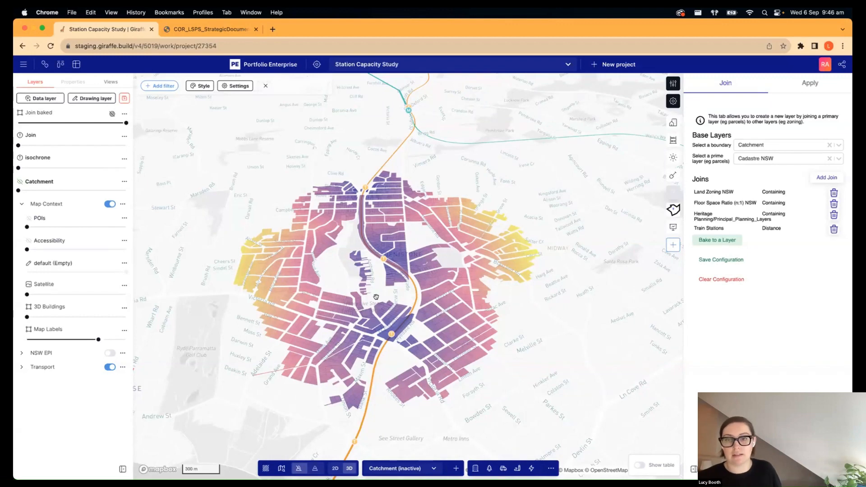
right_click_drag(240, 302, 253, 302)
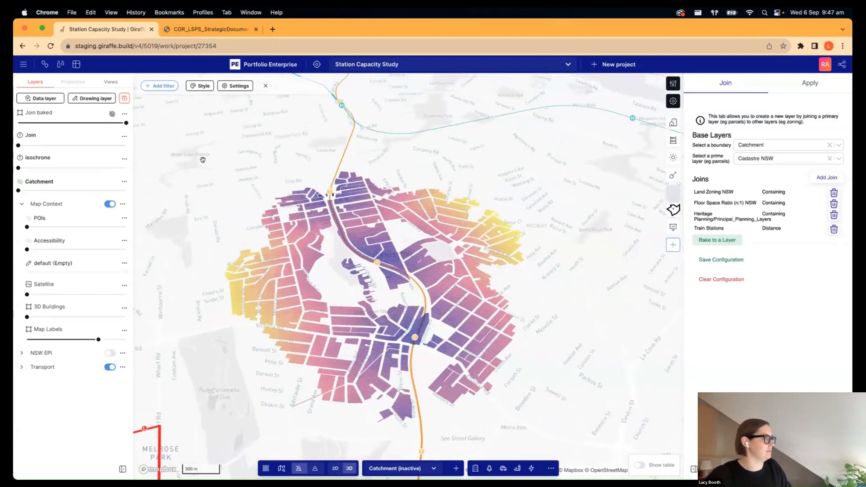
- Clear Train_dis as the Join baked layer's fill colour and set the geometry style to None
left_click(192, 86)
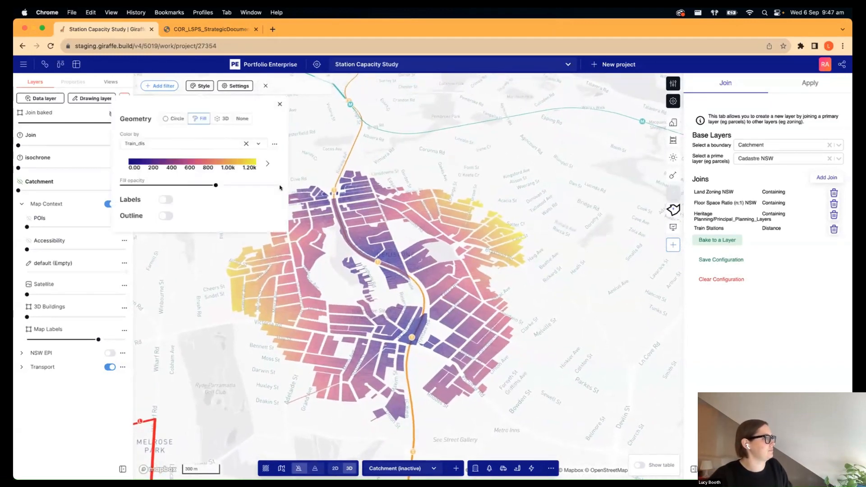
left_click(245, 143)
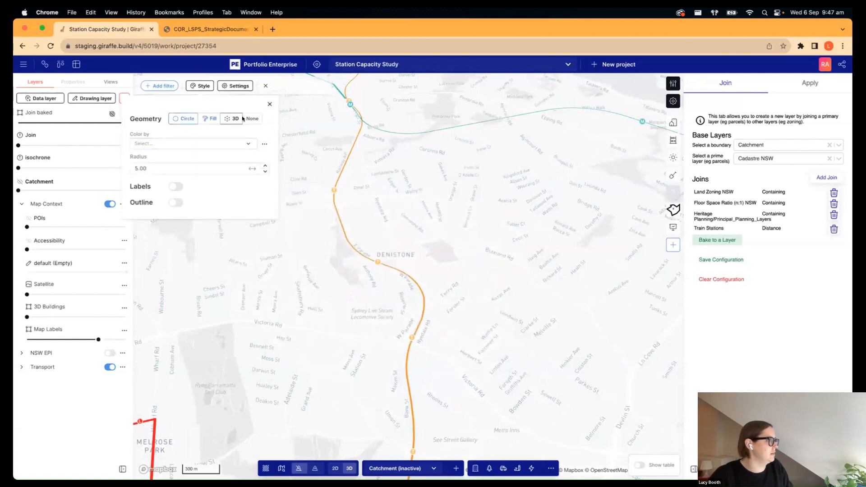
left_click(235, 119)
left_click(253, 119)
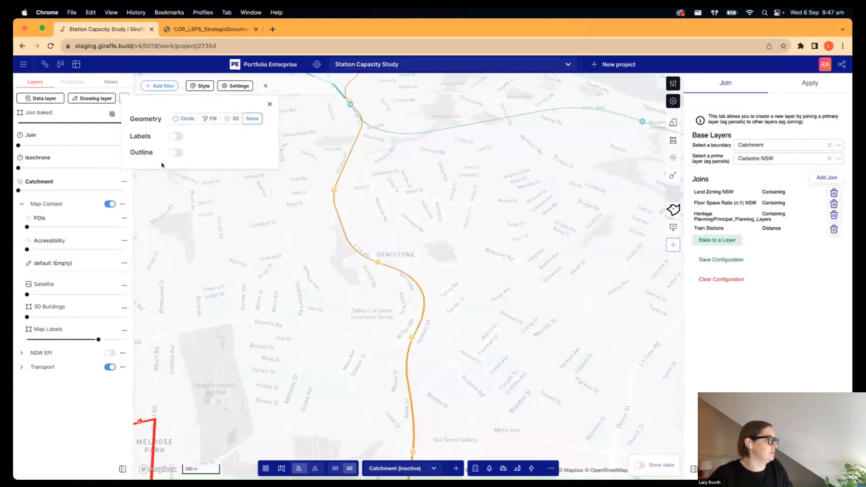
- Turn on the Join baked layer's outline and set its colour to grey #747474
left_click(174, 152)
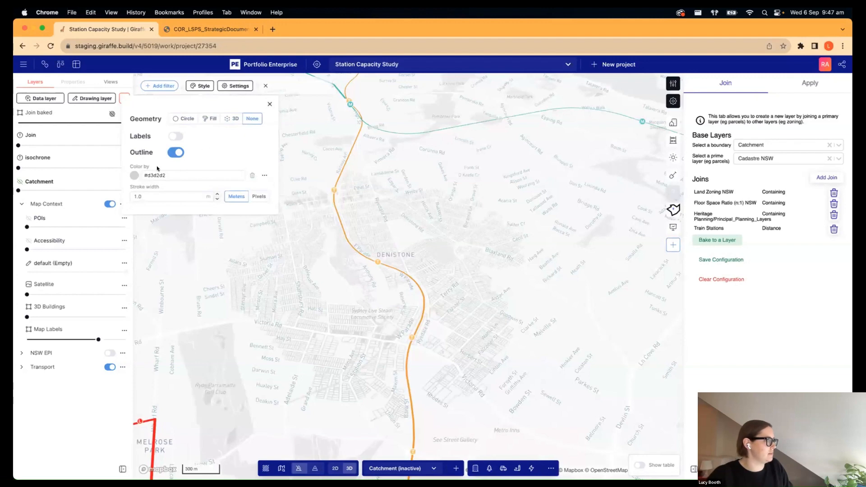
left_click(134, 175)
left_click_drag(103, 232, 91, 249)
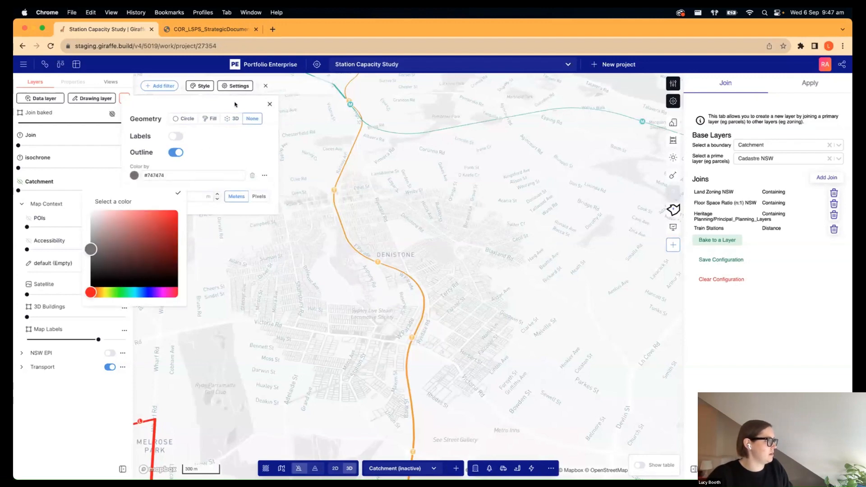
left_click(235, 105)
left_click(269, 104)
scroll(478, 295, "up", 3)
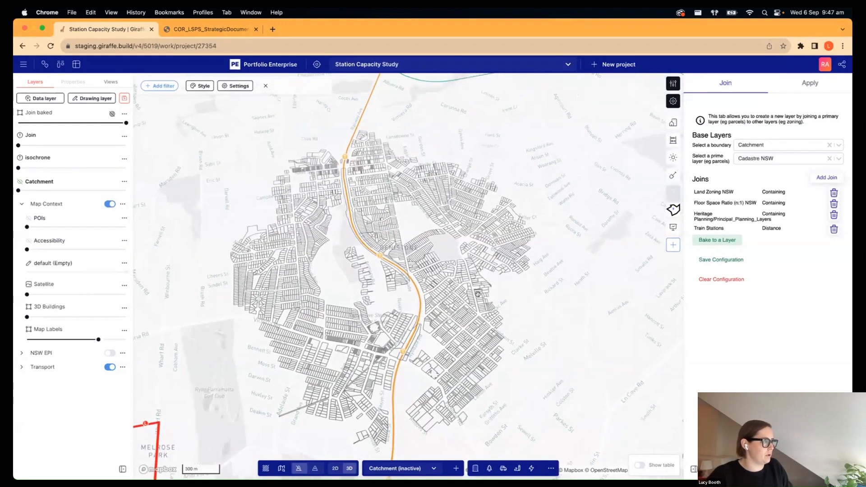
right_click_drag(478, 294, 348, 332)
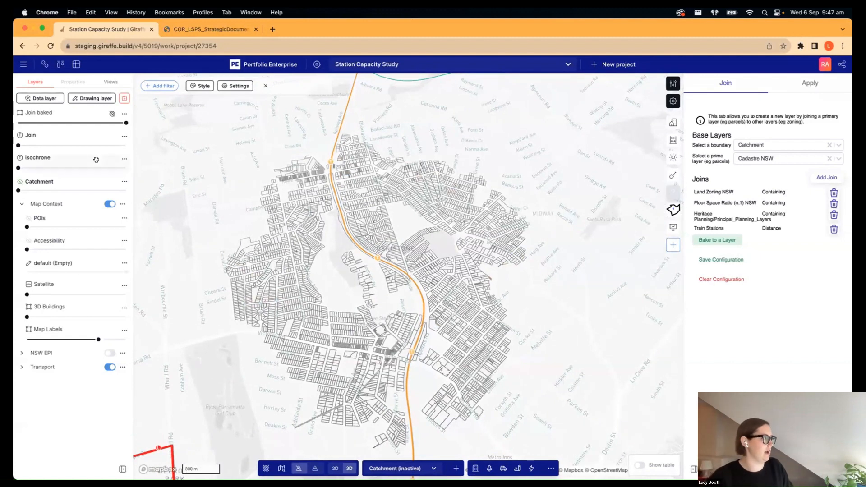
- Open the Apply mapping tool and examine the Community Use land use's height, floor space ratio and site coverage ratio in the usage settings
left_click(809, 84)
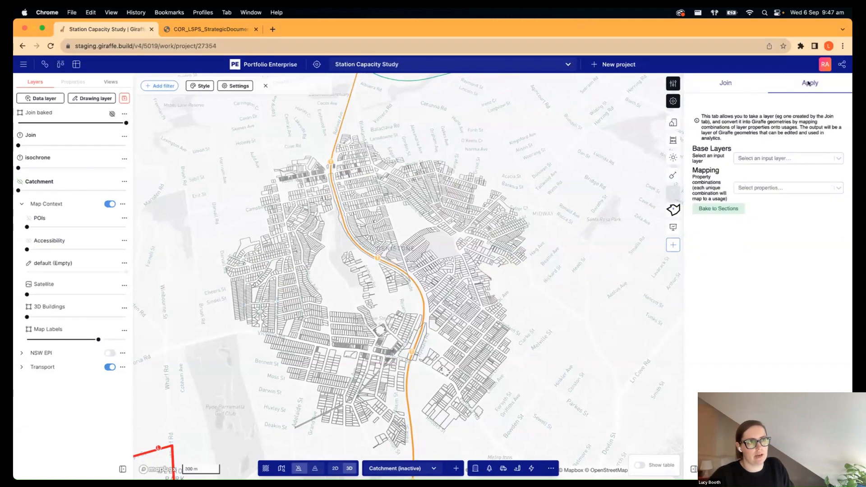
right_click_drag(554, 298, 337, 290)
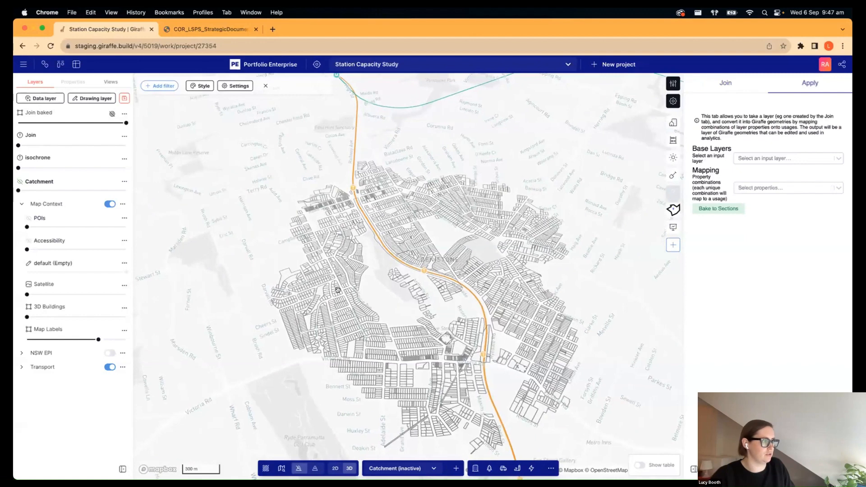
left_click(669, 84)
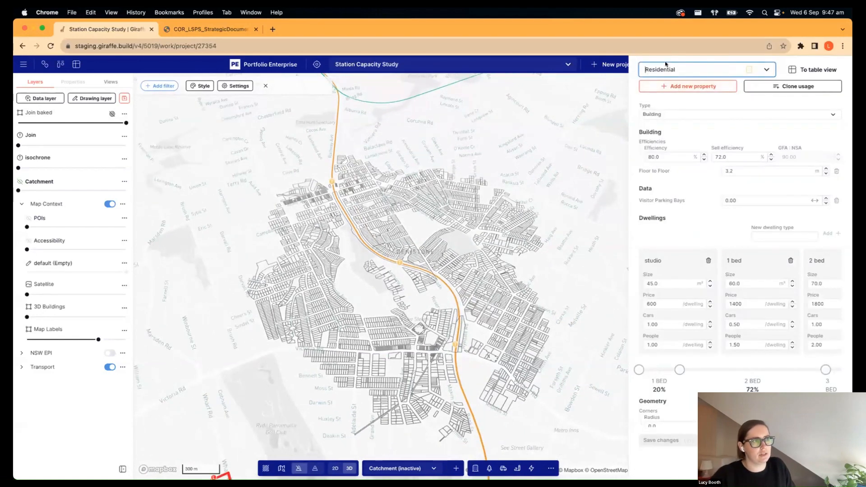
left_click(666, 65)
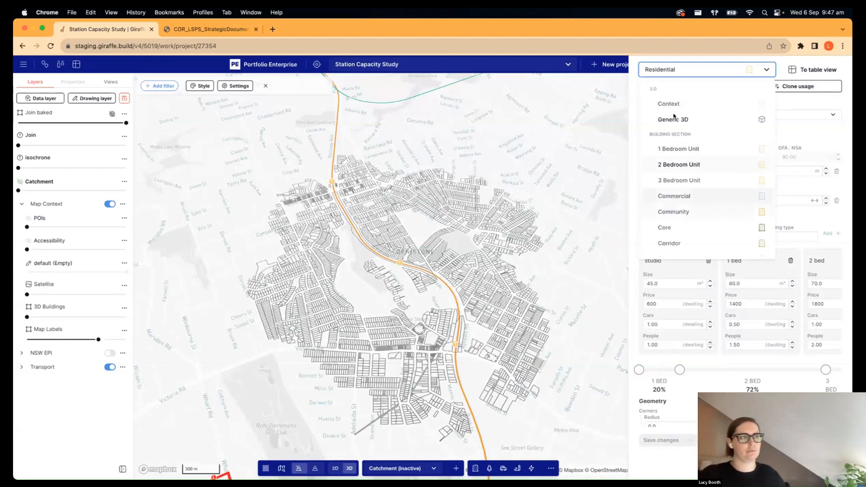
scroll(684, 212, "down", 5)
scroll(683, 218, "down", 5)
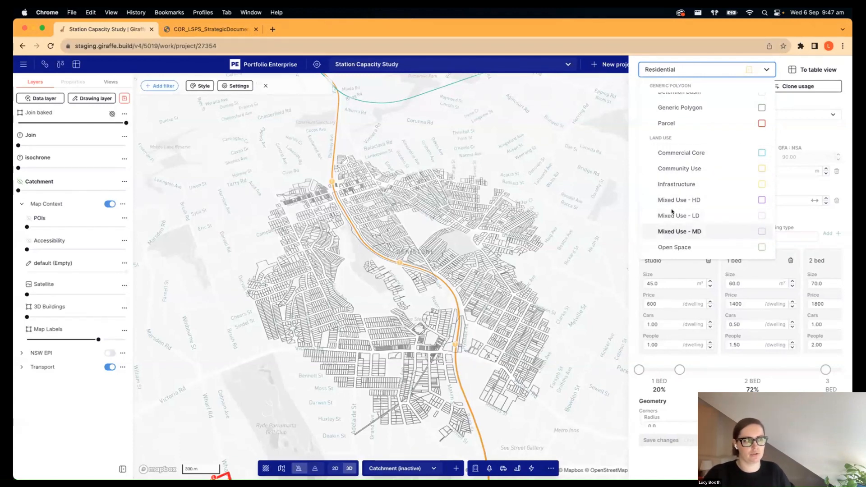
left_click(661, 167)
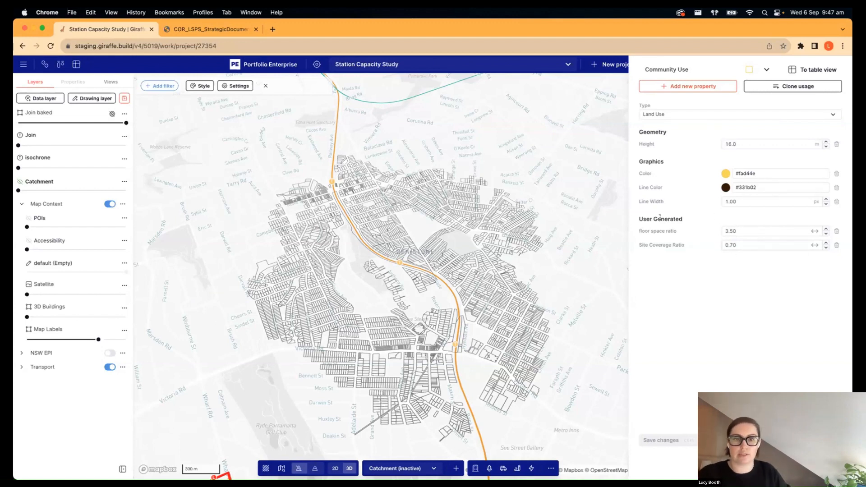
left_click(595, 172)
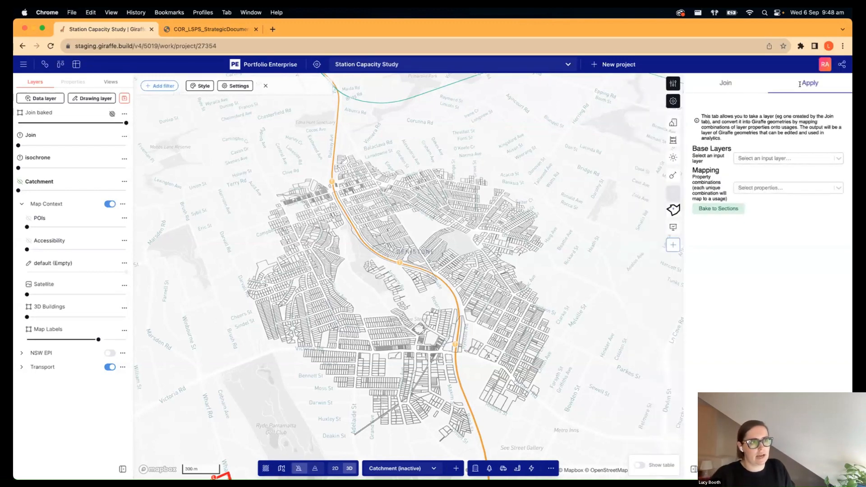
- Use Join baked as the Apply input layer and map its parcels by the SYM_CODE property
left_click(745, 158)
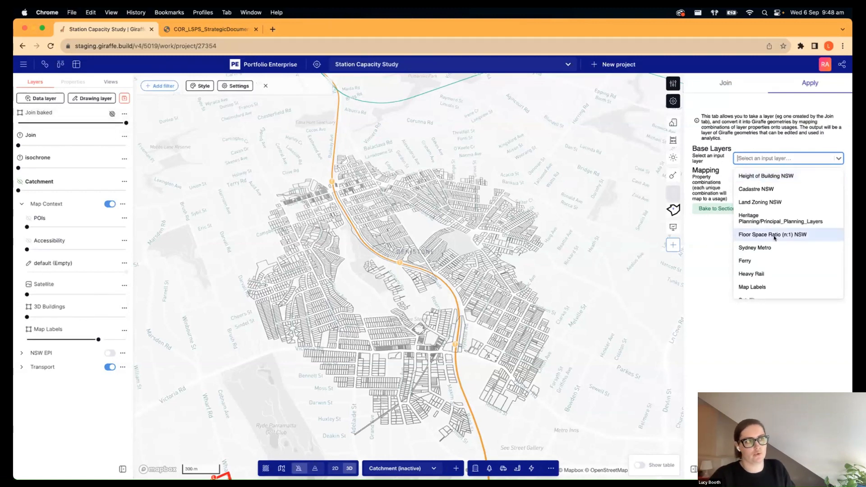
scroll(775, 238, "down", 5)
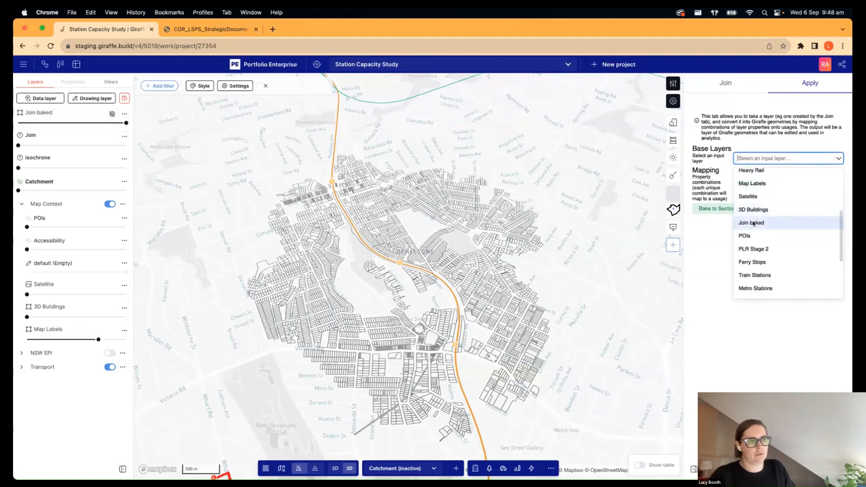
left_click(754, 223)
left_click(744, 190)
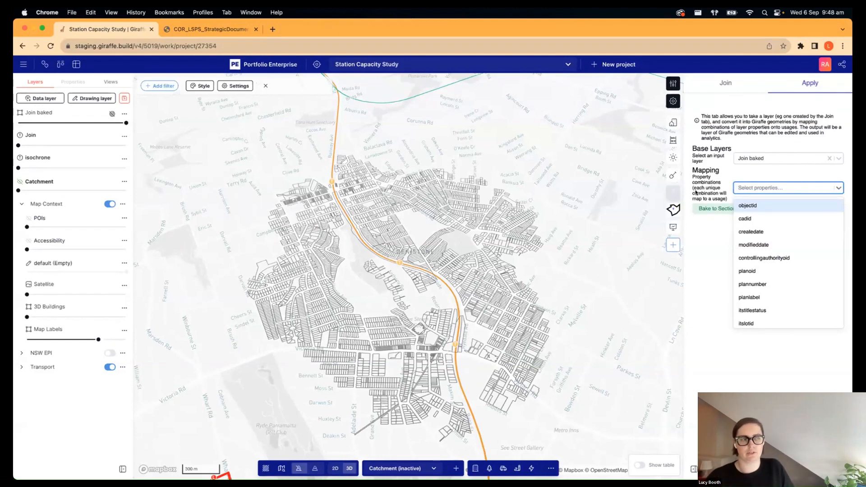
scroll(778, 262, "down", 10)
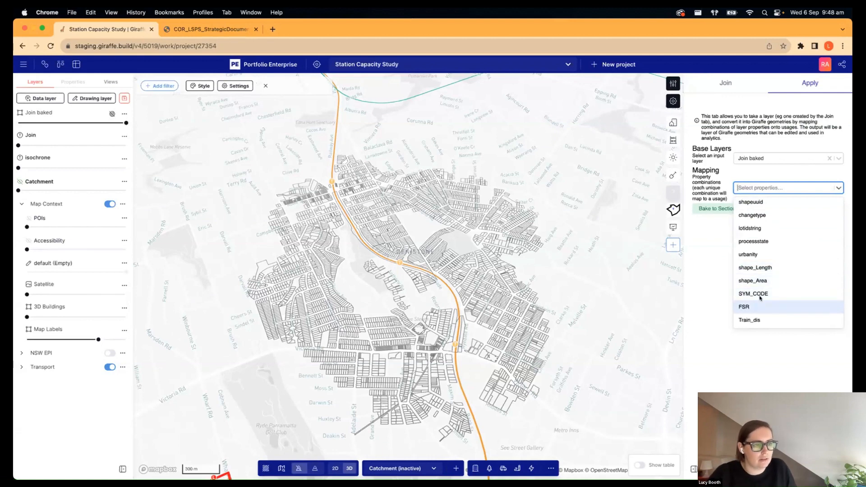
left_click(753, 293)
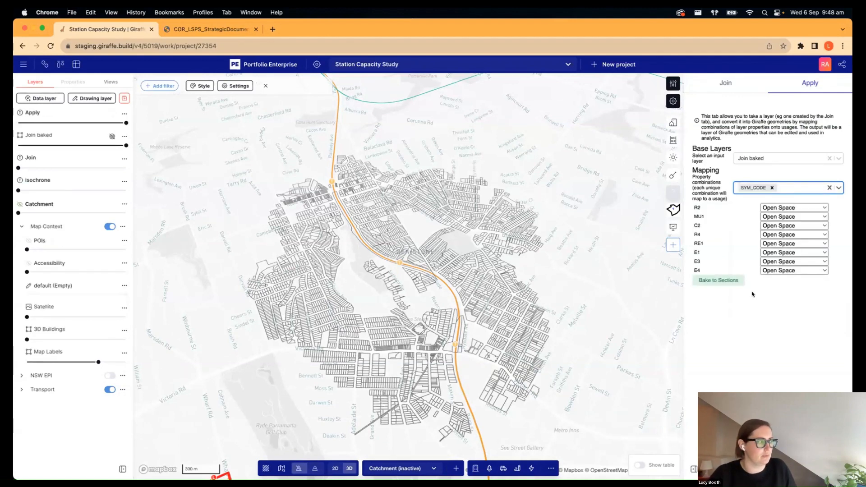
- Reduce the Join baked layer's opacity to 37% so the Apply layer's outlines stand out
left_click_drag(127, 145, 18, 145)
left_click(34, 114)
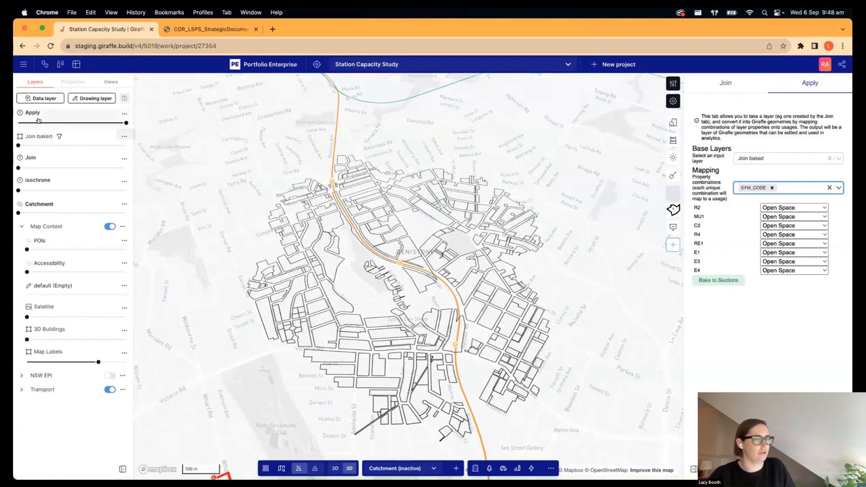
left_click(202, 230)
right_click_drag(202, 230, 158, 280)
left_click(58, 145)
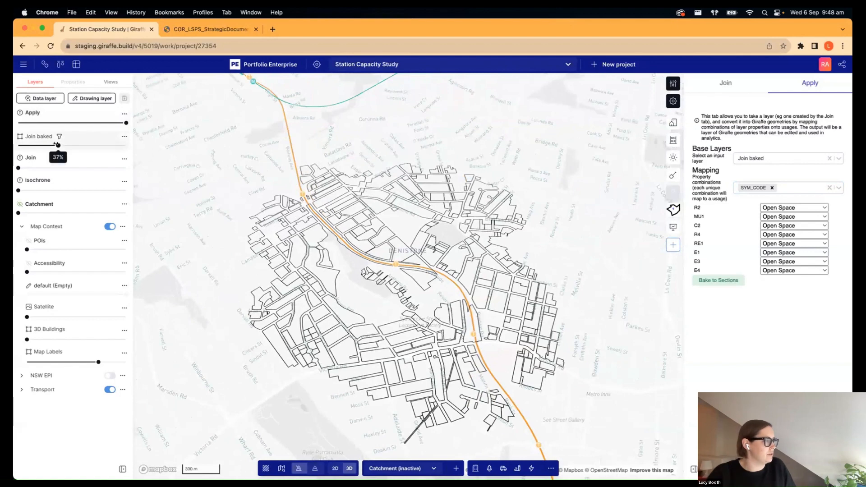
- Examine how the Apply layer groups parcels by zoning code around the rail line and Denistone station
scroll(307, 275, "up", 5)
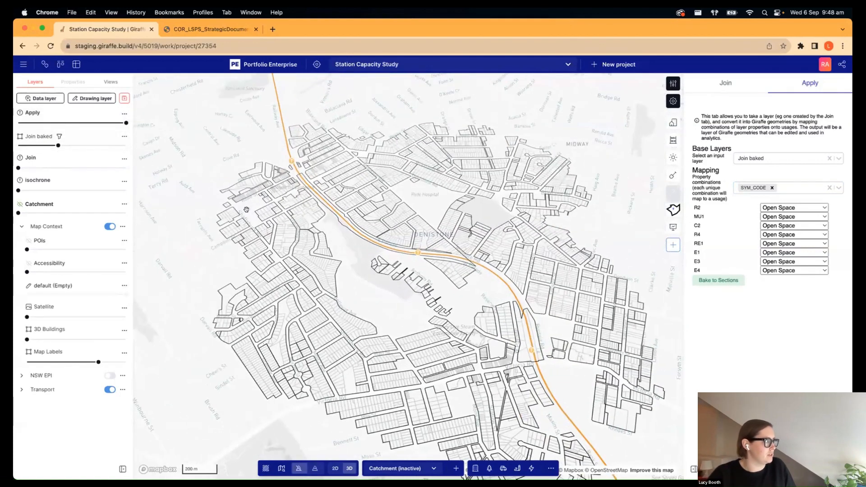
scroll(321, 268, "up", 4)
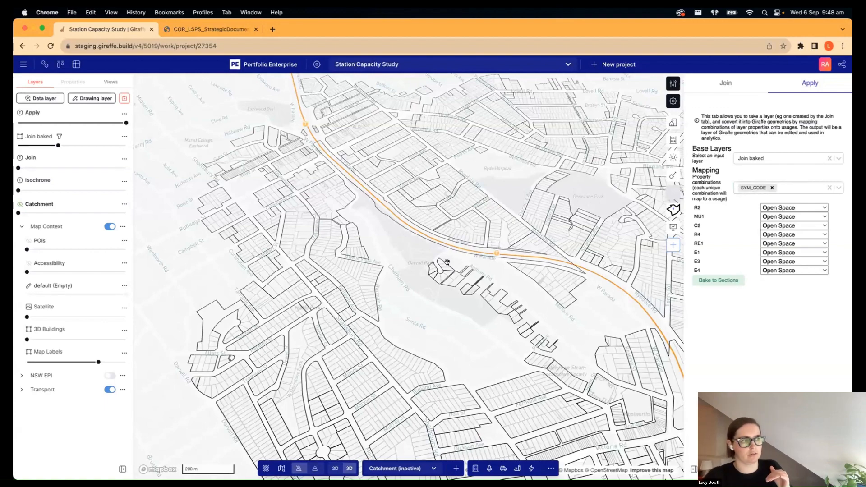
right_click_drag(567, 274, 569, 285)
scroll(581, 288, "up", 5)
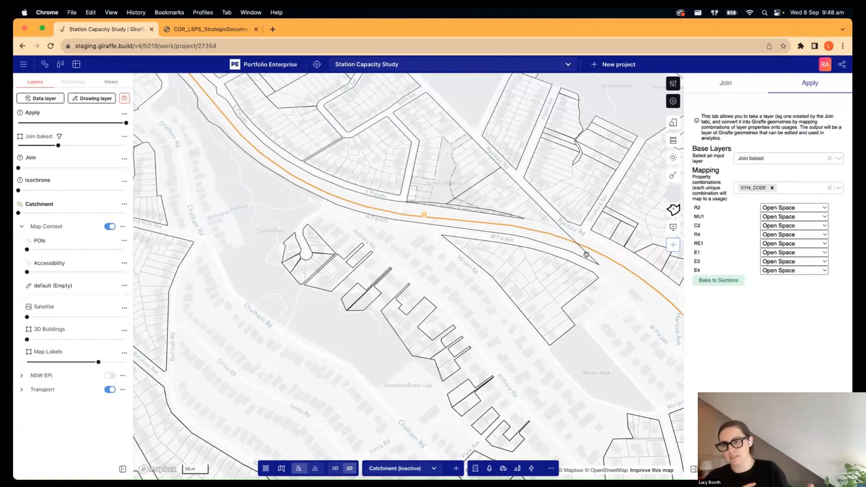
scroll(455, 283, "down", 3)
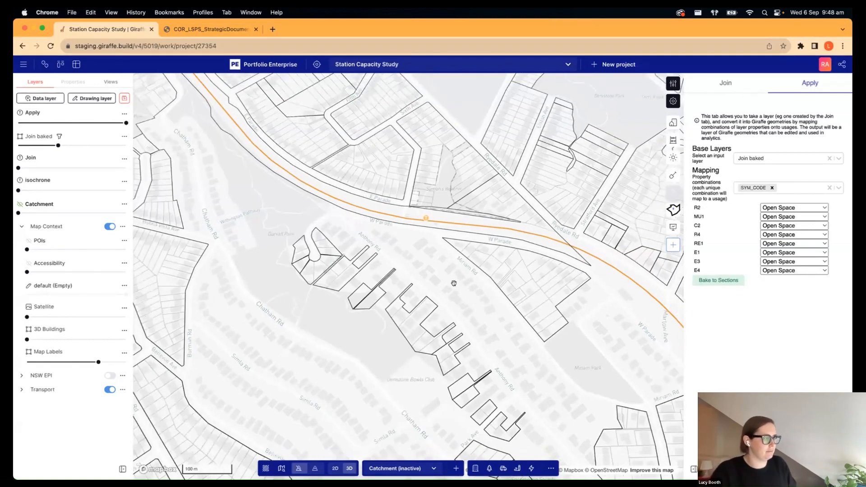
scroll(425, 246, "down", 2)
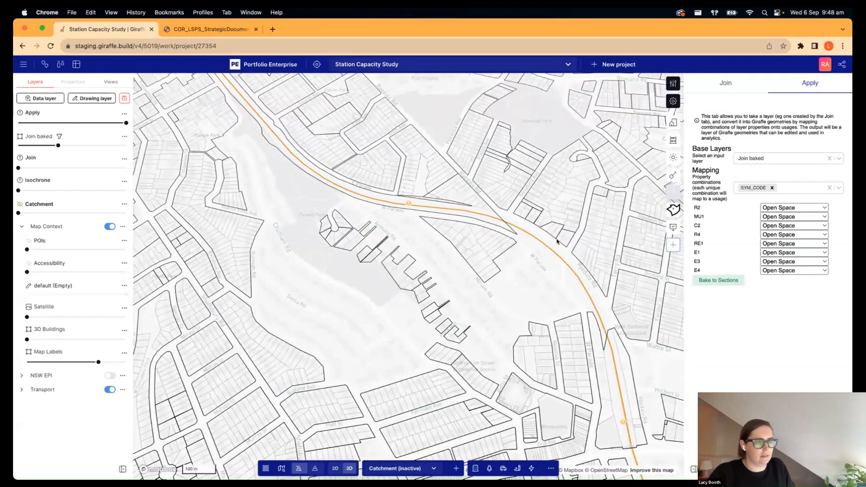
scroll(425, 247, "down", 2)
- Add FSR to the mapping properties so each zoning and floor space ratio combination gets its own usage
left_click(781, 188)
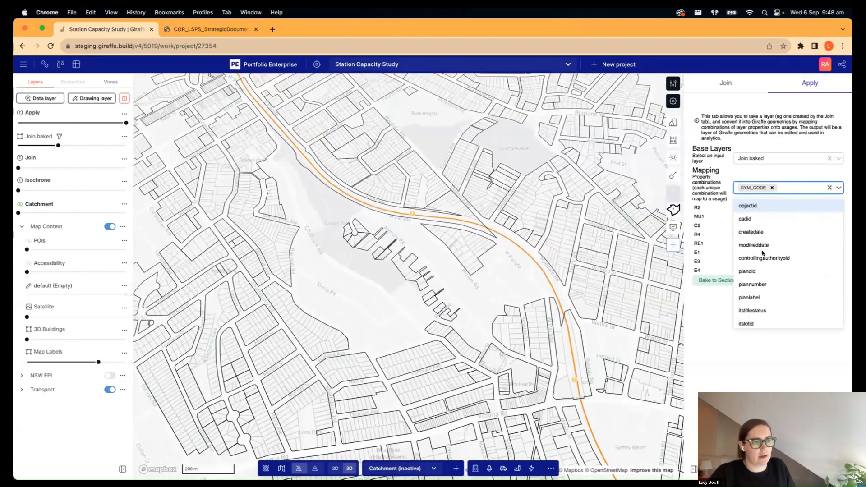
scroll(749, 280, "down", 3)
left_click(746, 307)
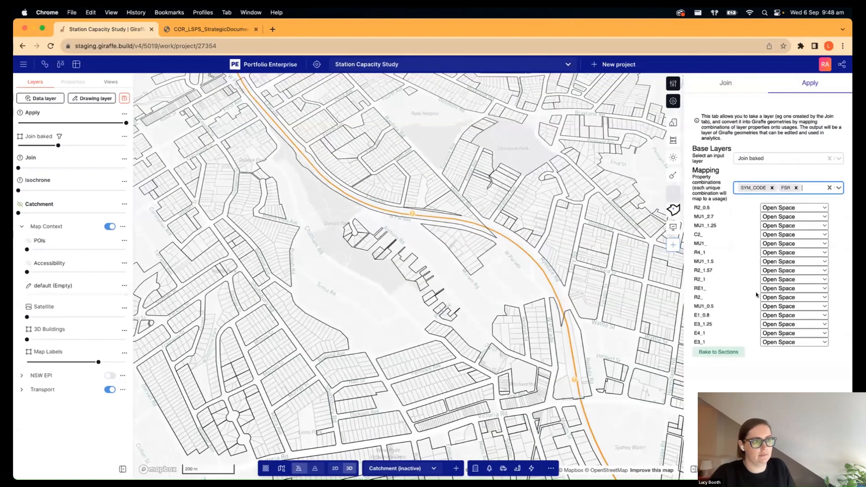
- Examine the combined zoning and floor space ratio areas around Shaftsbury Rd and across the whole catchment
scroll(336, 244, "down", 1)
scroll(337, 243, "down", 3)
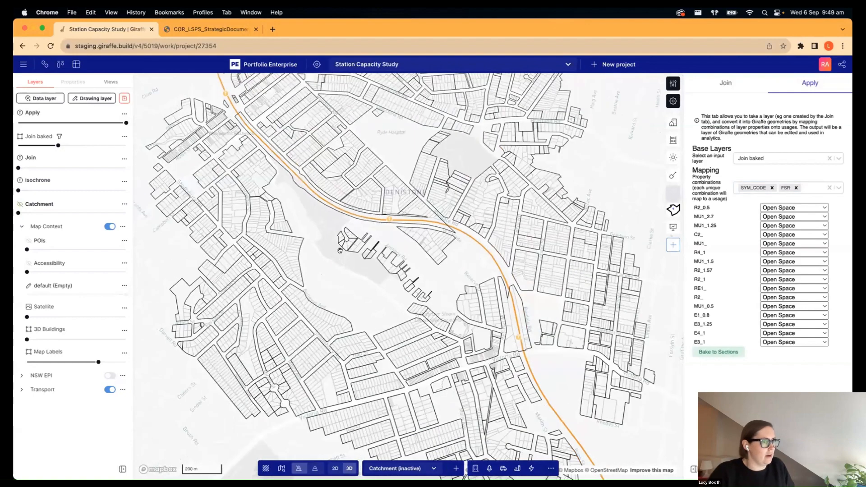
left_click_drag(389, 263, 446, 262)
scroll(333, 246, "up", 5)
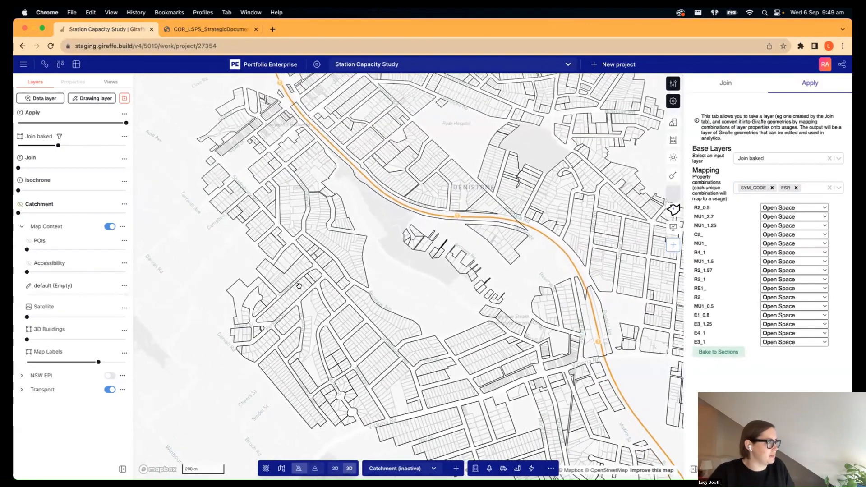
scroll(354, 236, "up", 5)
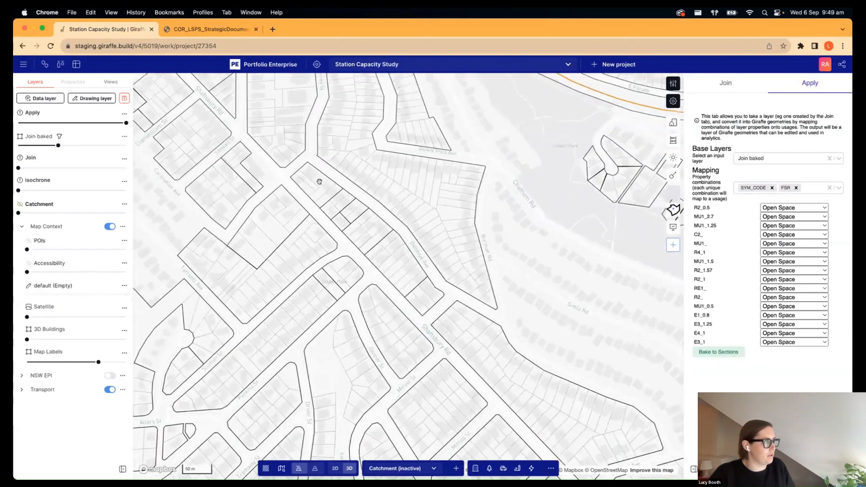
left_click_drag(337, 300, 434, 248)
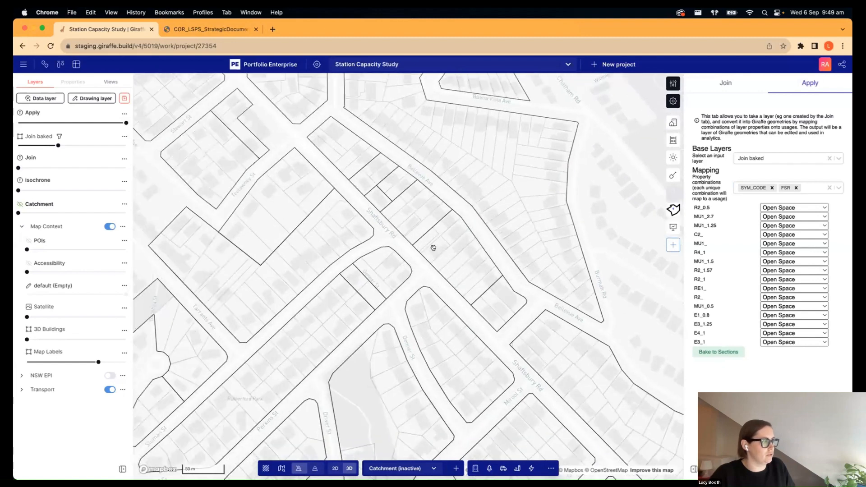
left_click_drag(307, 204, 362, 281)
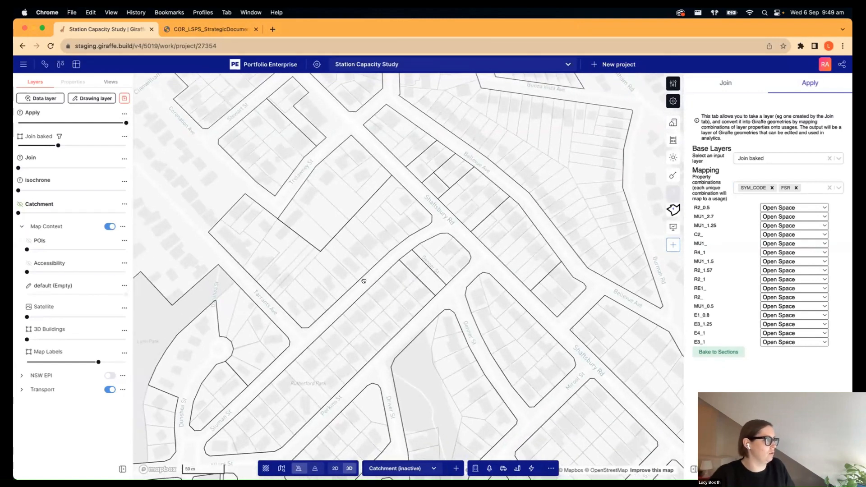
scroll(336, 234, "down", 5)
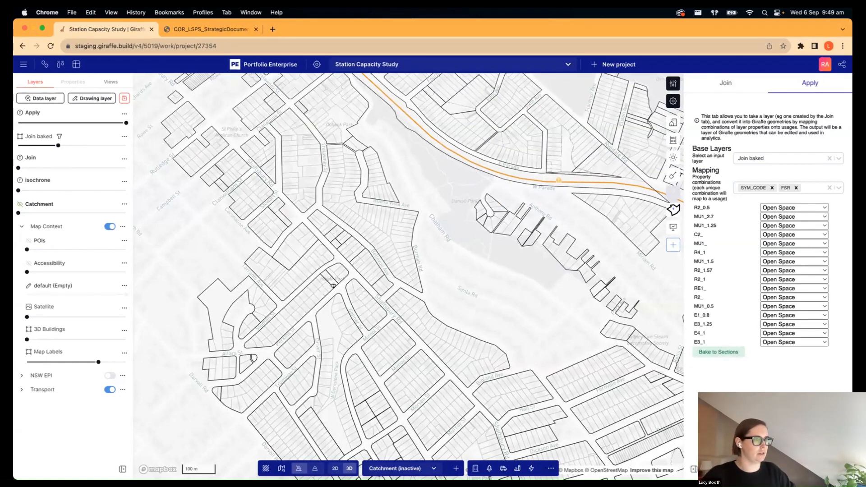
scroll(333, 286, "down", 5)
scroll(431, 270, "up", 4)
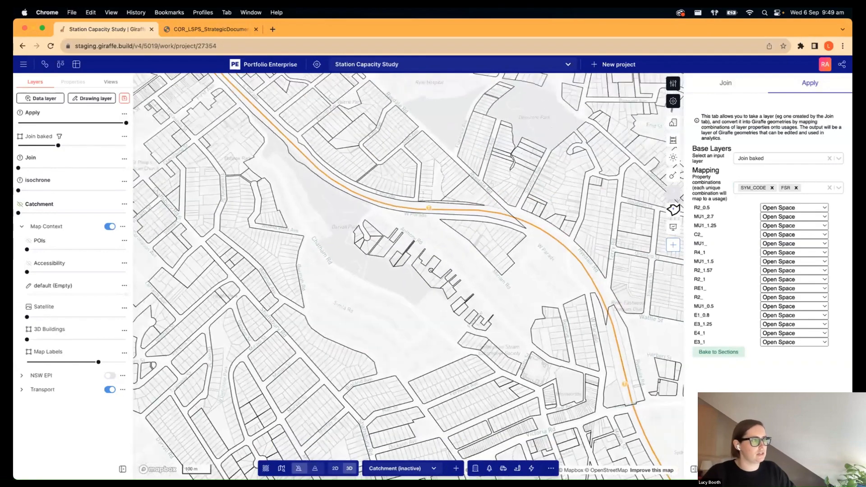
scroll(431, 271, "down", 5)
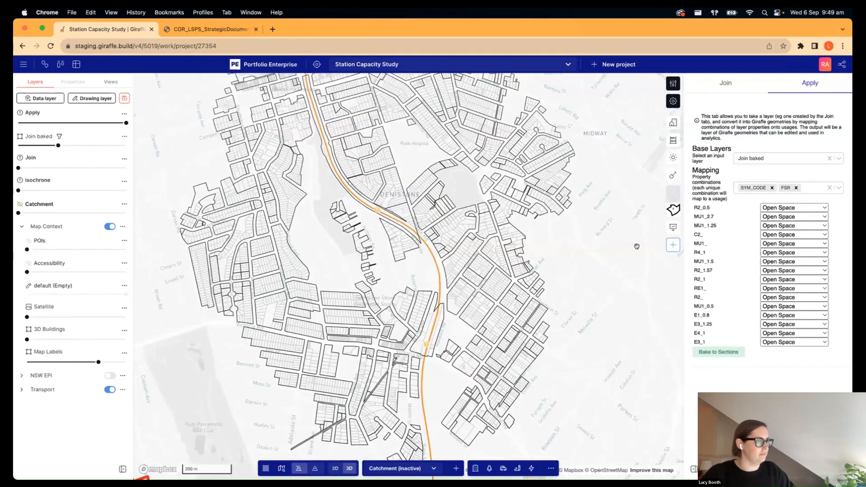
- Map the R2_0.5 combination to Residential - LD and MU1_2.7 to Residential - HD
left_click(779, 207)
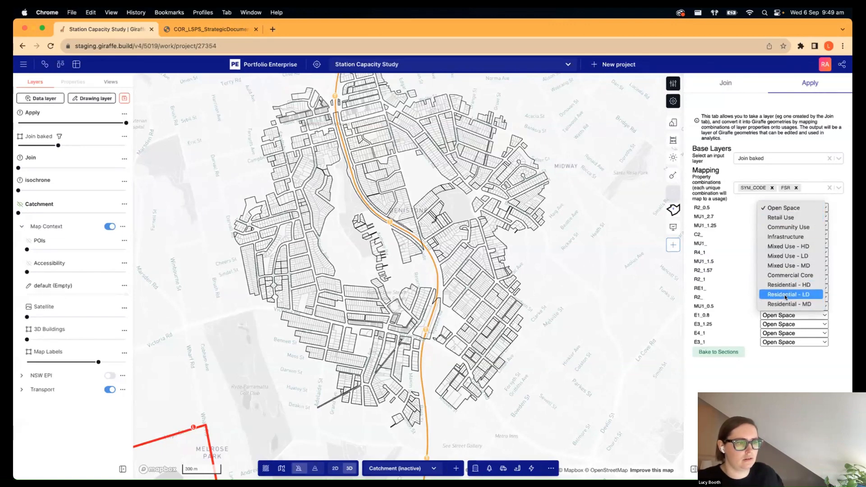
left_click(786, 295)
left_click(782, 217)
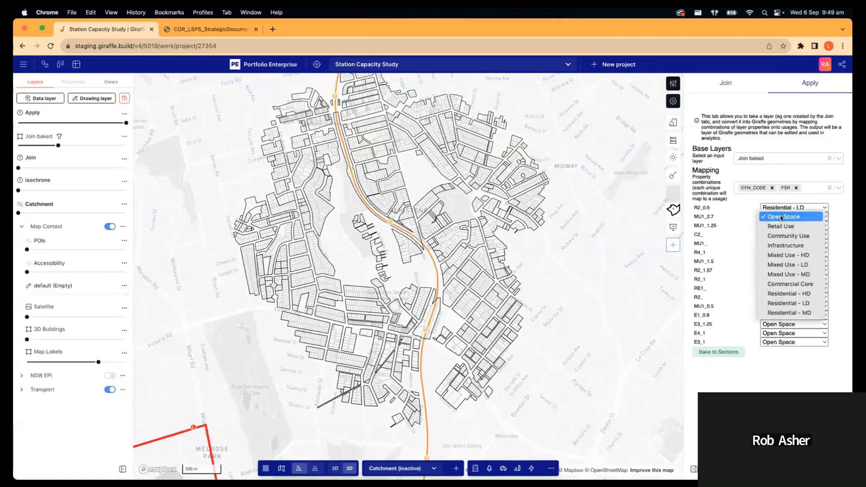
left_click(790, 274)
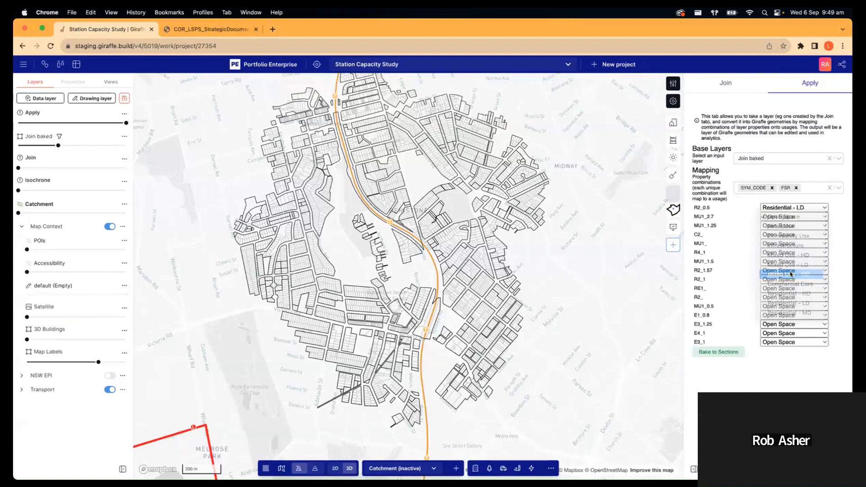
left_click(779, 217)
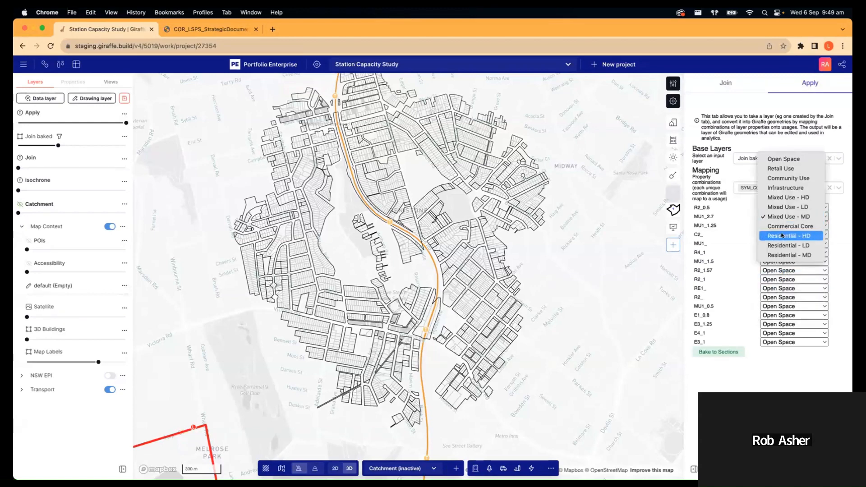
left_click(782, 236)
left_click(785, 225)
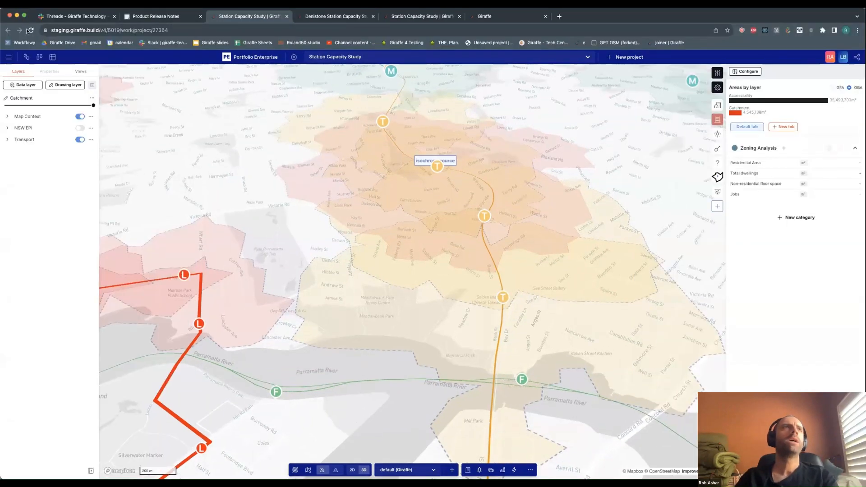
- Reload the Station Capacity Study project to get its current layers
left_click(30, 30)
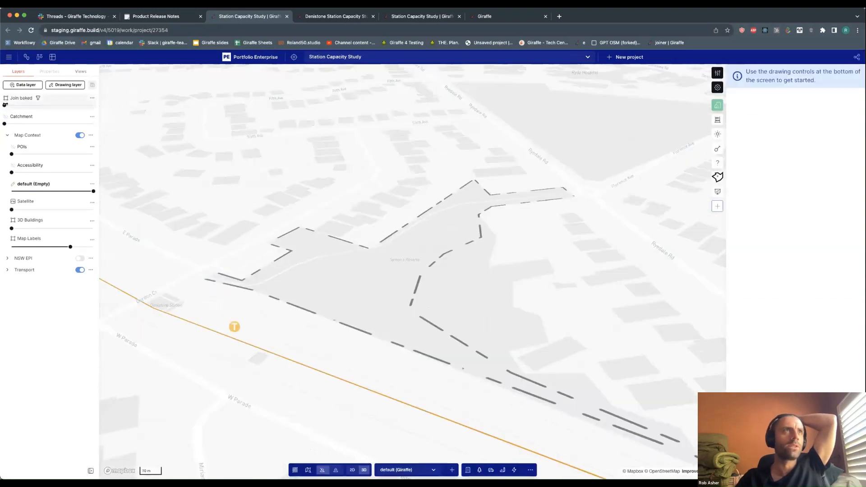
- Show the Join baked layer at about half opacity across the whole station catchment
left_click_drag(8, 105, 48, 105)
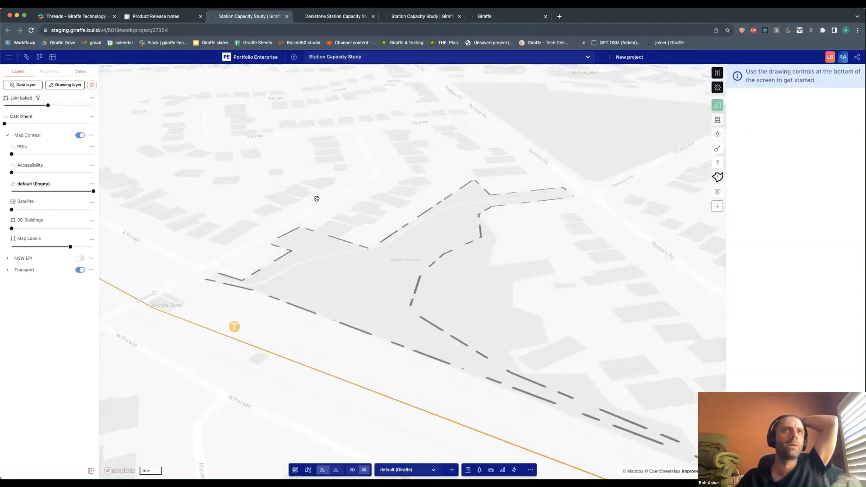
scroll(315, 199, "down", 1)
scroll(314, 203, "down", 3)
scroll(271, 194, "down", 5)
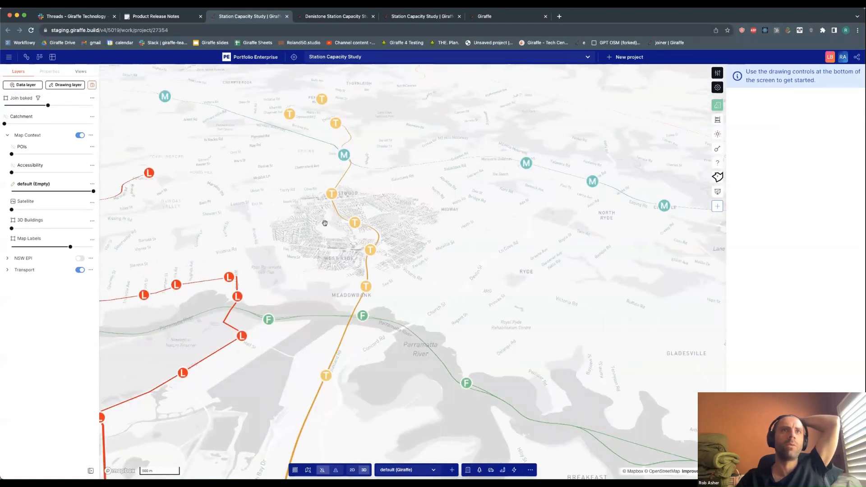
- Examine the baked parcels and the gaps between them around Denistone station, W Parade and Miriam Park in plan view
scroll(325, 223, "up", 4)
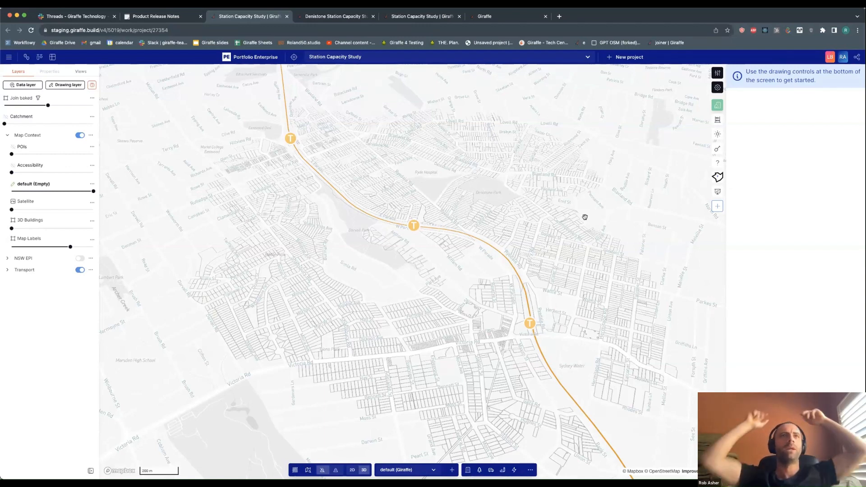
scroll(448, 232, "up", 2)
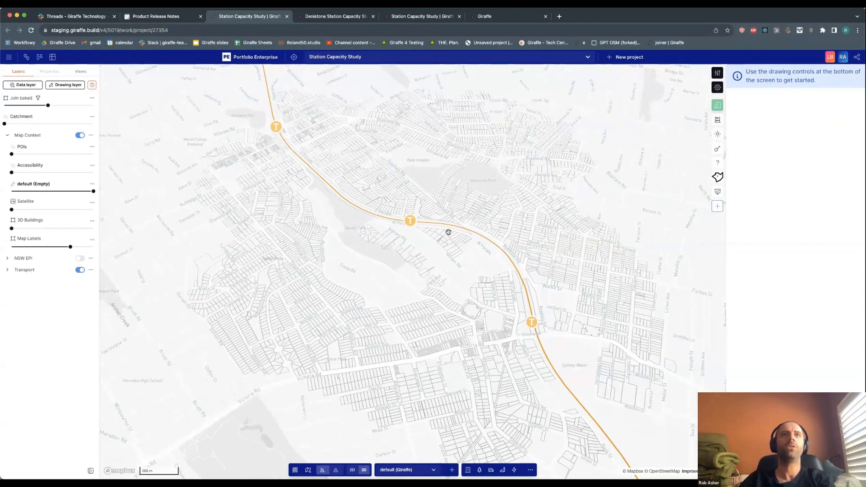
scroll(465, 244, "up", 5)
scroll(382, 242, "up", 4)
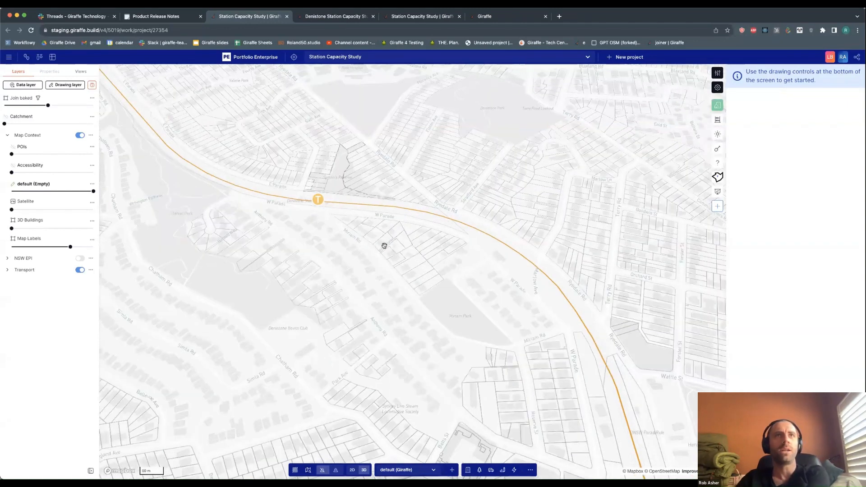
right_click_drag(503, 257, 501, 258)
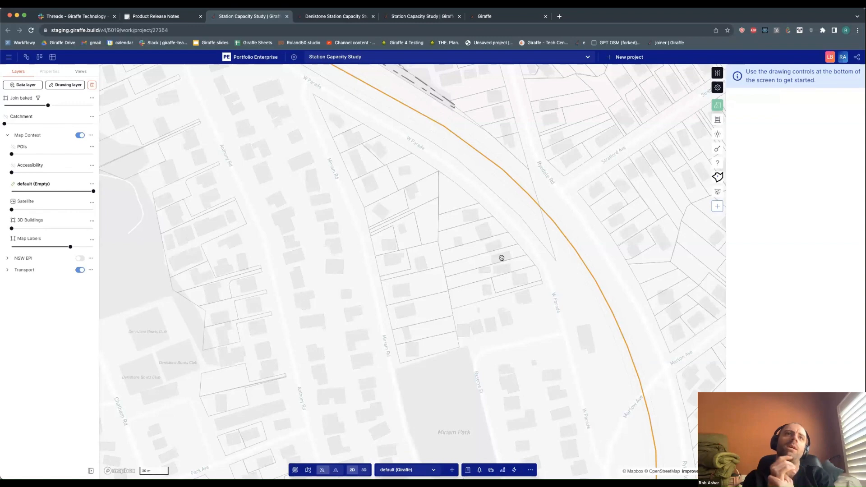
scroll(487, 241, "down", 3)
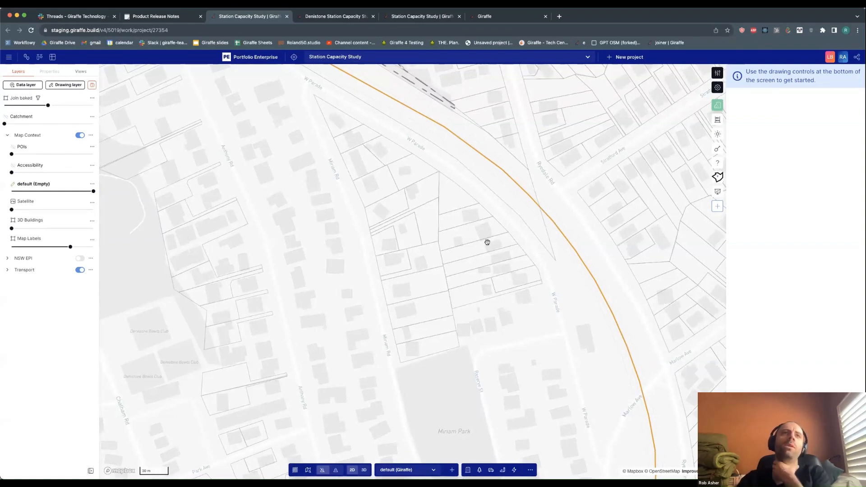
scroll(267, 221, "down", 2)
scroll(280, 300, "down", 1)
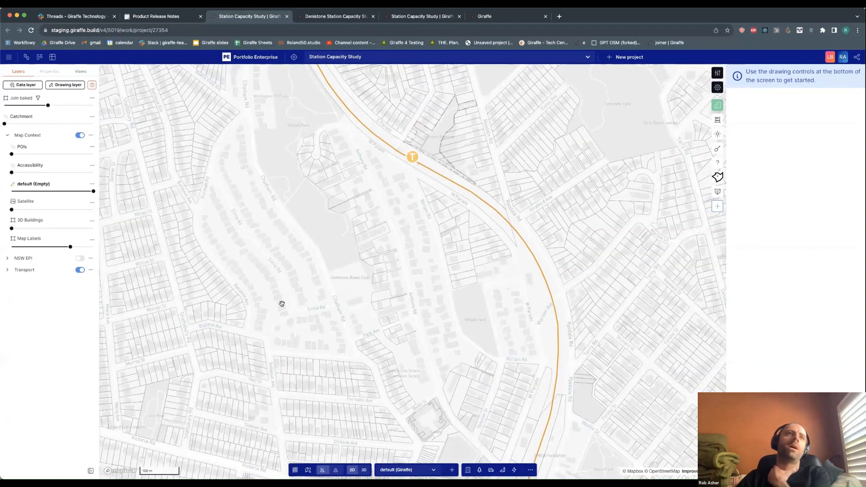
scroll(221, 187, "down", 2)
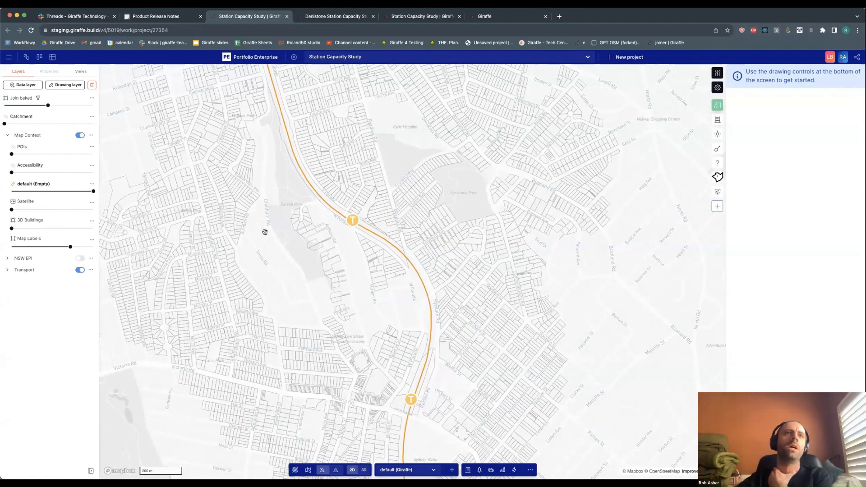
scroll(369, 248, "up", 3)
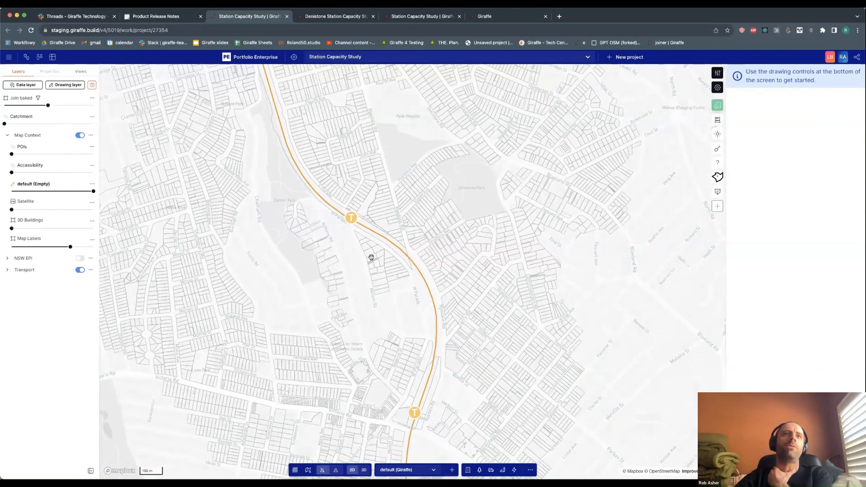
scroll(375, 263, "up", 3)
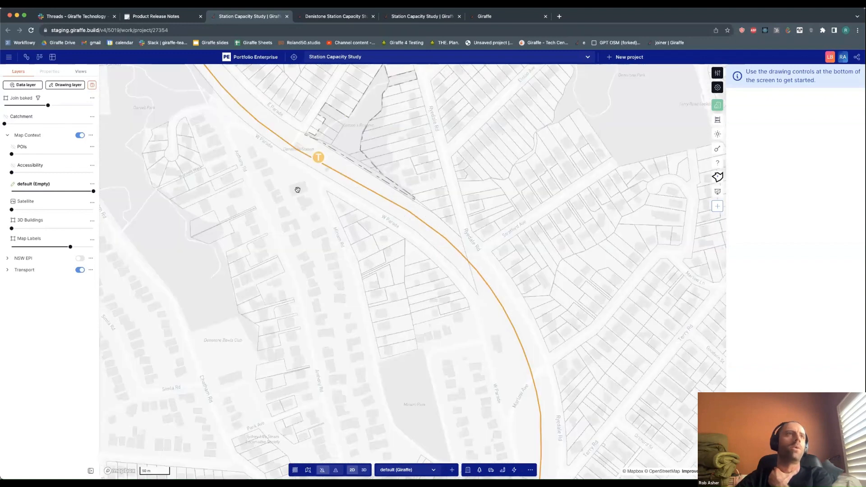
- Display the NSW EPI heritage layer and compare its areas with the missing parcels near the station
left_click(6, 259)
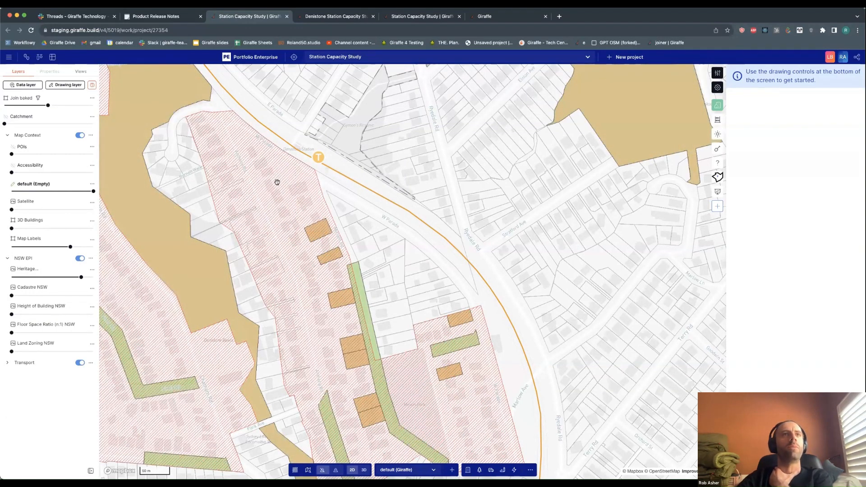
scroll(369, 296, "down", 5)
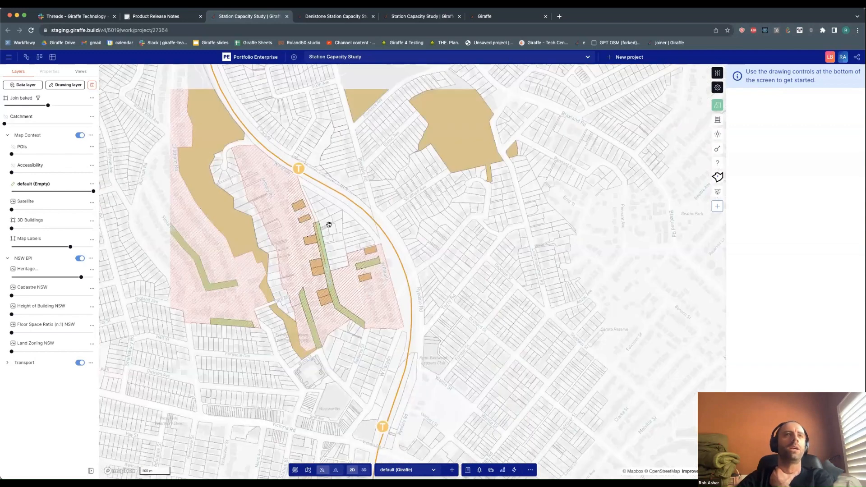
scroll(329, 225, "up", 1)
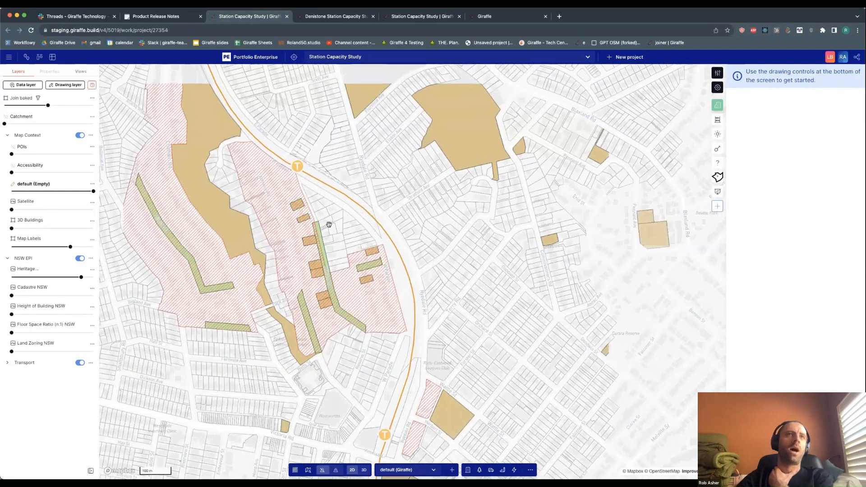
scroll(329, 224, "up", 1)
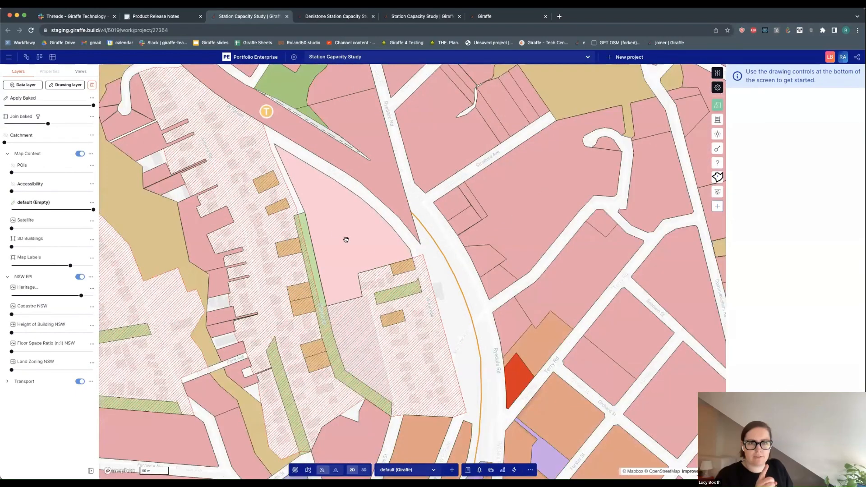
- Inspect the Apply Baked sections in 3D across the catchment, checking the usage of one section west of the heritage area
scroll(375, 244, "down", 2)
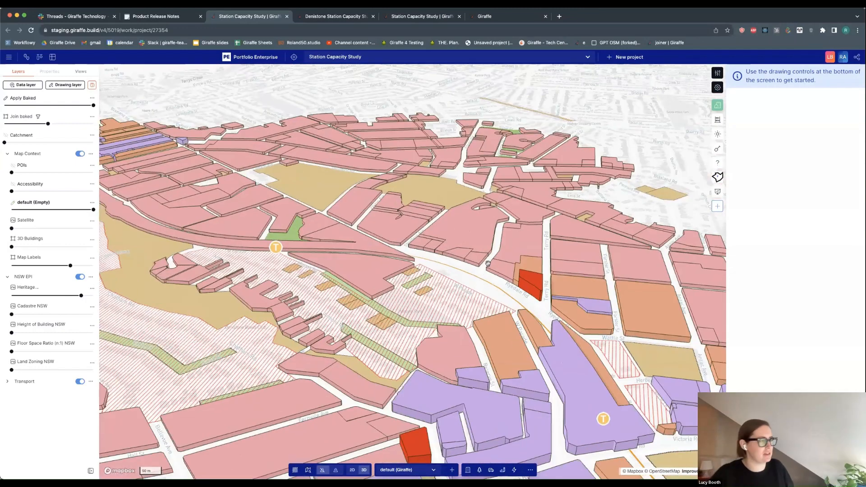
scroll(489, 263, "down", 3)
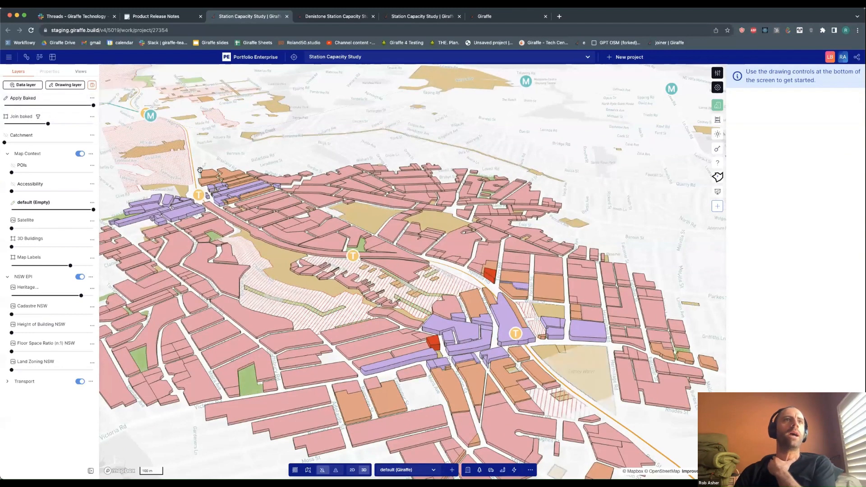
left_click(230, 279)
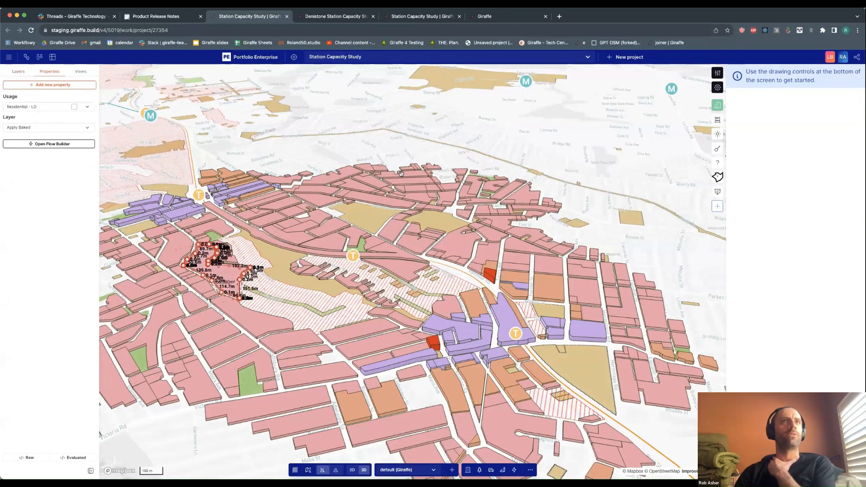
left_click(357, 143)
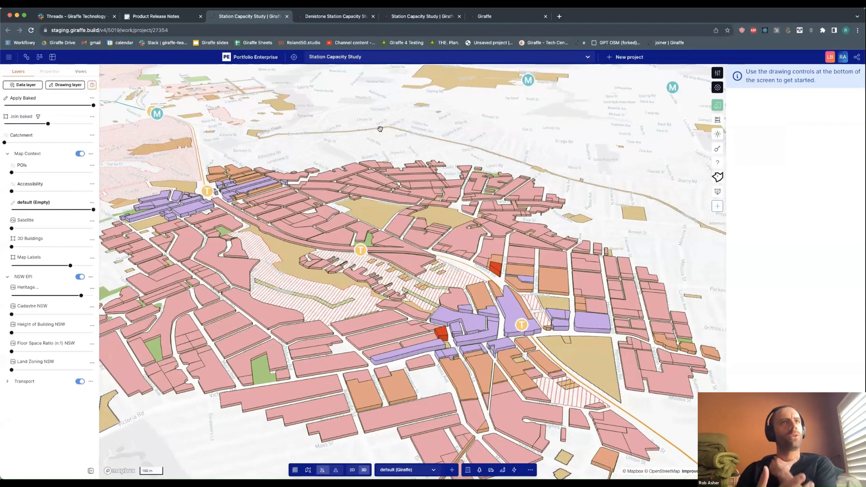
scroll(380, 129, "down", 5)
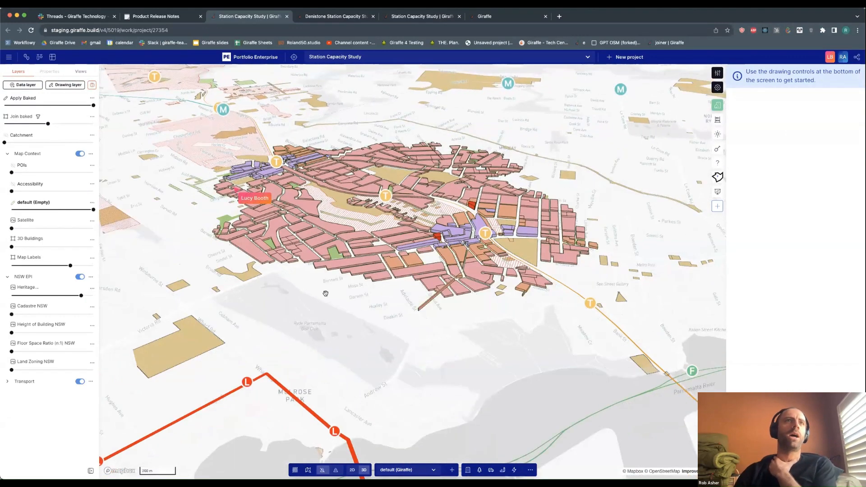
- Change the usage of the large section beside Denistone station from the low-density category to Residential - HD
double_click(379, 200)
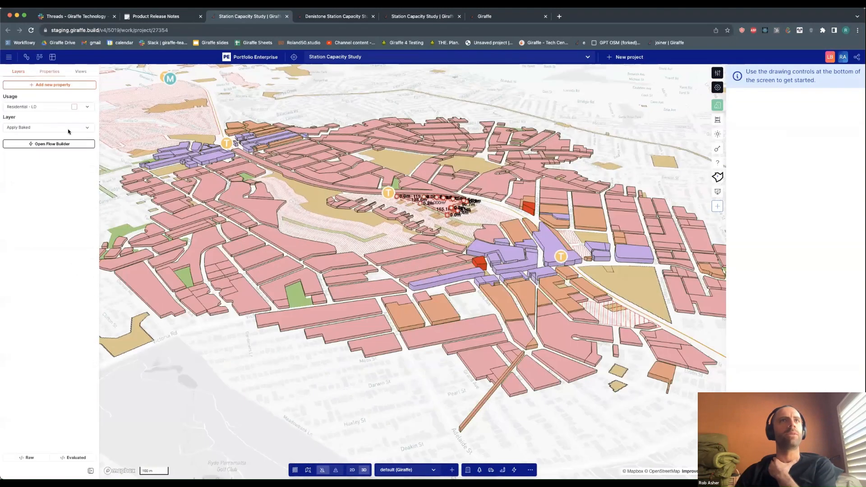
left_click(28, 106)
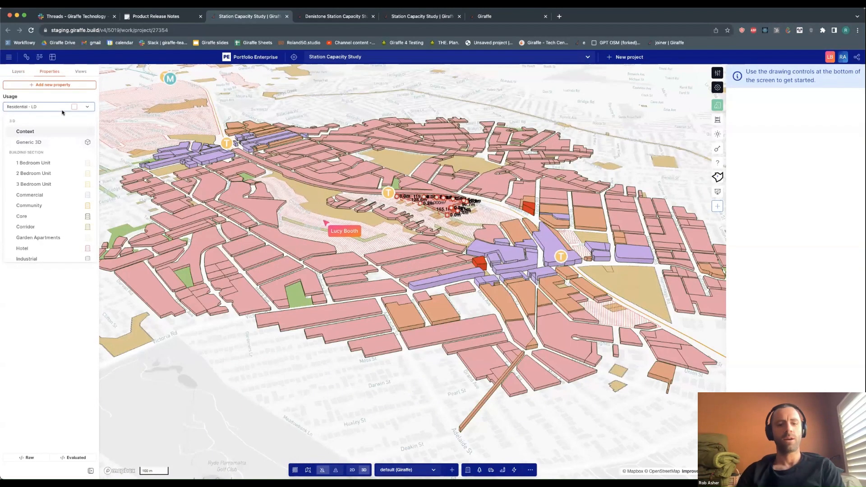
type("res")
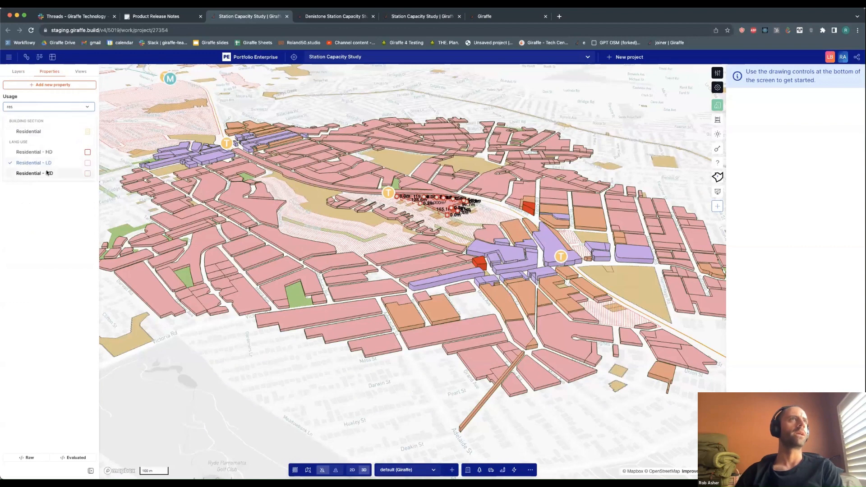
left_click(68, 152)
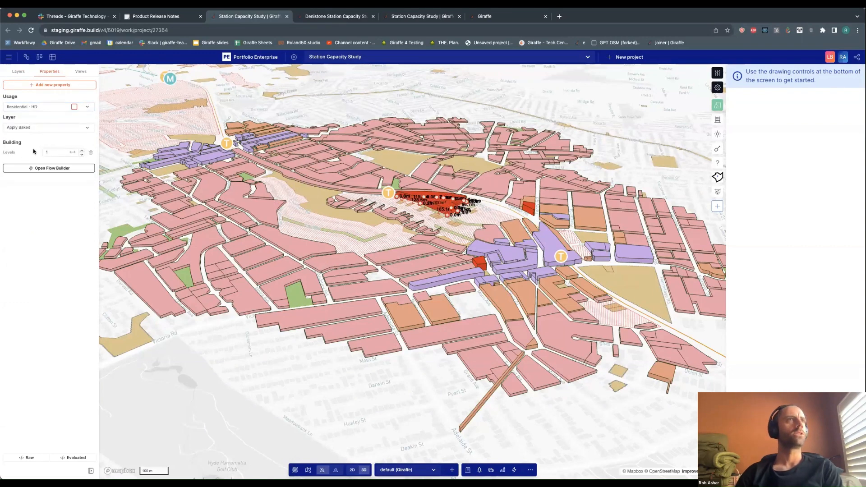
left_click(483, 206)
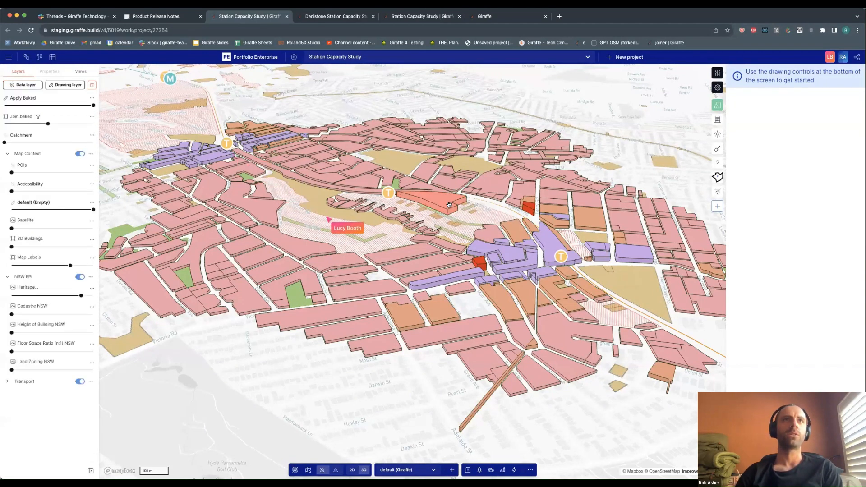
- Review the areas by layer and the Zoning Analysis measures, including the components and formula of the Residential Area measure
scroll(449, 204, "up", 1)
scroll(449, 205, "up", 2)
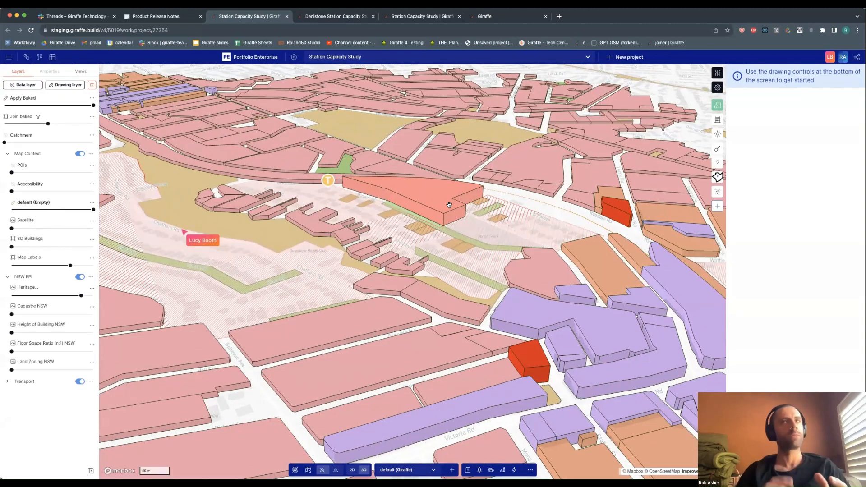
left_click(718, 120)
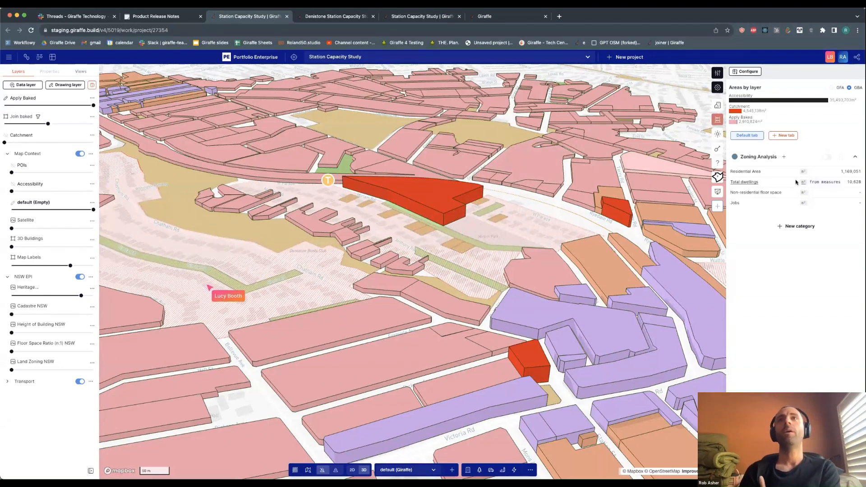
mouse_move(775, 98)
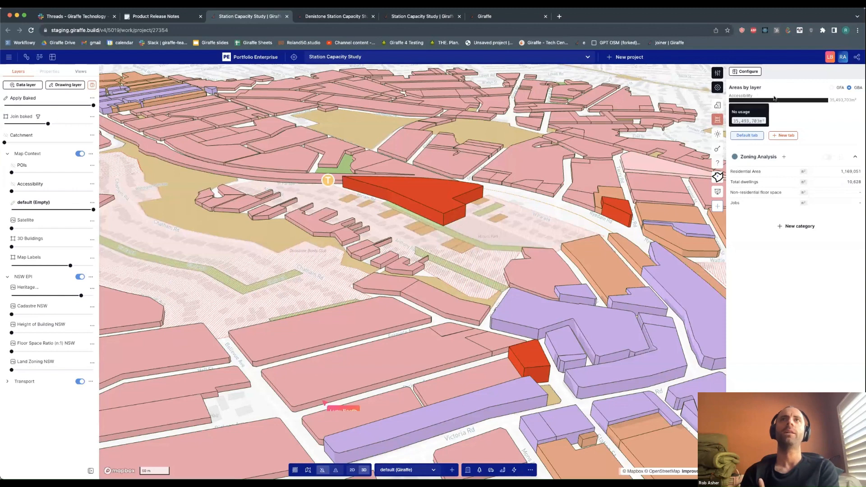
scroll(381, 256, "down", 5)
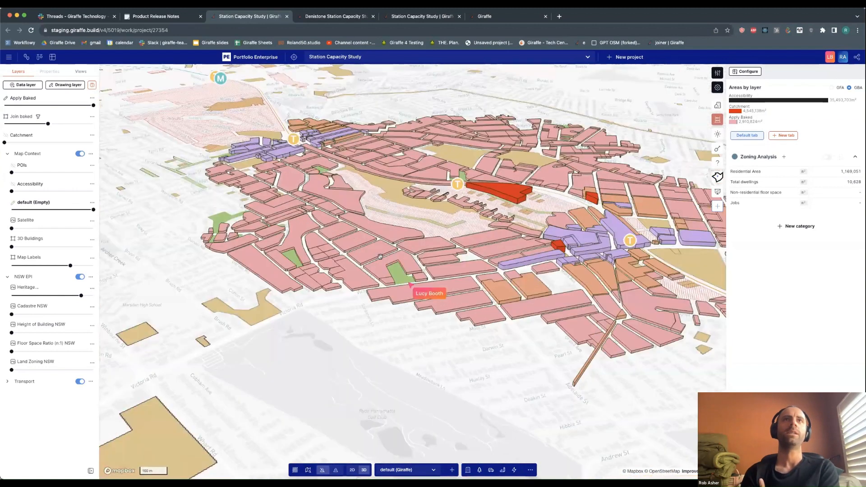
left_click(743, 172)
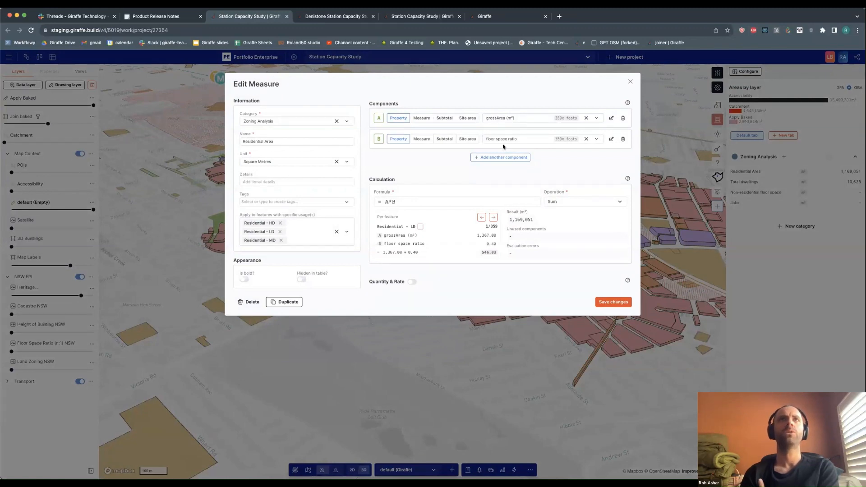
left_click(672, 65)
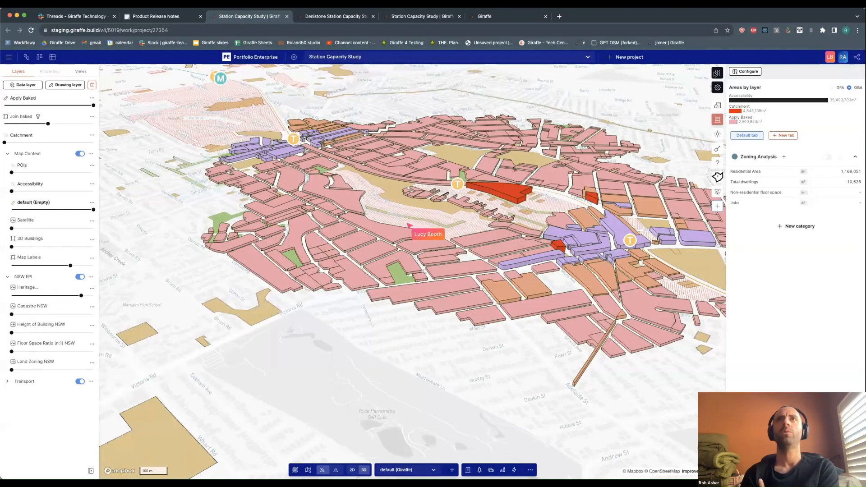
- Review the Residential - HD usage's height, floor space ratio and site coverage ratio properties
left_click(717, 72)
left_click(715, 63)
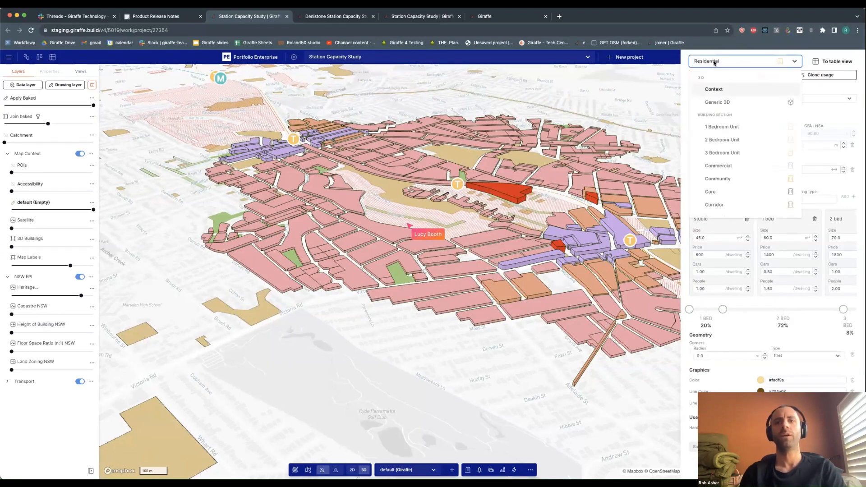
type("tes")
left_click(719, 115)
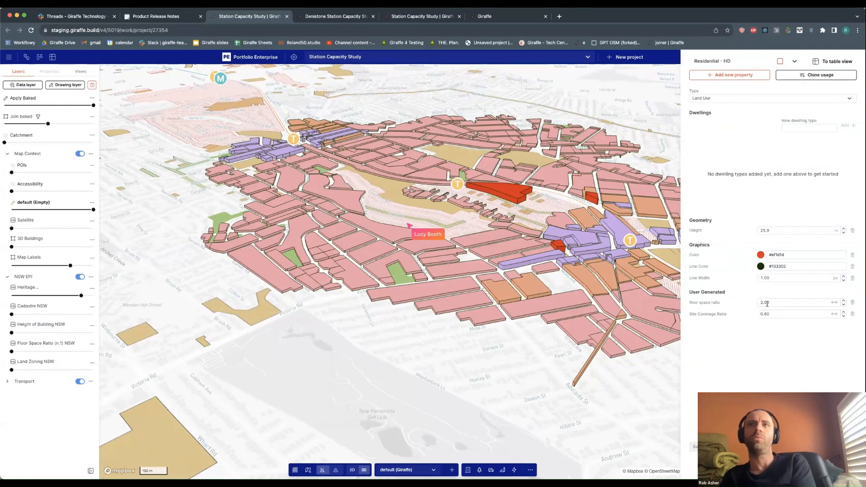
left_click(664, 377)
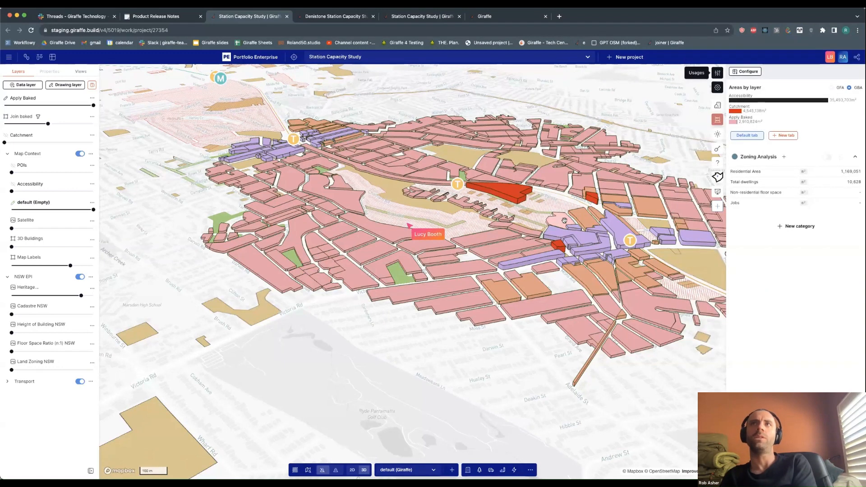
scroll(541, 266, "up", 3)
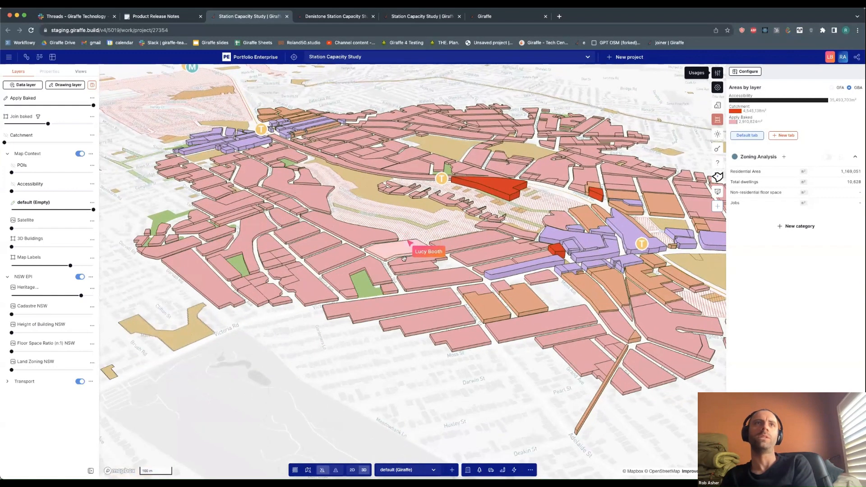
- Add Mixed Use - HD, Mixed Use - LD and Mixed Use - MD to the usages covered by the Residential Area measure and save it
left_click(469, 258)
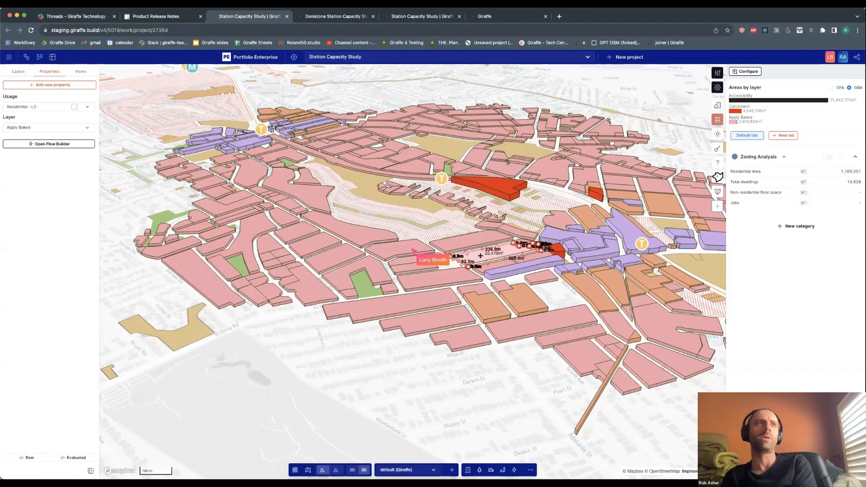
left_click(523, 267)
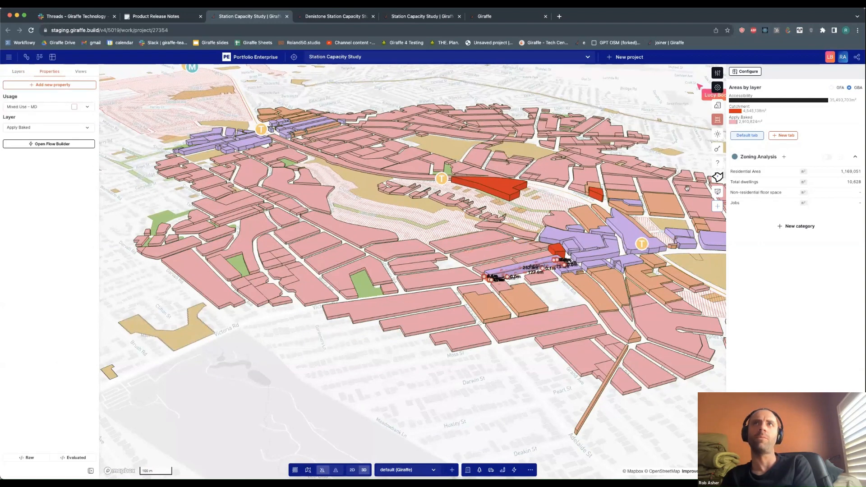
left_click(745, 172)
left_click(310, 230)
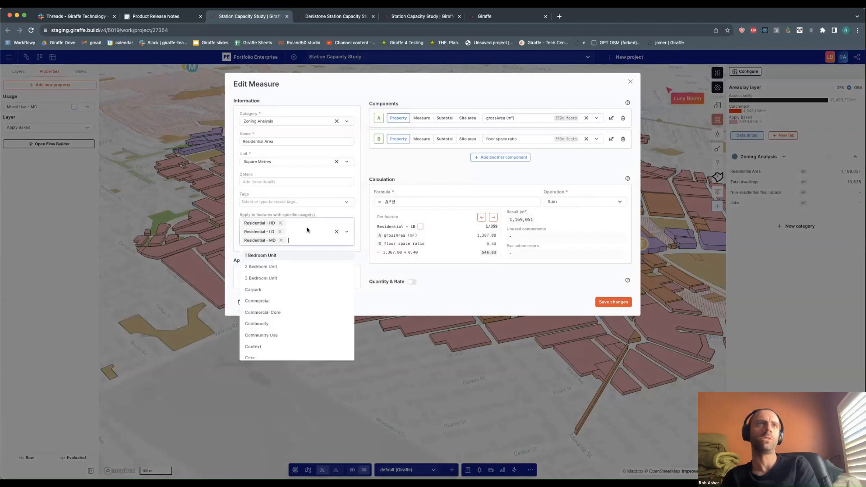
type("mix")
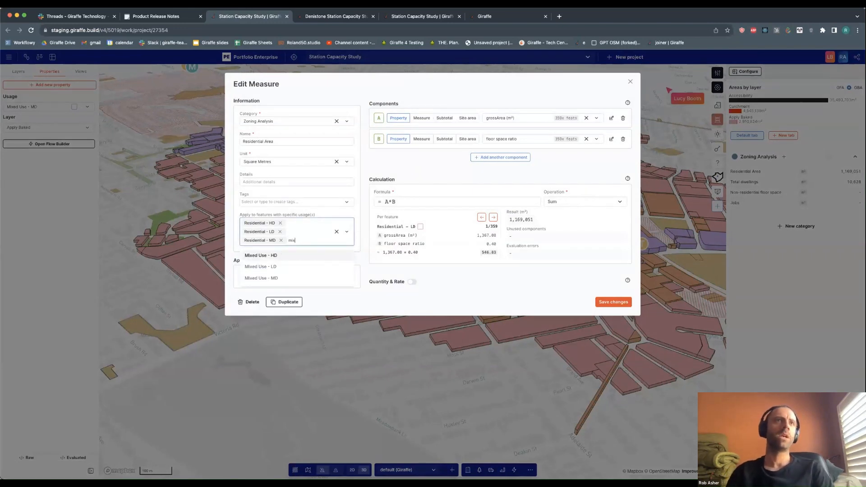
left_click(266, 256)
type("mix")
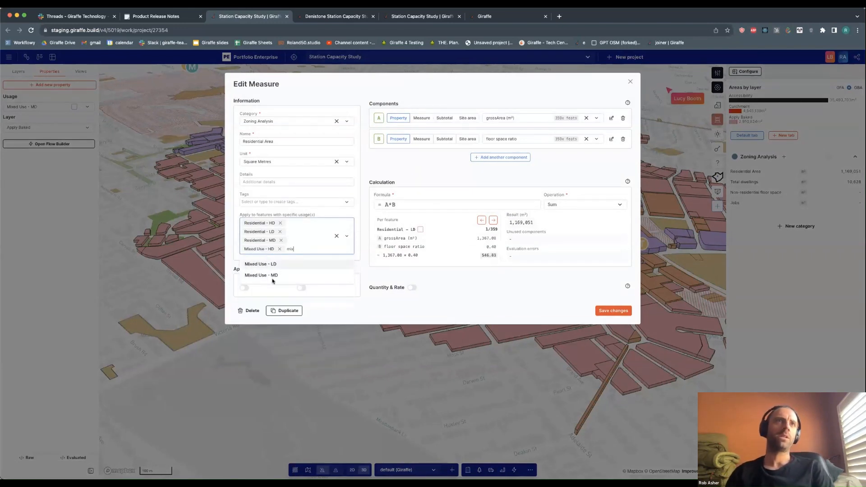
left_click(274, 266)
type("mix")
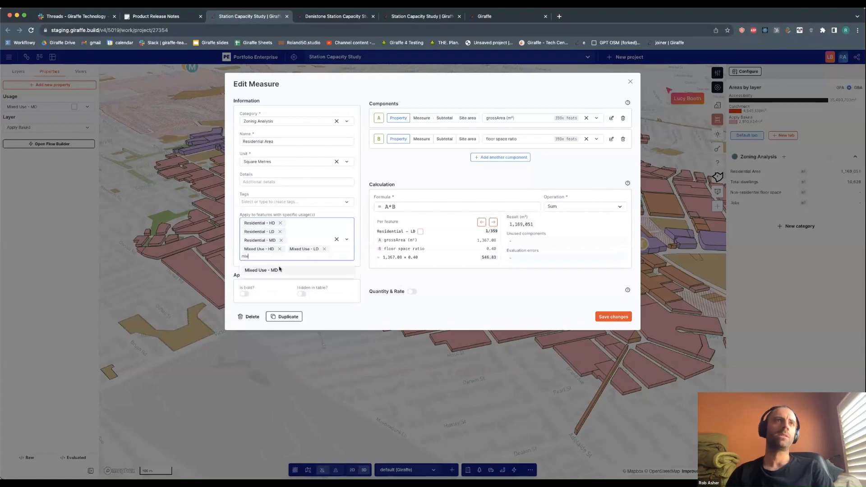
left_click(262, 270)
left_click(314, 232)
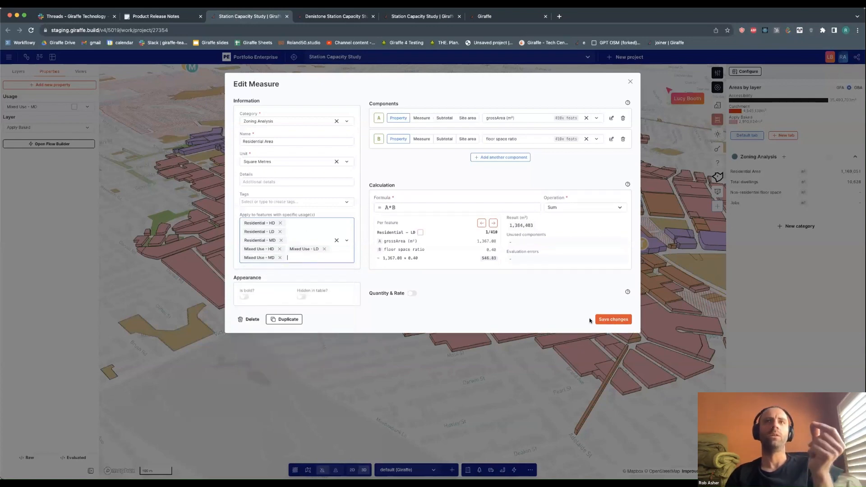
left_click(605, 320)
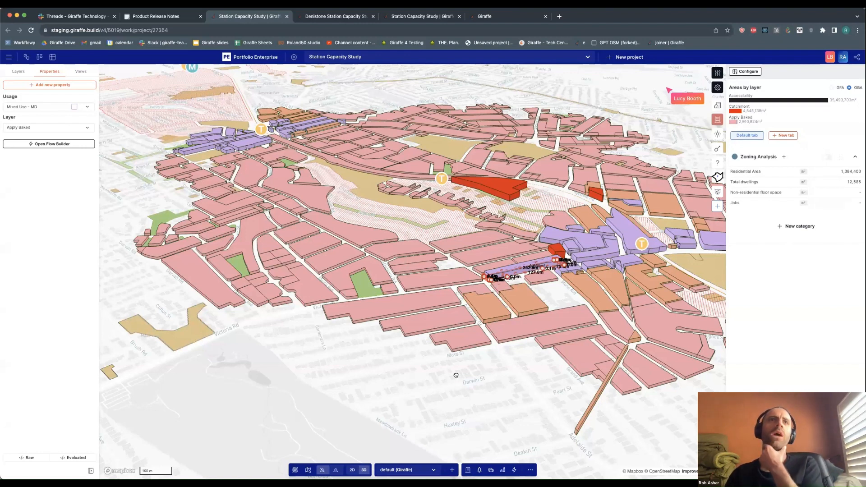
- Examine the baked sections across the whole catchment, then around Denistone station from above and in 3D
left_click_drag(456, 375, 419, 368)
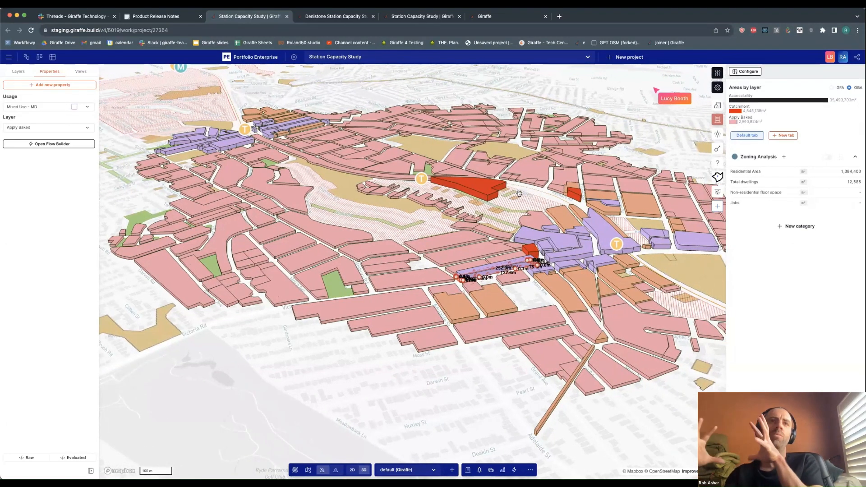
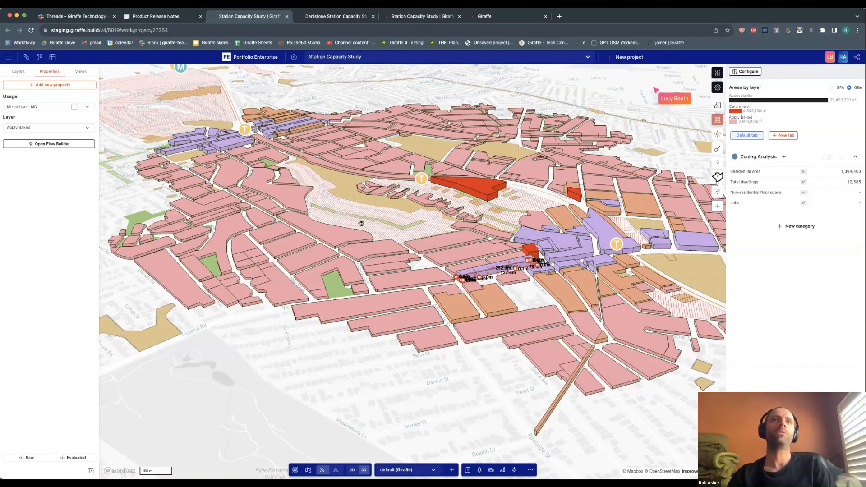
scroll(566, 275, "down", 6)
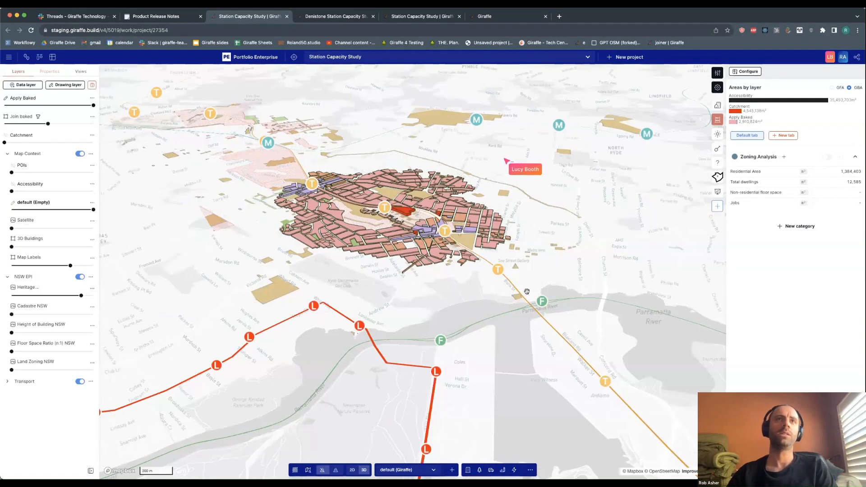
left_click_drag(526, 291, 138, 138, "shift")
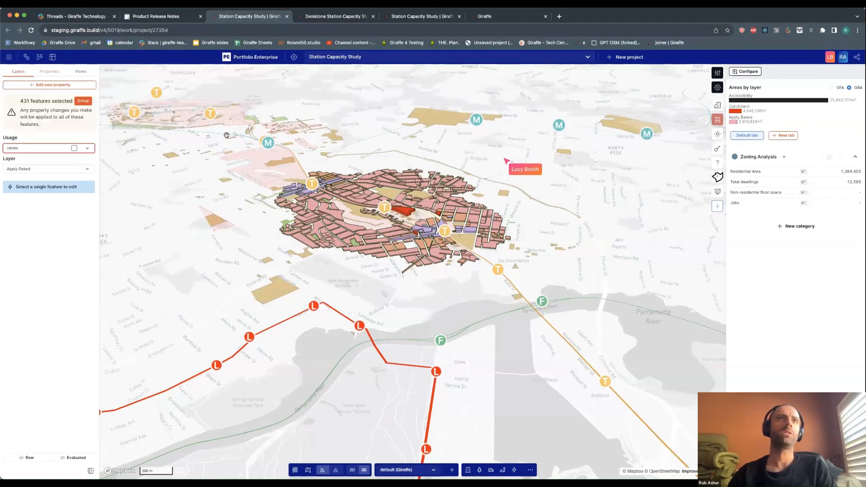
left_click(288, 252)
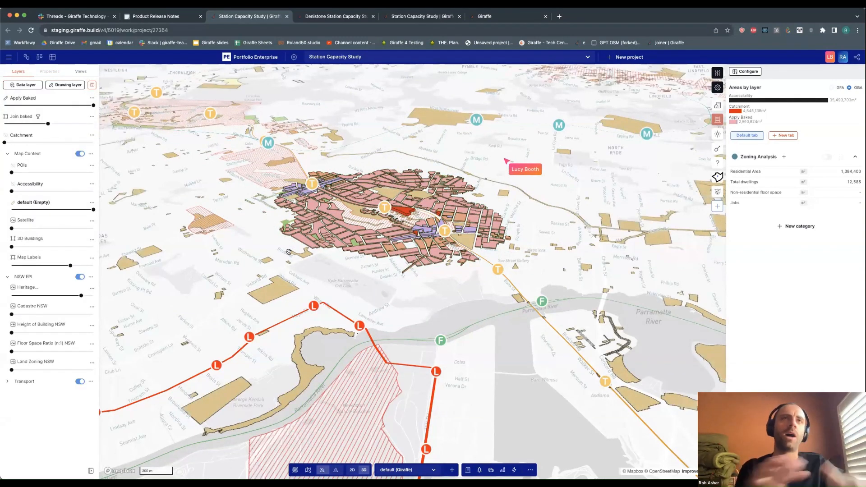
scroll(411, 223, "up", 5)
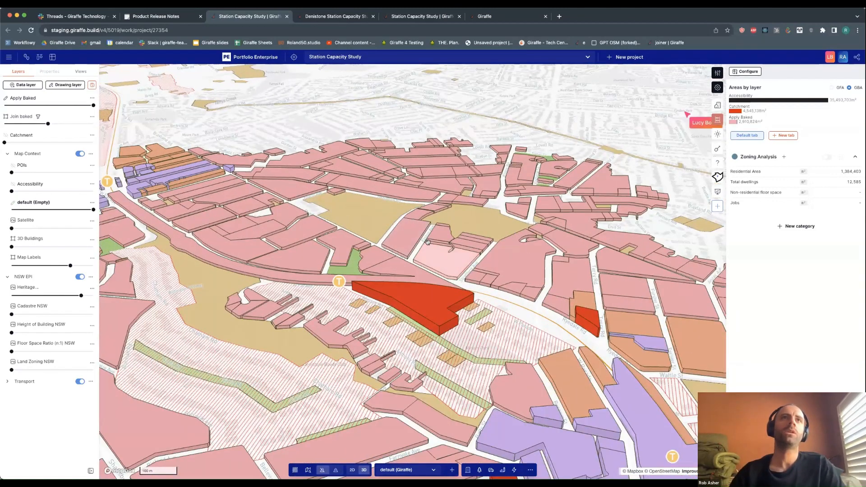
right_click_drag(477, 330, 477, 395)
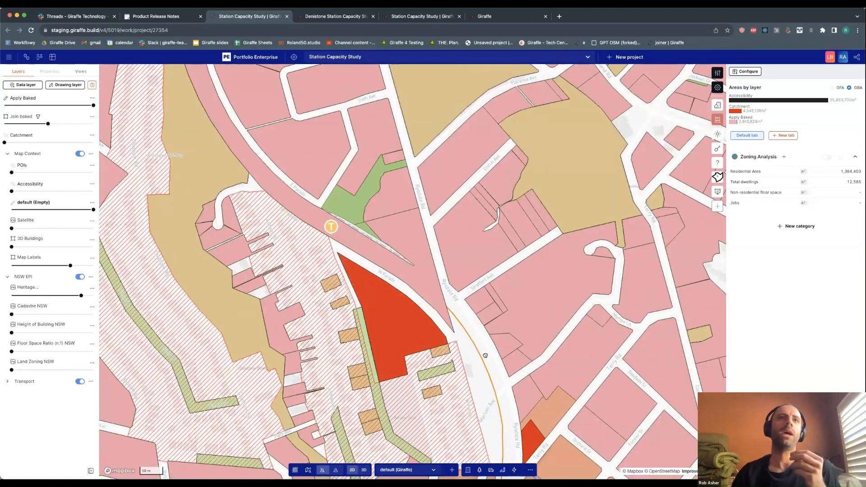
scroll(395, 300, "down", 3)
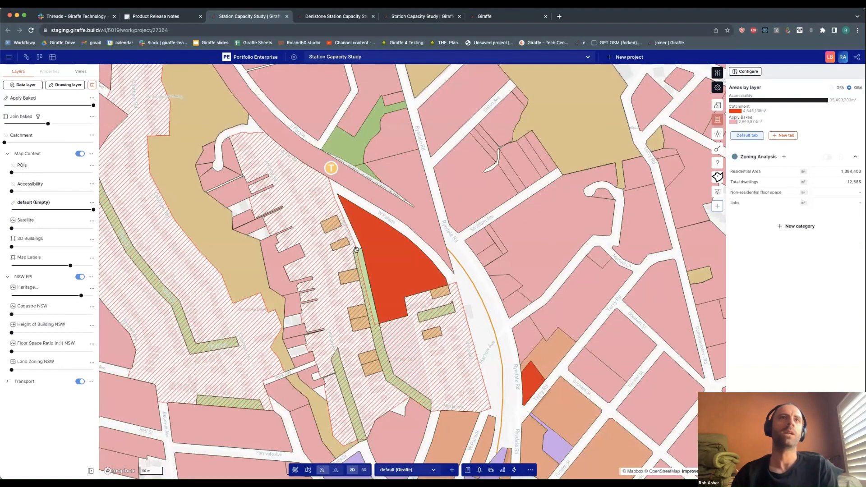
right_click_drag(357, 304, 357, 246)
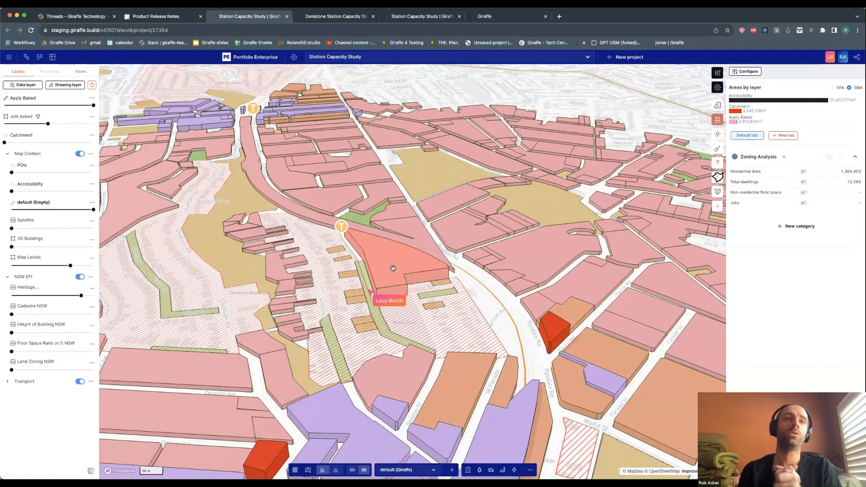
- Compare the Apply Baked sections near Denistone station with the base map by hiding the layer and showing it at about half opacity
left_click_drag(92, 106, 4, 106)
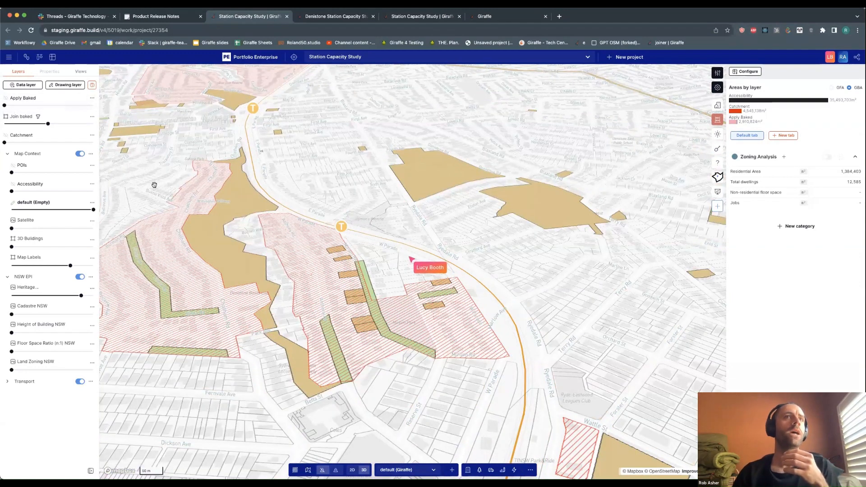
scroll(402, 301, "up", 5)
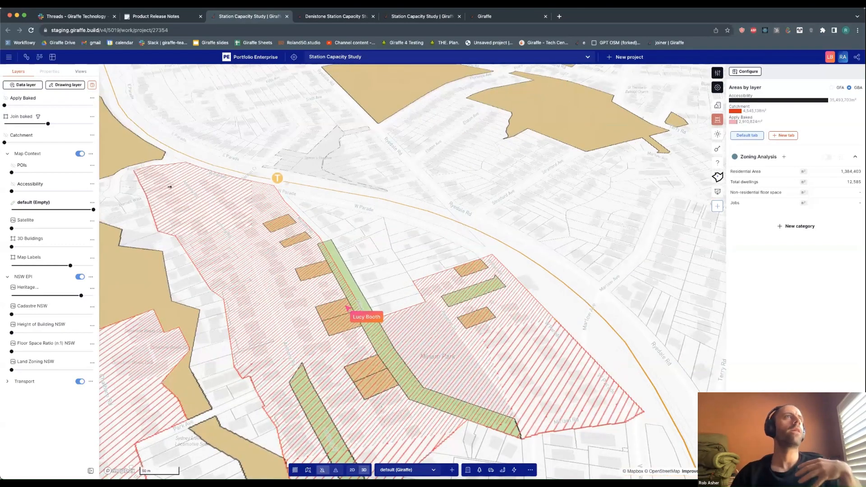
left_click(48, 105)
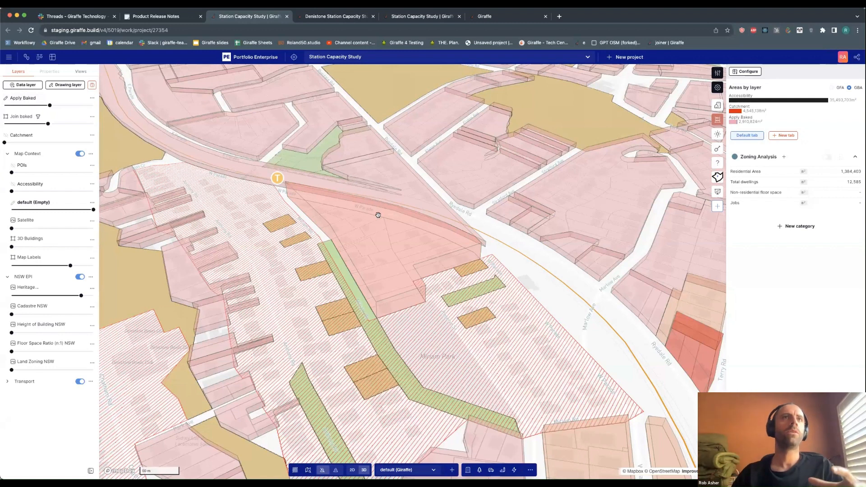
scroll(379, 213, "down", 5)
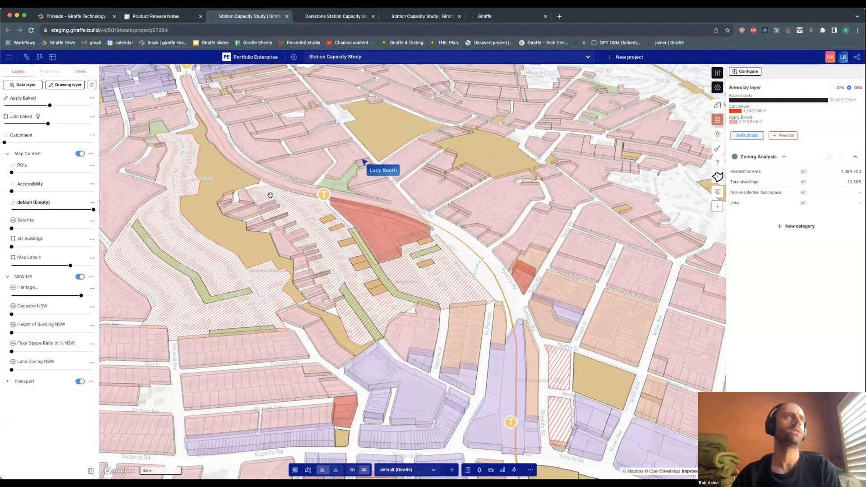
- Hide the Apply Baked layer and fade the Heritage layer to a low opacity around Miriam Park in plan view
left_click(8, 105)
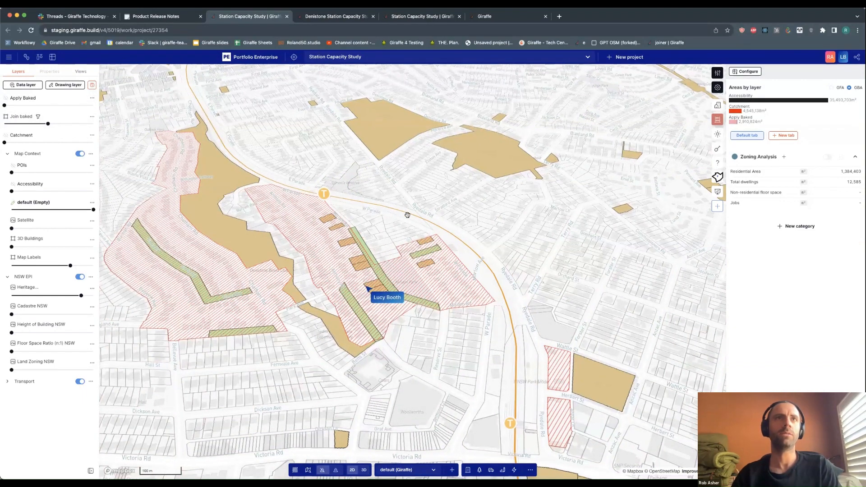
right_click_drag(408, 215, 395, 210)
scroll(395, 248, "up", 5)
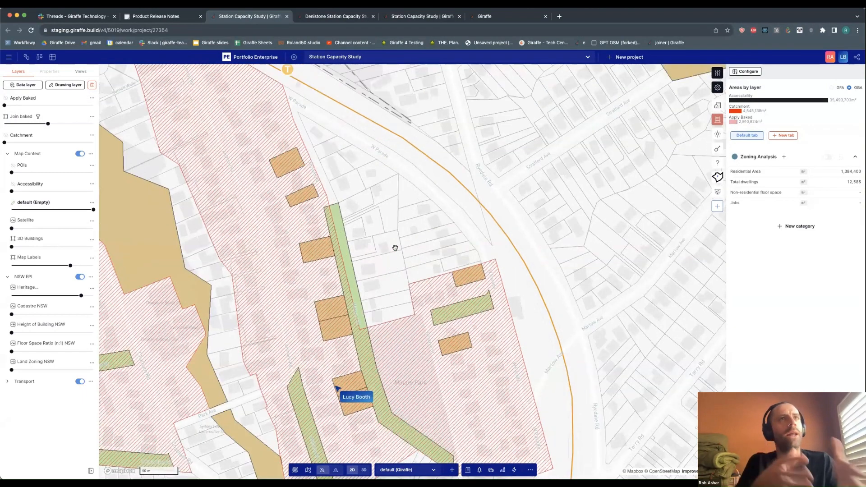
scroll(388, 251, "up", 2)
left_click_drag(387, 258, 383, 238)
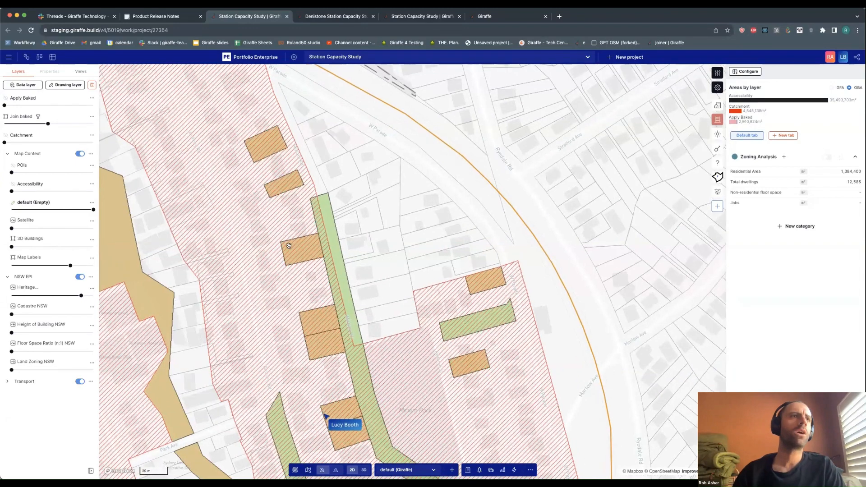
left_click_drag(81, 295, 18, 296)
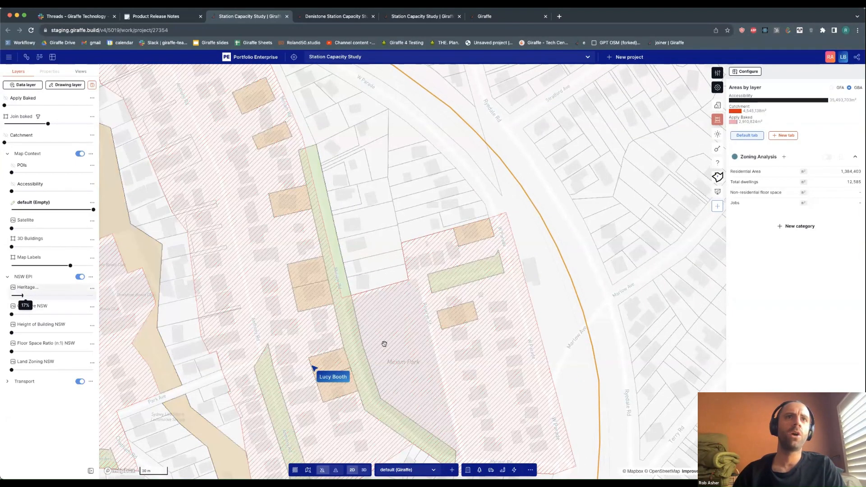
scroll(378, 347, "down", 2)
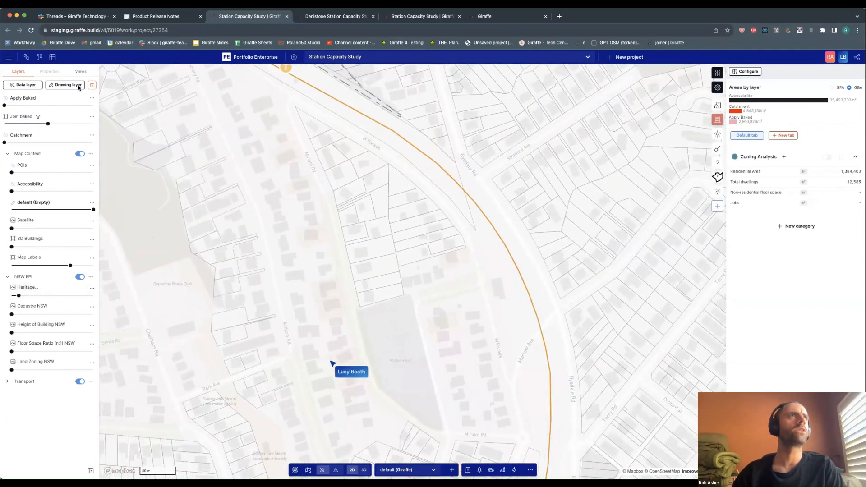
- Create a new drawing layer named "miriam park masterplan"
left_click(68, 85)
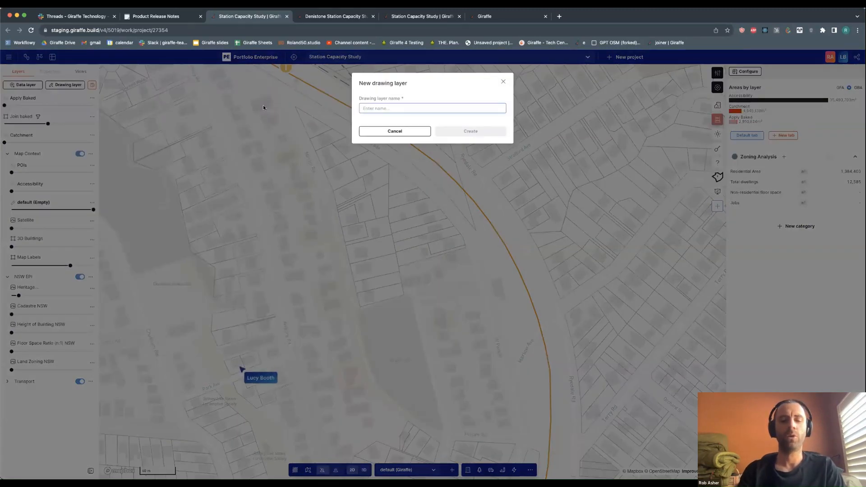
type("min")
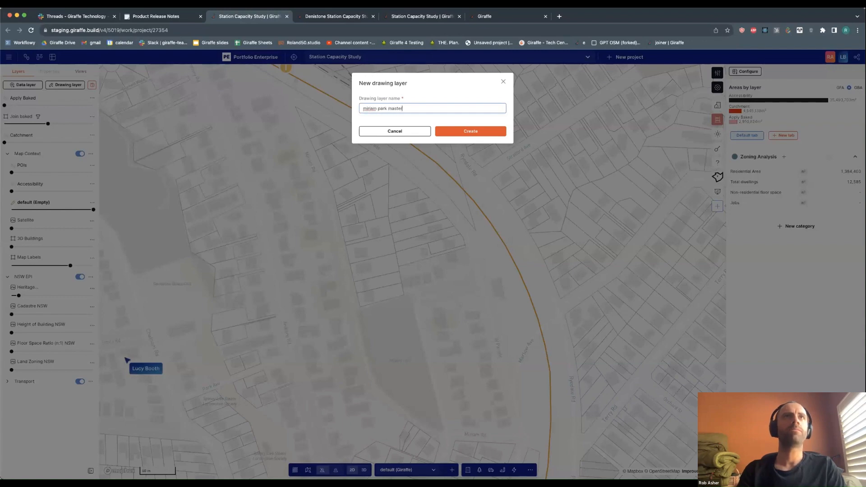
left_click(475, 130)
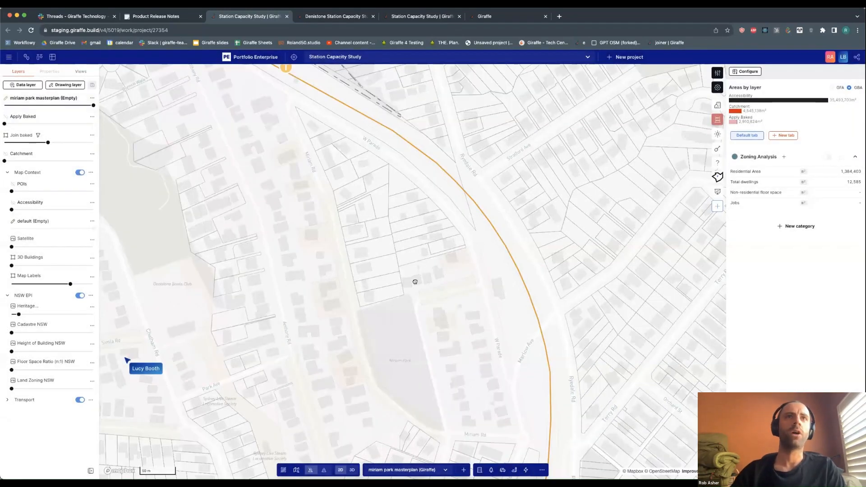
- Copy the Miriam Park landuse shape from the map into the masterplan layer and apply a park flow with trees to it
left_click(387, 294)
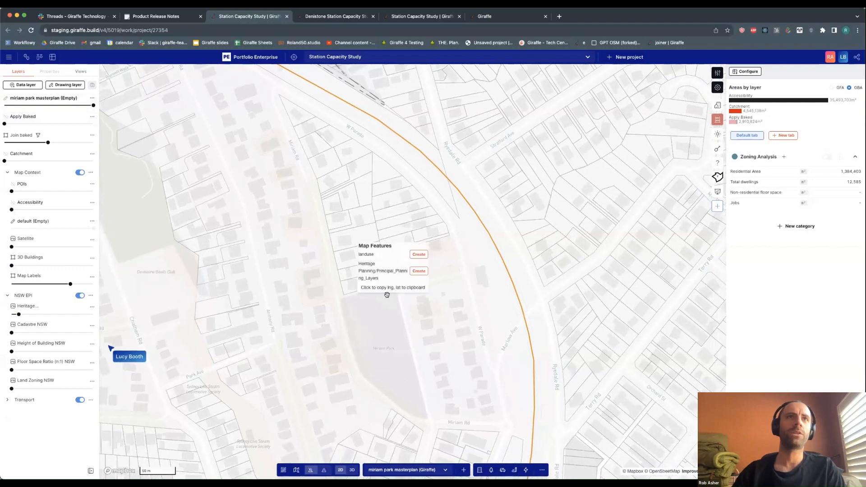
mouse_move(414, 256)
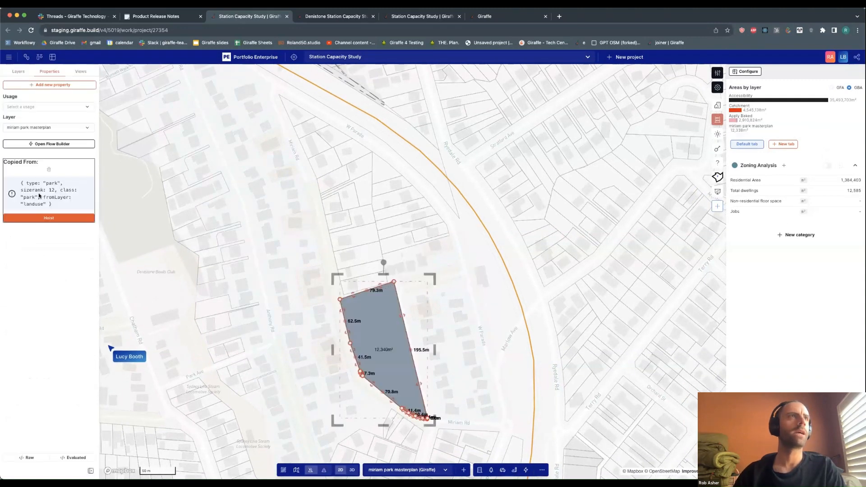
left_click(43, 144)
left_click(53, 348)
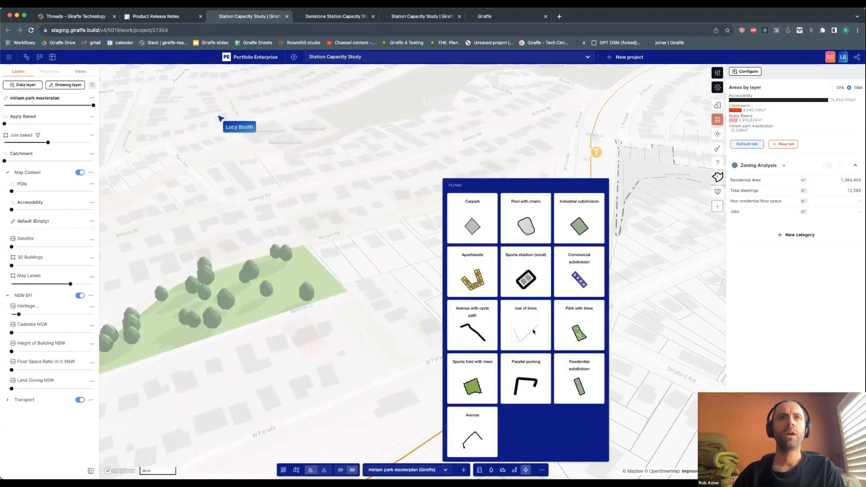
left_click(514, 469)
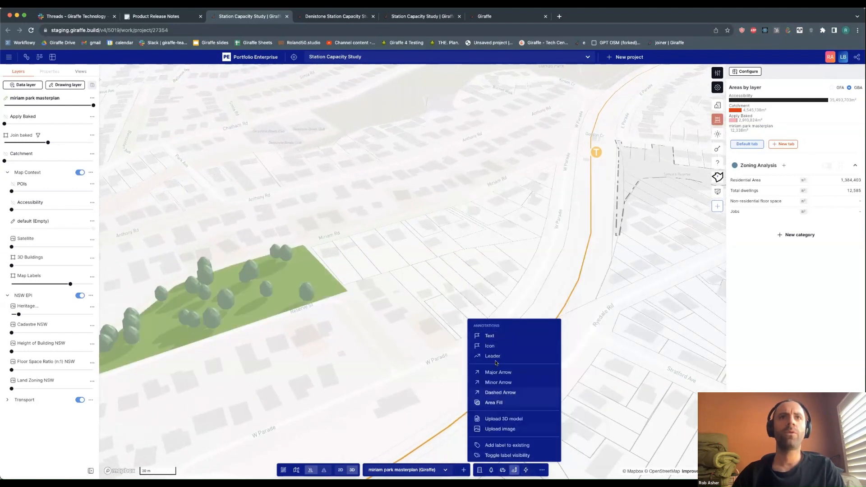
left_click(509, 393)
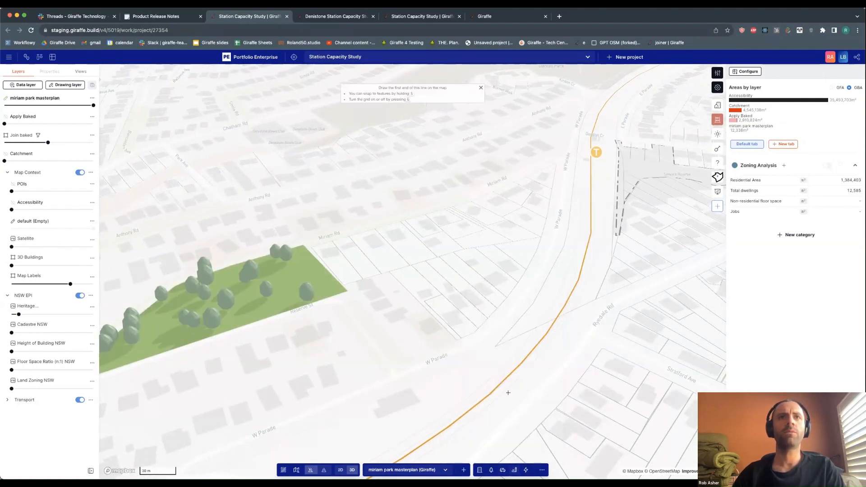
left_click(343, 289)
key("Escape")
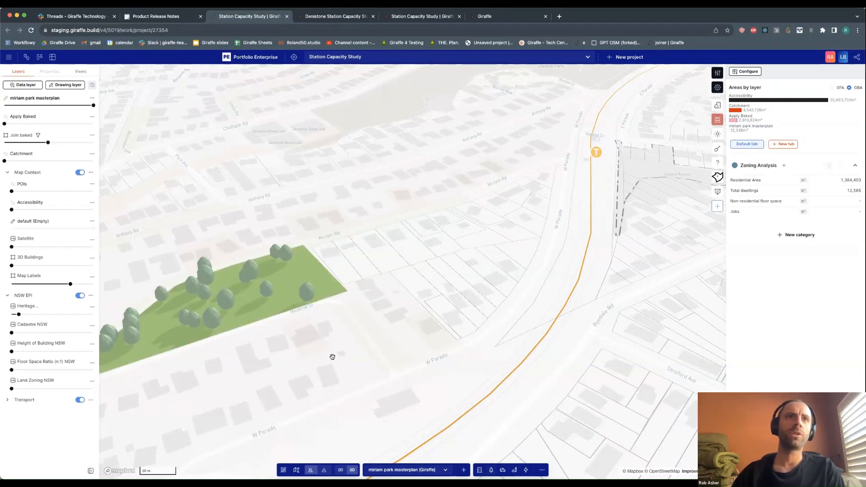
- Draw a minor arrow about 220 m long from the park's station-side corner to W Parade
scroll(333, 357, "down", 2)
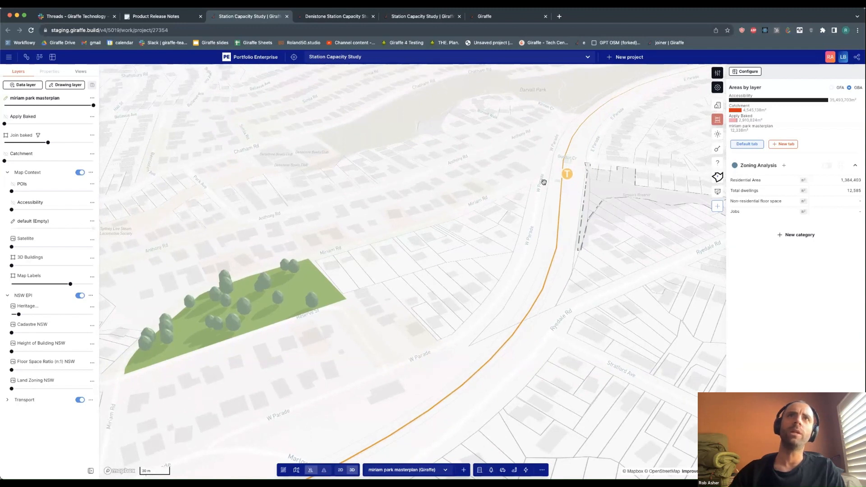
left_click(512, 471)
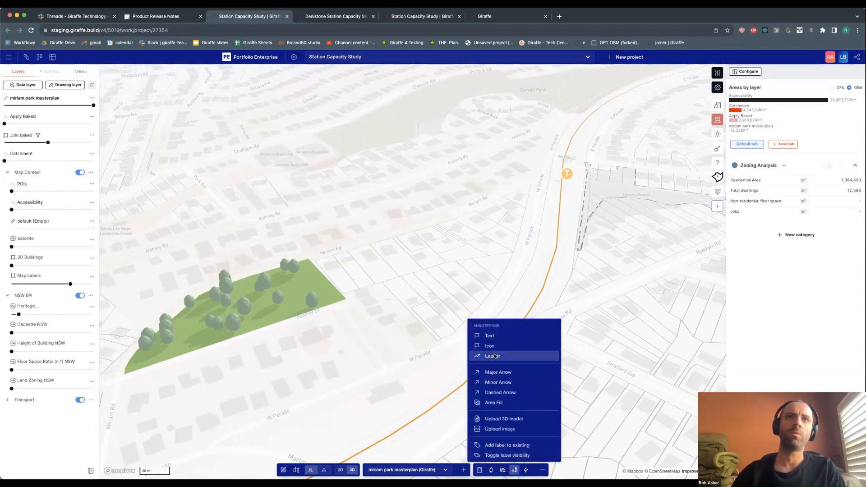
left_click(496, 382)
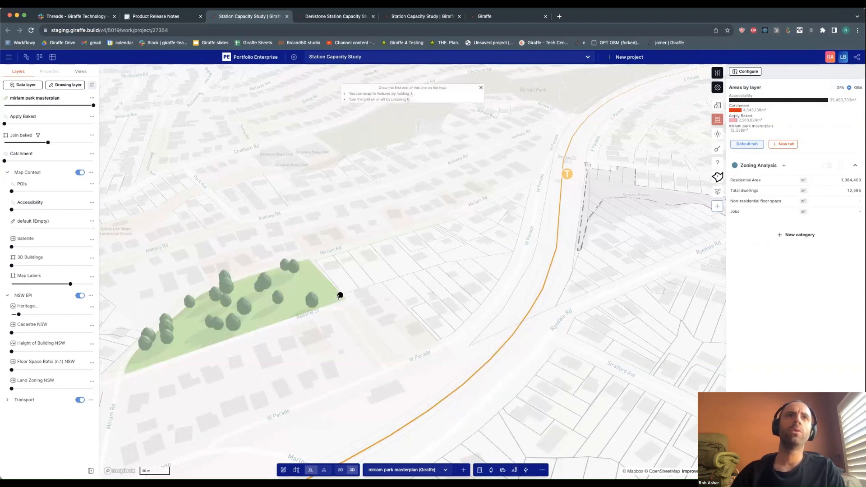
left_click(340, 297)
left_click(526, 236)
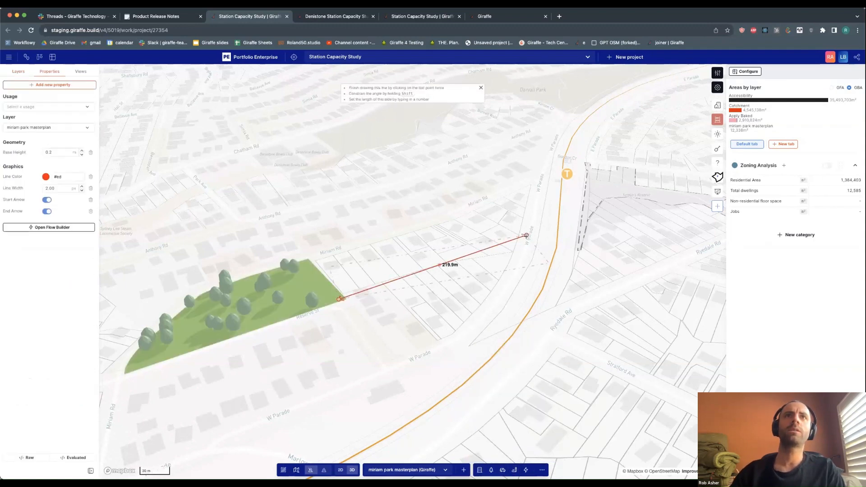
double_click(526, 235)
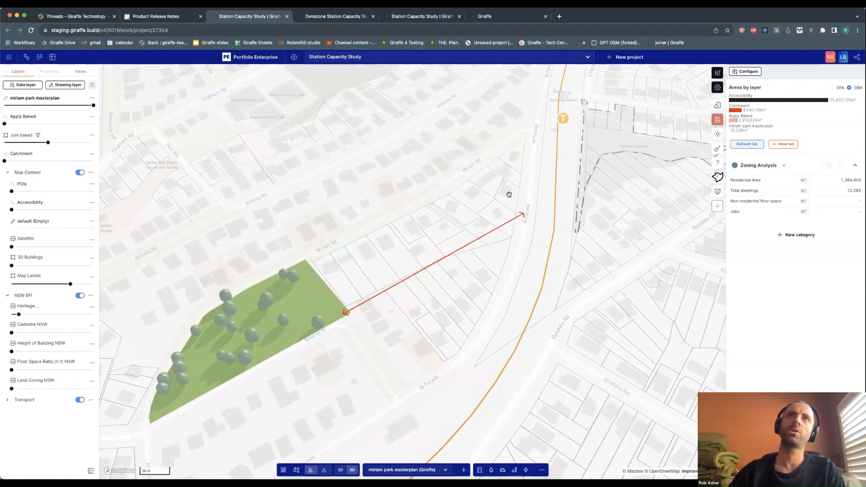
- Draw a three-segment major arrow from Miriam Rd past the park's end to W Parade, with segments about 88, 12 and 90 m long
left_click(515, 471)
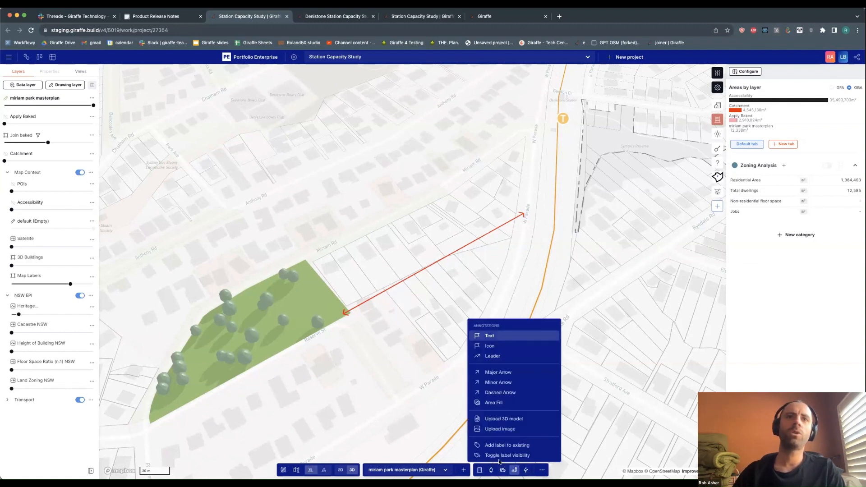
left_click(492, 372)
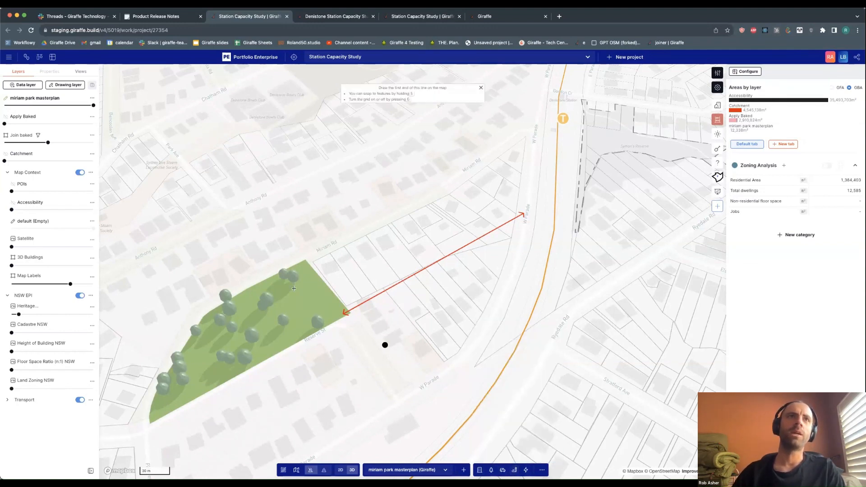
left_click(307, 254)
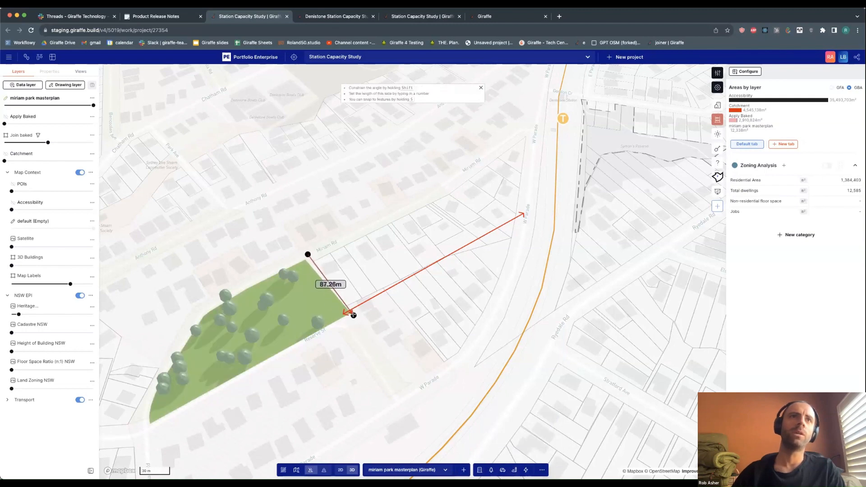
left_click(354, 315)
left_click(352, 327)
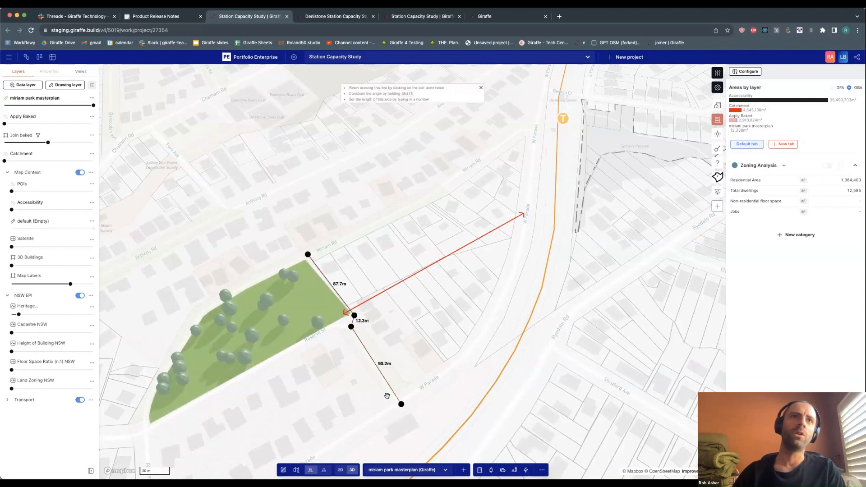
double_click(402, 404)
- Select the park and pull its edge beside the major arrow inward, leaving a gap between them
right_click_drag(300, 344, 309, 337)
left_click(310, 337)
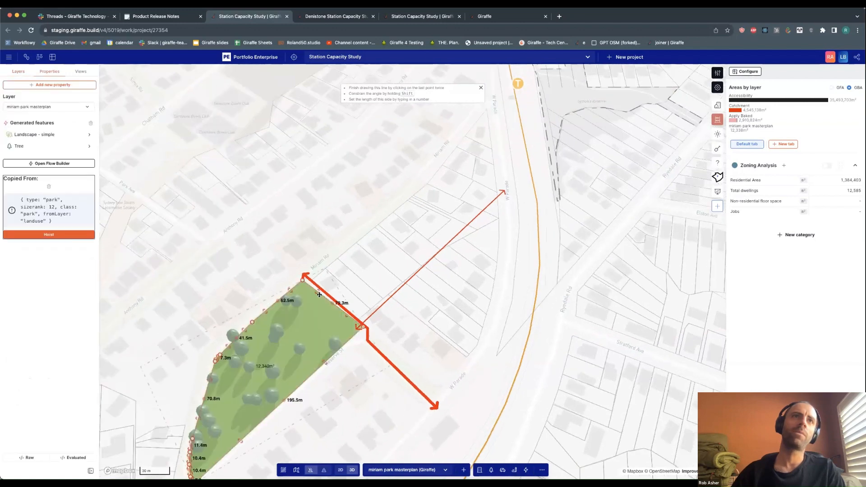
left_click(345, 281)
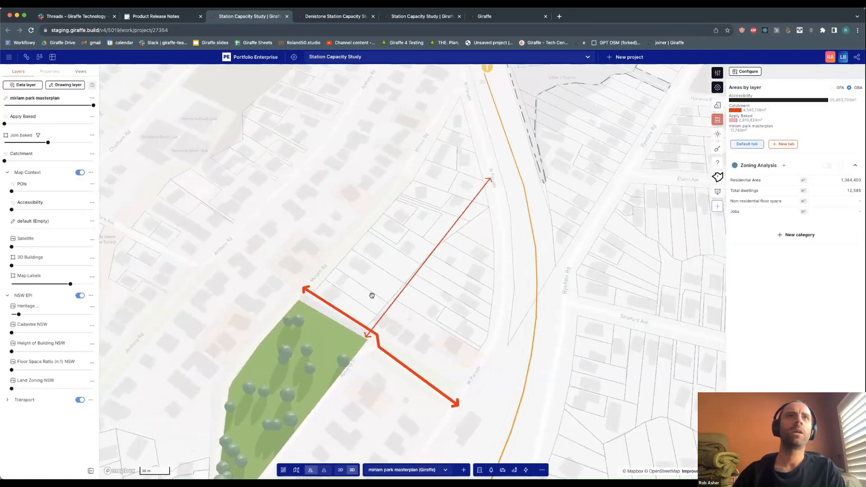
- Inspect the minor arrow's properties and examine the street blocks between Miriam Park and the station in plan view
left_click(416, 271)
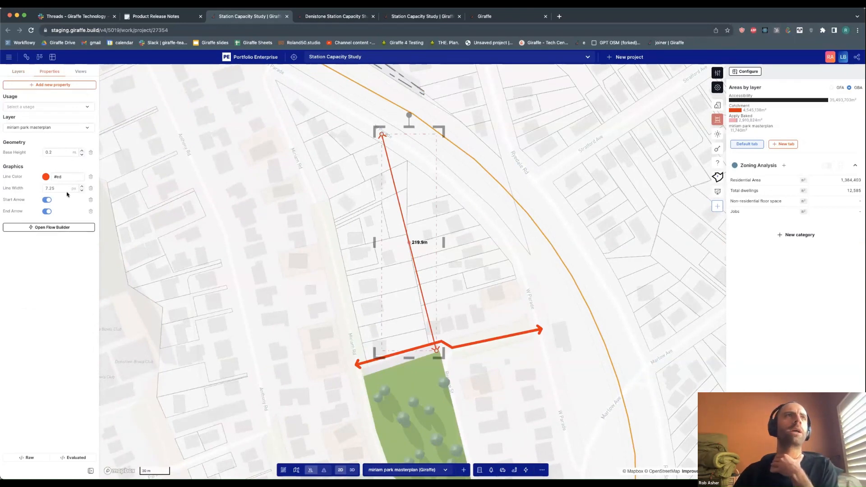
left_click(299, 233)
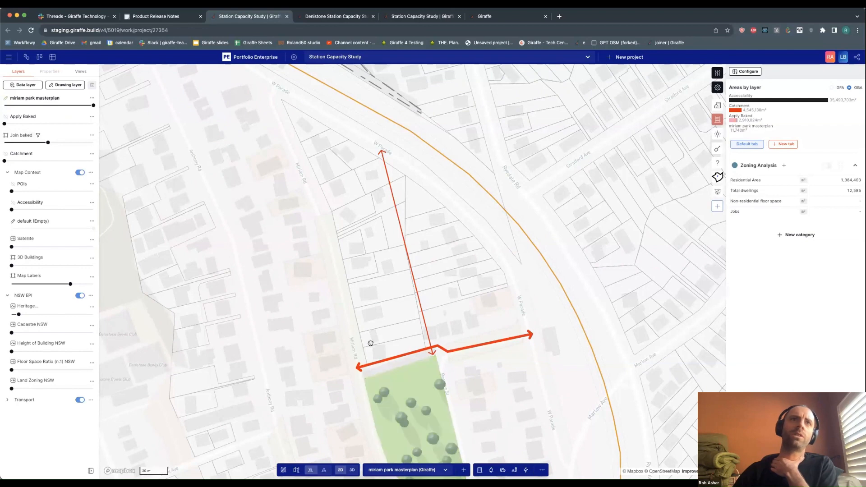
scroll(317, 293, "up", 2)
scroll(394, 310, "down", 3)
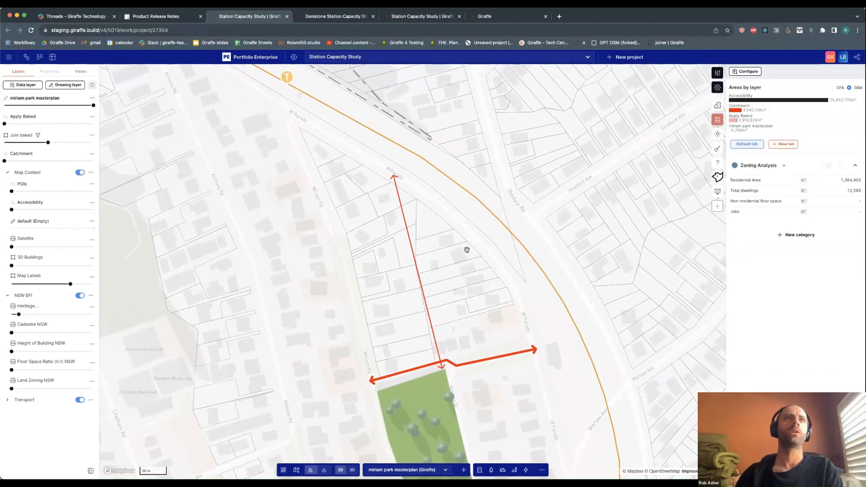
scroll(451, 249, "down", 5)
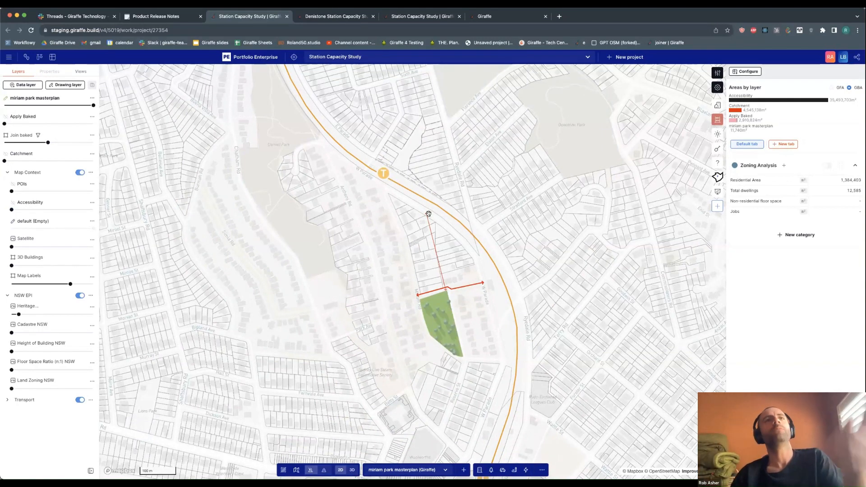
scroll(427, 223, "up", 4)
scroll(433, 307, "up", 4)
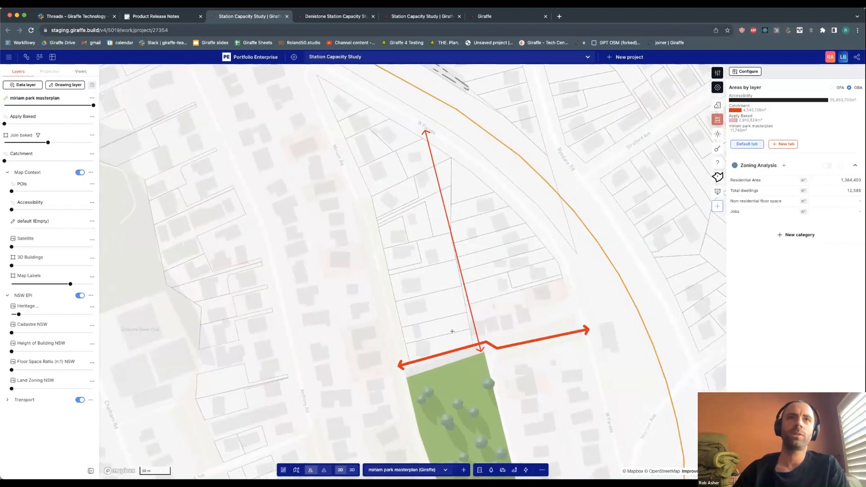
- Draw a rectangular block about 52 m wide between Miriam Rd and the minor arrow, and extend it to about 64 m long
left_click(467, 339)
left_click(403, 354)
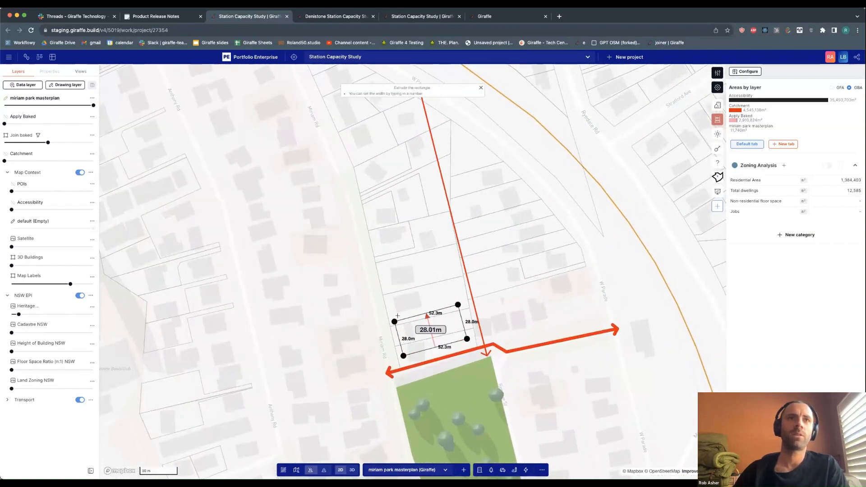
left_click(396, 283)
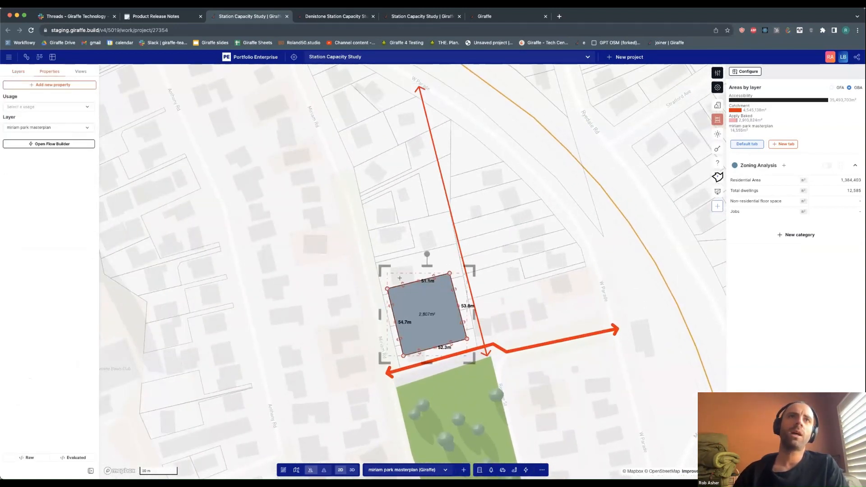
left_click_drag(402, 277, 400, 269)
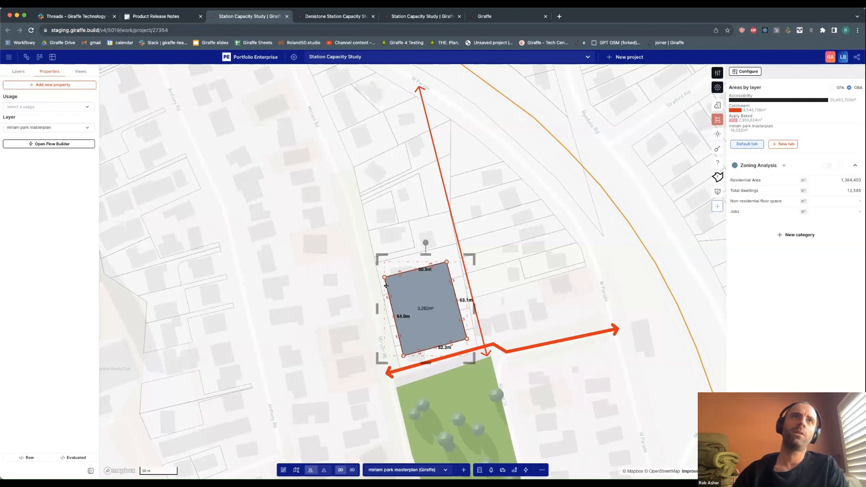
- Split the block's edge facing the minor arrow and push segments inward to carve an open courtyard about 35 m deep
scroll(387, 291, "down", 3)
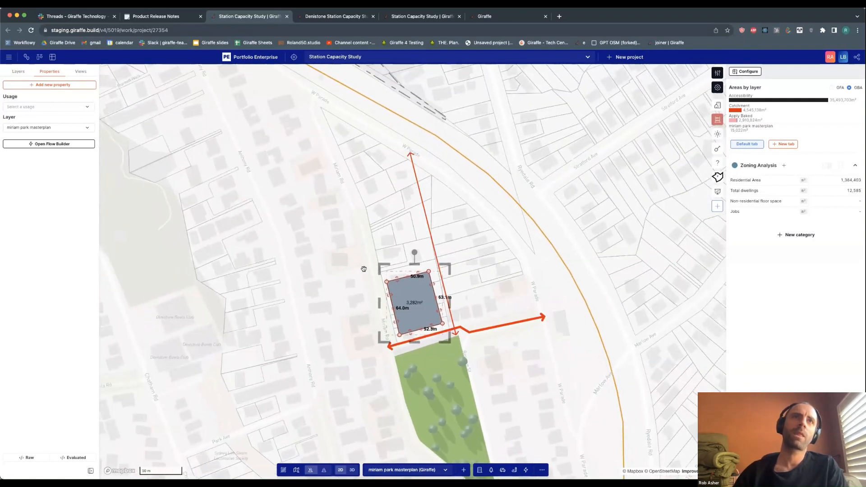
left_click(436, 297)
scroll(436, 297, "up", 2)
scroll(439, 311, "up", 1)
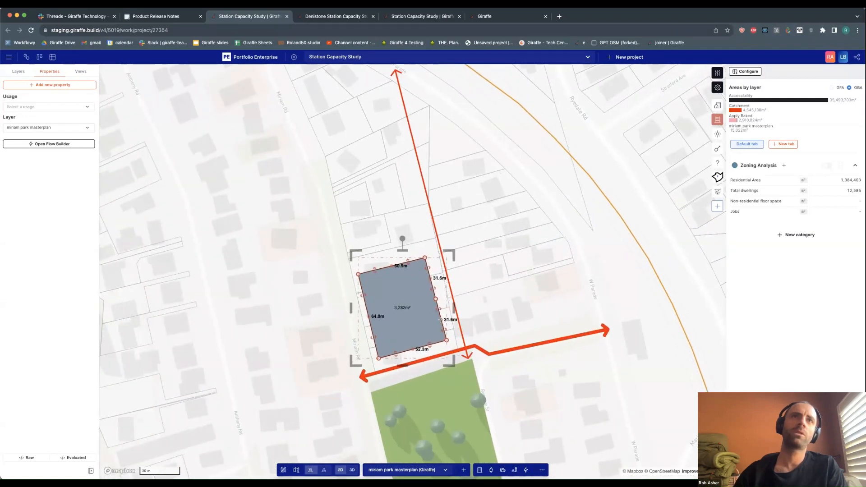
scroll(437, 304, "down", 1)
left_click(437, 305)
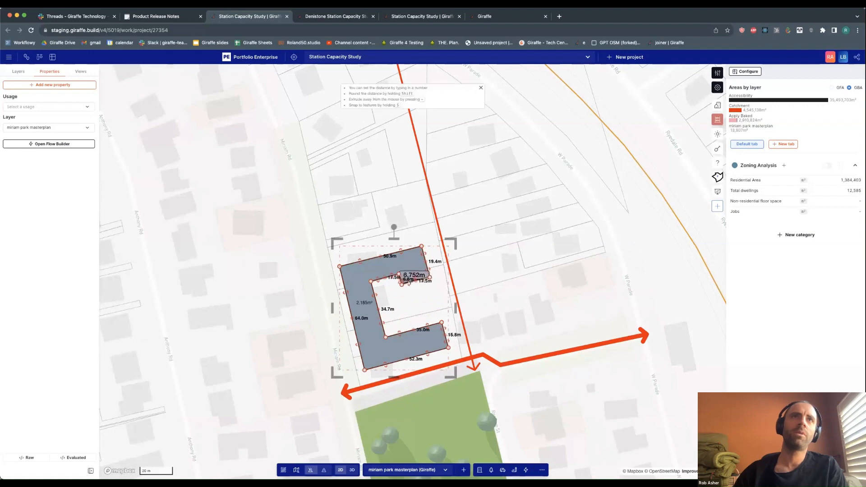
left_click(419, 298)
- Extend the block's long side to about 92 m and enlarge the courtyard to about 56 m long
right_click_drag(419, 298, 370, 252)
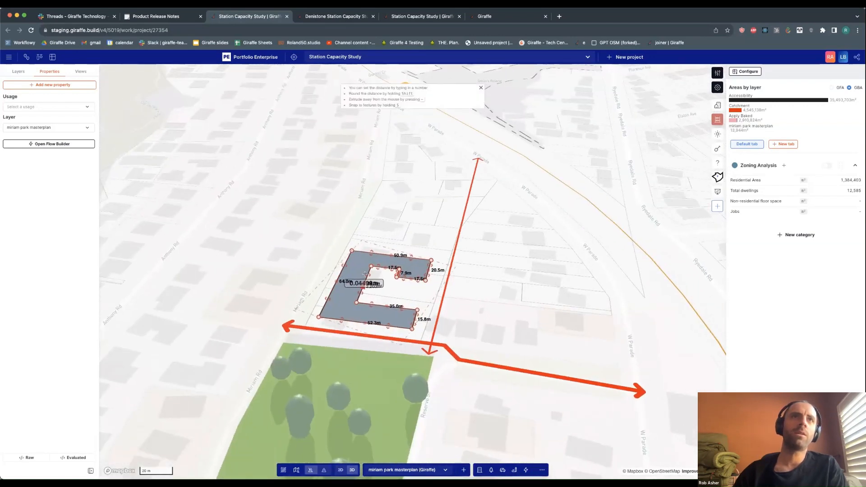
left_click(370, 253)
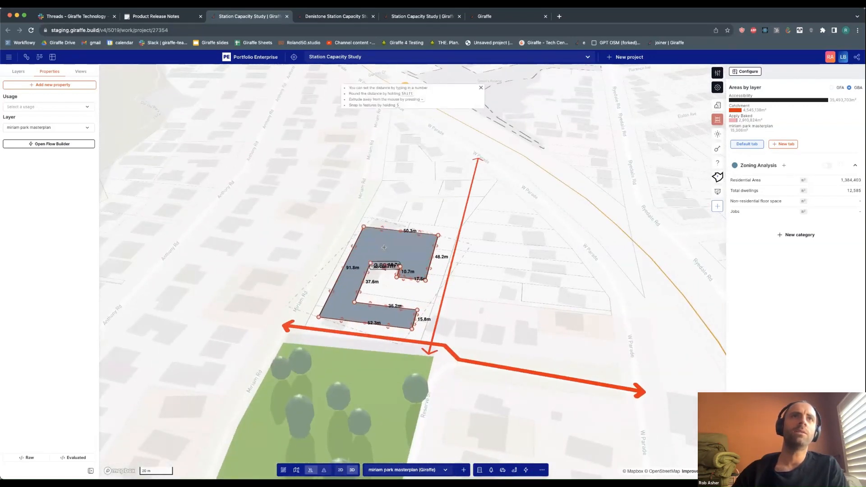
left_click(388, 249)
left_click_drag(388, 249, 395, 244)
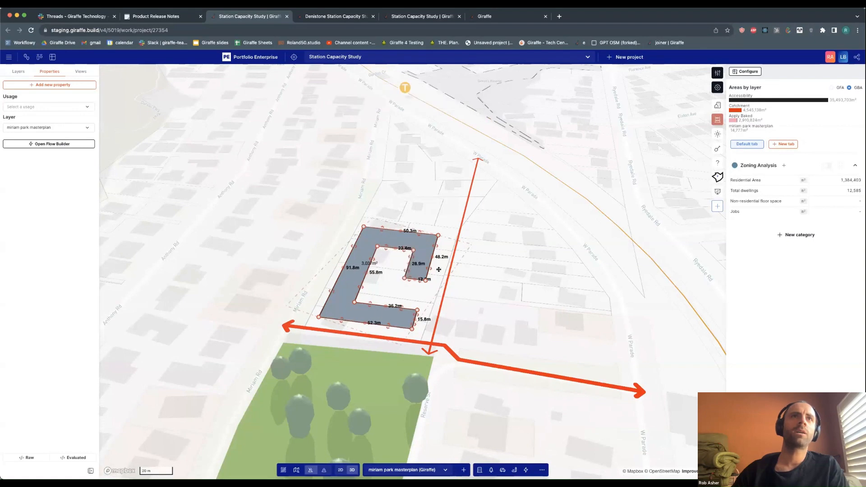
- Set the block's usage to Residential and reduce the building to 4 levels
left_click(60, 107)
type("re")
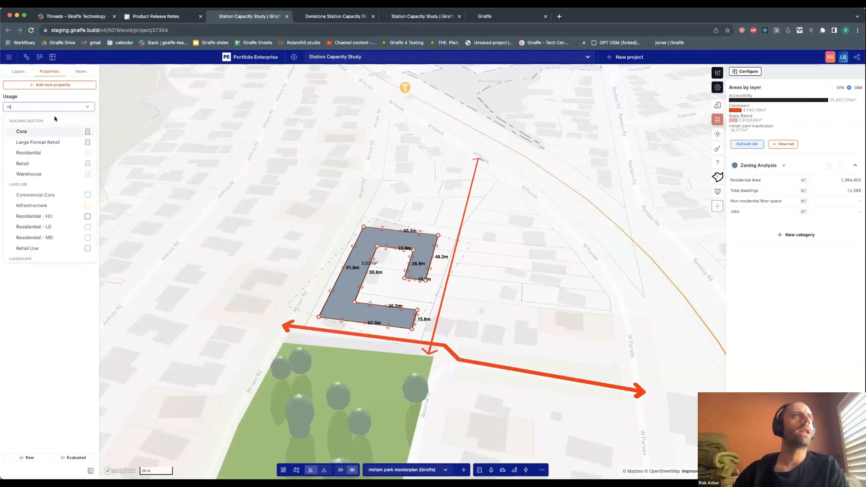
left_click(57, 156)
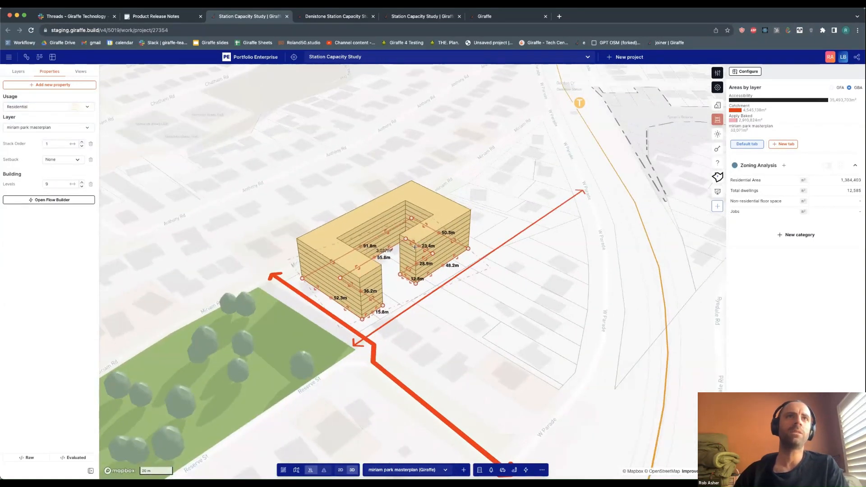
key("Down")
key("Down")
key("Down")
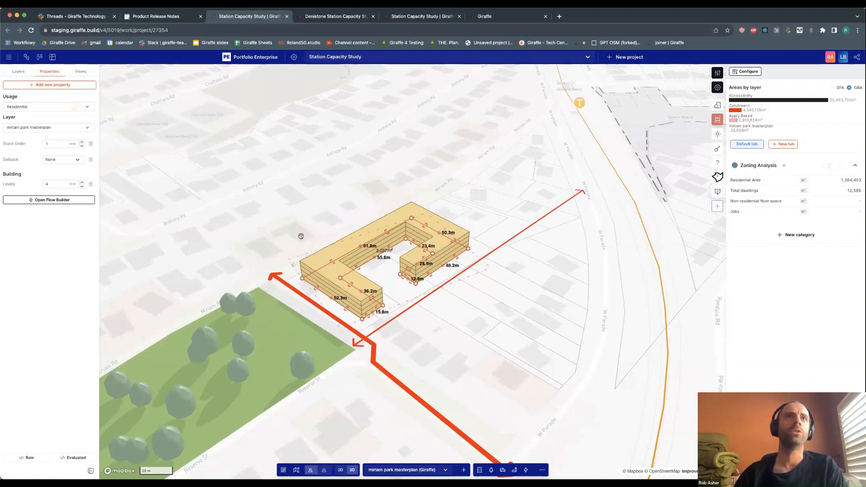
left_click(439, 301)
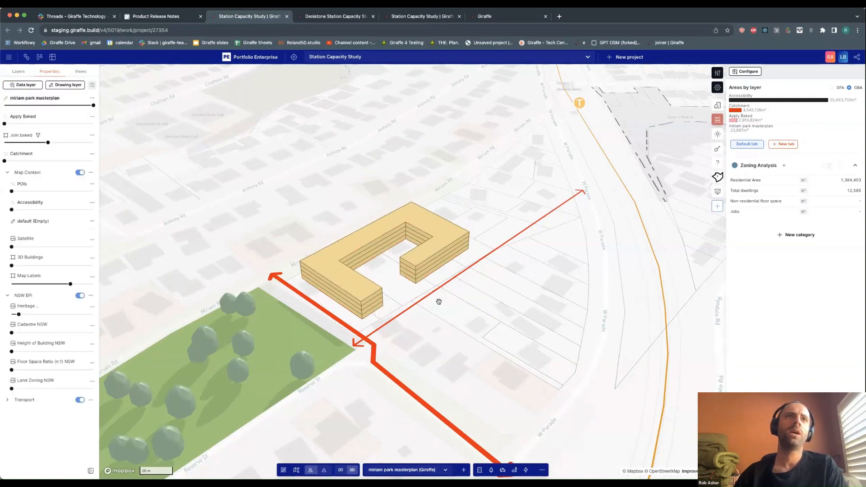
- Shorten the building's return wing along the minor arrow to about 35 m on its outer side
right_click_drag(396, 276, 356, 280)
left_click(384, 266)
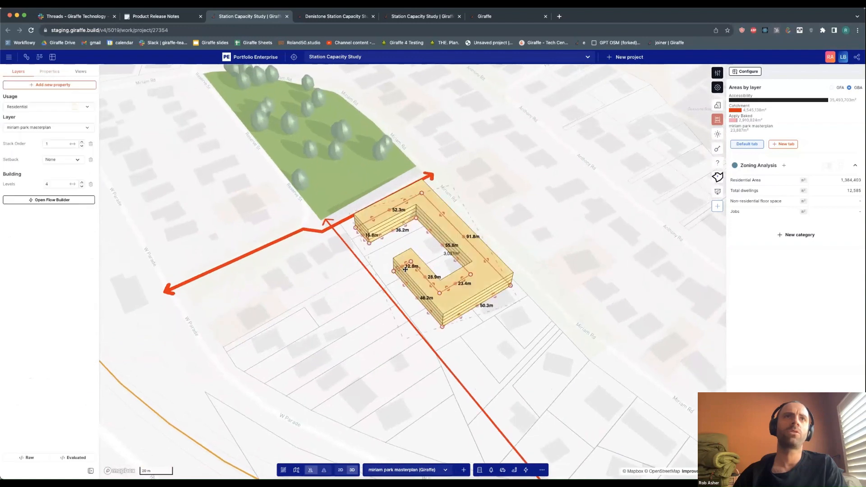
scroll(383, 265, "up", 5)
left_click_drag(387, 262, 416, 296)
scroll(383, 282, "down", 3)
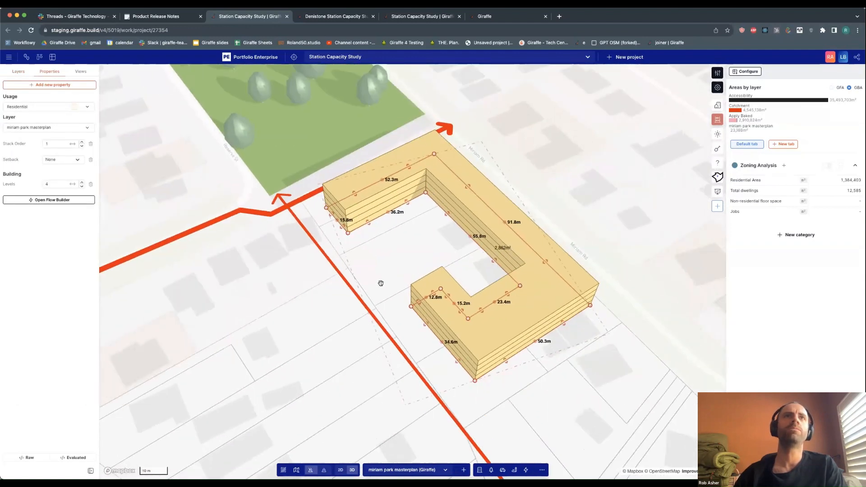
- Reposition the courtyard's long inner edge to adjust the depth of the Miriam Rd wing, measuring the wing's depth between moves
right_click_drag(381, 284, 339, 265)
left_click(392, 253)
left_click(378, 232)
mouse_move(331, 255)
left_mouse_down()
mouse_move(301, 262)
mouse_move(346, 262)
left_mouse_up()
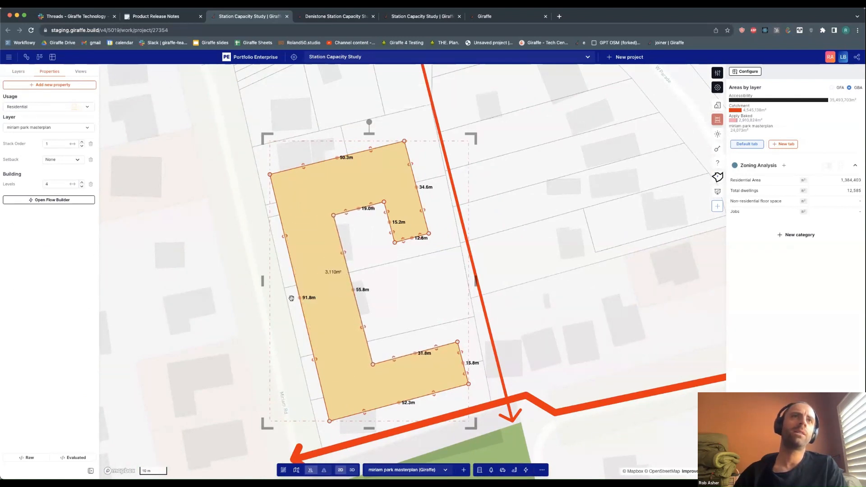
key("Escape")
left_click(354, 302)
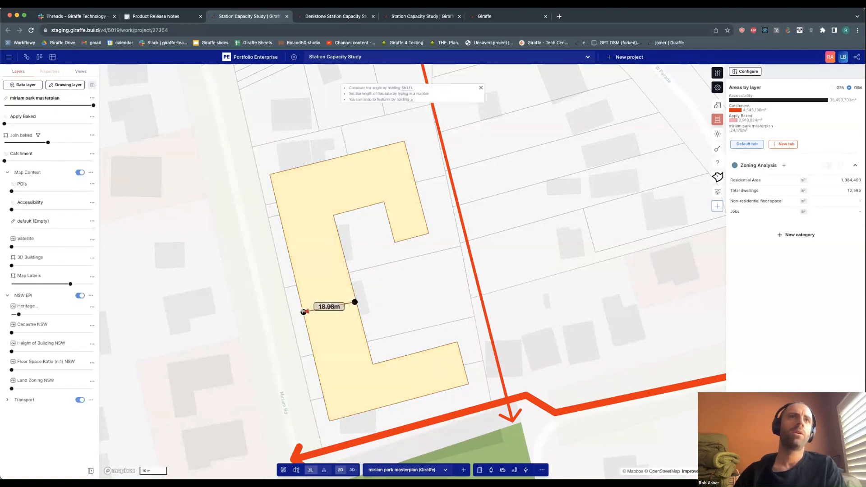
key("Escape")
left_click(333, 296)
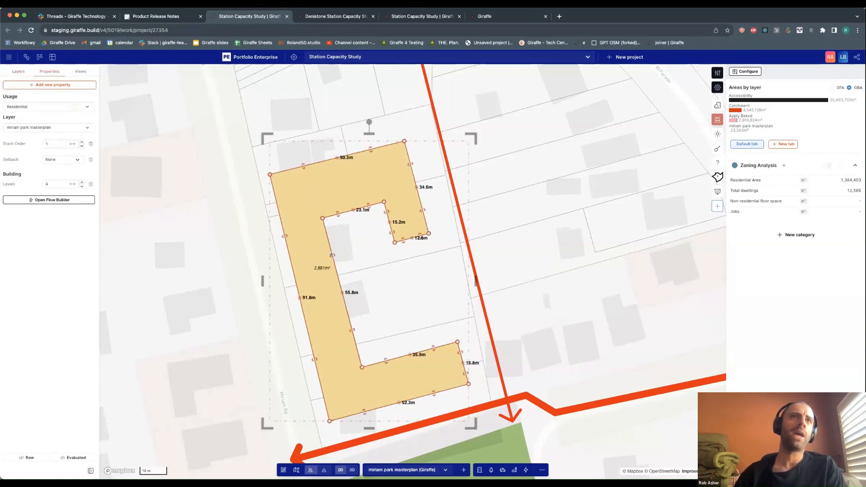
left_click_drag(332, 256, 336, 256)
key("Escape")
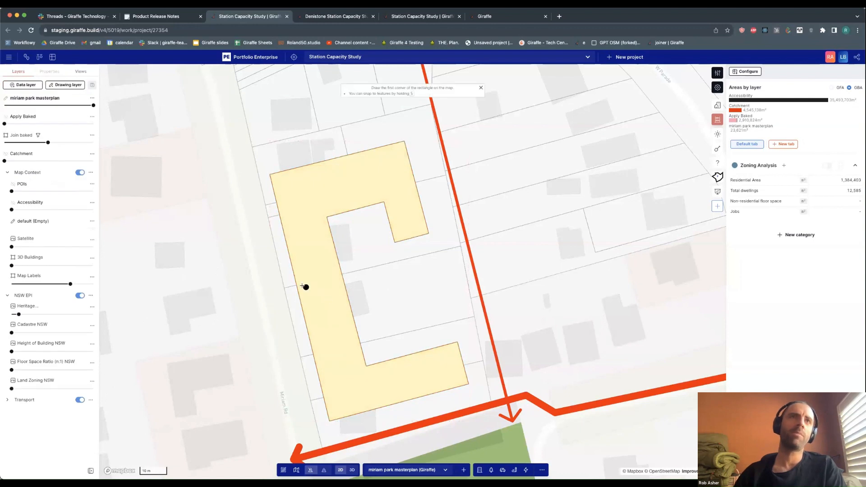
- Measure the depth of the building's Miriam Rd wing with a temporary rectangle and remove the rectangle
left_click(298, 284)
left_click(339, 277)
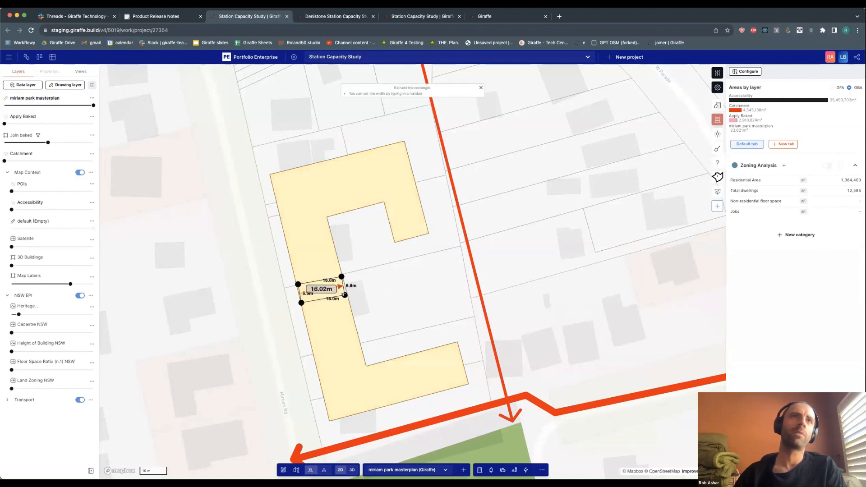
left_click(352, 292)
key("Delete")
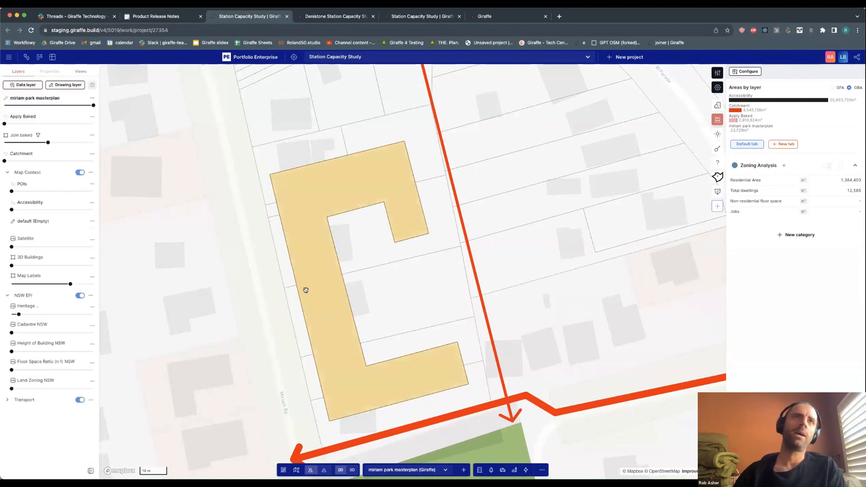
- Enlarge the building's courtyard to about 57.5 m long by moving its inner edges
left_click(329, 300)
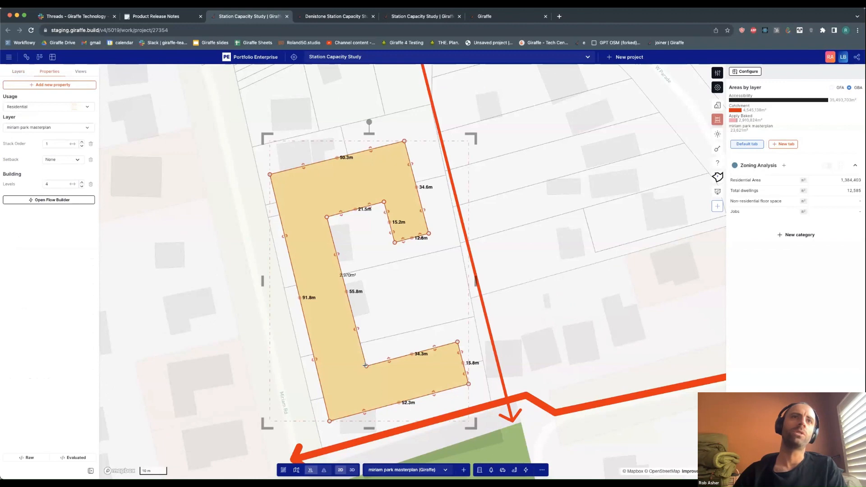
left_click(353, 269)
left_click(341, 199)
left_click(436, 258)
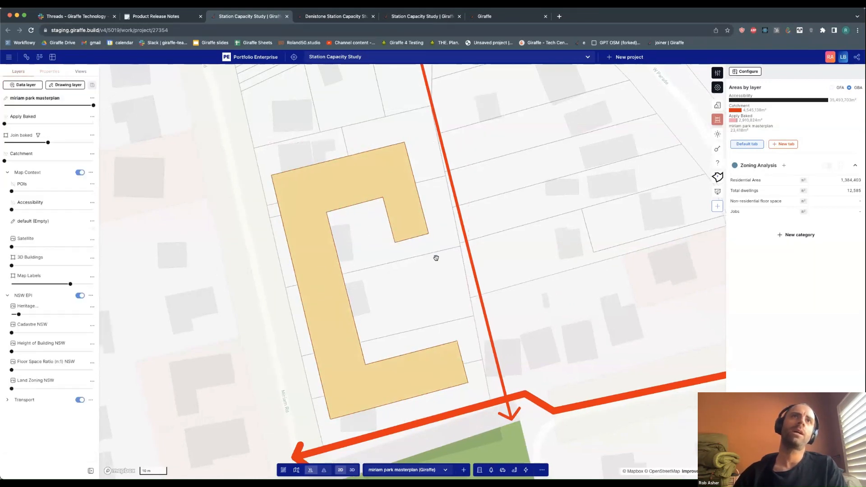
- Widen the return wing along the minor arrow to about 15.4 m, extending the building's far end wing to about 53 m
scroll(436, 258, "down", 5)
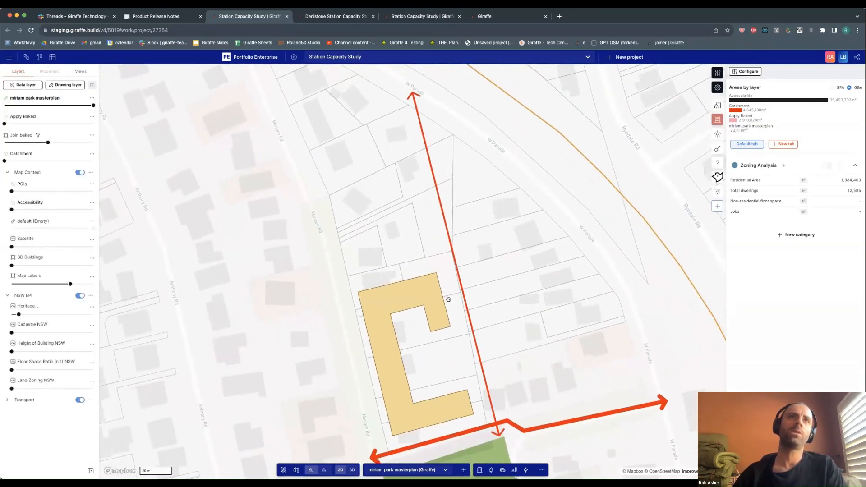
left_click(447, 299)
scroll(422, 282, "up", 3)
left_click(422, 282)
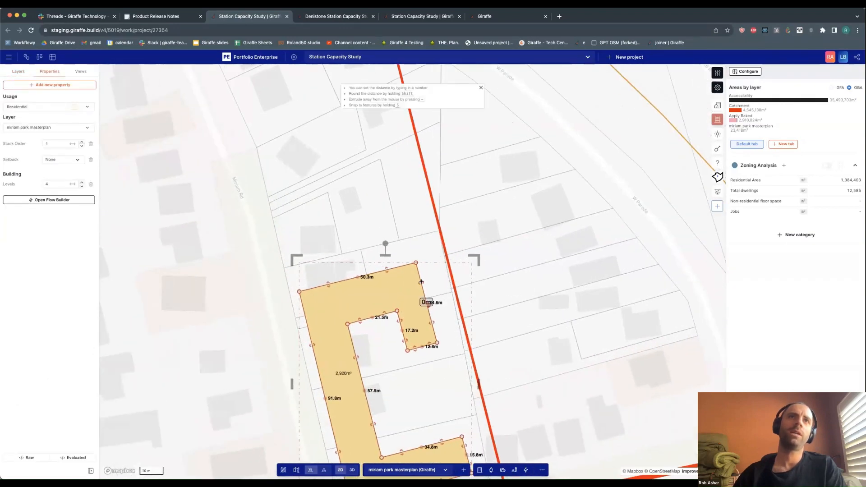
left_click(426, 285)
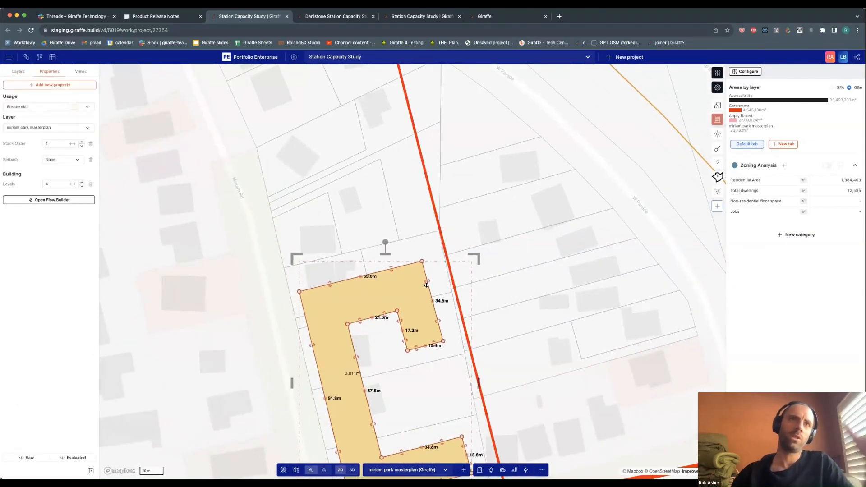
- Draw a rectangle of about 53 by 17 m inside the building's courtyard, parallel to its long inner edge
scroll(413, 279, "down", 2)
scroll(387, 296, "down", 1)
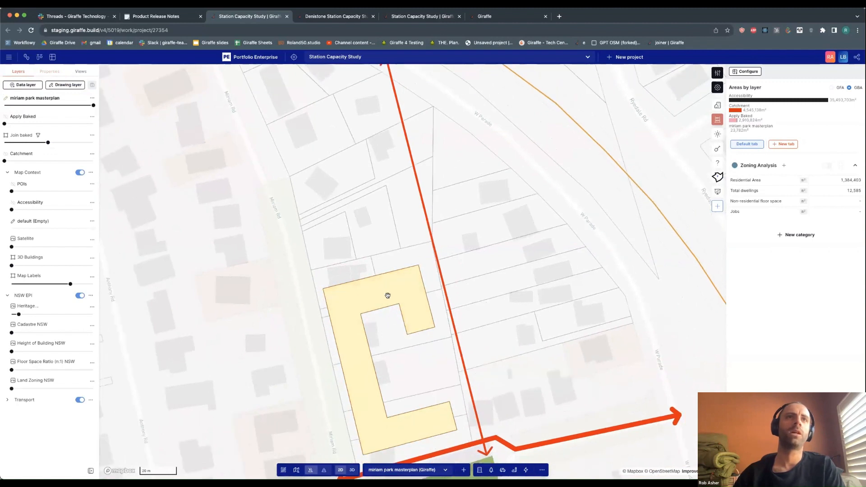
left_click_drag(397, 350, 364, 275)
key("r")
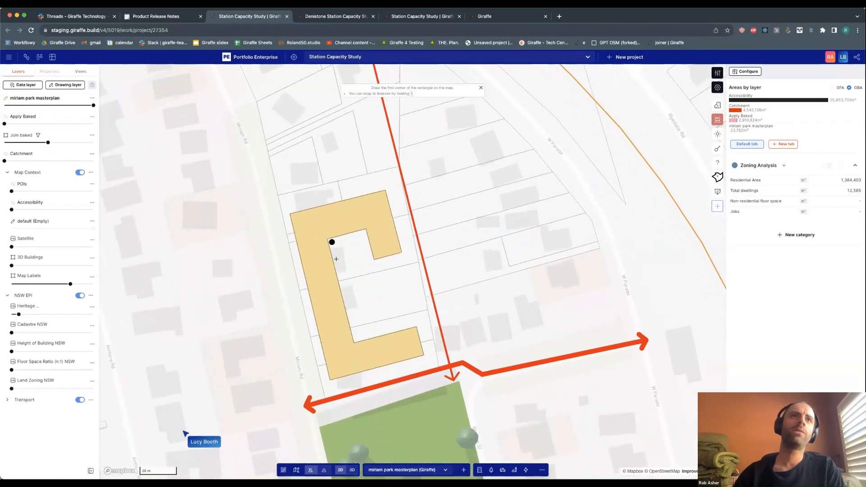
left_click(333, 244)
left_click(357, 337)
left_click(383, 328)
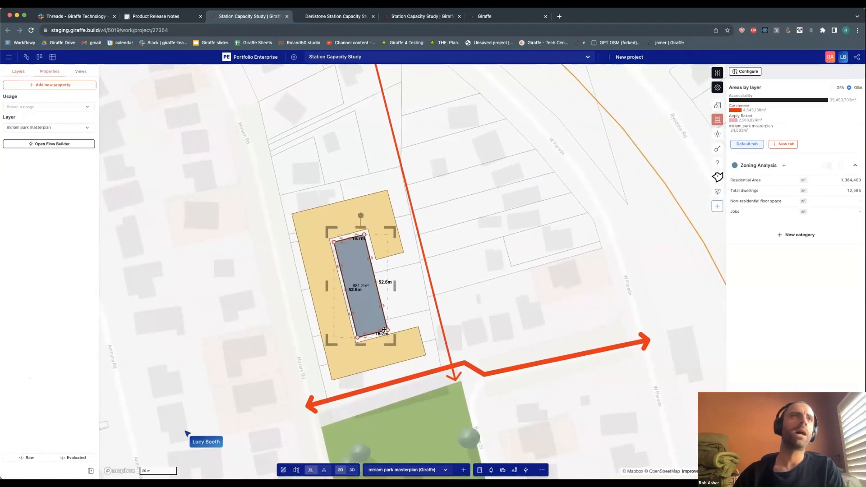
- Generate a Forest flow on the courtyard rectangle to plant it with trees
left_click(36, 144)
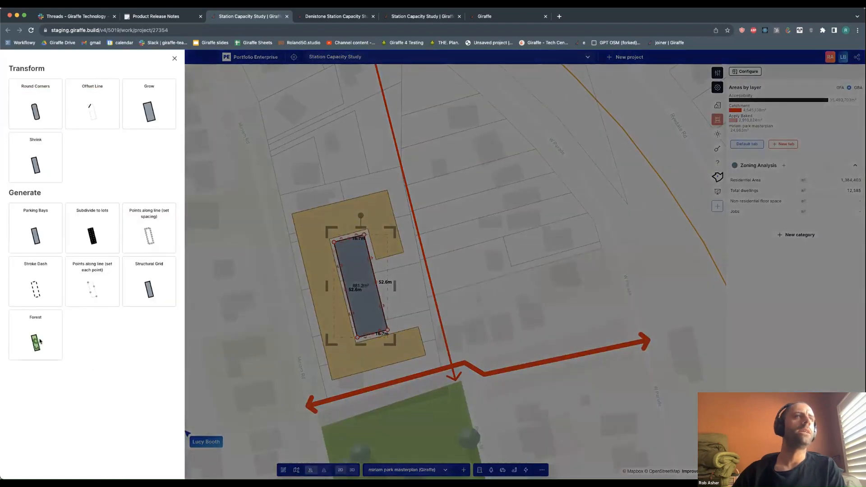
left_click(39, 340)
left_click(182, 325)
- View the block in 3D and extend its park-side wing to about 54 m on the outer side
right_click_drag(252, 384, 206, 345)
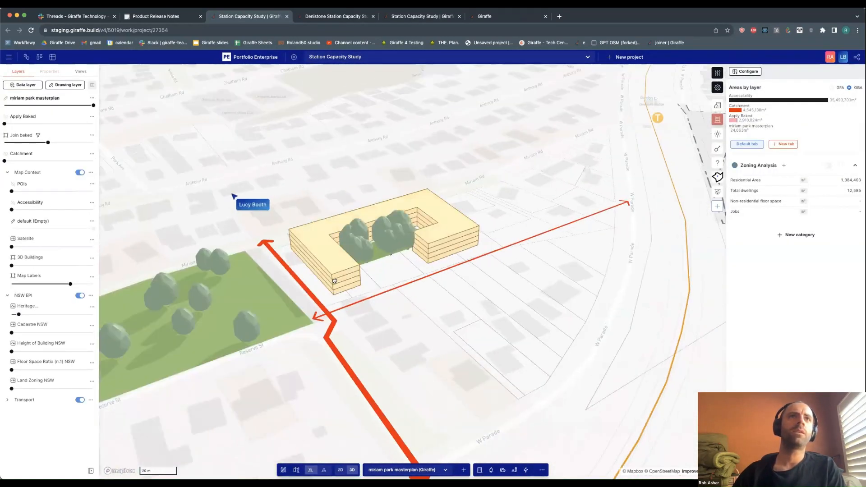
left_click(340, 284)
scroll(357, 285, "up", 3)
left_click(376, 319)
- Select the residential building again to open its edges for editing around the return wing
scroll(377, 320, "down", 3)
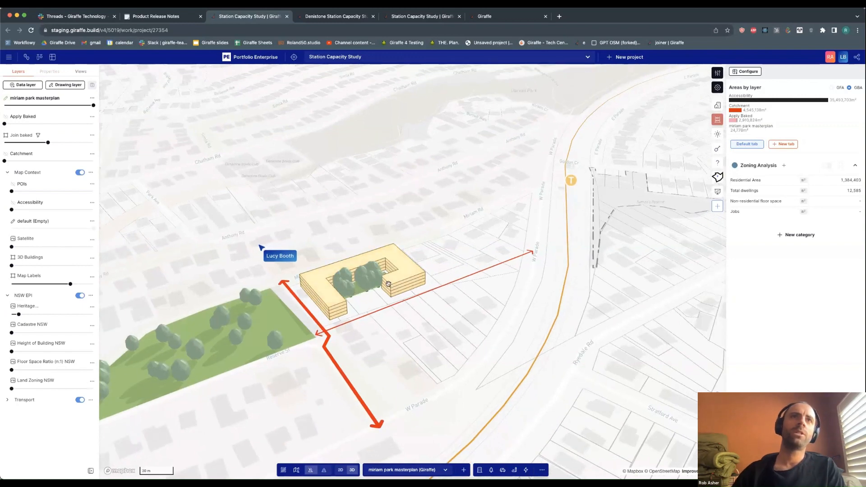
scroll(388, 282, "up", 2)
scroll(399, 291, "up", 3)
left_click(399, 292)
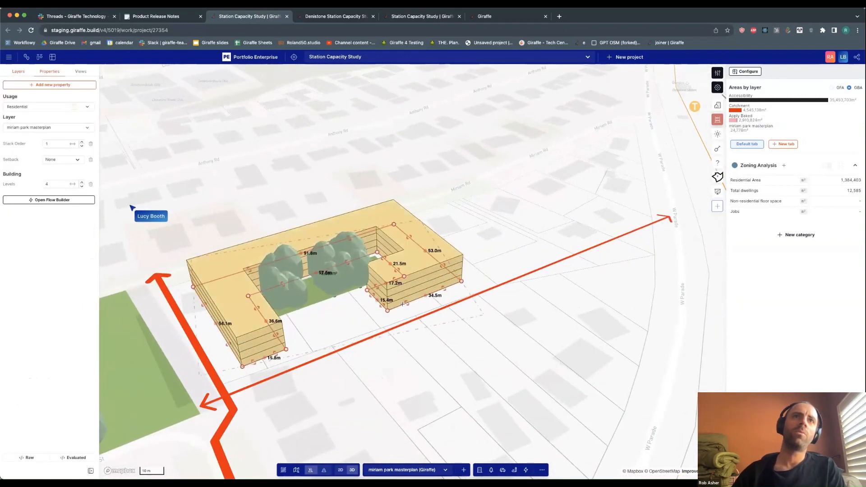
- Pull the residential building's short wing in slightly and draw a rectangle about 32 by 11.7 m along its outer face
left_click_drag(403, 301, 395, 296)
key("r")
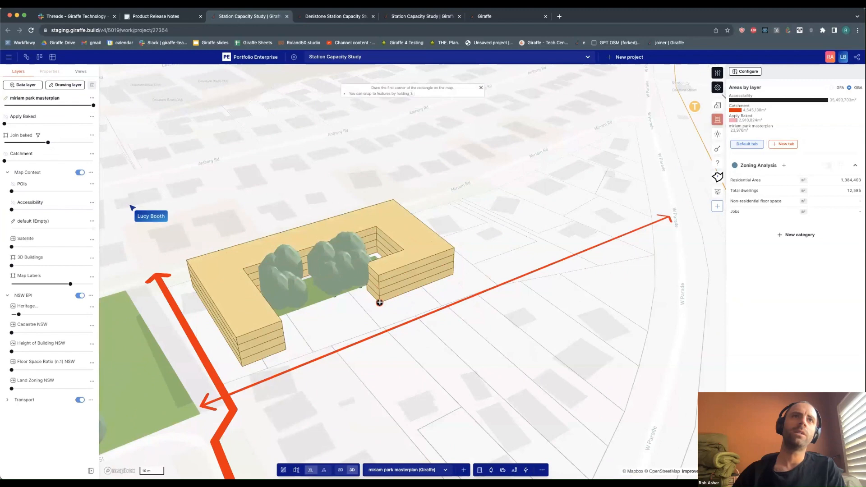
left_click(380, 302)
left_click(393, 318)
left_click(442, 291)
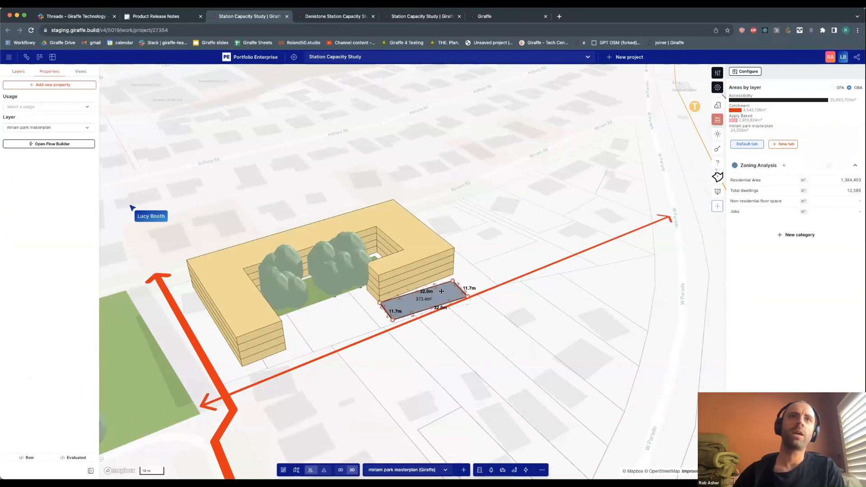
- Rotate the rectangle to line up with the residential building's short wing and assign it the Retail usage
key("2")
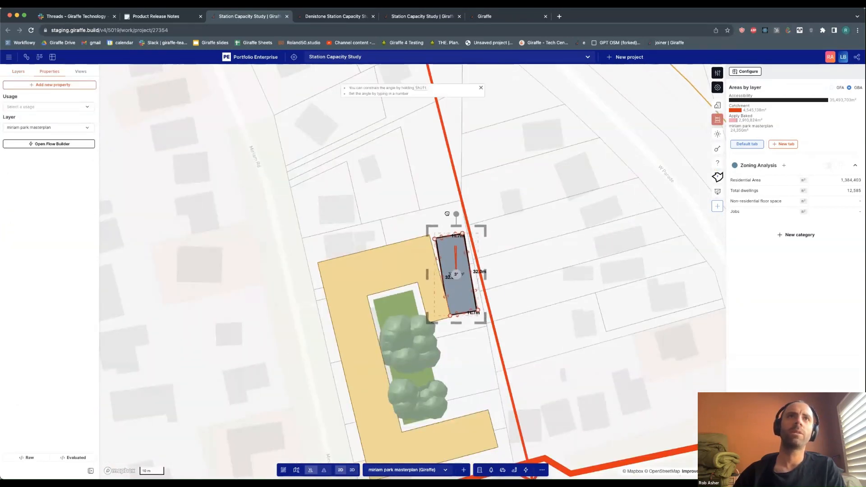
scroll(455, 214, "down", 3)
left_click(39, 108)
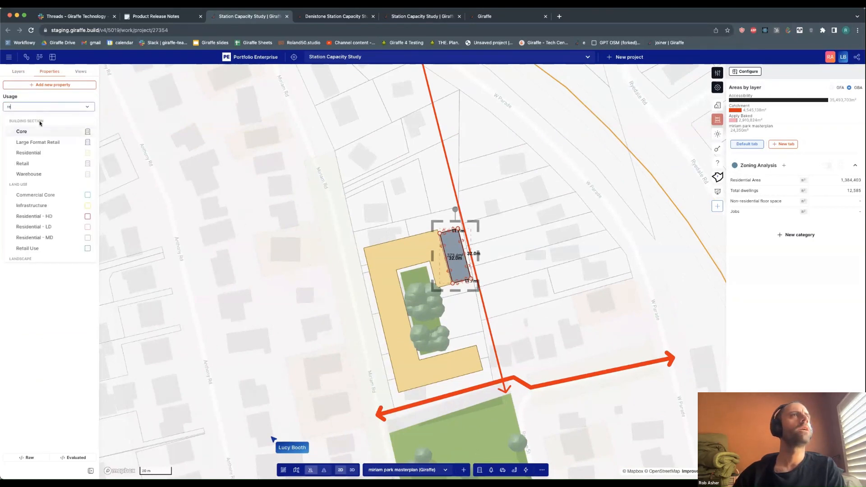
left_click(42, 164)
key("3")
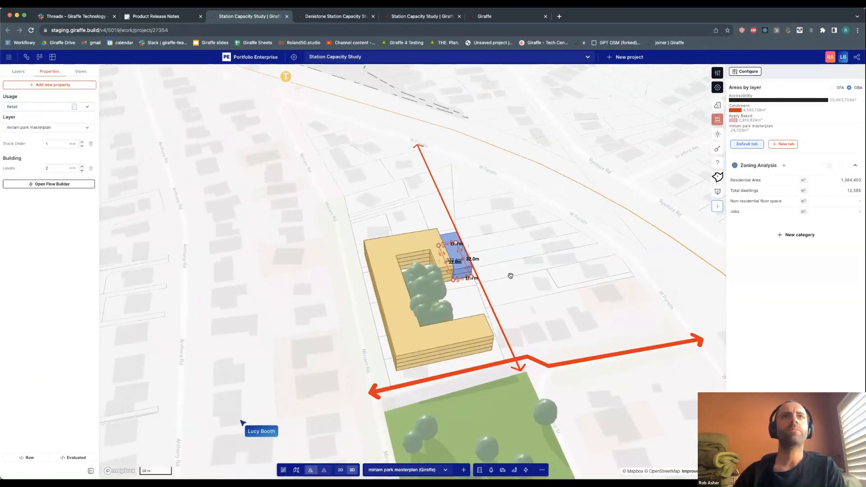
mouse_move(414, 276)
left_mouse_down()
mouse_move(406, 276)
mouse_move(416, 270)
left_mouse_up()
- Duplicate the residential building in place and give the copy stack order 0 and 3 levels
left_click(400, 237)
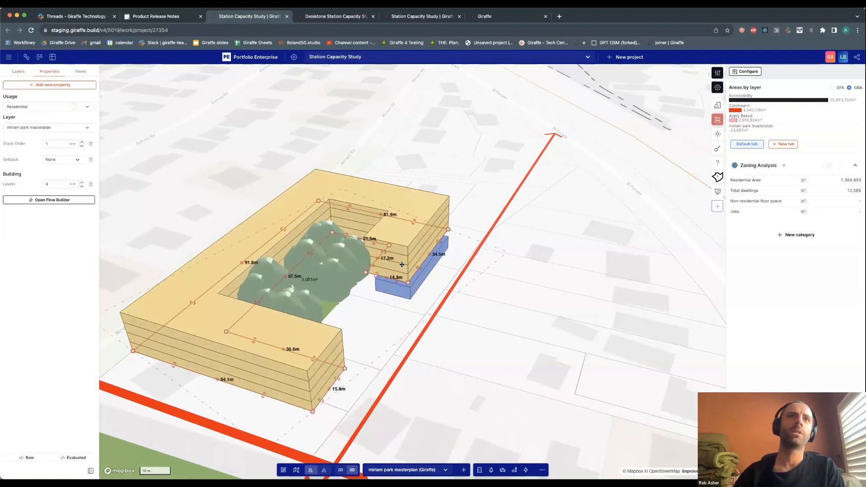
right_click_drag(384, 343, 388, 293)
key("super+c")
key("super+v")
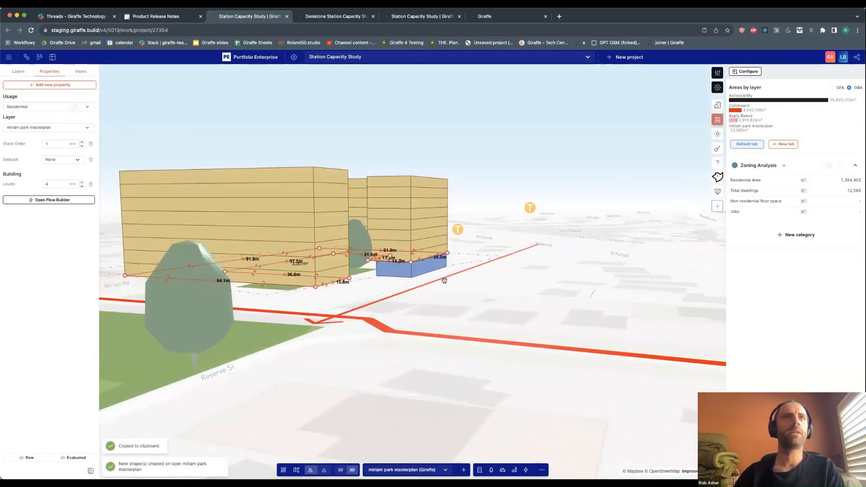
key("shift+Down")
key("alt+Down")
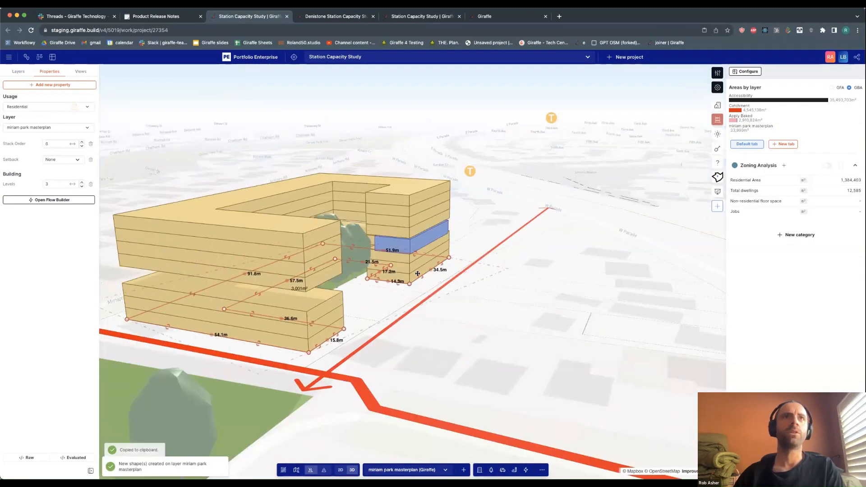
- Pull the lower residential copy's short wing back behind the retail block and reduce the copy to 1 level
scroll(408, 275, "up", 1)
left_click_drag(375, 279, 438, 263)
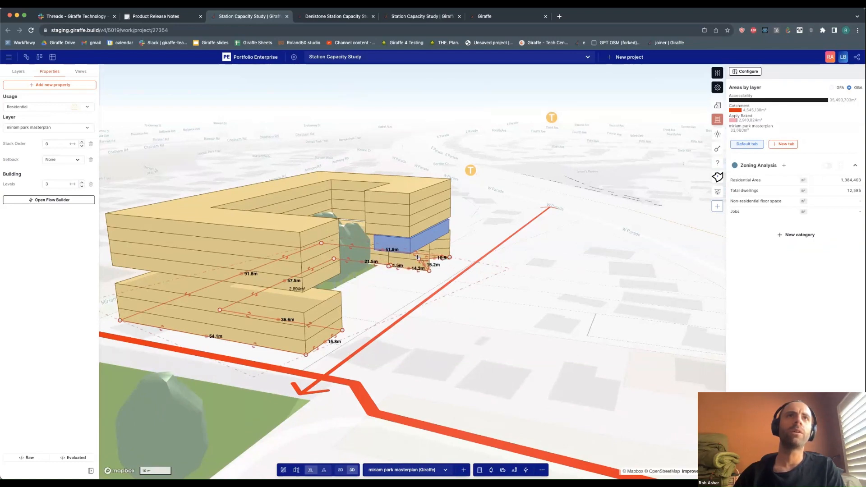
left_click(418, 257)
scroll(418, 258, "up", 5)
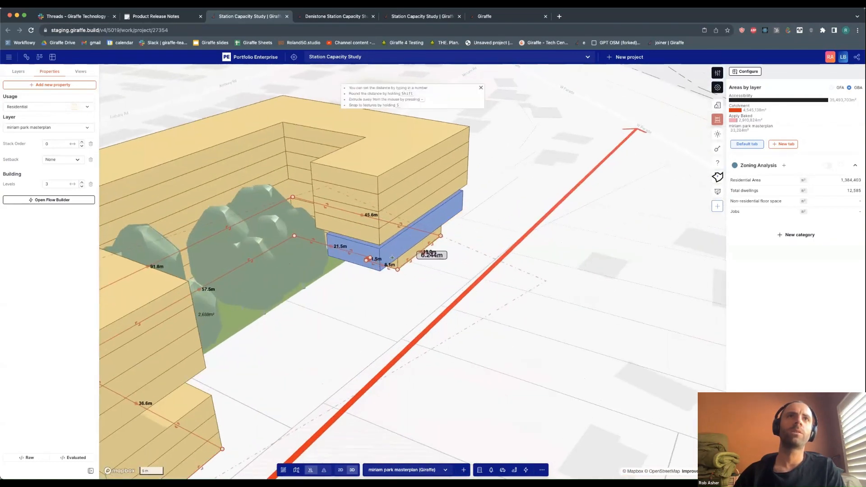
left_click(426, 269)
right_click_drag(481, 276, 453, 296)
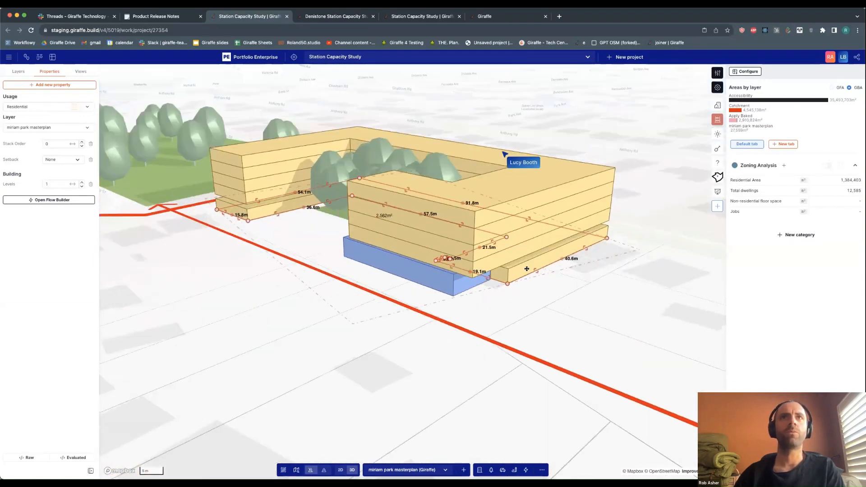
left_click_drag(536, 271, 528, 268)
right_click_drag(427, 305, 452, 325)
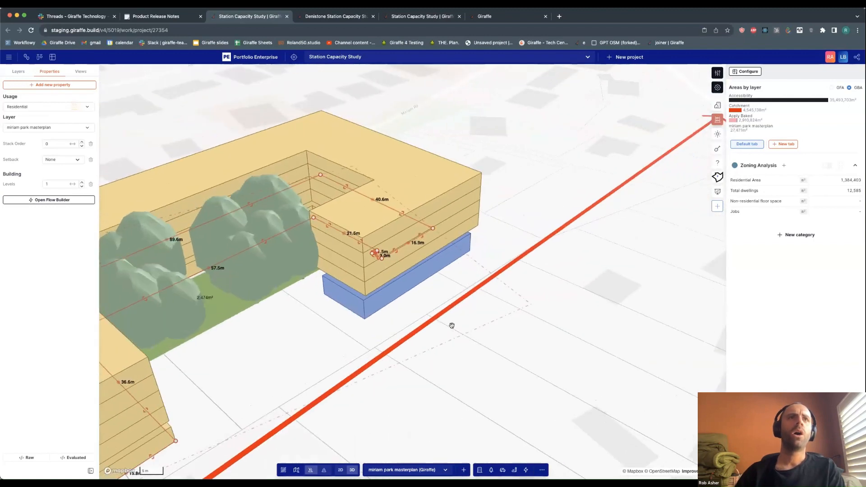
- Add a Floor to Floor property to the lower residential copy and set it to 4.5 m
scroll(453, 326, "down", 5)
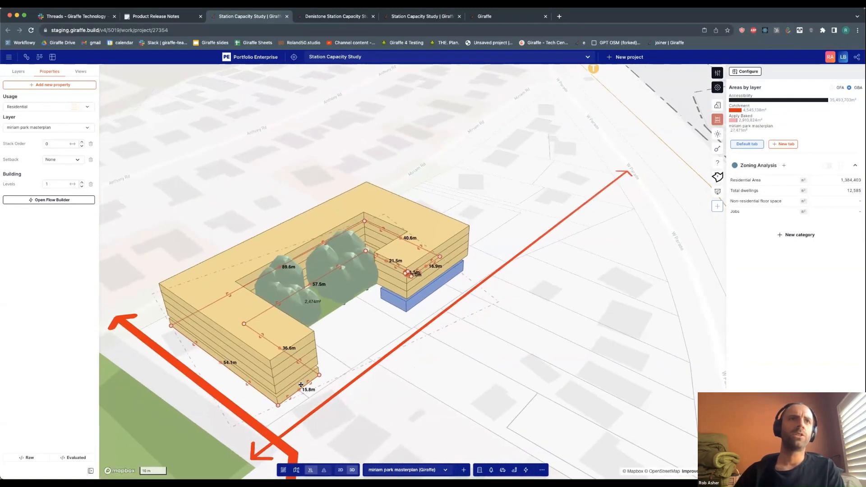
left_click(54, 85)
type("floo")
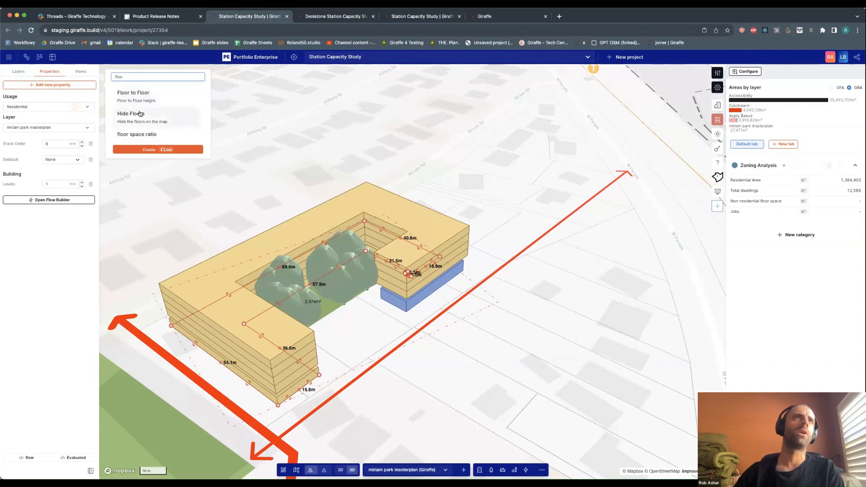
left_click(134, 94)
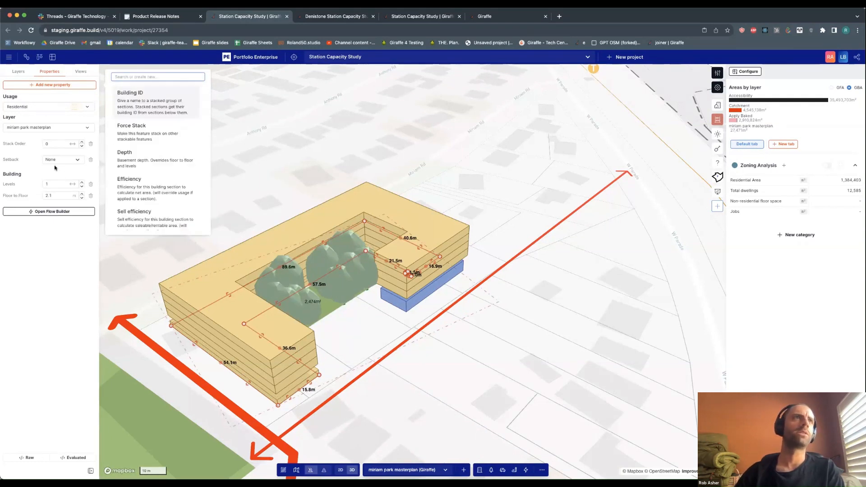
double_click(51, 196)
type("4.5")
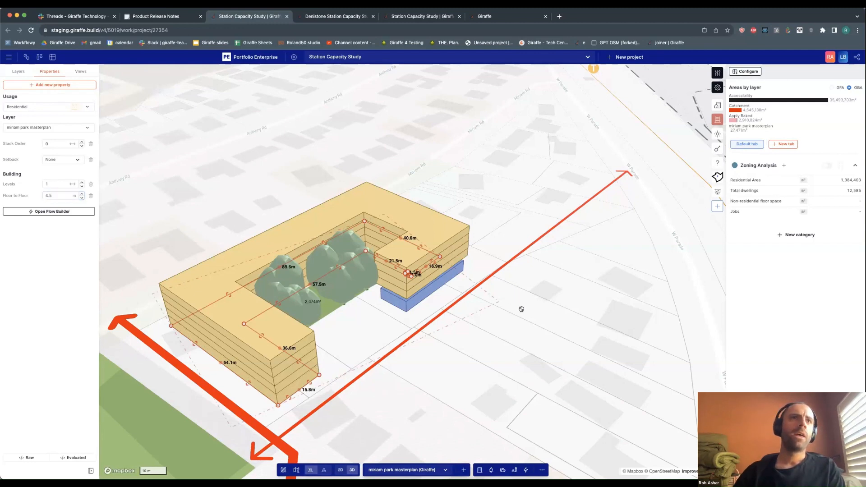
left_click(522, 310)
- Adjust the retail block's edges and corners so it fits beneath the residential wing above it
scroll(516, 306, "up", 5)
right_click_drag(516, 305, 486, 285)
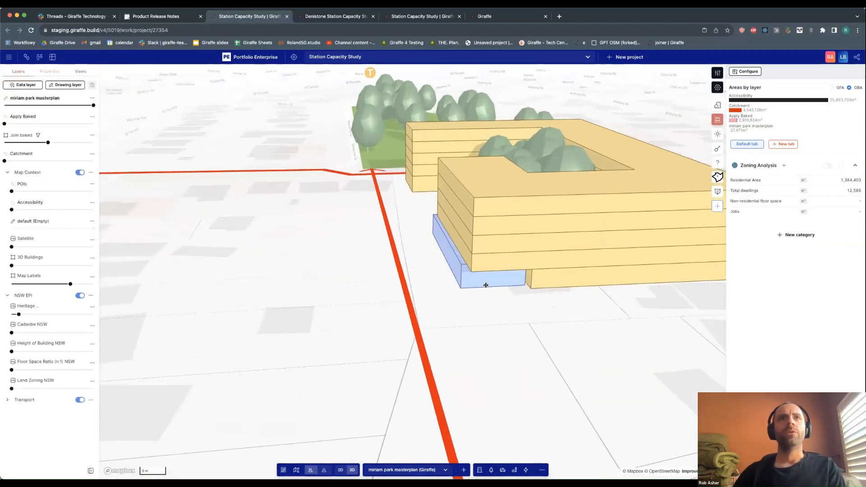
left_click(486, 286)
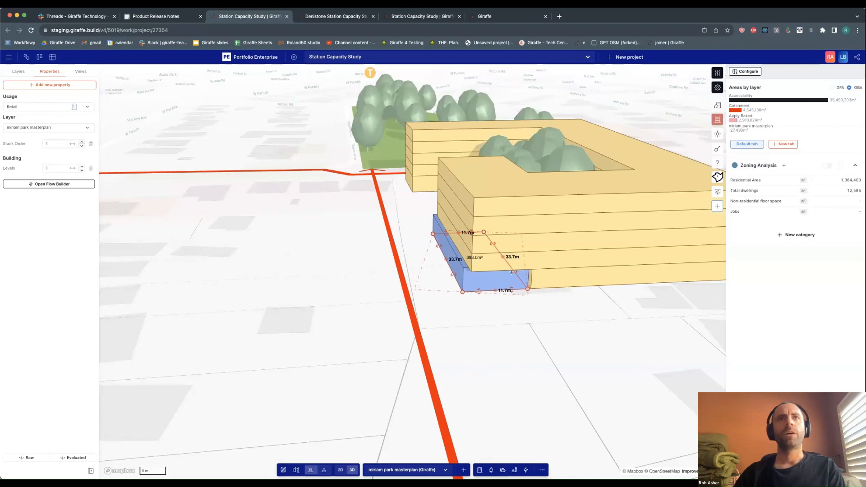
left_click(446, 306)
right_click_drag(446, 307, 451, 253)
left_click(478, 261)
left_click_drag(490, 261, 490, 260)
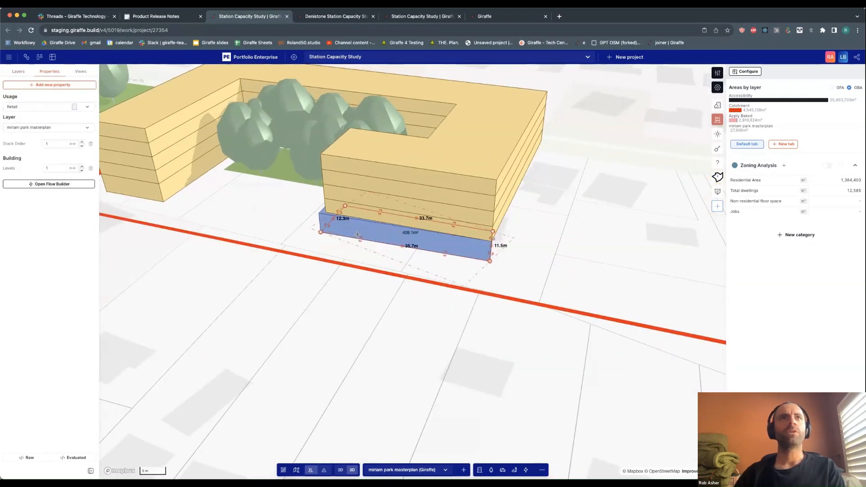
left_click_drag(321, 231, 325, 231)
left_click(318, 241)
right_click_drag(318, 241, 285, 285)
- Duplicate the two residential sections with their green courtyard and place the copy beside the original, towards the station
key("2")
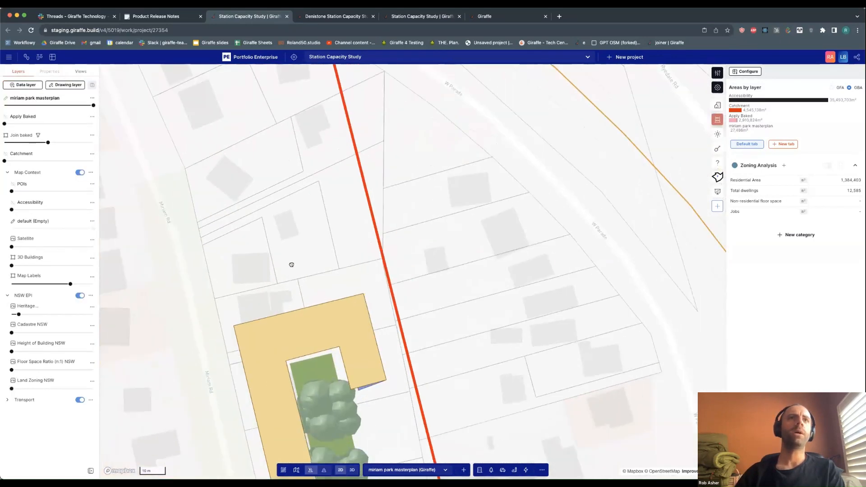
left_click(285, 406)
scroll(284, 405, "down", 3)
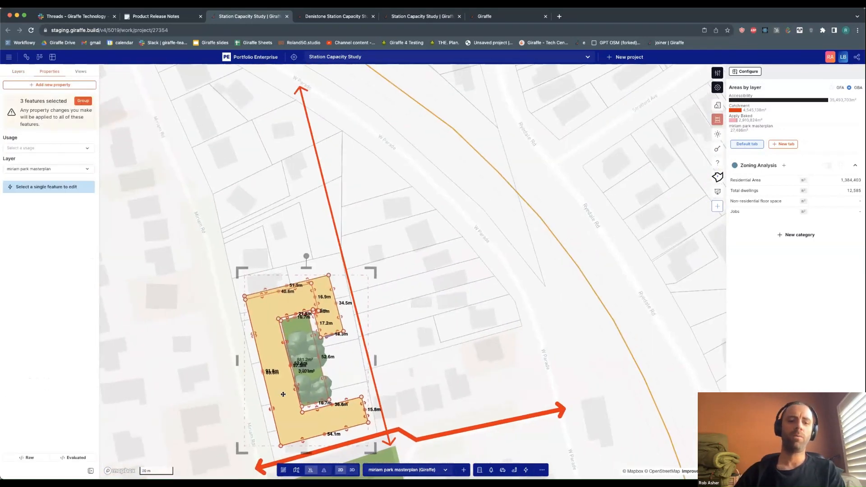
key("ctrl+c")
scroll(289, 406, "down", 1)
key("ctrl+v")
left_click_drag(273, 270, 266, 222)
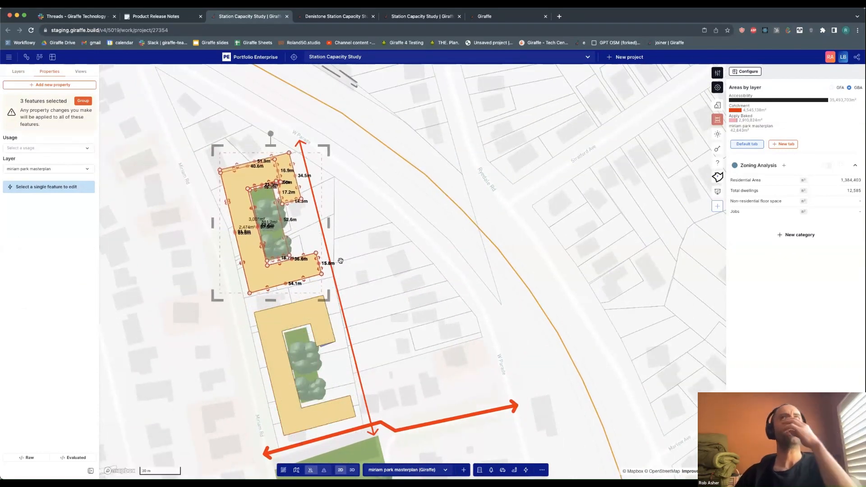
- Show the masterplan's area, site and dwelling metrics and clear the feature selection
left_click(718, 105)
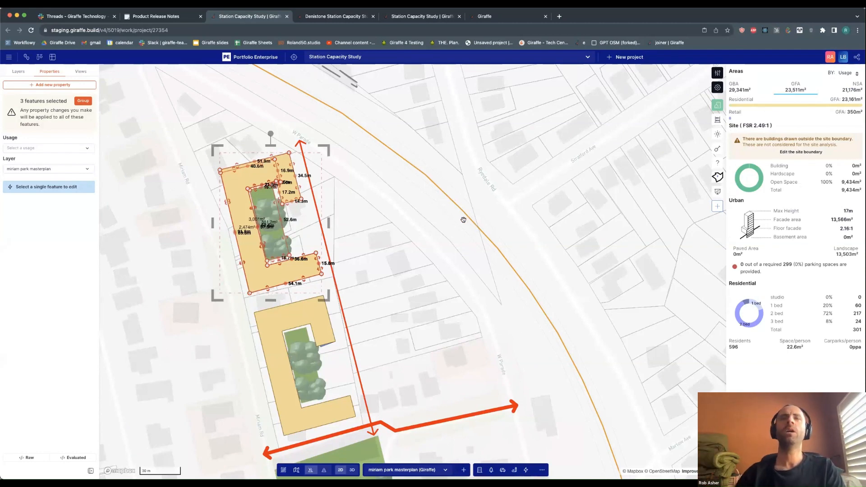
scroll(446, 217, "down", 3)
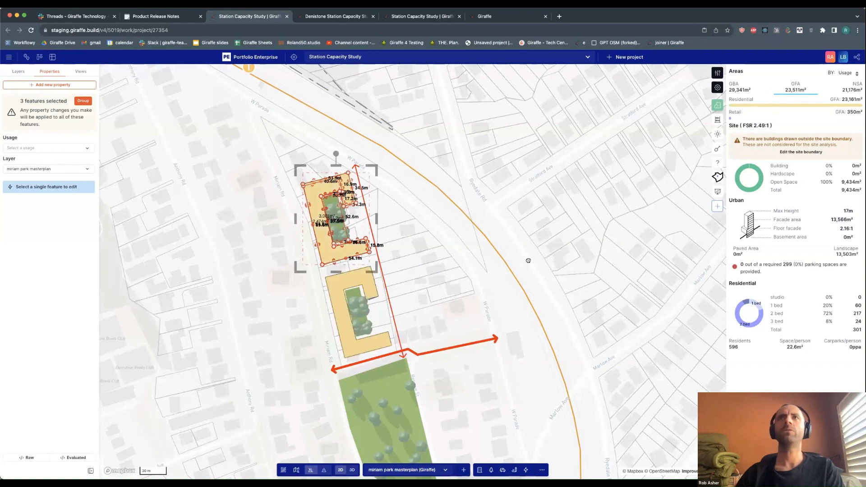
key("Escape")
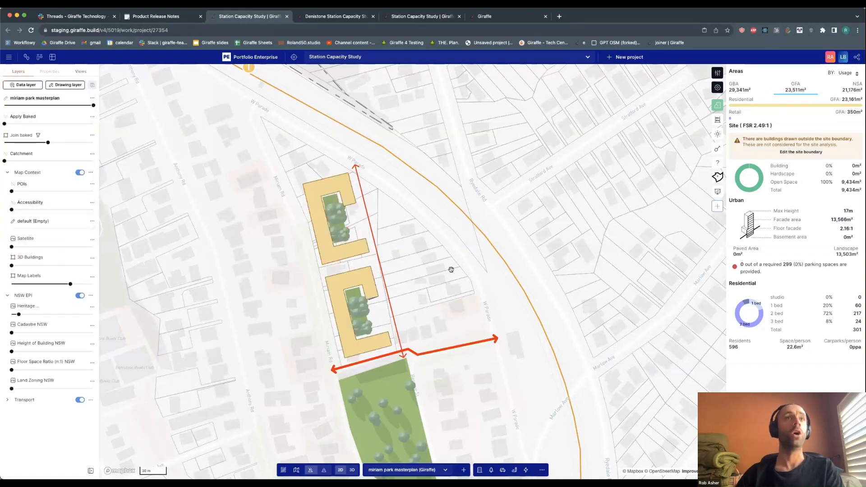
- Save the Residential usage with a 13/30/49/8% studio-to-3-bed mix and studio, 1 bed and 2 bed sizes of 55, 70 and 100 m²
left_click(718, 73)
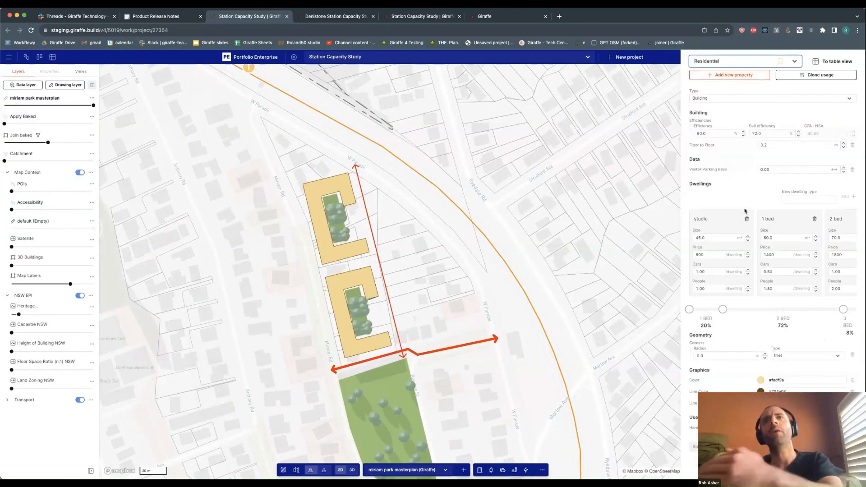
left_click_drag(722, 311, 761, 310)
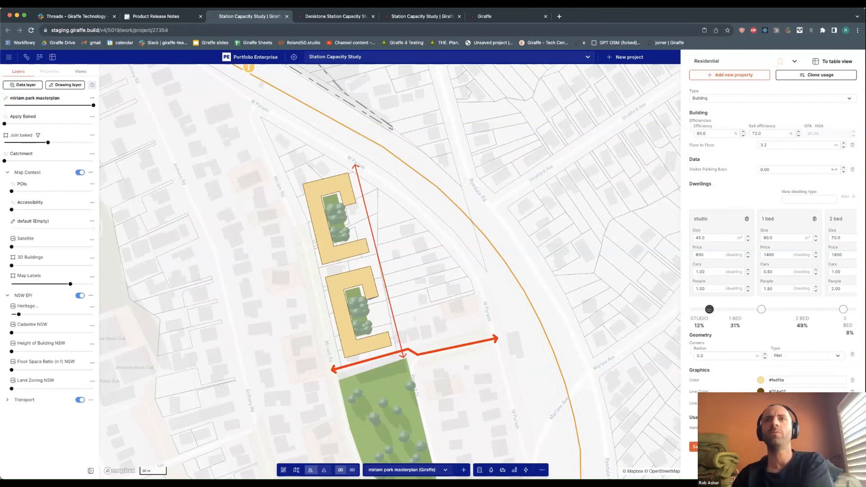
left_click(781, 234)
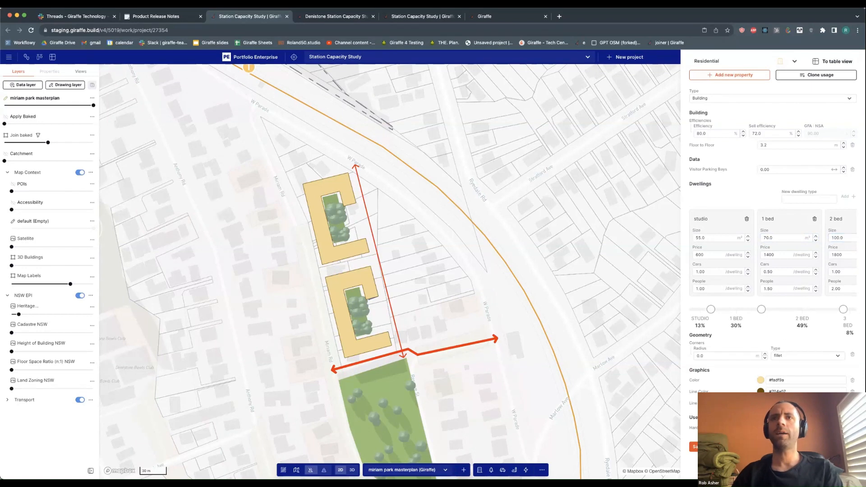
left_click(626, 364)
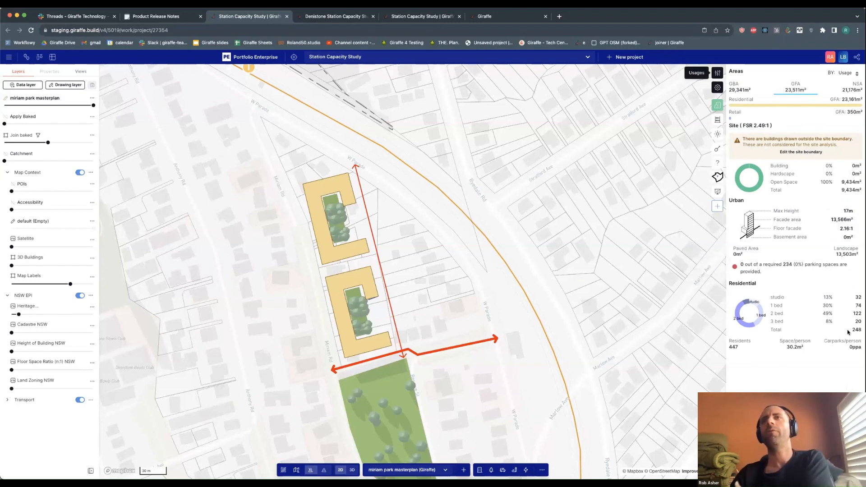
- Examine the two courtyard buildings in 3D together with their surroundings, the park and the nearby station
right_click_drag(558, 273, 341, 252)
scroll(341, 251, "up", 3)
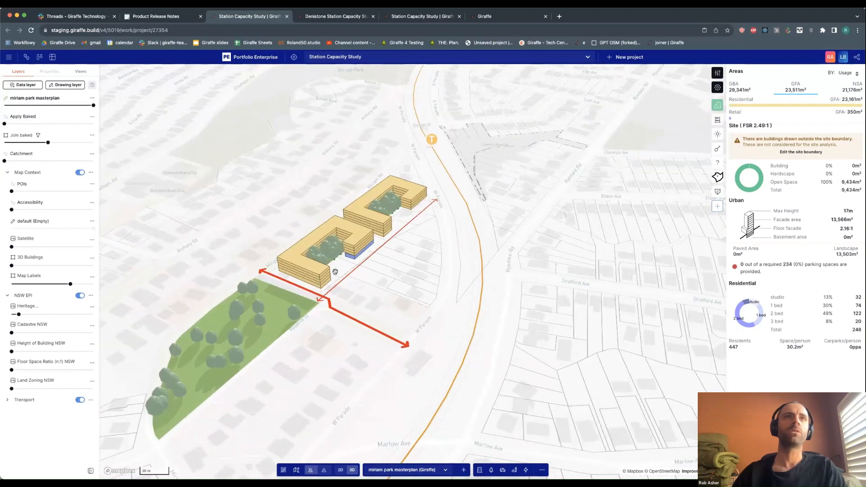
right_click_drag(416, 267, 376, 227)
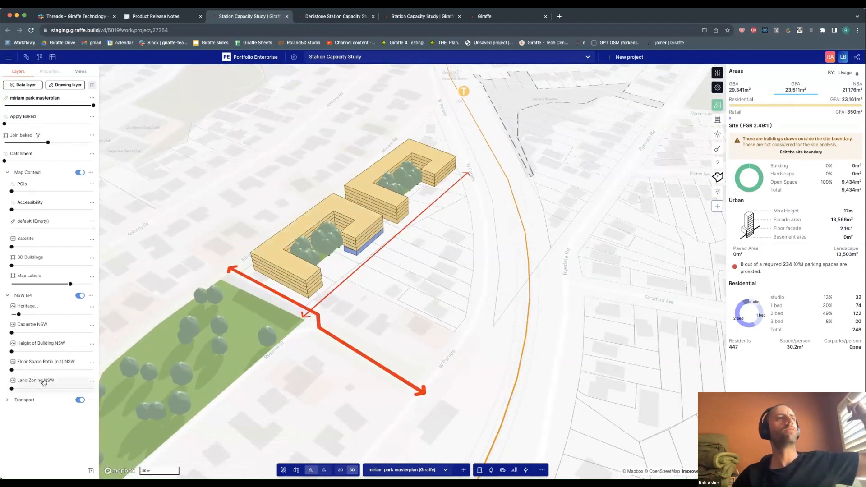
scroll(291, 305, "down", 10)
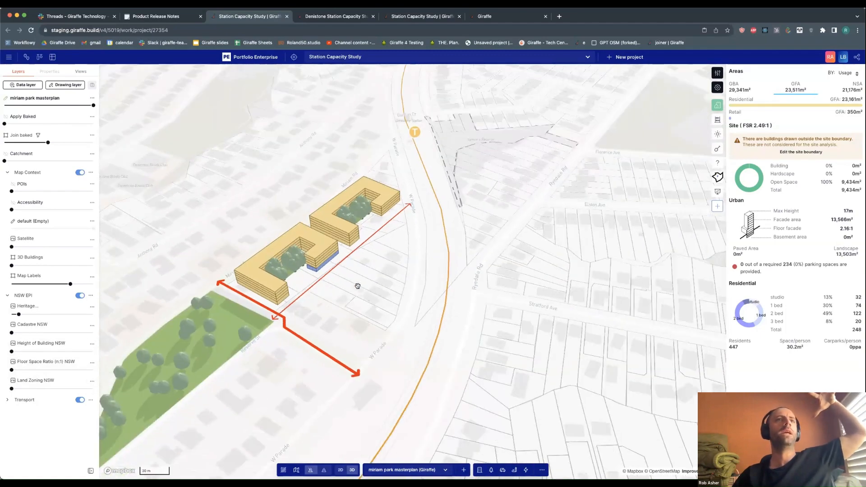
scroll(312, 246, "up", 5)
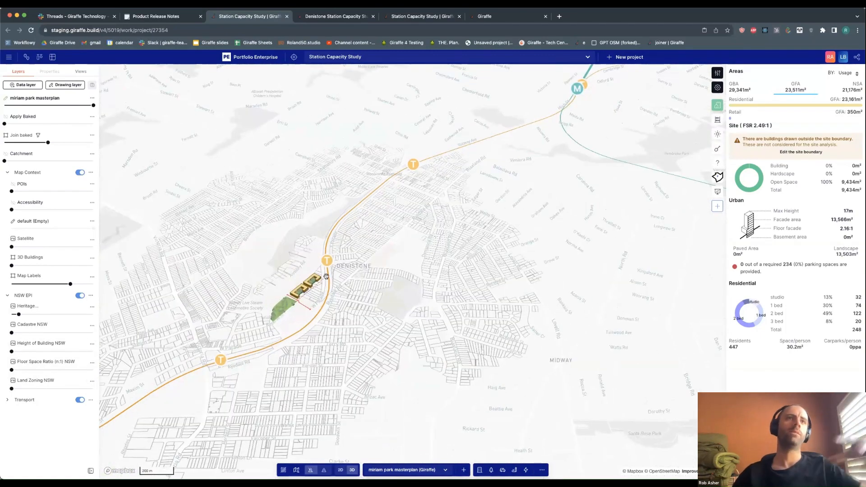
scroll(298, 289, "down", 3)
scroll(315, 280, "up", 8)
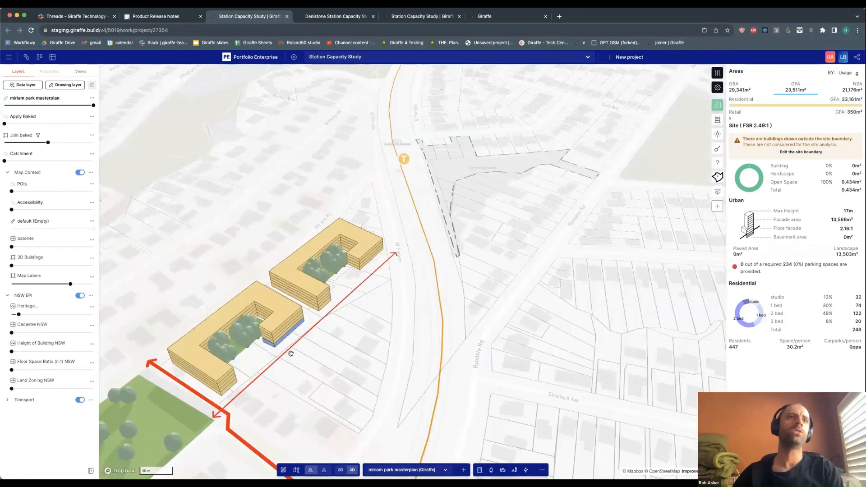
scroll(327, 274, "down", 2)
scroll(348, 343, "up", 6)
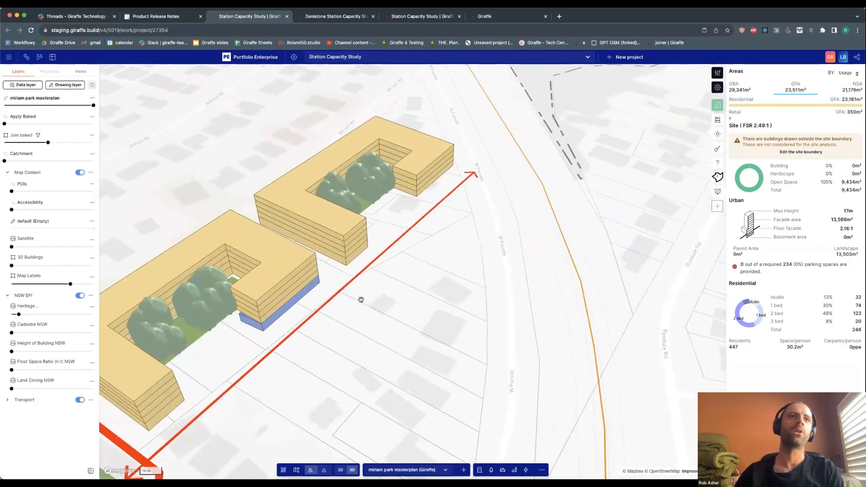
left_click_drag(358, 313, 364, 289)
scroll(366, 288, "down", 4)
right_click_drag(349, 292, 390, 348)
key("r")
left_click(383, 358)
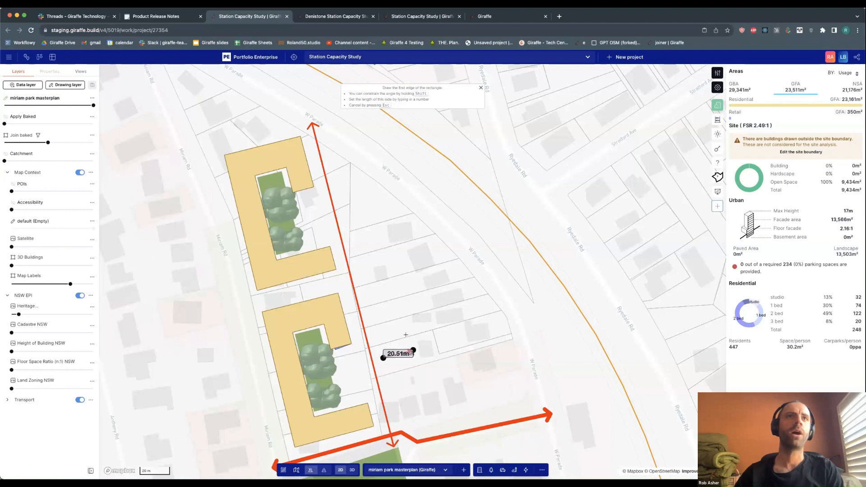
left_click(367, 192)
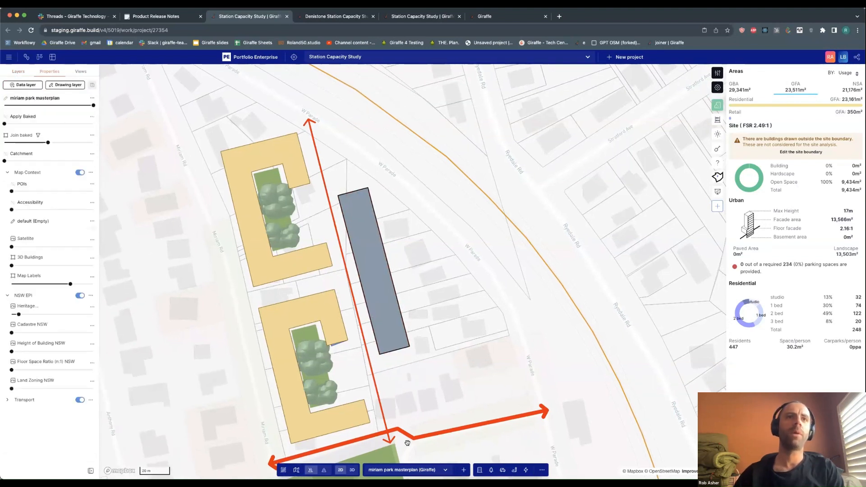
key("Delete")
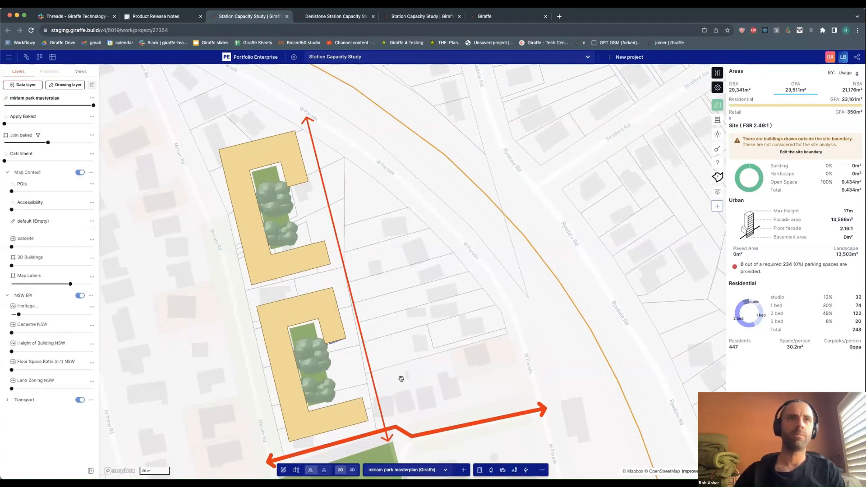
- Draw an Avenue about 227 m long along the thin red arrow beside the courtyard buildings and shift it slightly away from them
left_click(526, 470)
left_click(471, 445)
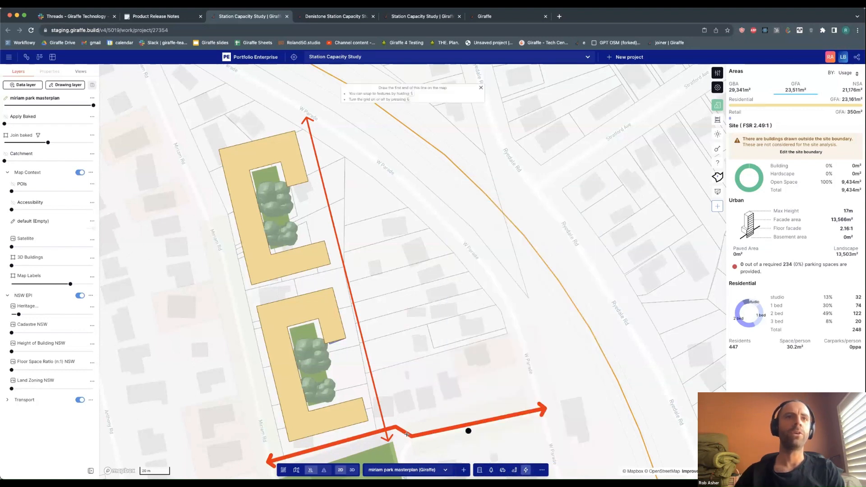
left_click(386, 447)
double_click(305, 113)
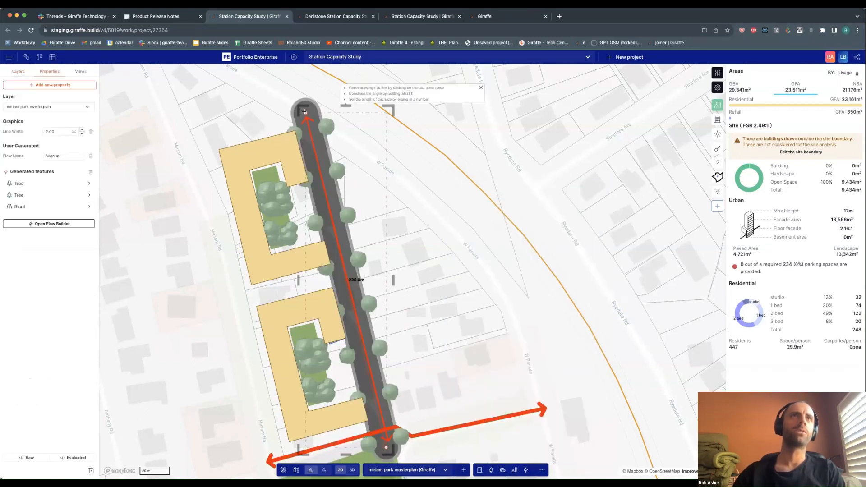
right_click_drag(490, 285, 332, 302)
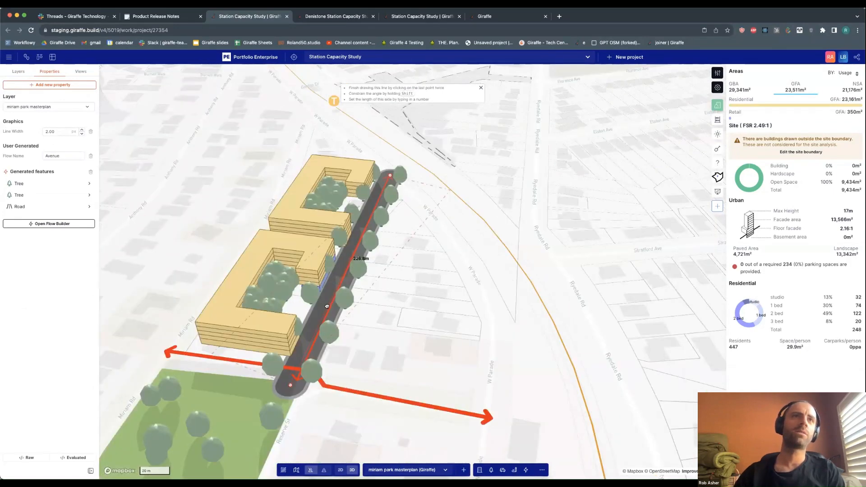
left_click_drag(327, 306, 336, 308)
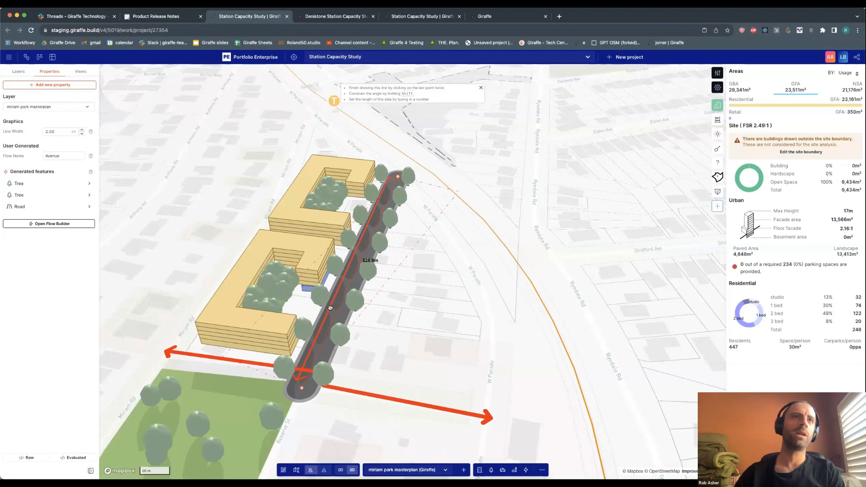
- Set the avenue's road width to 5 m and footpath width to 8.1 m, and shorten its park end to about 220 m overall
left_click(43, 206)
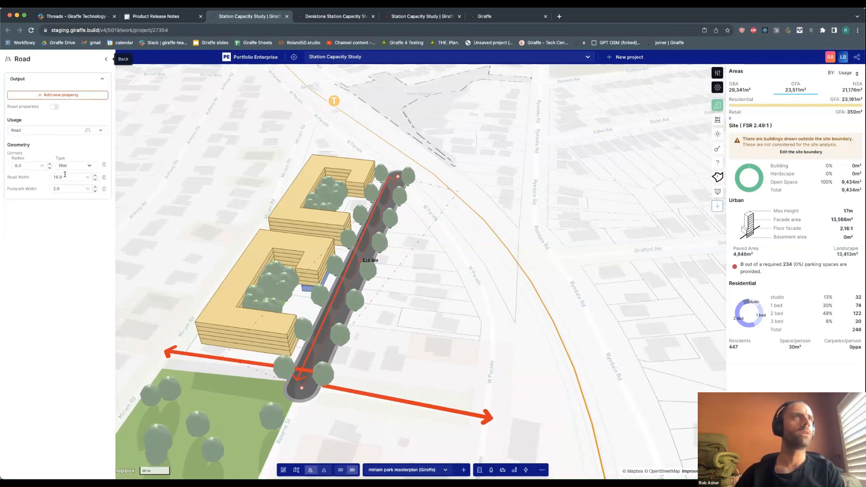
key("Tab")
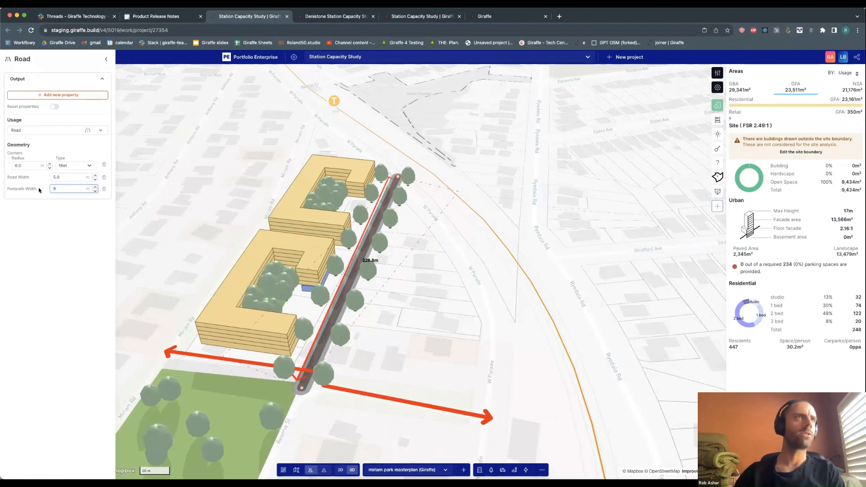
type("9")
key("Return")
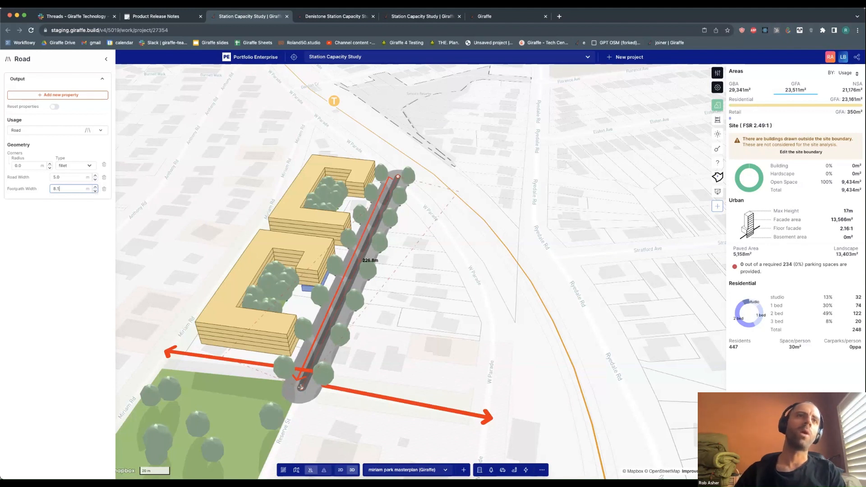
left_click_drag(301, 387, 303, 378)
left_click(363, 305)
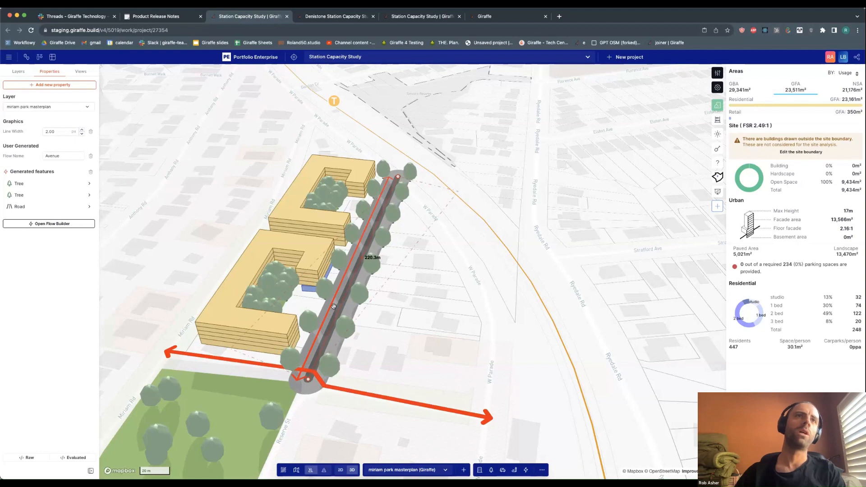
- Extend the courtyard landscape of the building nearest the park towards the avenue, giving it an area of about 1,315 m²
right_click_drag(334, 306, 329, 332)
left_click(281, 295)
left_click(287, 289)
left_click(282, 296)
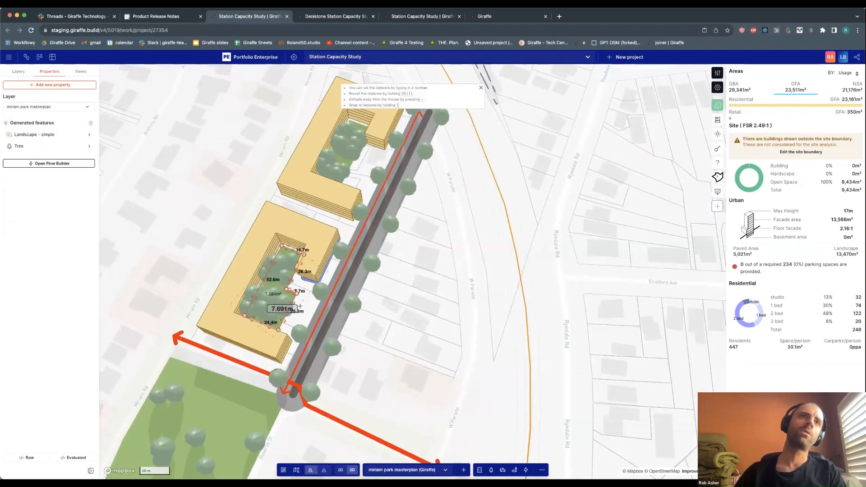
left_click(304, 307)
left_click_drag(276, 309, 298, 283)
scroll(370, 248, "down", 1)
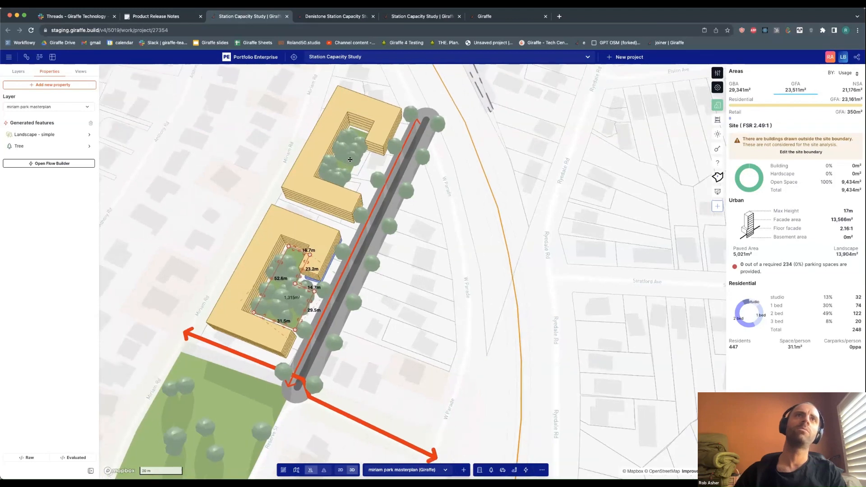
- Extend the courtyard landscape of the building nearest the station towards the avenue, giving it an area of about 1,200 m²
left_click(347, 159)
left_click(351, 170)
left_click(370, 176)
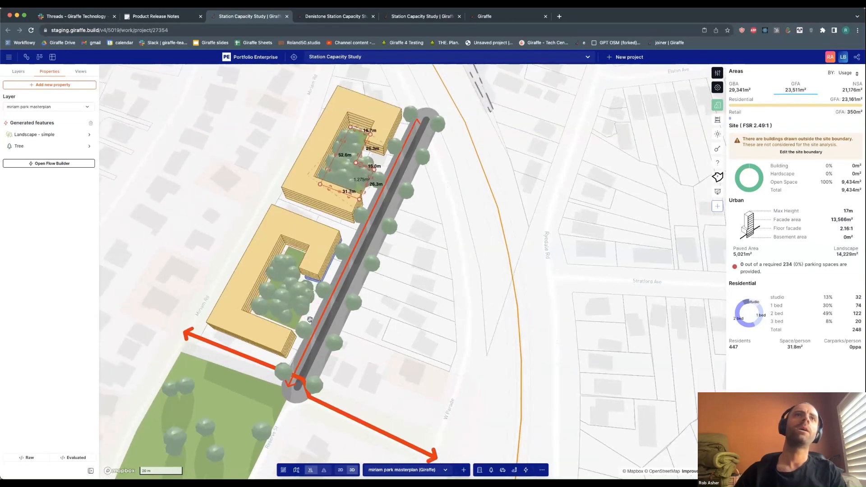
scroll(359, 162, "up", 1)
left_click(323, 168)
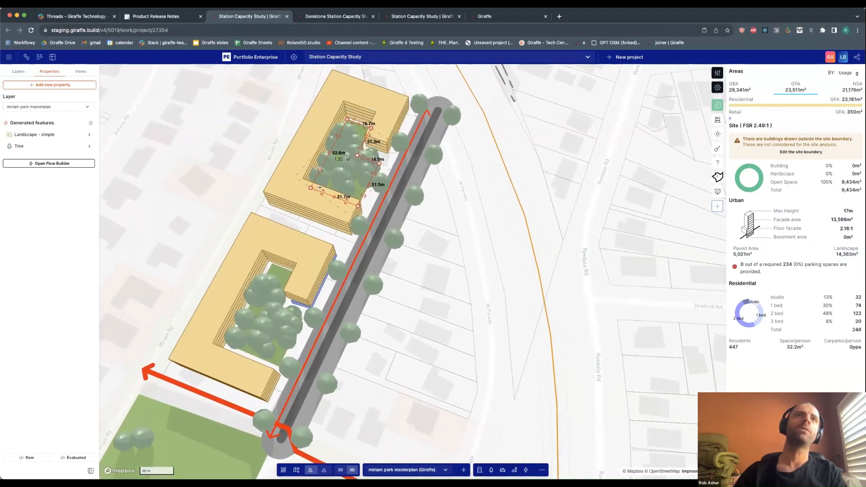
key("Escape")
left_click(433, 284)
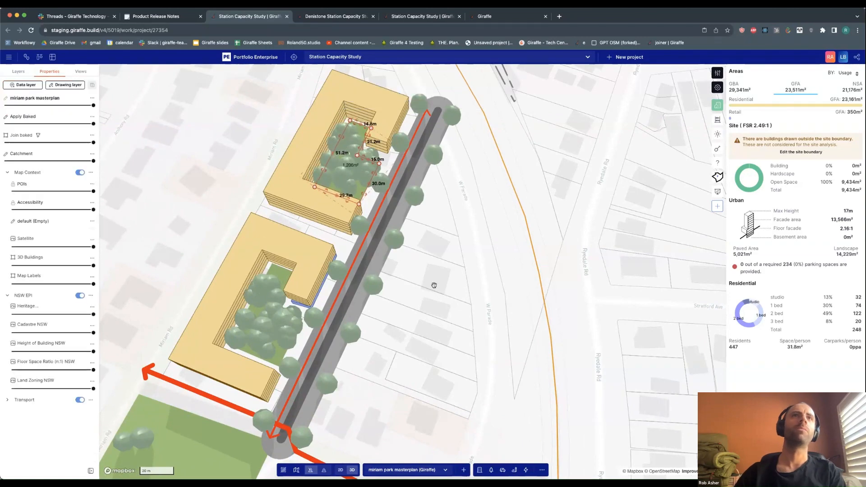
- Duplicate the station-side courtyard building with its landscape and place the copy across the avenue, rotated so its courtyard opens onto the avenue
right_click_drag(433, 284, 445, 307)
scroll(441, 303, "down", 2)
left_click(266, 229)
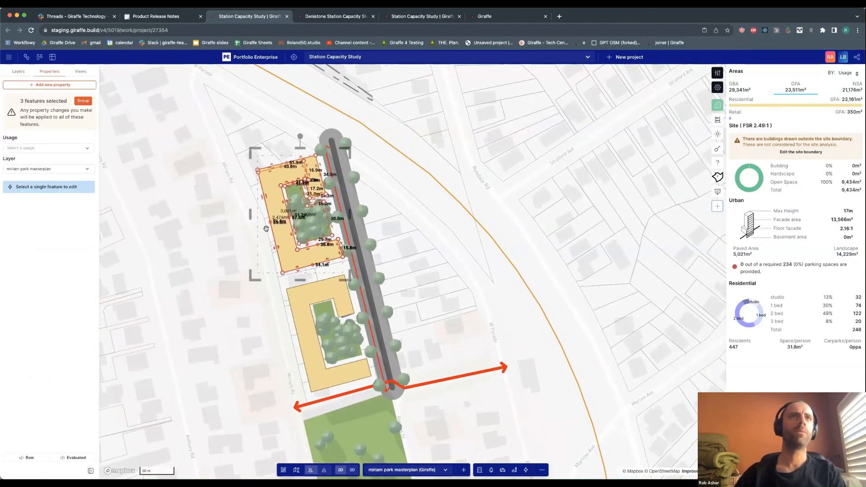
key("ctrl+c")
key("ctrl+v")
key("r")
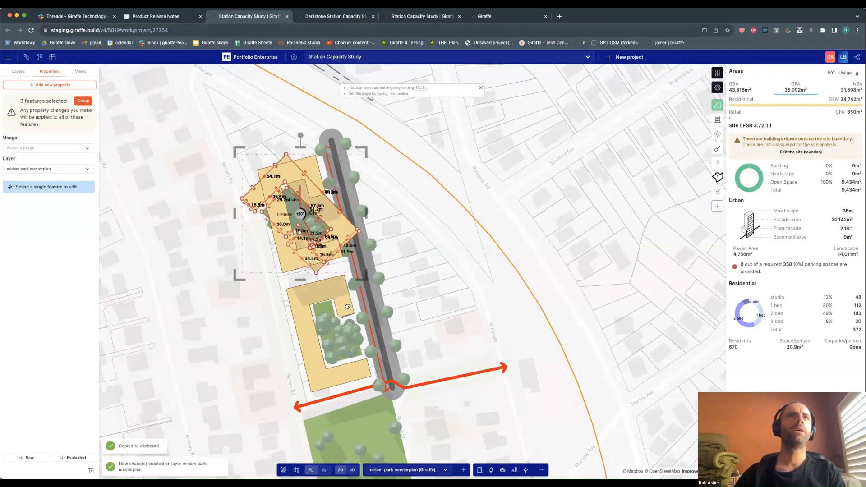
left_click(315, 266)
left_click_drag(325, 223, 452, 287)
left_click(478, 273)
- Set the new building's lower residential section to 3 levels and stack a 1-level copy above it, its station-side wing set back to about 44 m
right_click_drag(478, 272, 435, 233)
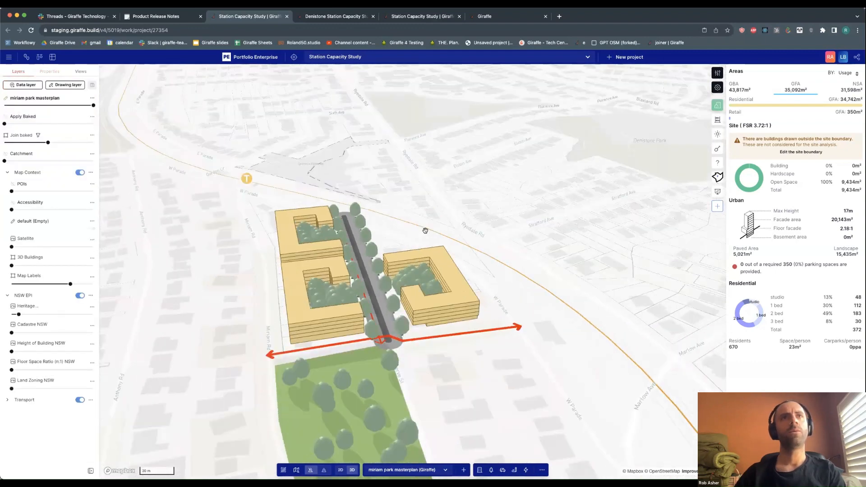
scroll(454, 267, "up", 5)
left_click(360, 277)
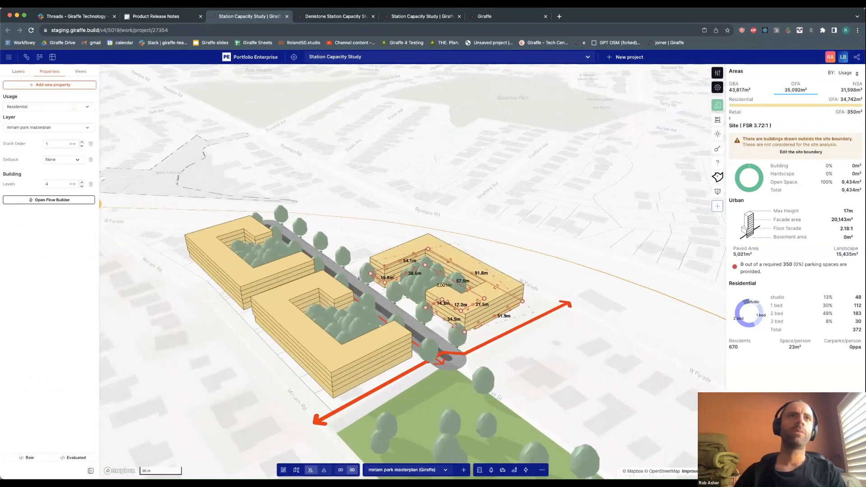
scroll(360, 276, "up", 8)
left_click_drag(360, 276, 379, 275)
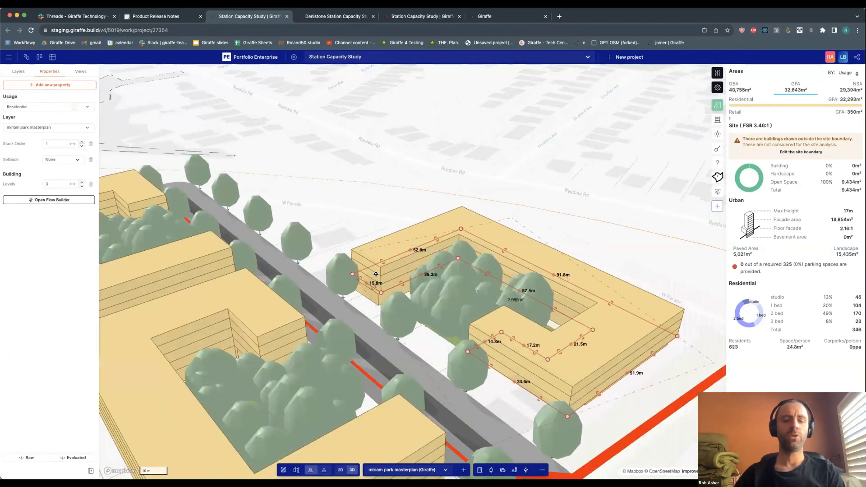
key("ctrl+v")
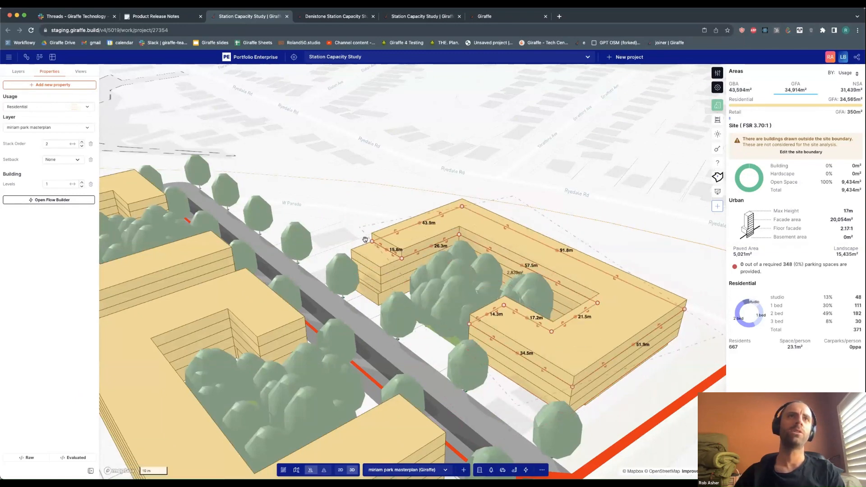
- Shorten the 3-level section's station-side wing to about 50 m, and set the top level's park-side wing back to about 49 m
right_click_drag(442, 243, 330, 264)
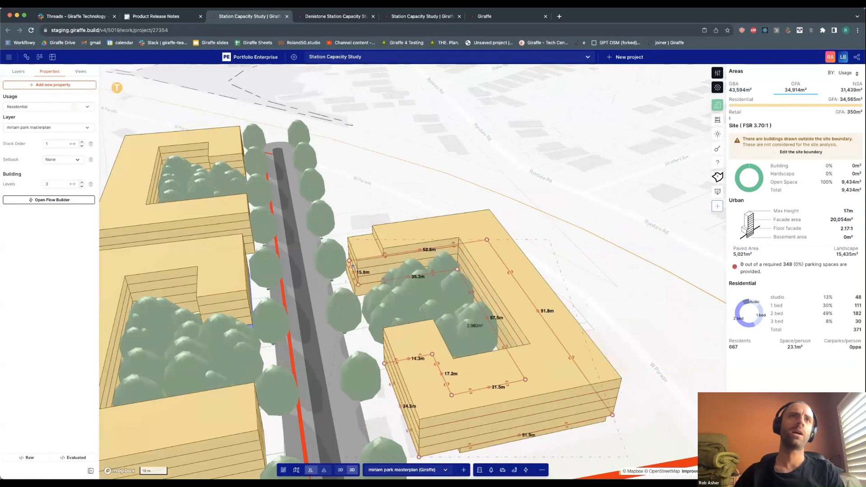
left_click_drag(596, 258, 579, 227)
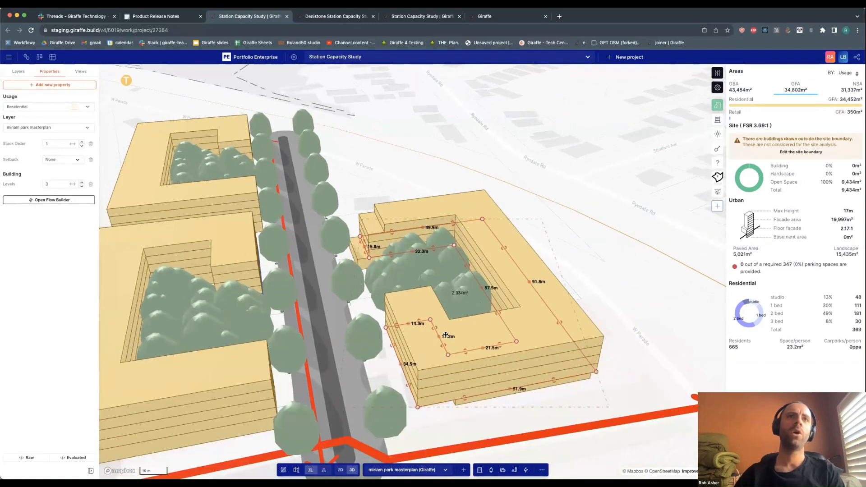
left_click(421, 174)
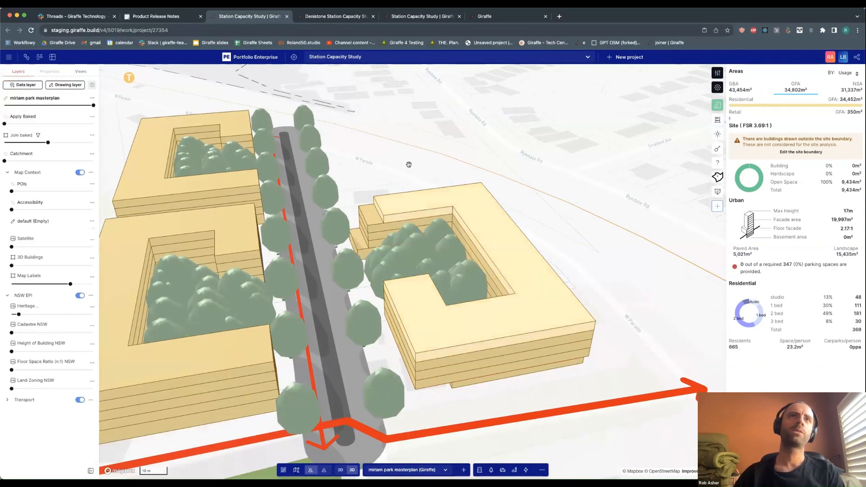
left_click(401, 195)
left_click_drag(392, 305, 402, 303)
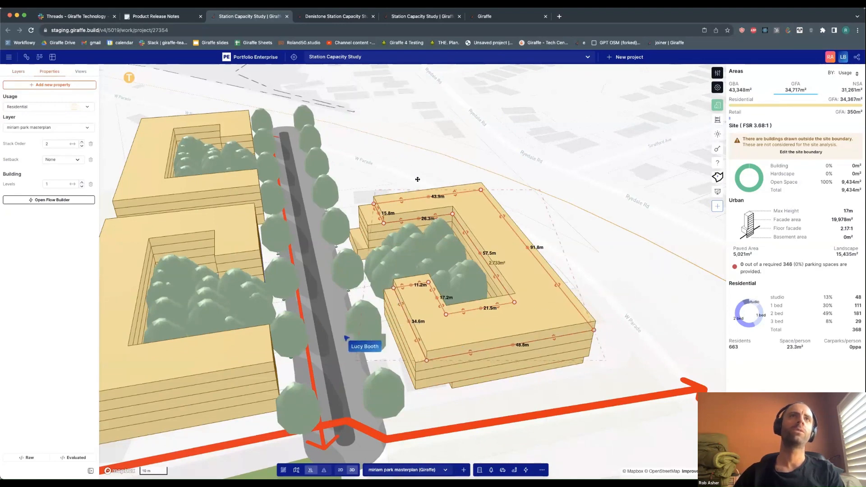
- Open the Design Library and choose the project "template - hotel" as the import source
right_click_drag(418, 180, 308, 176)
left_click_drag(278, 170, 325, 184)
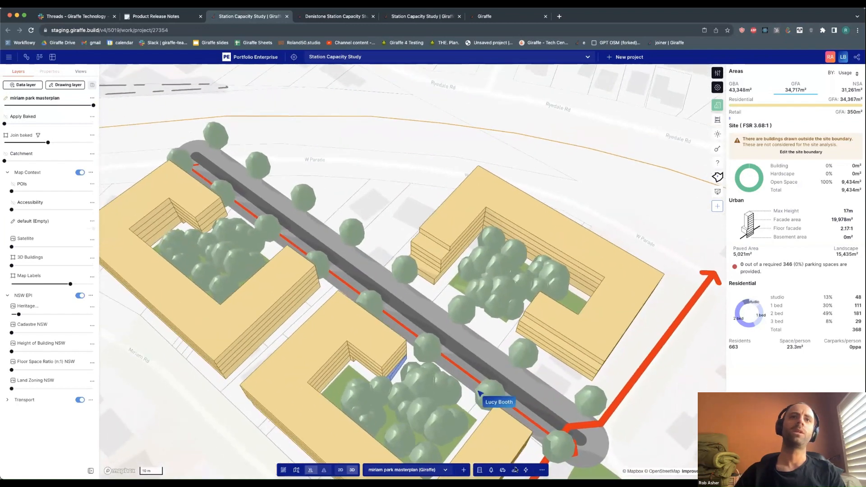
left_click(542, 470)
left_click(537, 456)
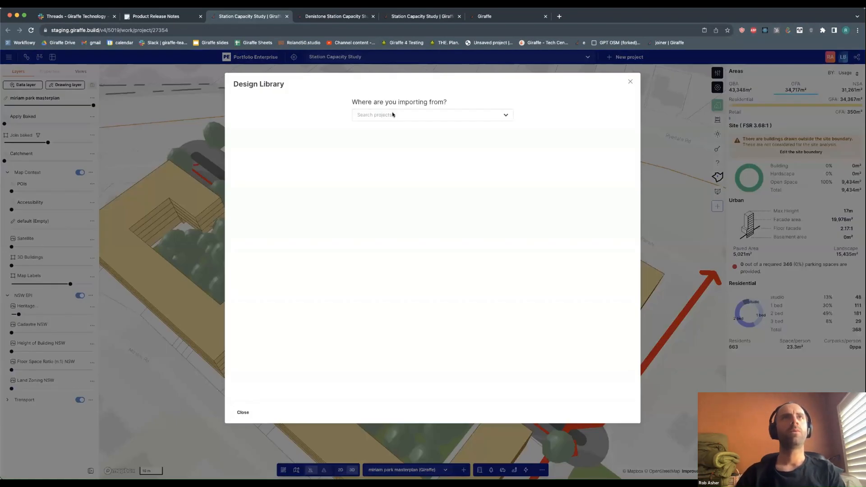
left_click(392, 115)
type("temp")
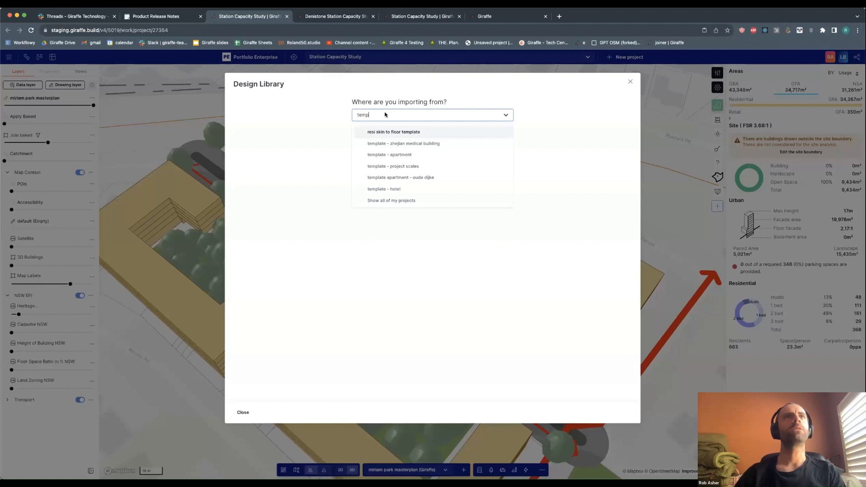
left_click(398, 188)
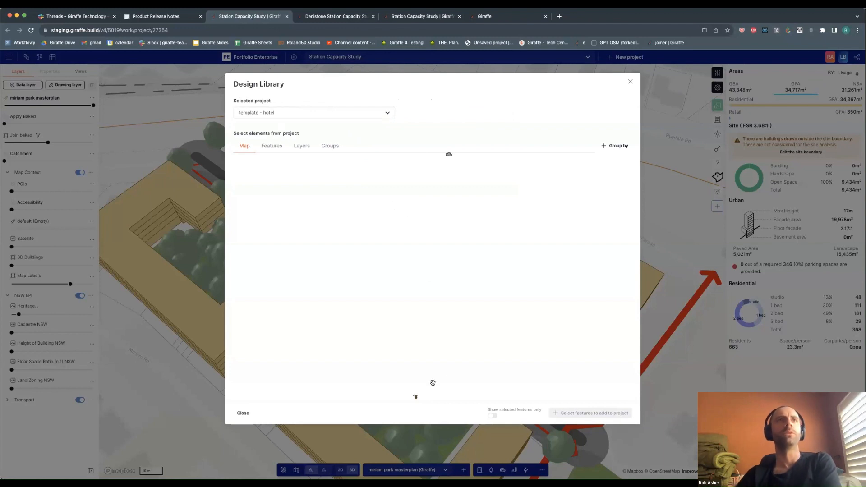
- Import the Generic 3D building feature from the hotel template into the project, keeping both versions of the duplicate unit usages
left_click(270, 147)
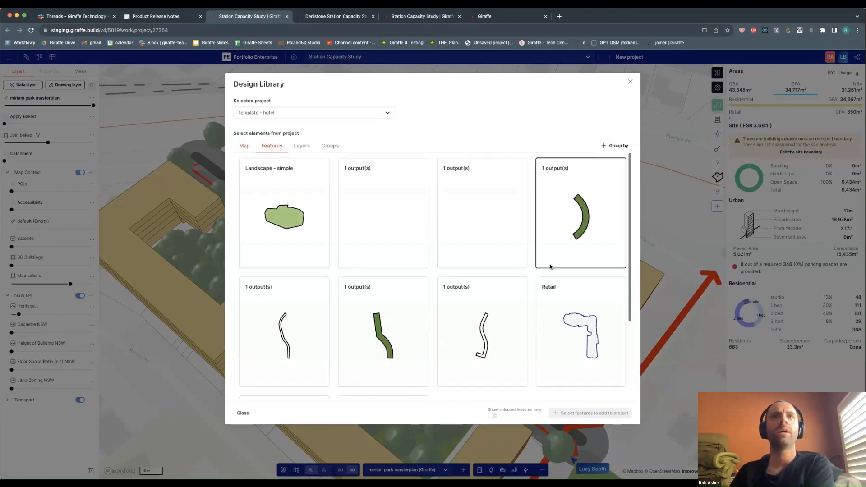
scroll(435, 279, "down", 3)
scroll(392, 253, "up", 3)
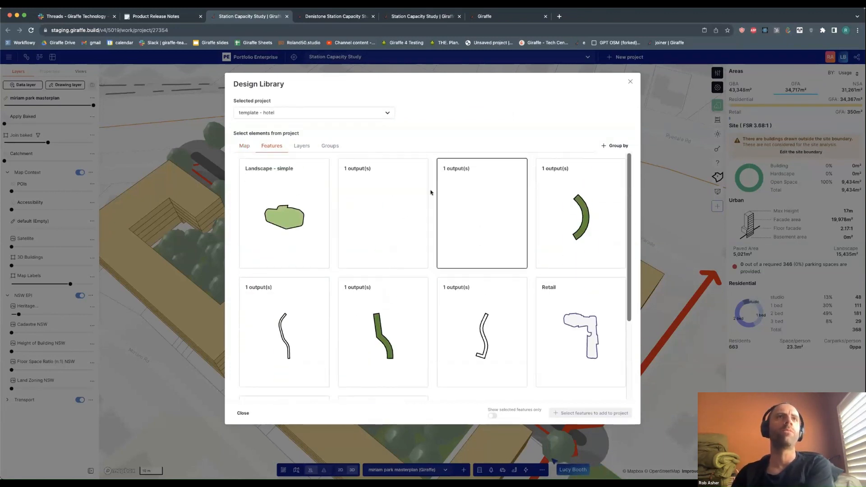
scroll(313, 206, "down", 3)
left_click(319, 334)
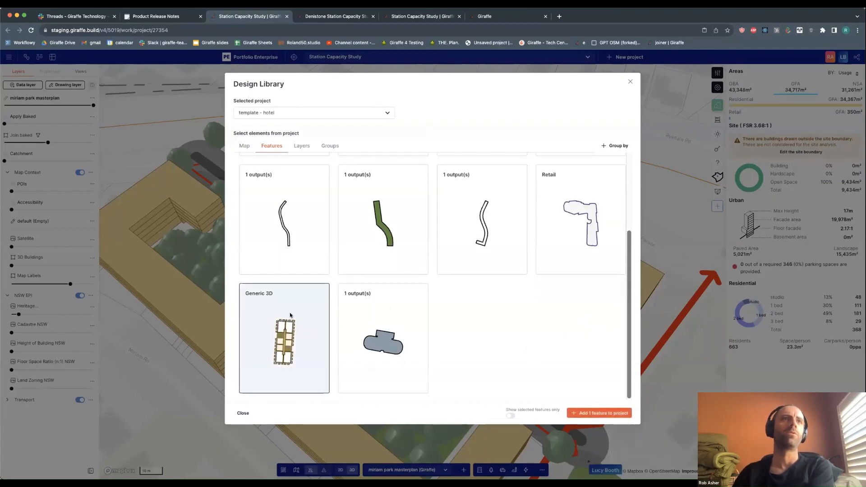
left_click(595, 414)
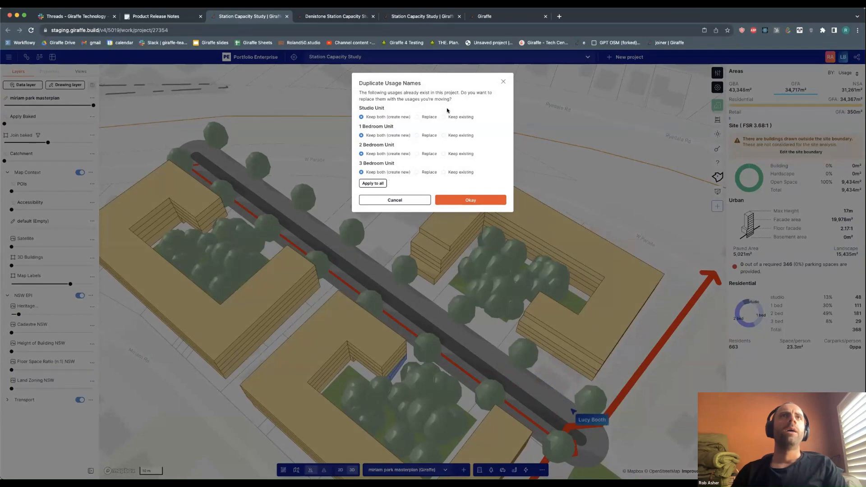
left_click(458, 200)
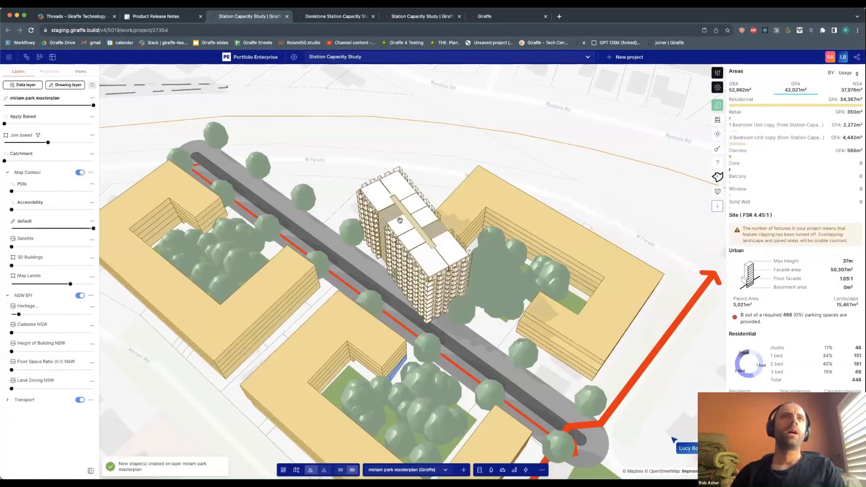
- Move the imported template building onto the vacant land between the avenue and W Parade and set its base height to 5.2 m
left_click(400, 220)
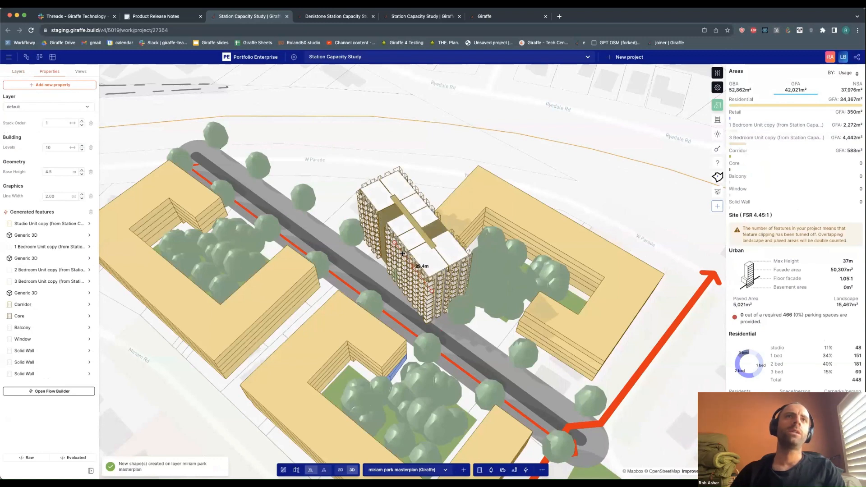
left_click_drag(402, 253, 344, 190)
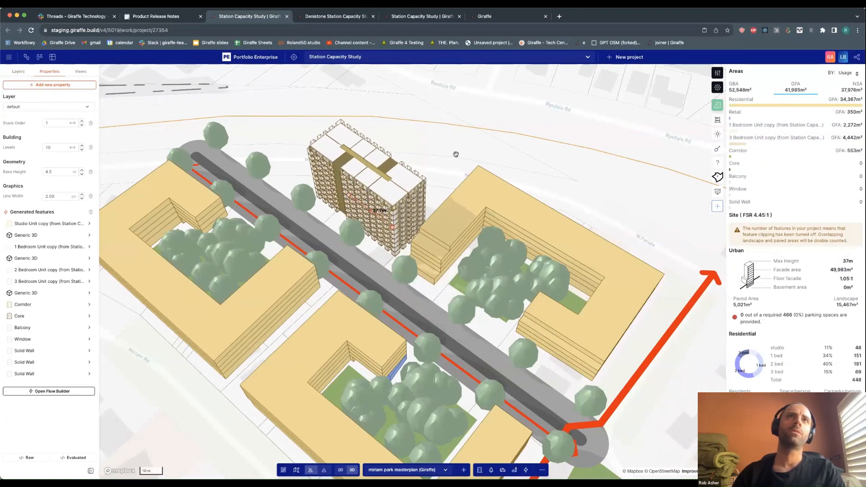
right_click_drag(456, 154, 522, 270)
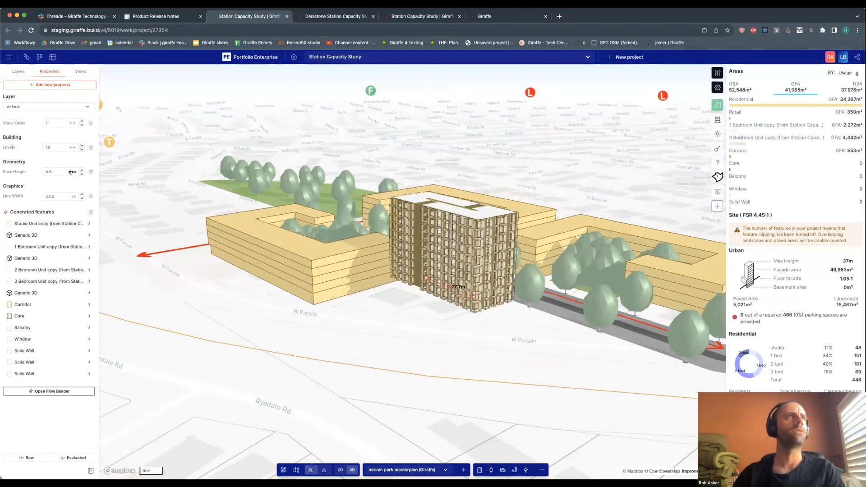
left_click(379, 319)
scroll(486, 280, "up", 3)
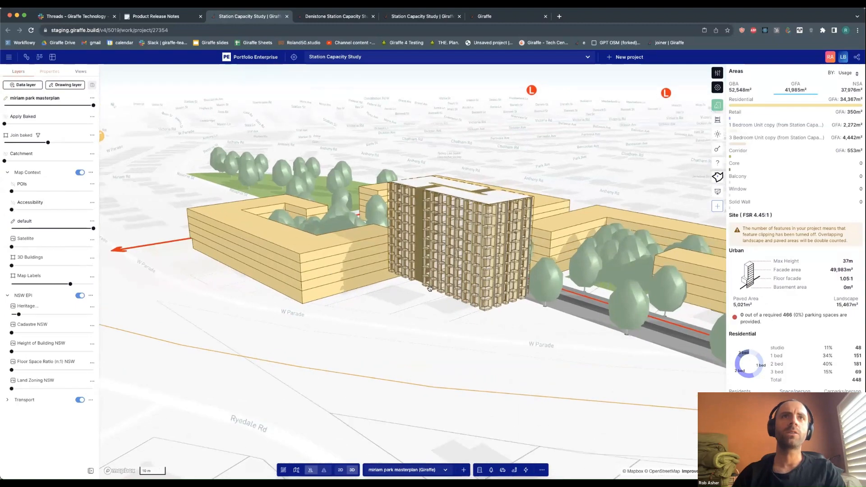
scroll(486, 280, "up", 3)
left_click(404, 271)
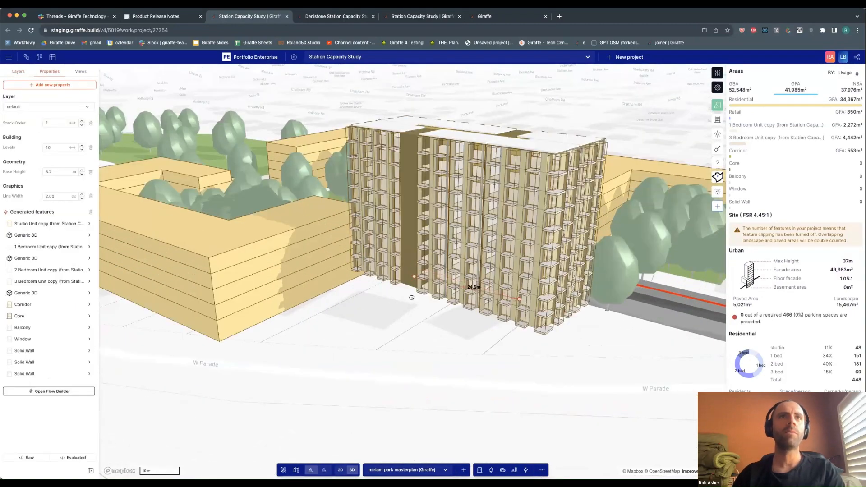
- Shorten the imported building to about 23 m and set its levels to 8
left_click_drag(405, 298, 406, 298)
right_click_drag(416, 329, 236, 275)
scroll(301, 279, "down", 3)
key("Down")
key("Down")
left_click(282, 307)
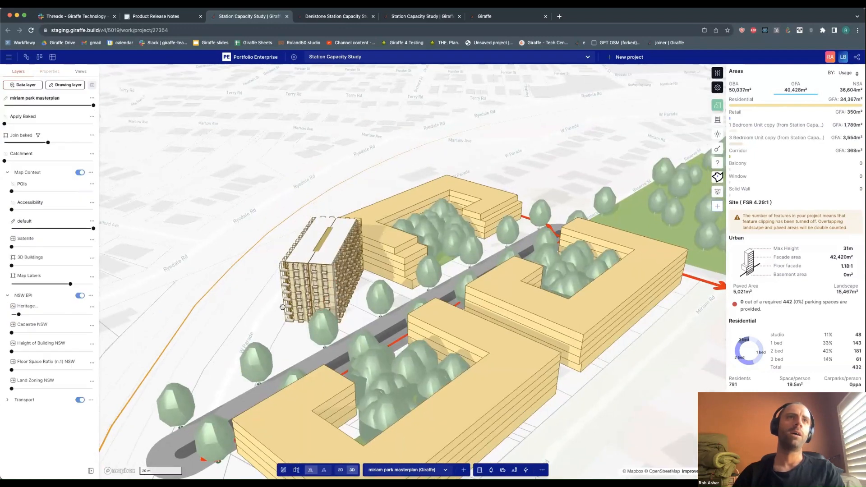
- Sketch a wedge-shaped footprint around the imported building, about 66.7 m along the avenue and 47.9 m at the wide end, tapering to 9.7 m
key("r")
left_click(349, 111)
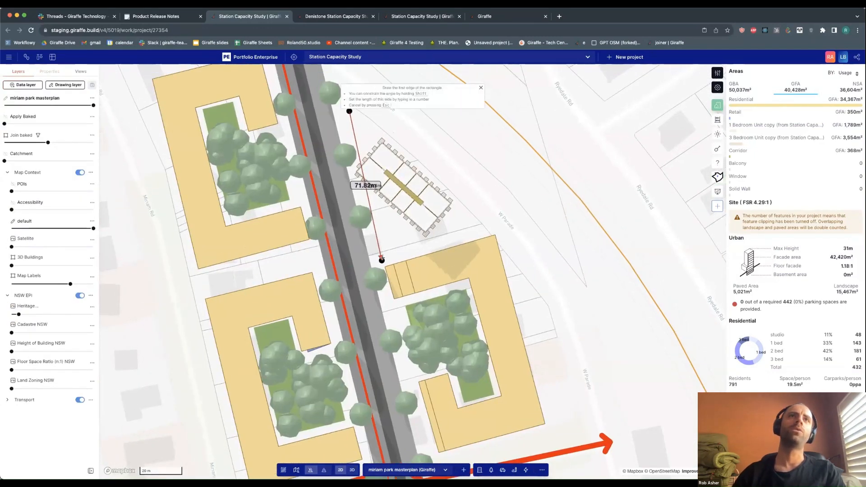
left_click(382, 249)
left_click(489, 201)
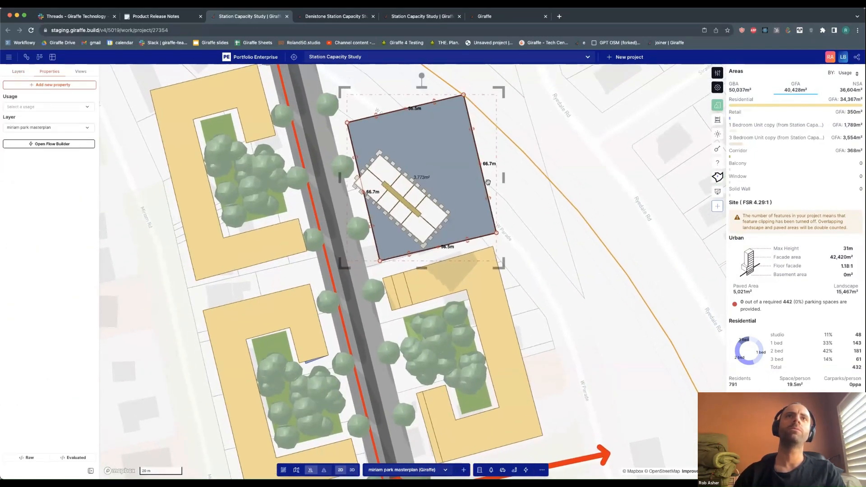
left_click_drag(486, 203, 469, 208)
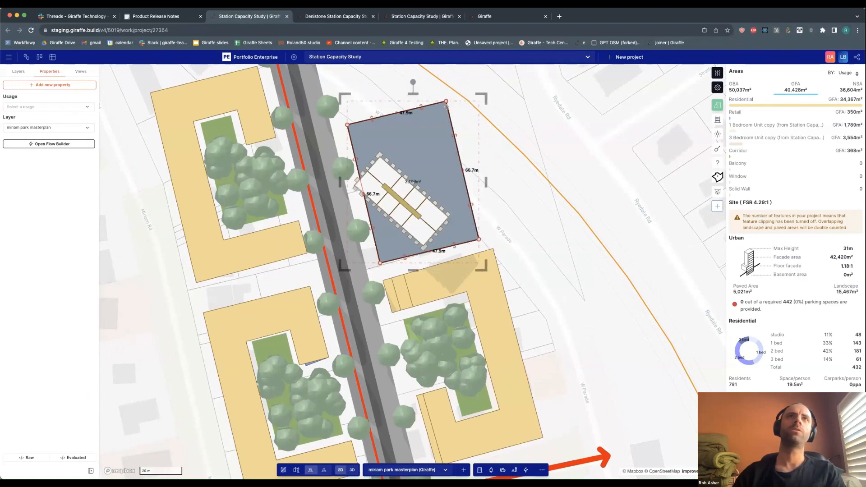
left_click_drag(447, 103, 364, 120)
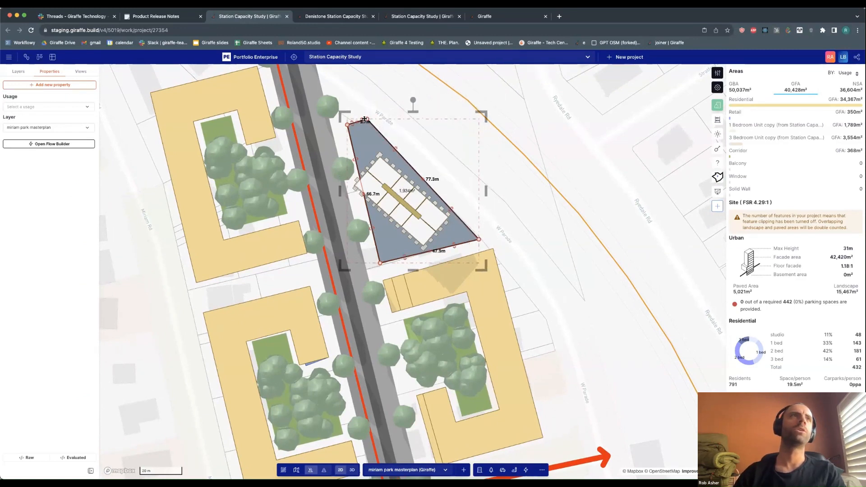
- Assign the Retail usage to the wedge-shaped footprint and set it to 1 level
left_click(46, 106)
left_click(47, 163)
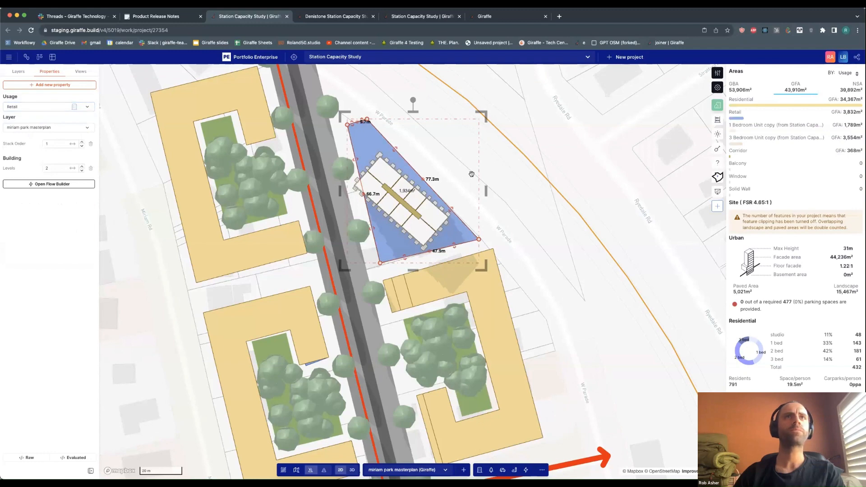
right_click_drag(471, 174, 427, 197)
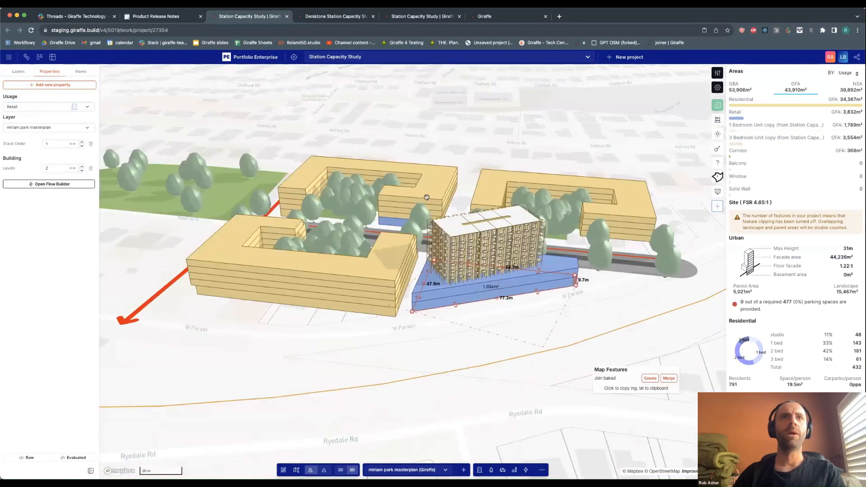
left_click(82, 170)
- Add the Corner Type property to the retail podium and round its corners with a fillet radius of 6 m
left_click(49, 85)
type("cor")
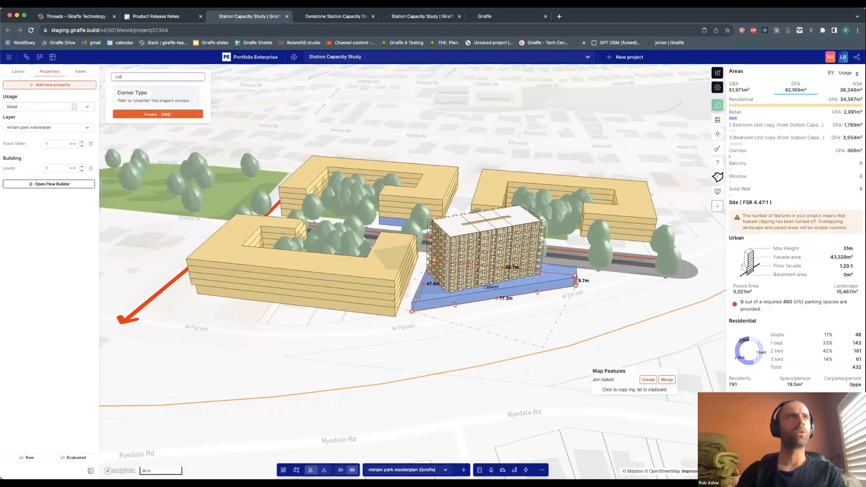
left_click(140, 97)
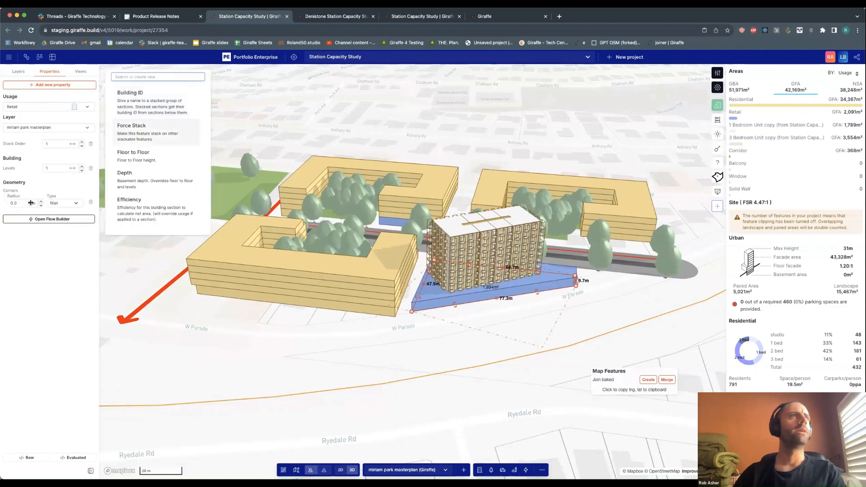
left_click(482, 193)
double_click(12, 202)
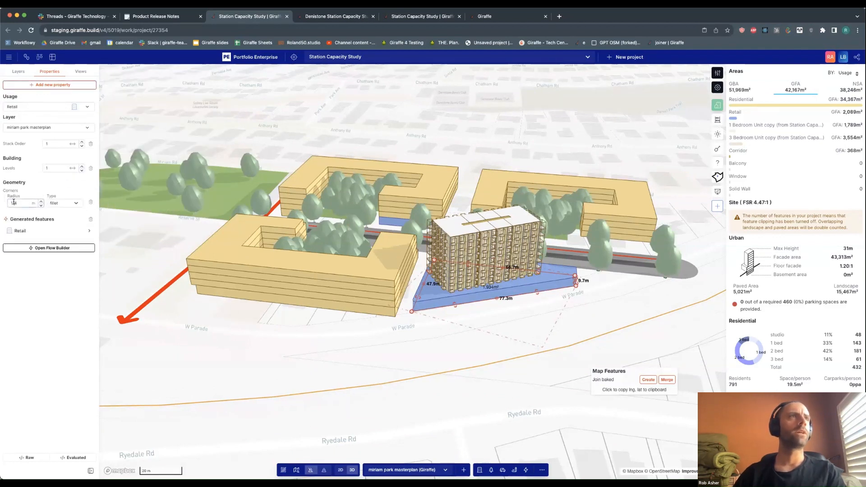
type("6")
left_click(409, 318)
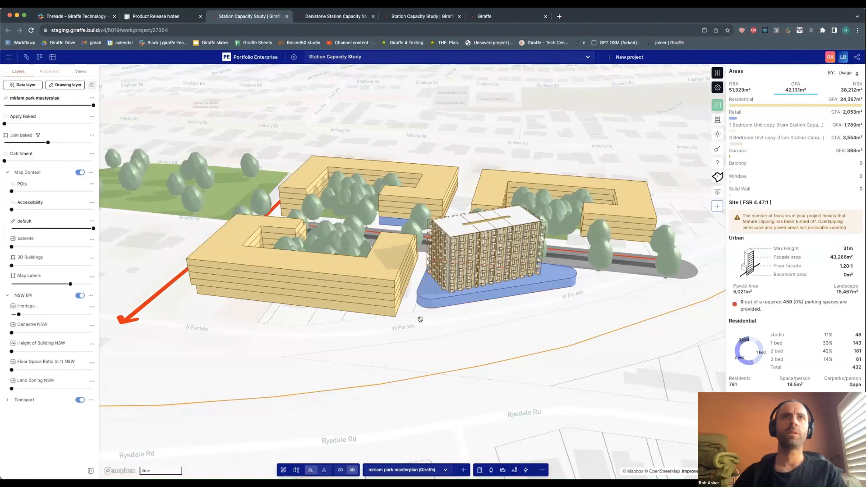
- Inspect the imported building's facade and the generated 1 Bedroom Unit feature's settings
right_click_drag(409, 318, 161, 264)
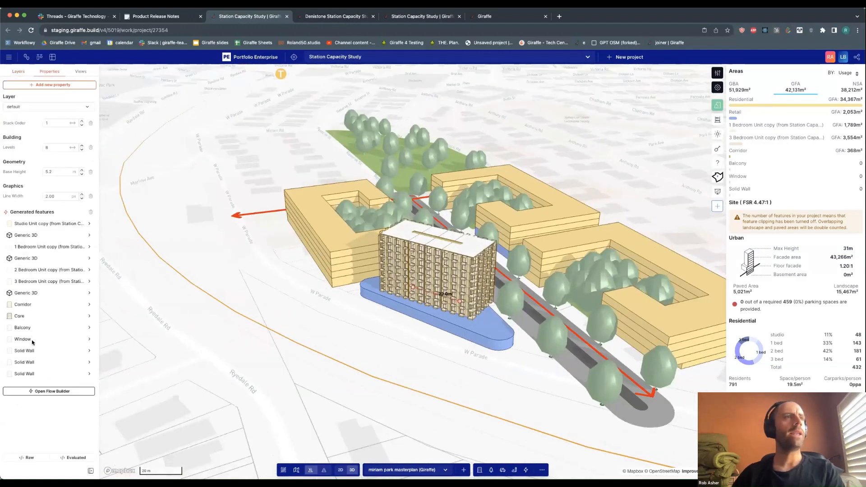
scroll(342, 243, "up", 5)
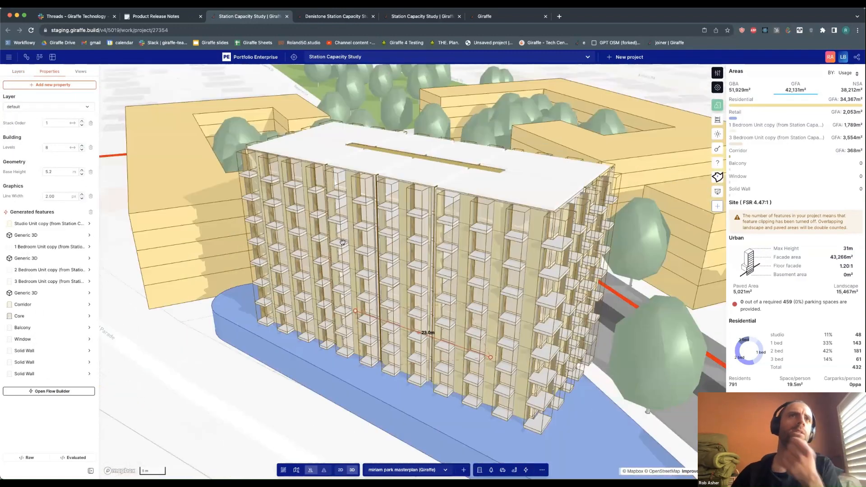
scroll(342, 243, "up", 3)
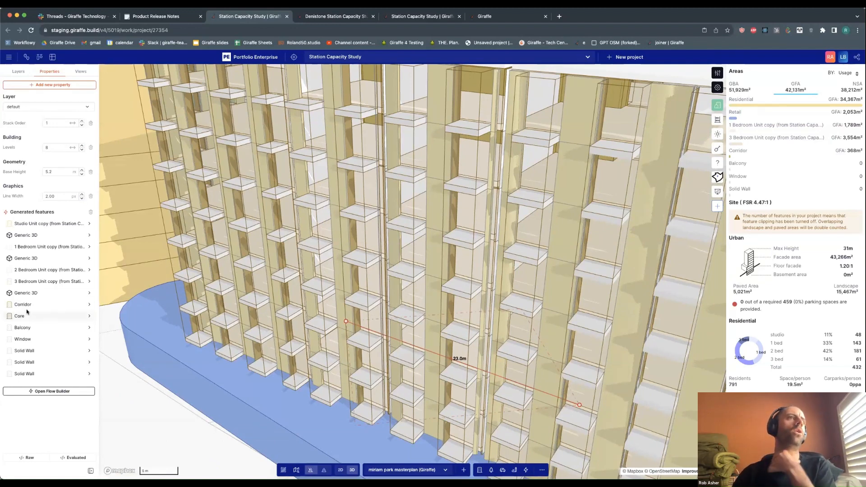
left_click(32, 245)
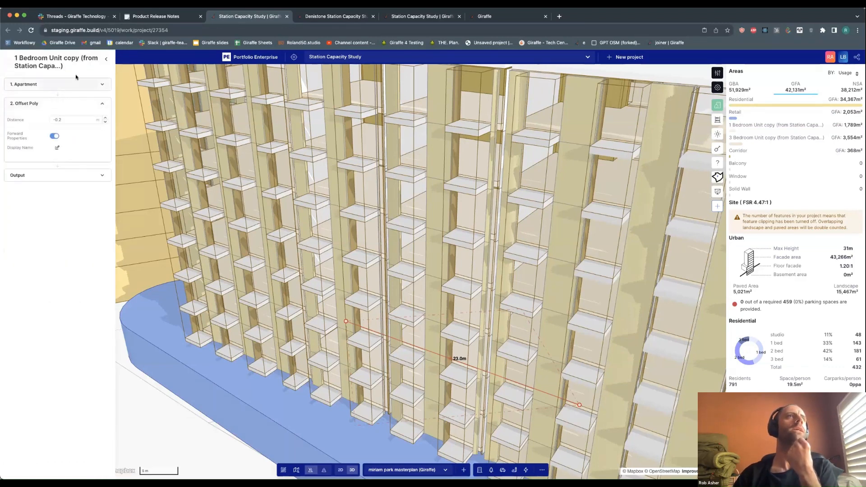
left_click(107, 57)
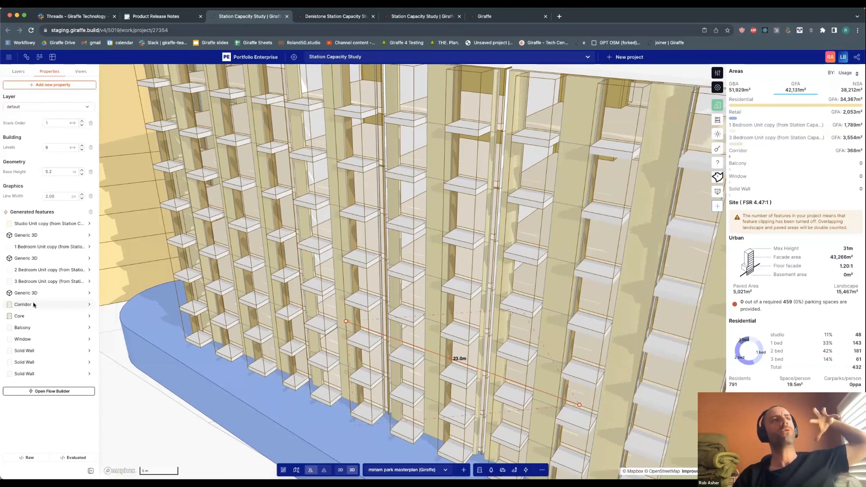
- Set the Stroke Dash spacing of the generated Balcony feature to 4.00 m and check its output and Offset Poly settings
left_click(35, 328)
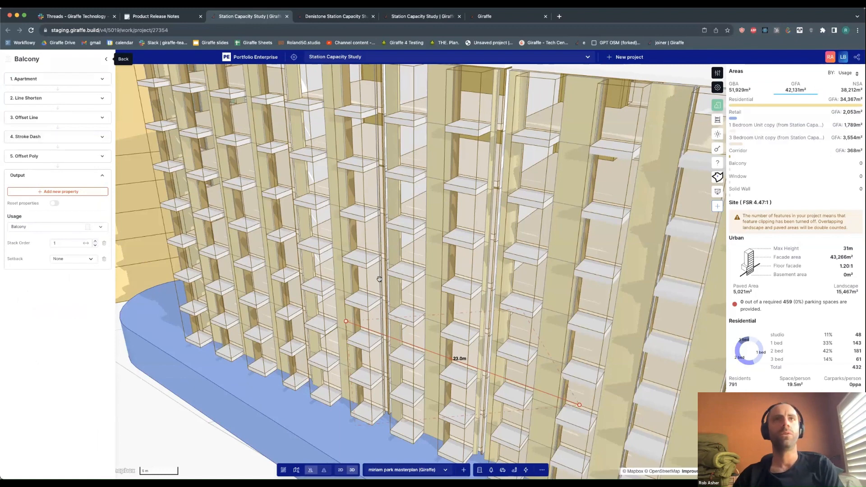
left_click(55, 137)
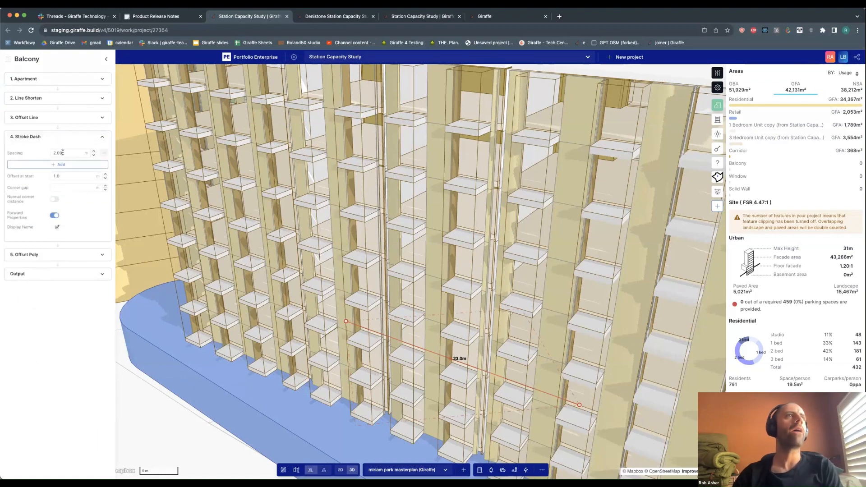
left_click(59, 154)
type("5")
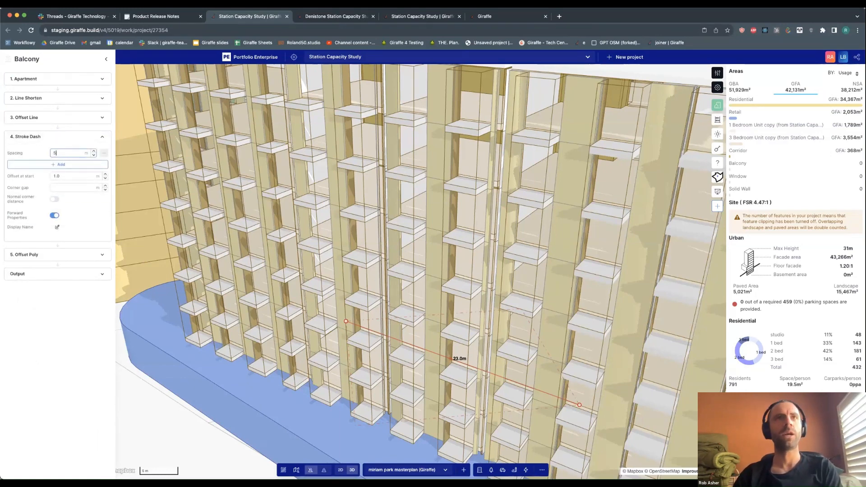
key("BackSpace")
type("4.00")
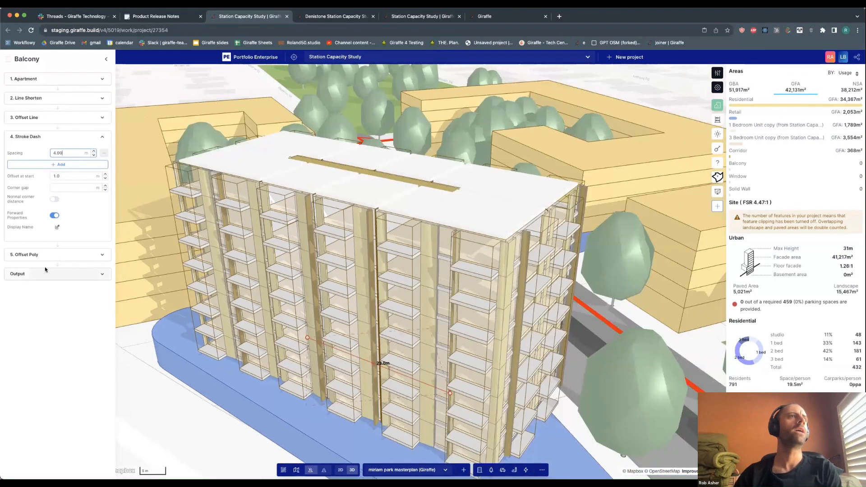
left_click(42, 274)
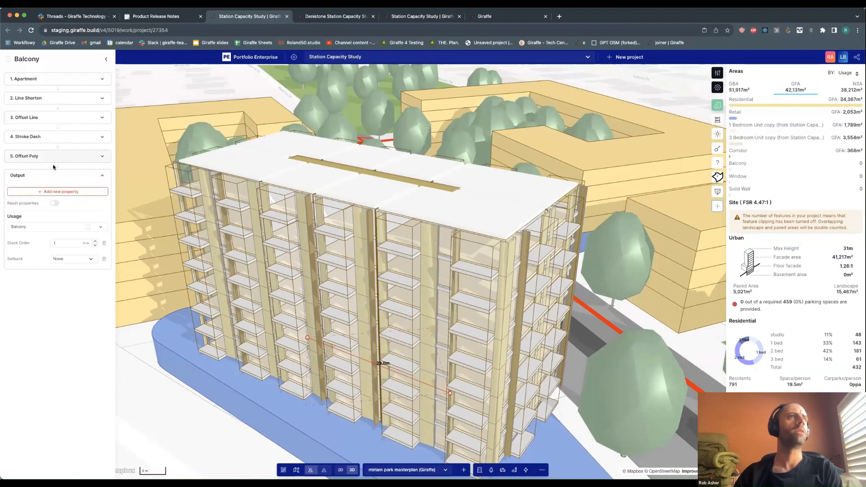
left_click(53, 158)
left_click(73, 173)
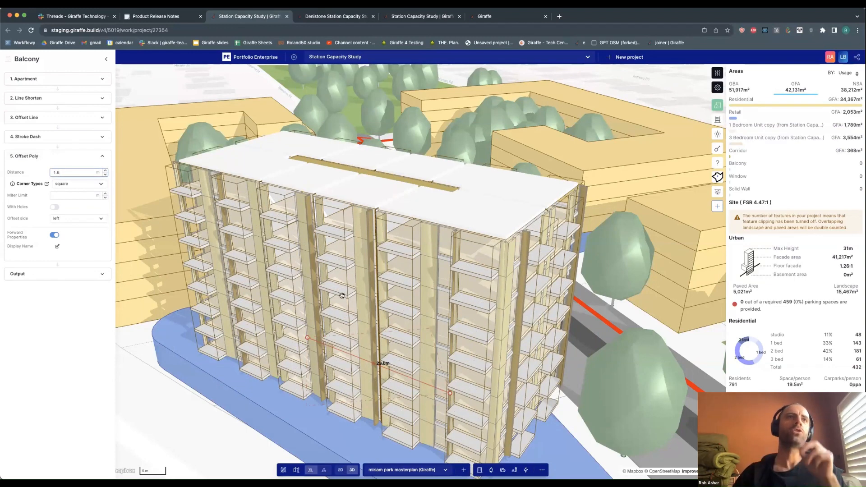
scroll(330, 298, "down", 5)
left_click(262, 322)
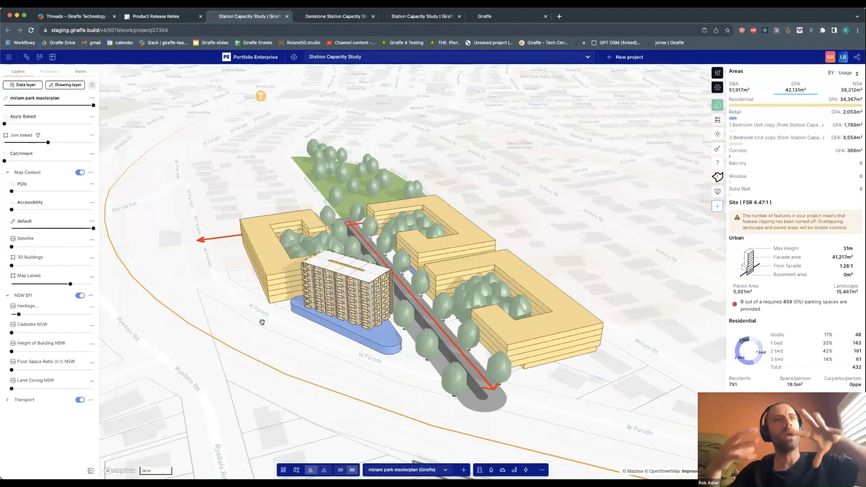
- Lengthen the imported building slightly and trim the retail podium back at the end facing the neighbouring courtyard block
left_click(377, 315)
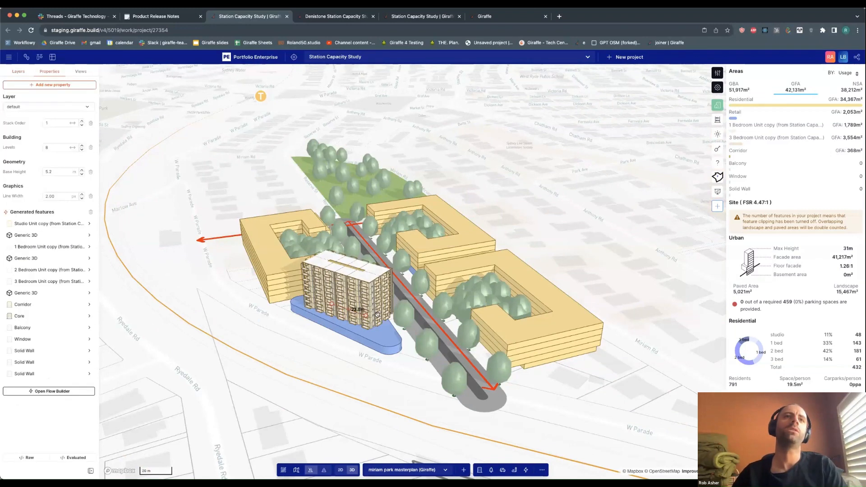
left_click(310, 350)
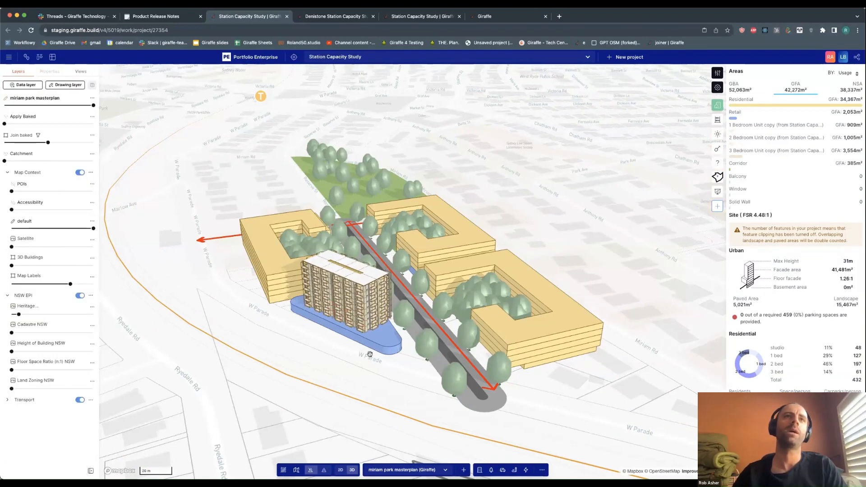
right_click_drag(370, 355, 444, 252)
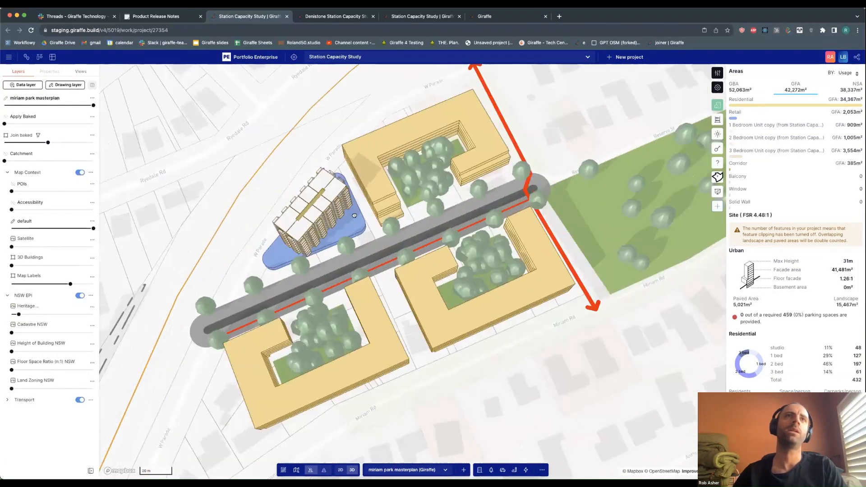
scroll(345, 182, "up", 2)
left_click(346, 182)
left_click_drag(345, 182, 341, 184)
left_click(248, 204)
- Review the whole masterplan in relation to the railway line, the stations and the park
scroll(250, 205, "down", 3)
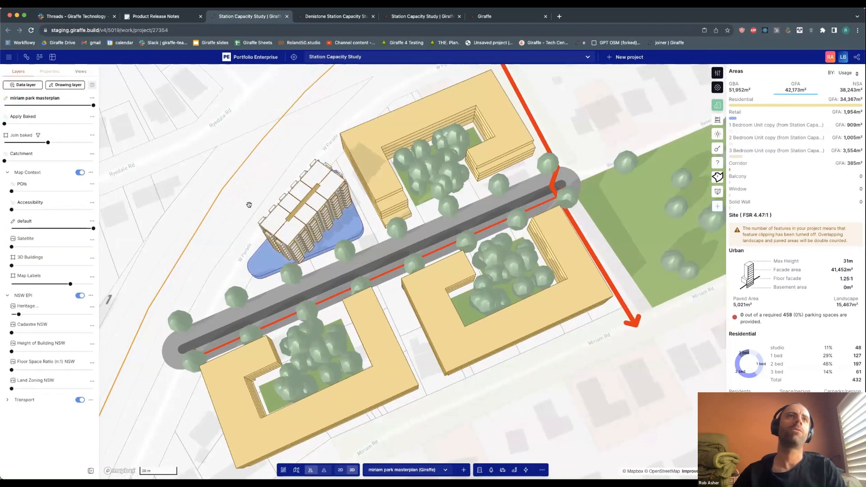
scroll(239, 217, "down", 3)
scroll(230, 231, "down", 1)
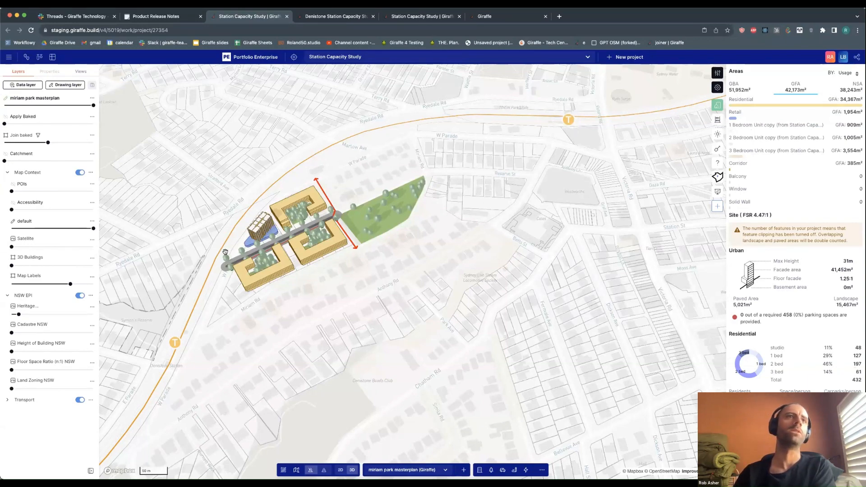
scroll(225, 252, "up", 5)
right_click_drag(389, 211, 418, 198)
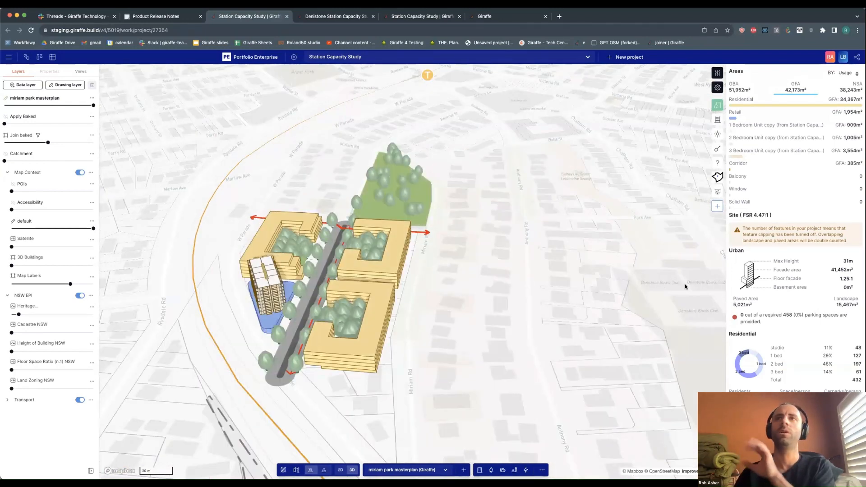
mouse_move(765, 325)
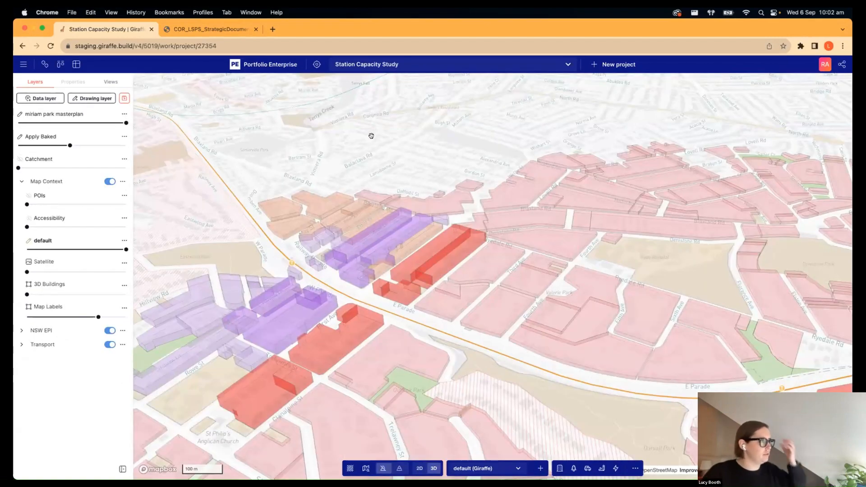
- Examine the zoned blocks of the whole catchment around the railway stations from several directions and return to the masterplan site
scroll(372, 134, "down", 3)
scroll(371, 136, "down", 5)
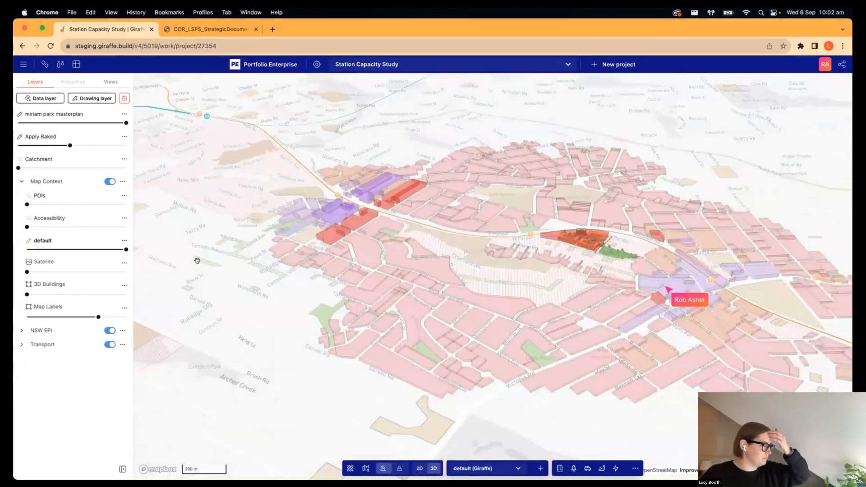
scroll(512, 396, "down", 4)
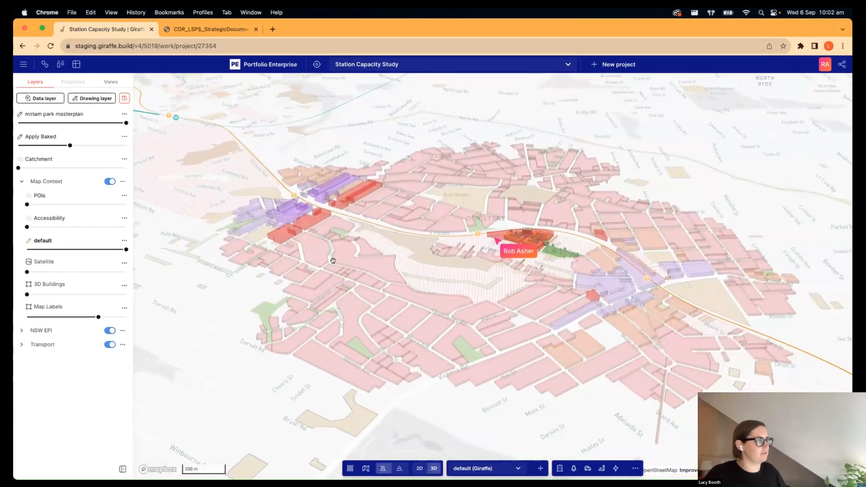
right_click_drag(446, 365, 786, 104)
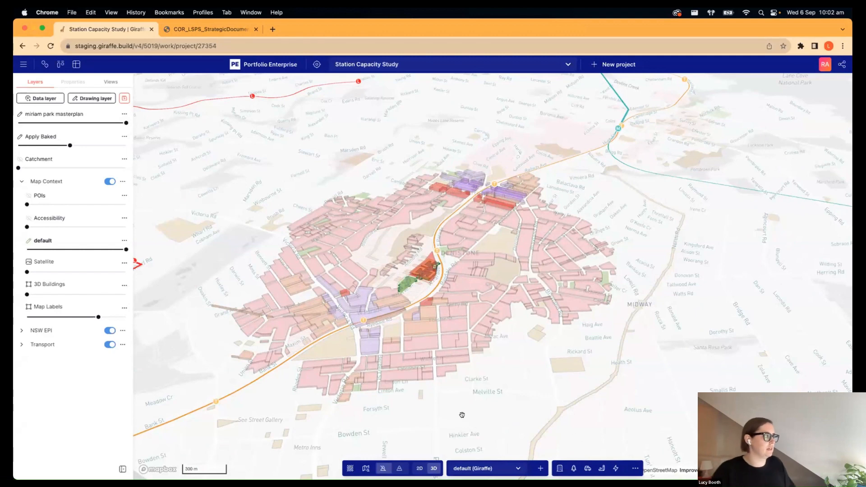
right_click_drag(446, 391, 460, 391)
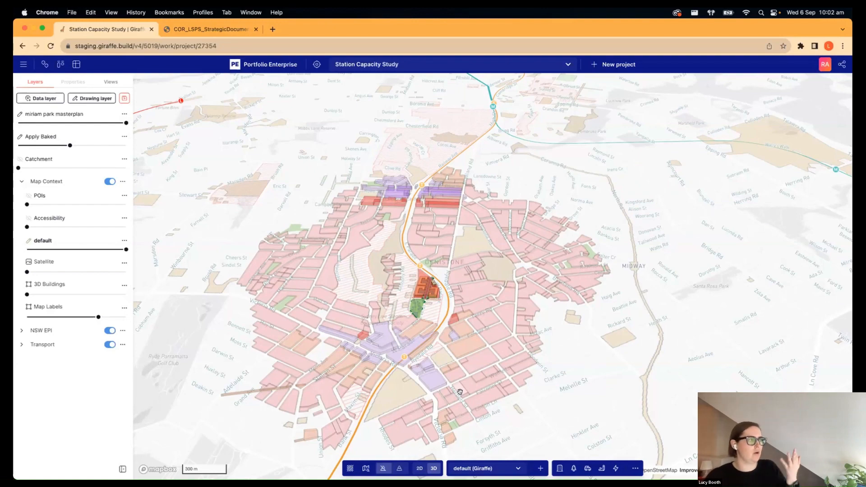
right_click_drag(537, 420, 634, 353)
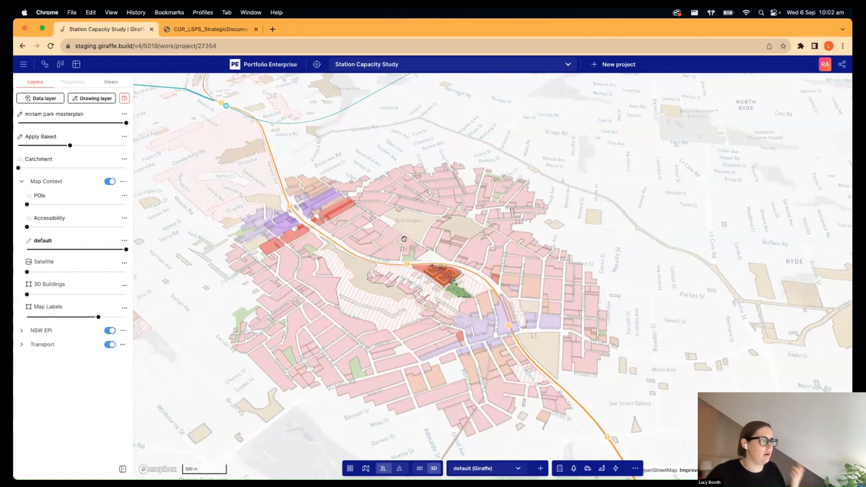
scroll(404, 262, "up", 3)
left_click_drag(376, 268, 457, 285)
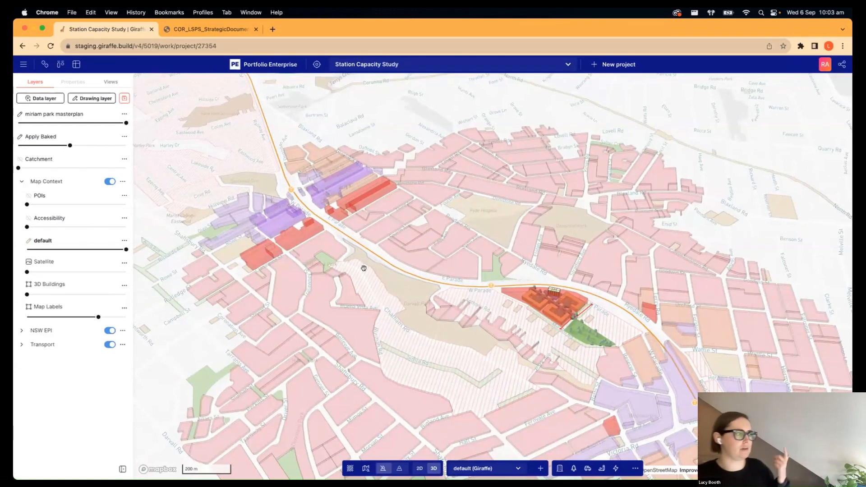
right_click_drag(370, 261, 347, 258)
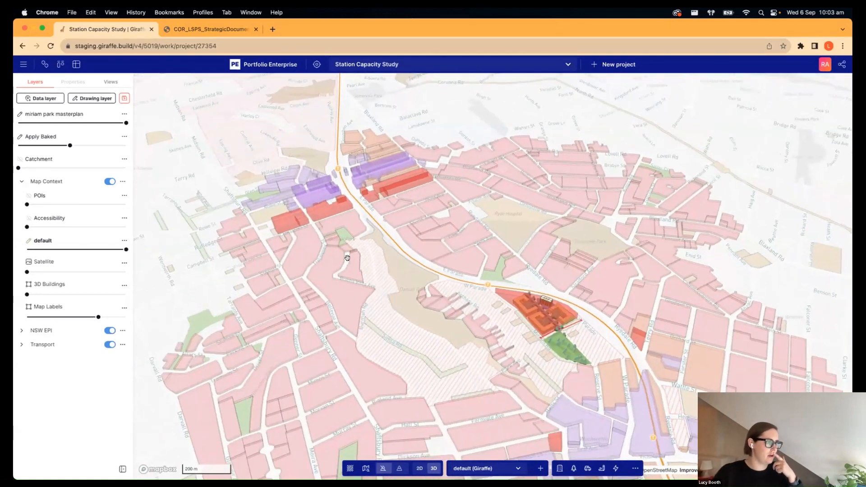
left_click_drag(403, 274, 390, 250)
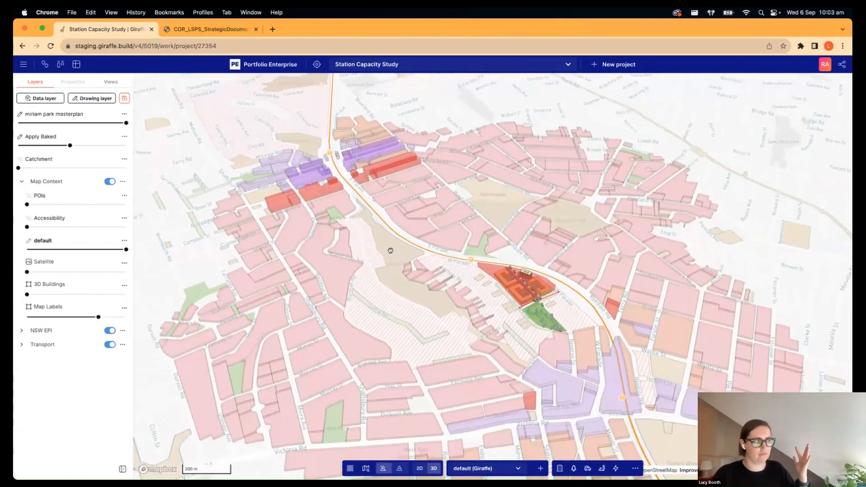
right_click_drag(389, 255, 399, 261)
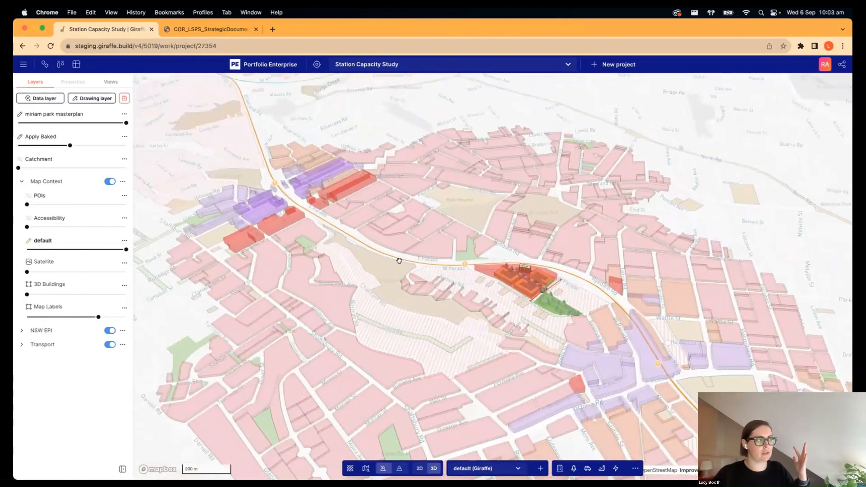
scroll(450, 252, "down", 5)
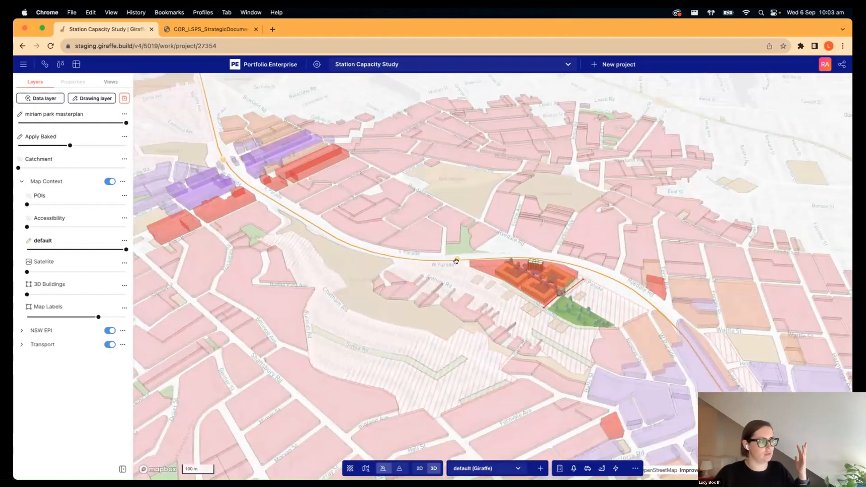
right_click_drag(449, 252, 495, 268)
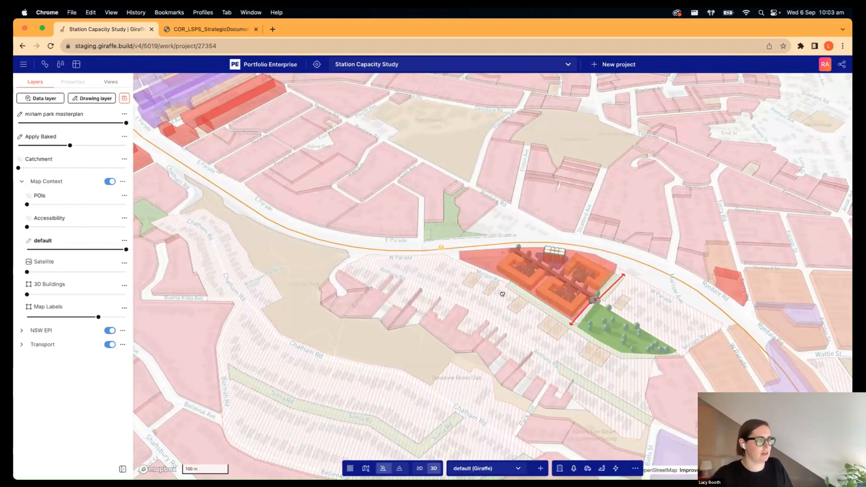
- Change the usage of the three Residential - LD lots around the green space across the railway from the masterplan to Residential - HD
left_click_drag(503, 292, 451, 301)
right_click_drag(472, 328, 462, 251)
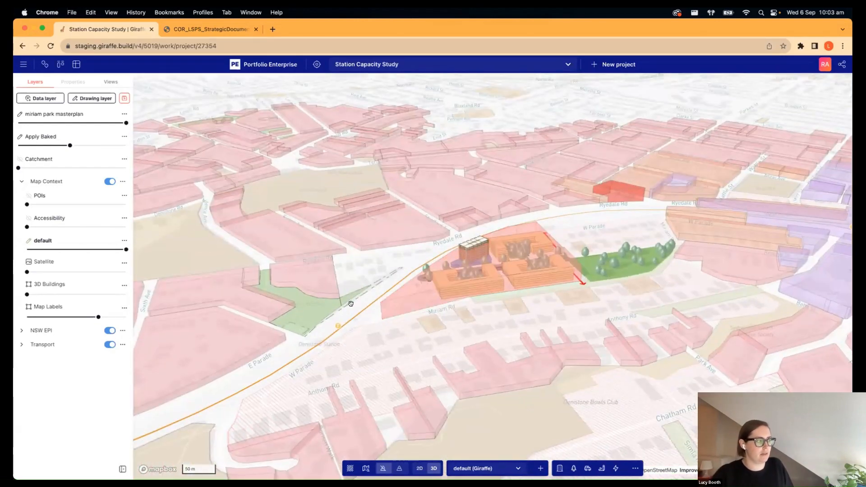
scroll(442, 334, "up", 5)
right_click_drag(404, 351, 358, 374)
left_click_drag(358, 374, 441, 226)
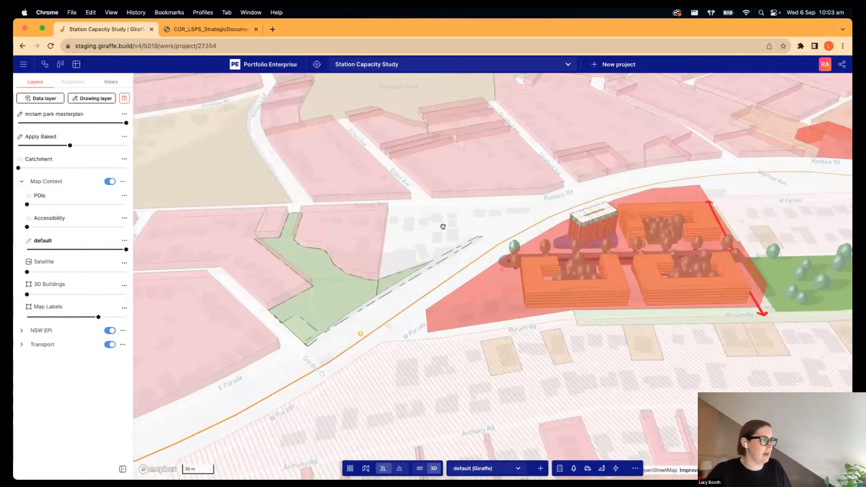
left_click(445, 226)
left_click(323, 222, "shift")
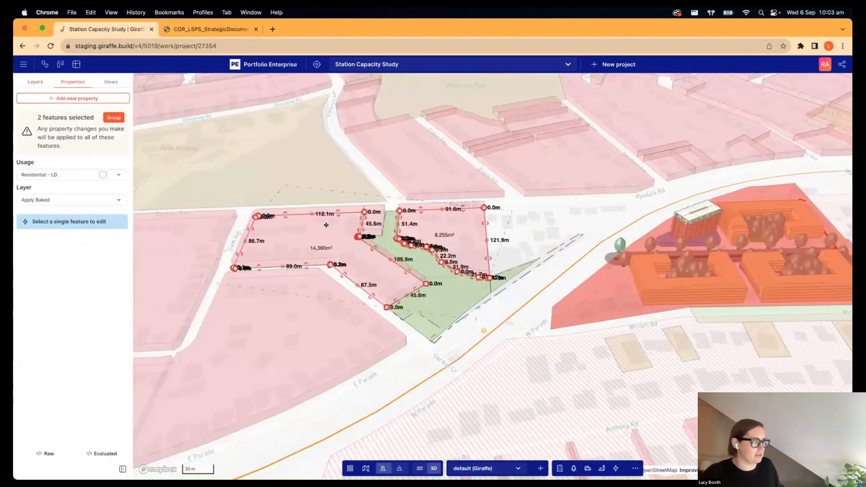
left_click(370, 221, "shift")
left_click(63, 176)
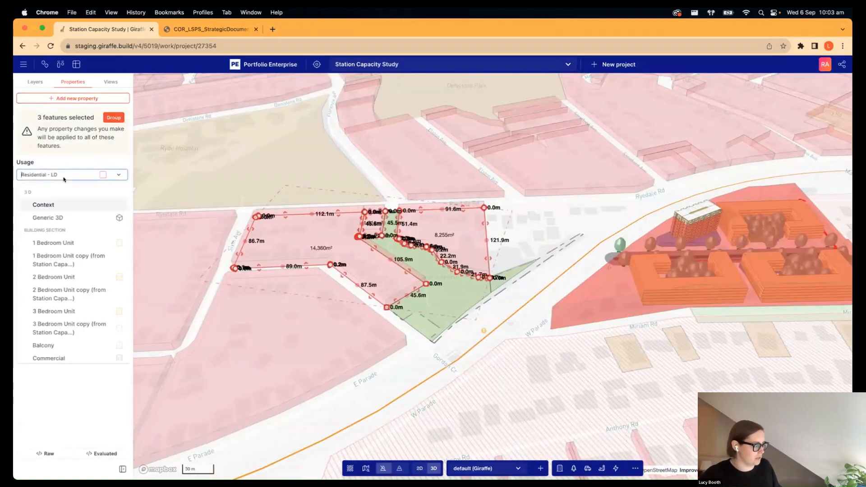
type("res")
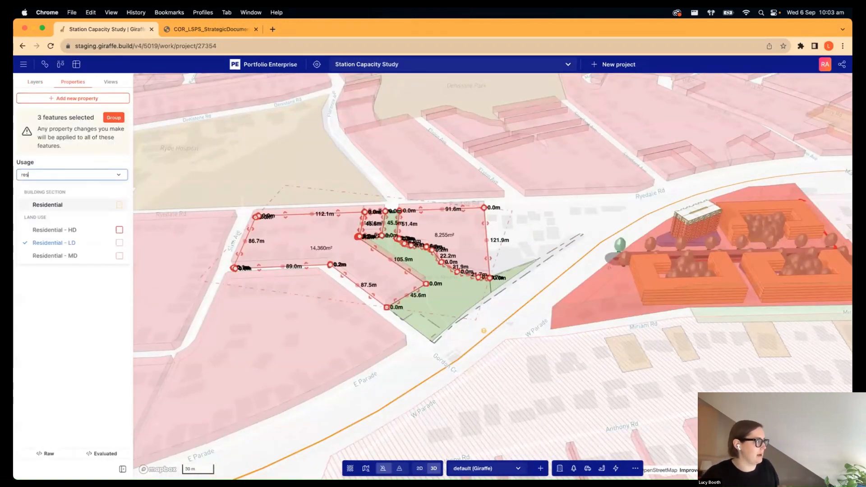
left_click(75, 228)
left_click(392, 366)
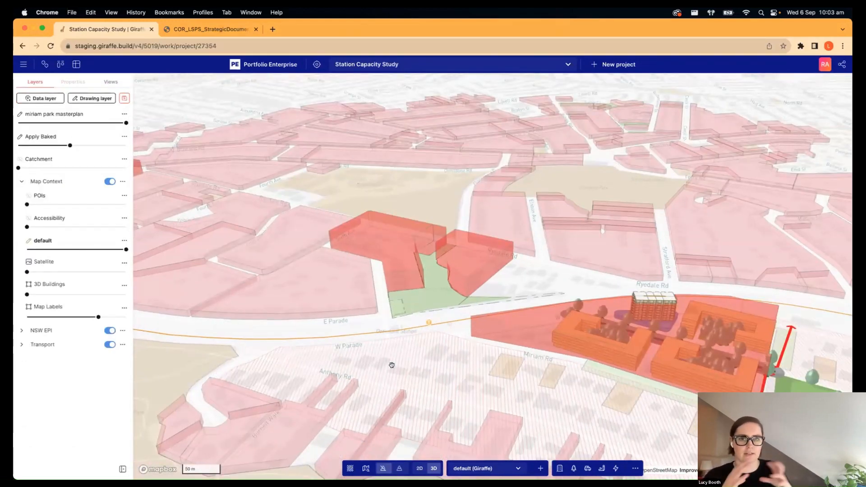
- Change the usage of the lot along E Parade, beside the green space and the new high-density lots, to Mixed Use - HD
scroll(392, 365, "down", 5)
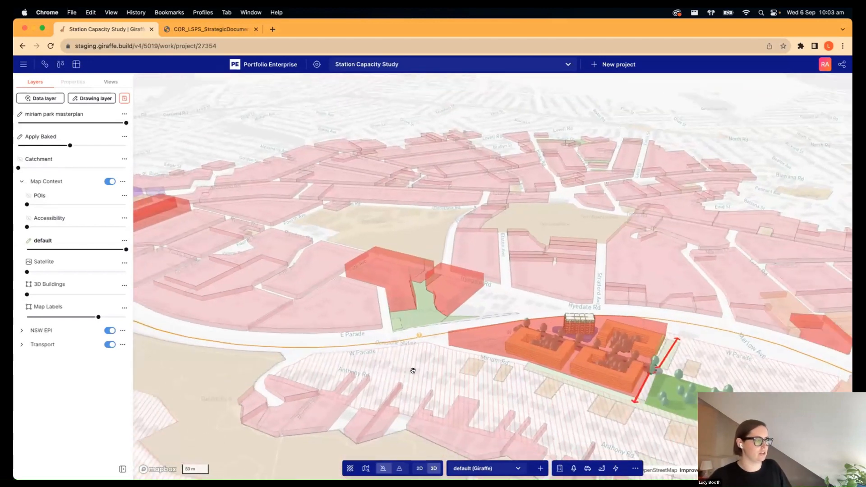
scroll(370, 299, "down", 3)
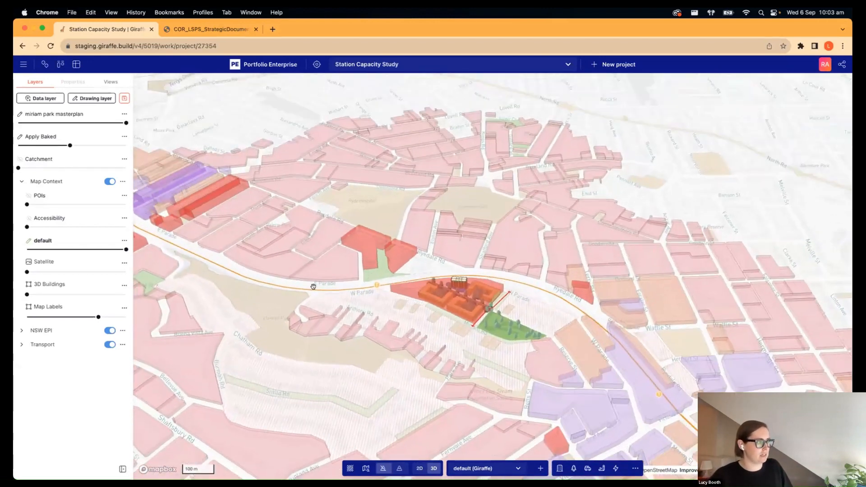
left_click(334, 268)
left_click(51, 125)
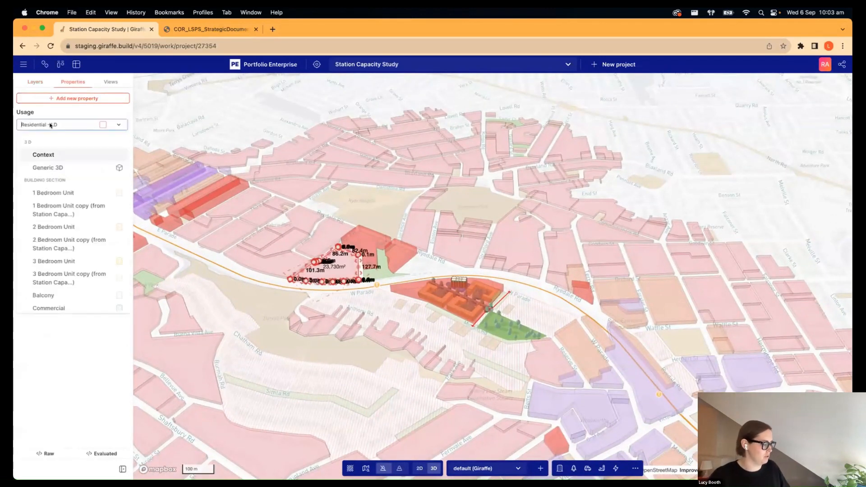
type("mixed")
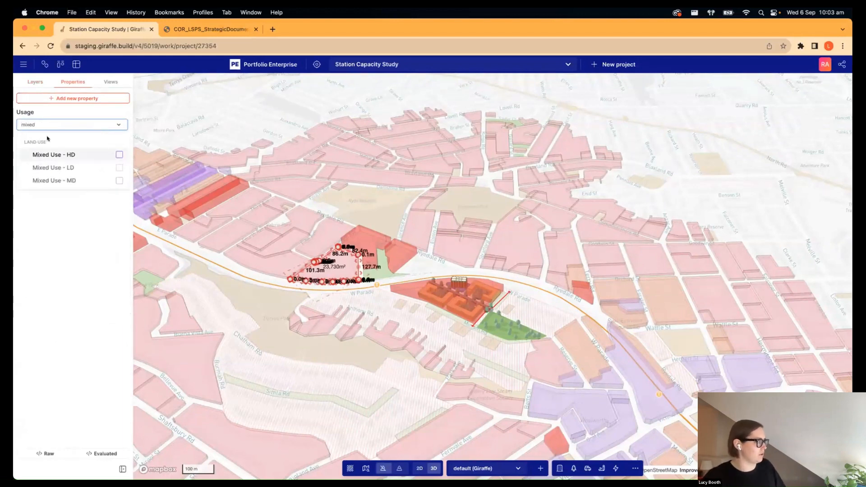
left_click(53, 155)
scroll(360, 308, "down", 1)
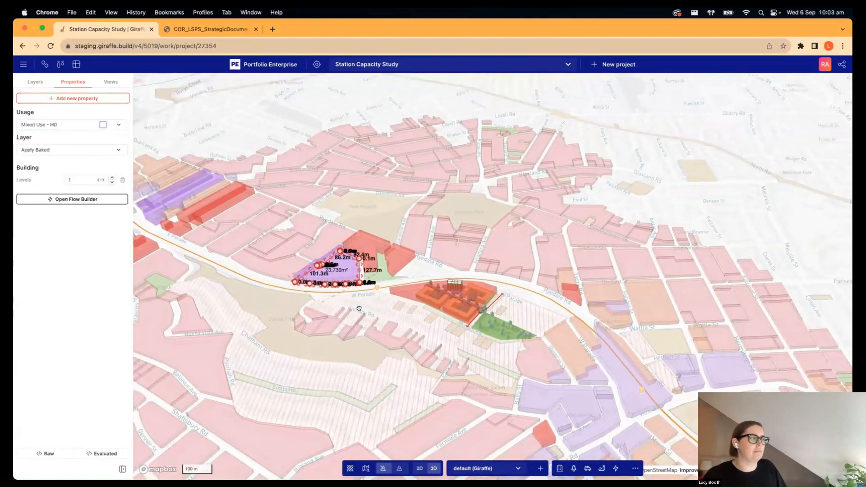
left_click(361, 303)
- Show the area analysis and review the Zoning Analysis figures against the rezoned lots, the masterplan and the wider catchment
left_click_drag(364, 300, 410, 300)
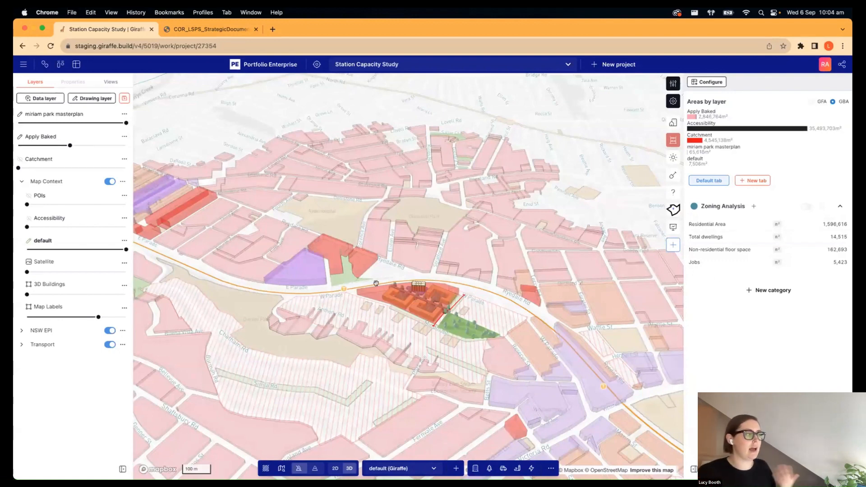
scroll(424, 293, "up", 5)
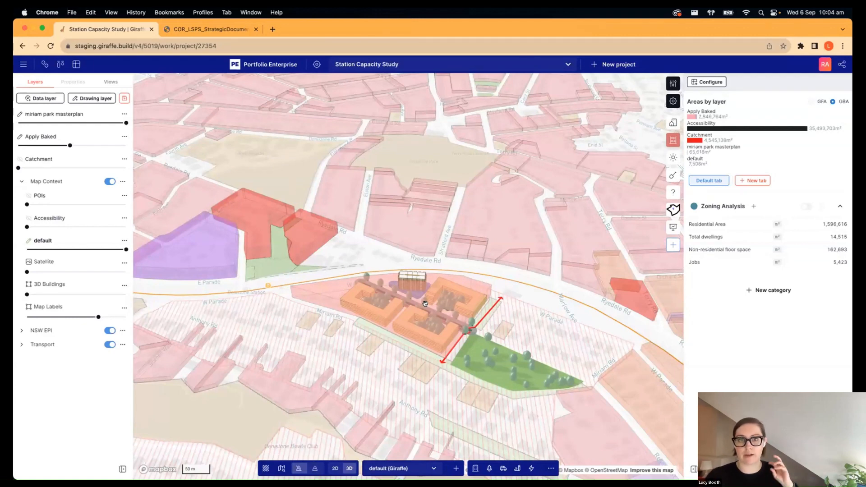
scroll(400, 324, "down", 5)
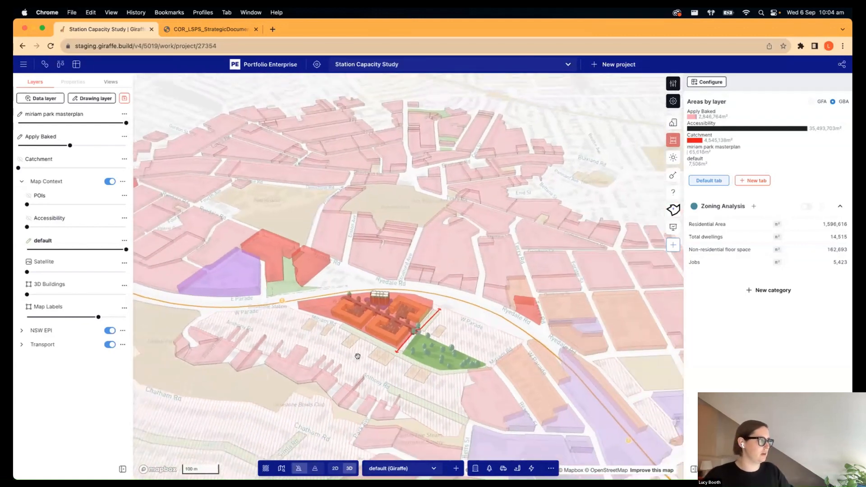
scroll(355, 353, "down", 8)
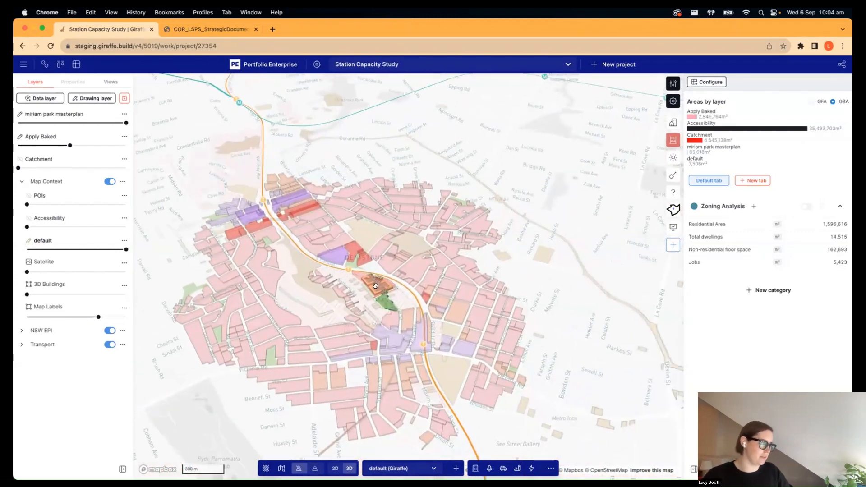
scroll(585, 281, "up", 2)
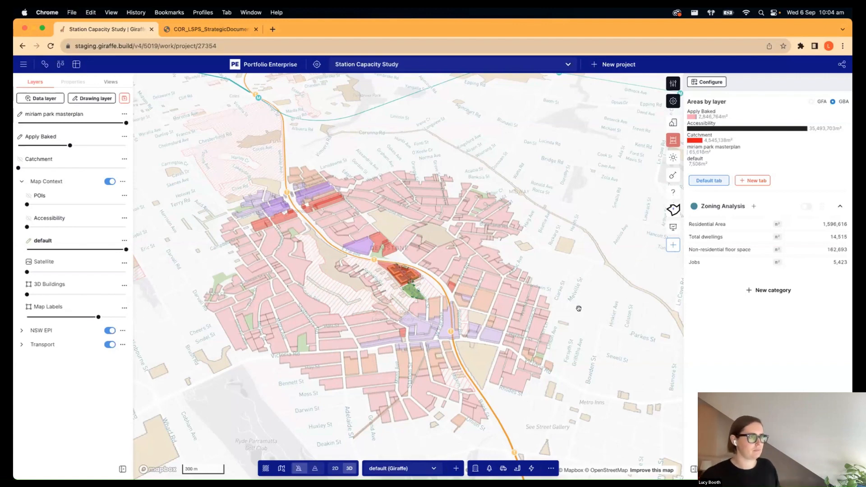
- Group the miriam park masterplan, Apply Baked and Catchment layers as Drawing Layers, and collapse the Drawing Layers and Map Context groups
left_click_drag(209, 177, 235, 177)
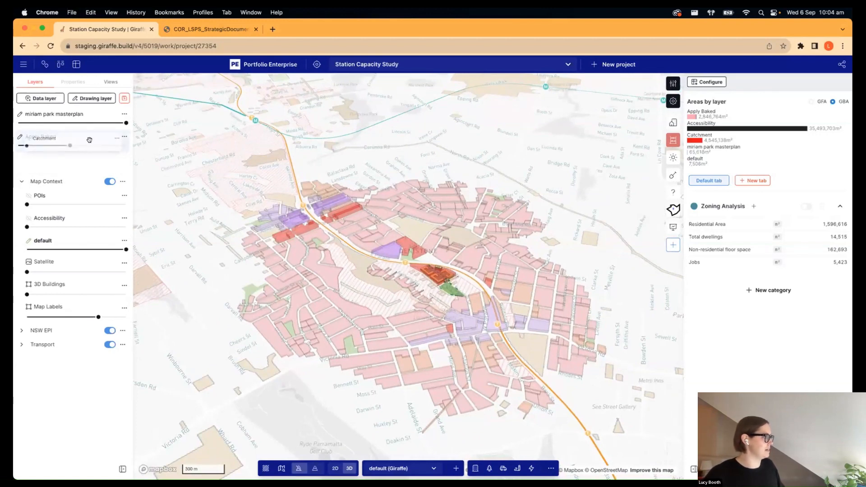
key("super+g")
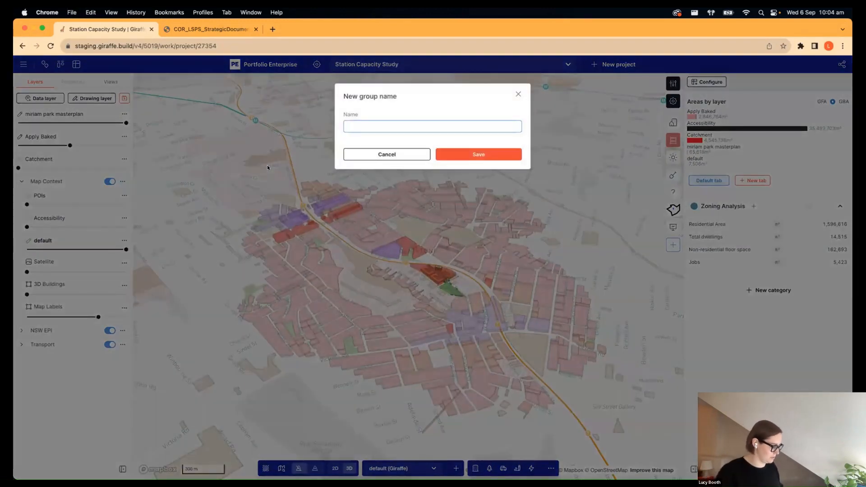
type("Drawing Layers")
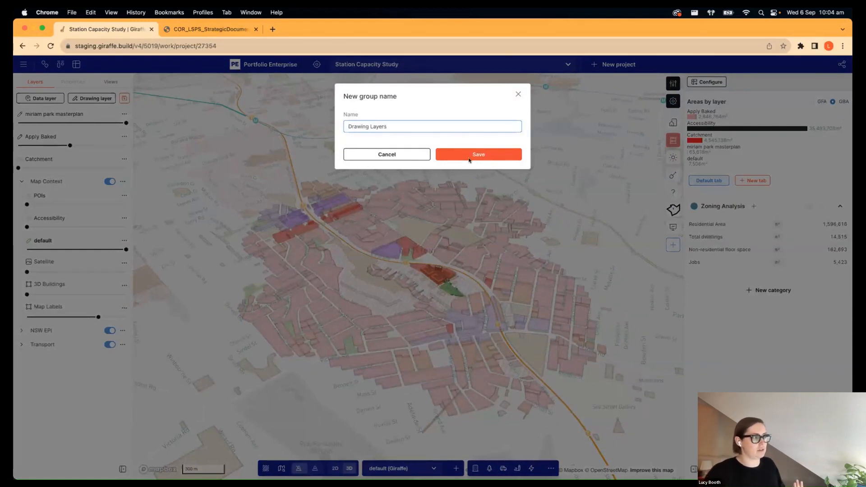
left_click(469, 155)
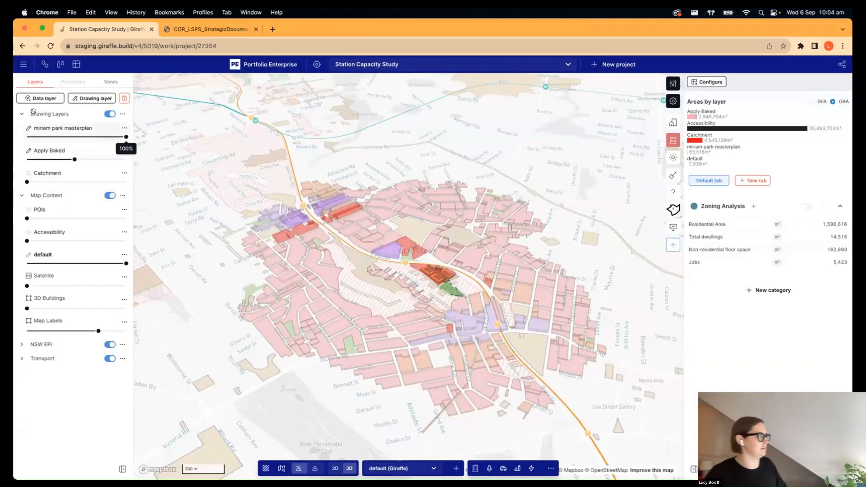
left_click(22, 113)
left_click(21, 128)
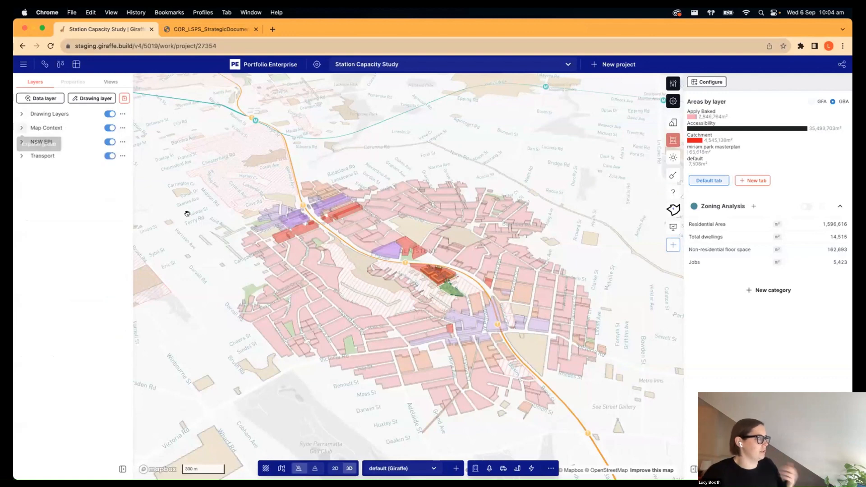
- Expand the Drawing Layers group and hide the miriam park masterplan layer by reducing its opacity to zero
right_click_drag(350, 409, 333, 406)
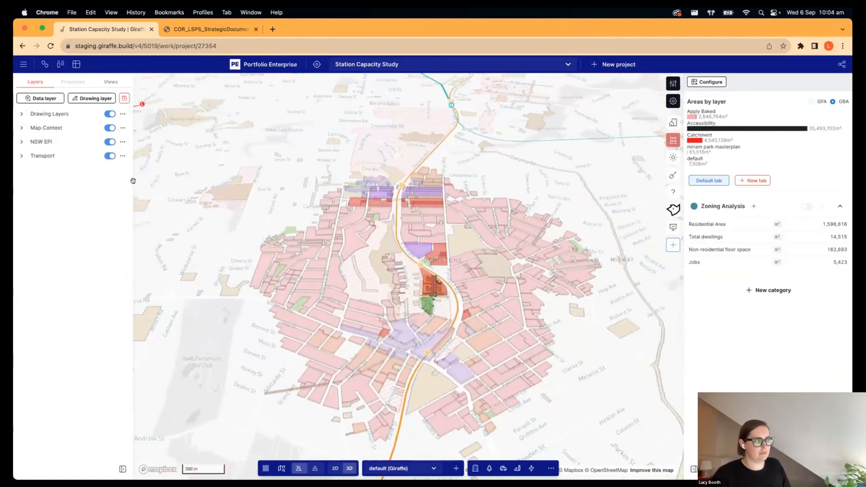
scroll(277, 174, "up", 5)
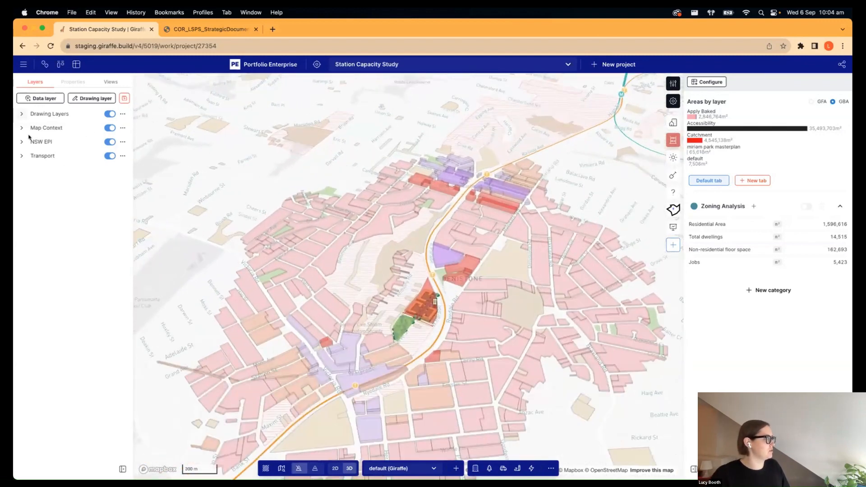
left_click(21, 113)
left_click_drag(123, 136, 27, 137)
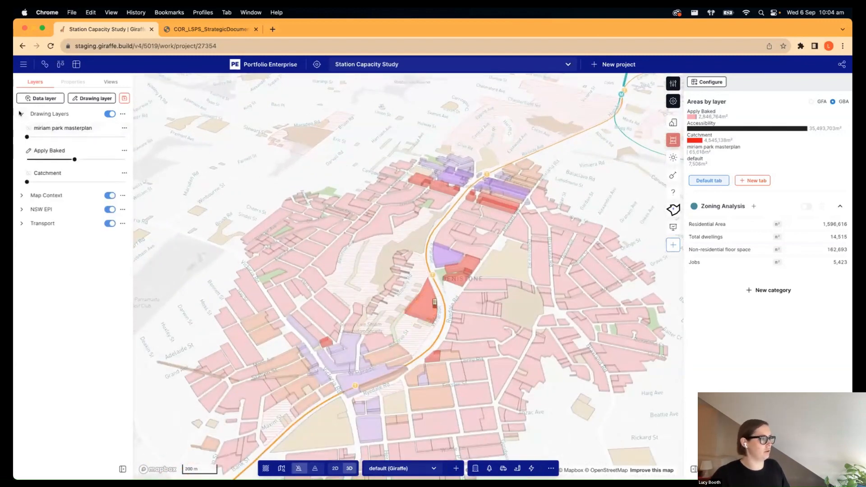
- Move the apartment building beside W Parade from the default layer to the miriam park masterplan layer
scroll(443, 293, "up", 5)
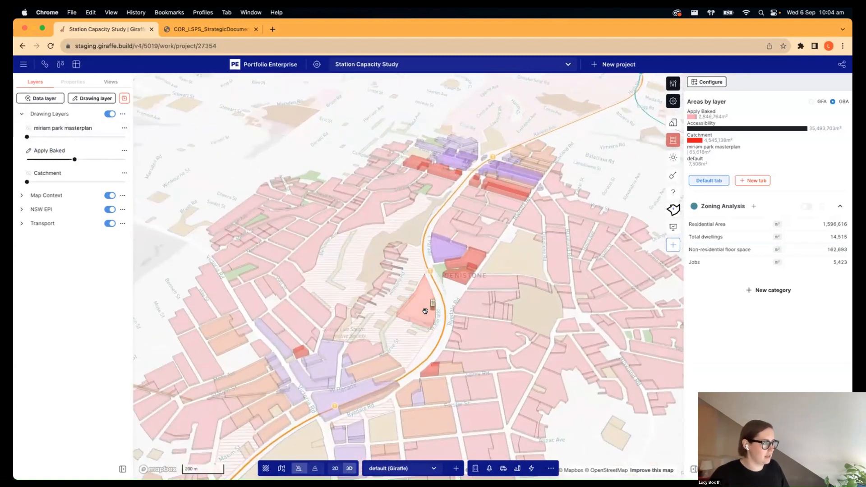
left_click(444, 300)
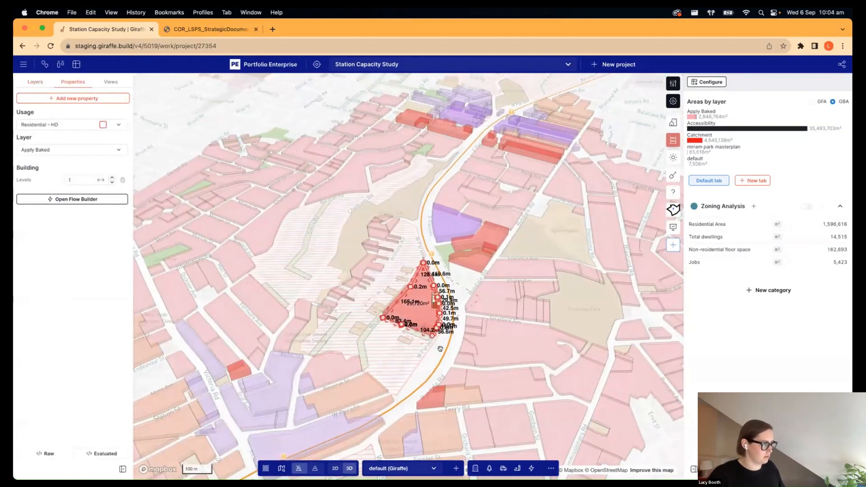
left_click(441, 349)
scroll(447, 299, "up", 5)
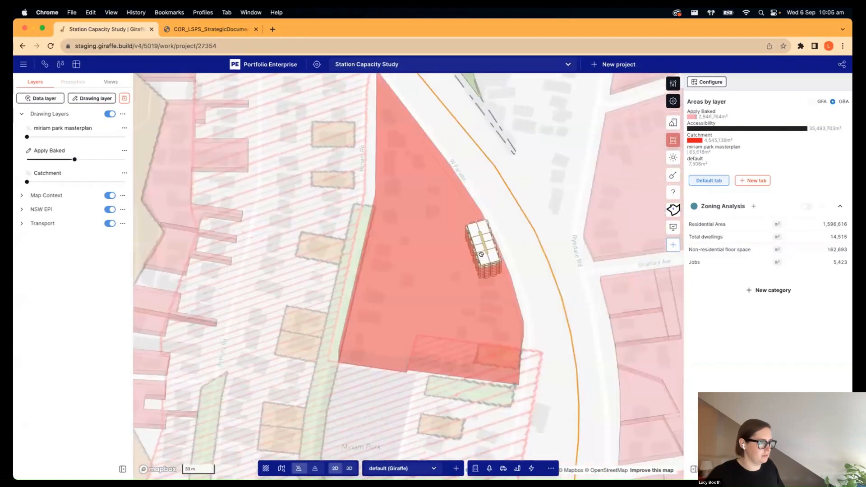
left_click(481, 254)
left_click(483, 236)
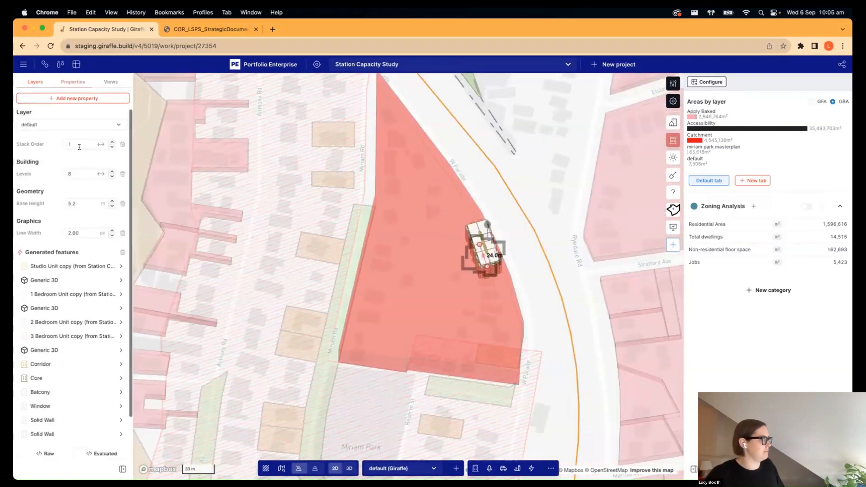
left_click(38, 125)
scroll(54, 194, "down", 1)
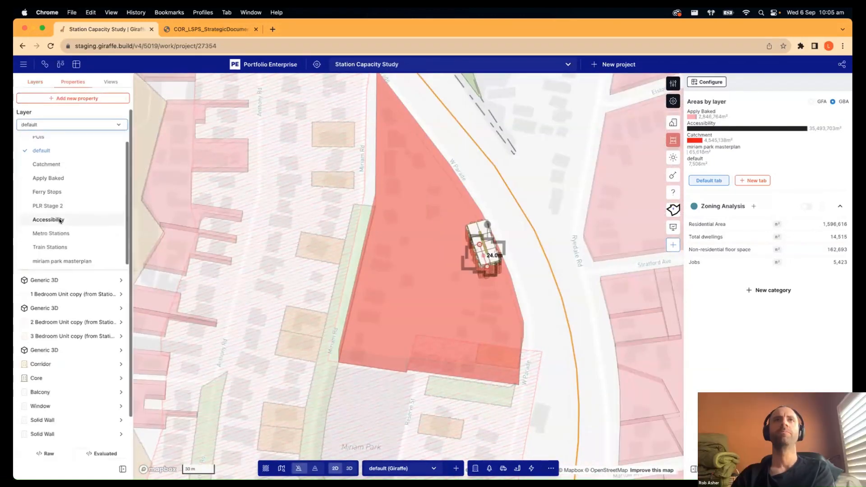
left_click(56, 259)
left_click(420, 295)
right_click_drag(419, 296, 376, 289)
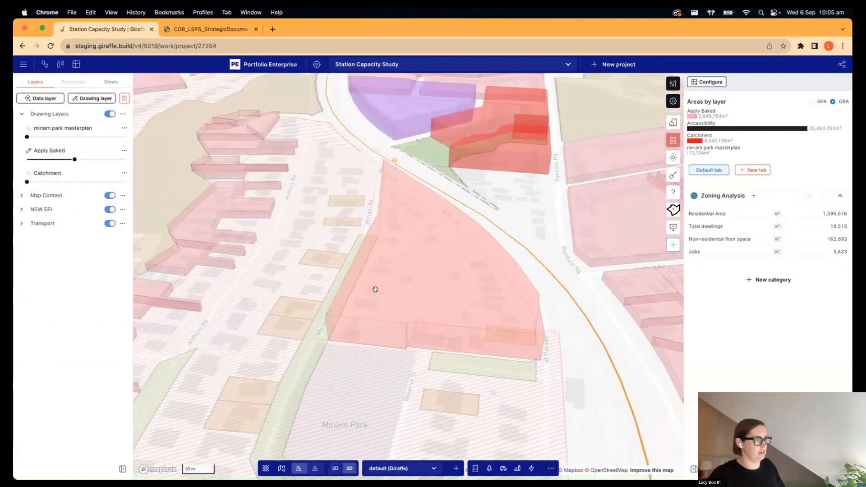
- Raise the Apply Baked layer's opacity to about 80% and rename the layer Land Use Scenario
scroll(376, 289, "down", 10)
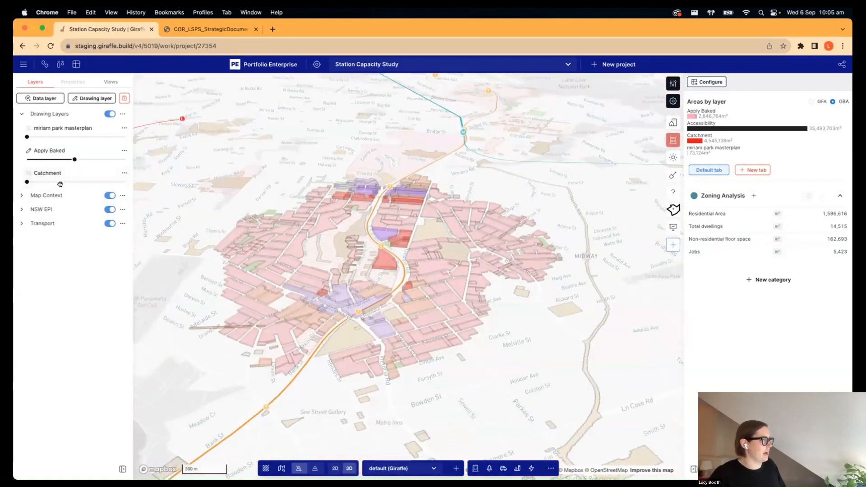
left_click_drag(74, 159, 106, 159)
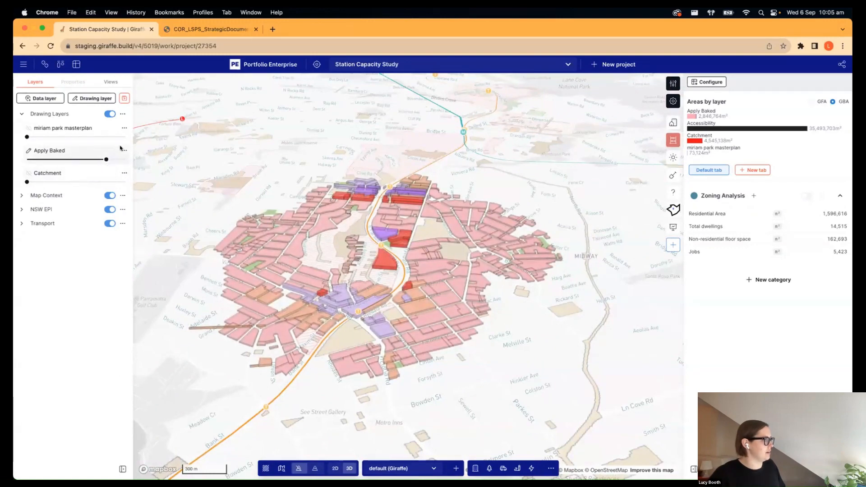
left_click(124, 150)
left_click(167, 162)
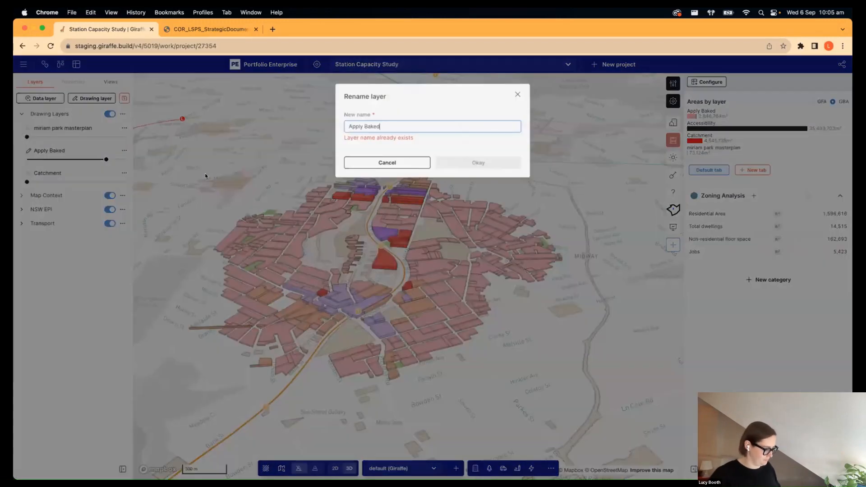
left_click_drag(393, 125, 337, 124)
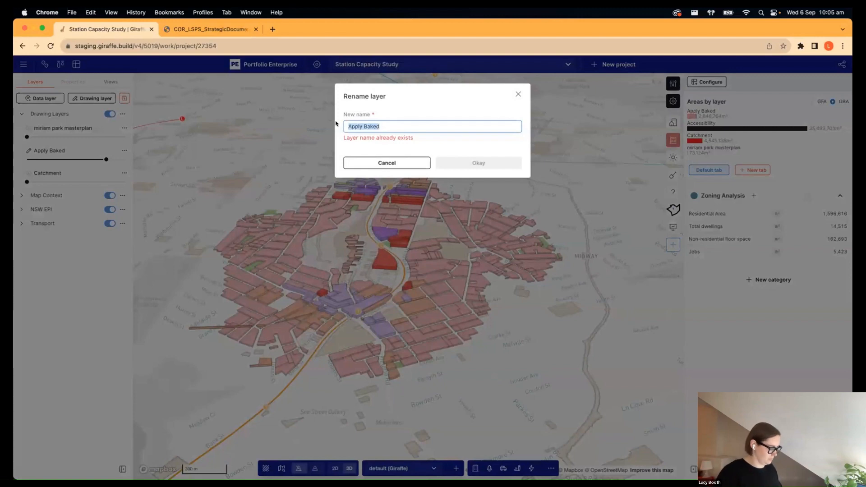
type("Land Use Scenario")
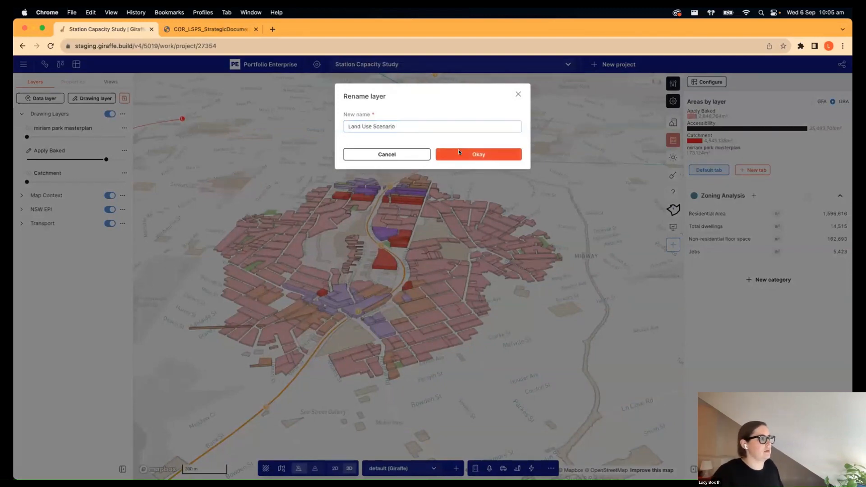
left_click(459, 154)
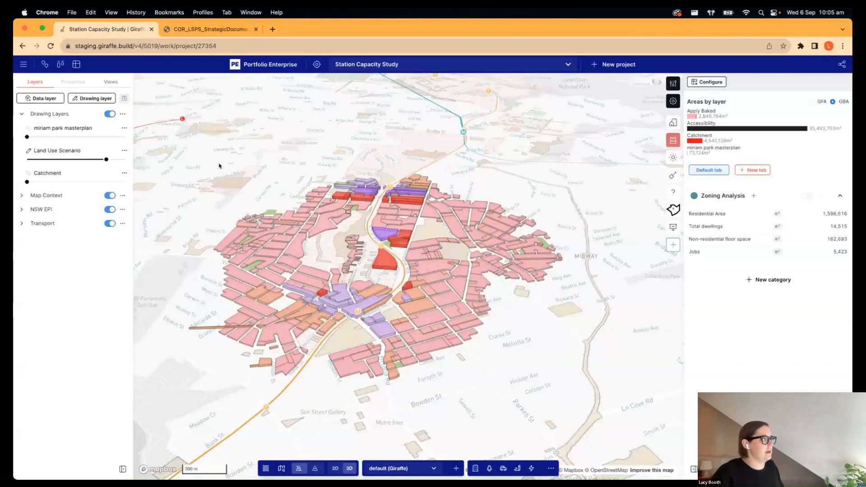
- Collapse the Drawing Layers group and save the catchment map as a new view titled Land Use Scenario
left_click_drag(214, 164, 253, 175)
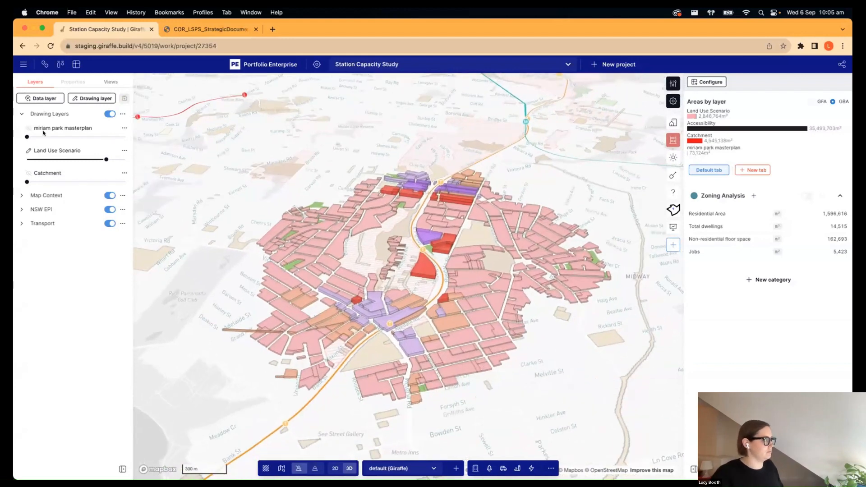
left_click(20, 113)
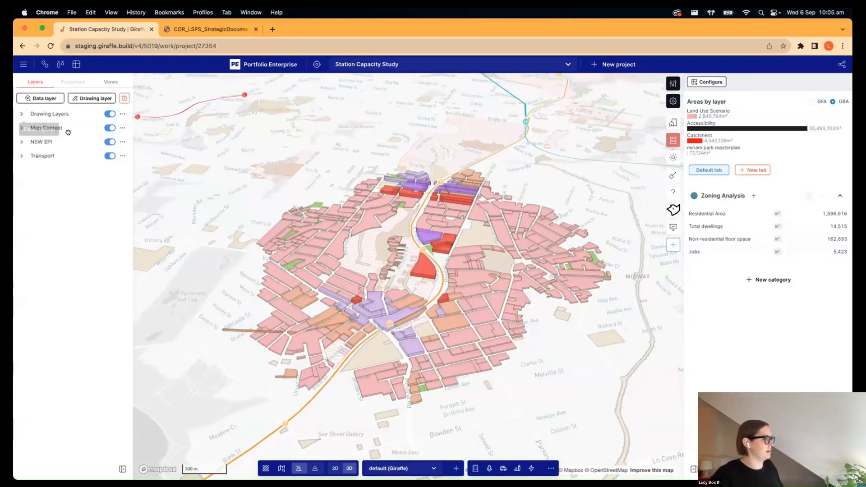
left_click(104, 82)
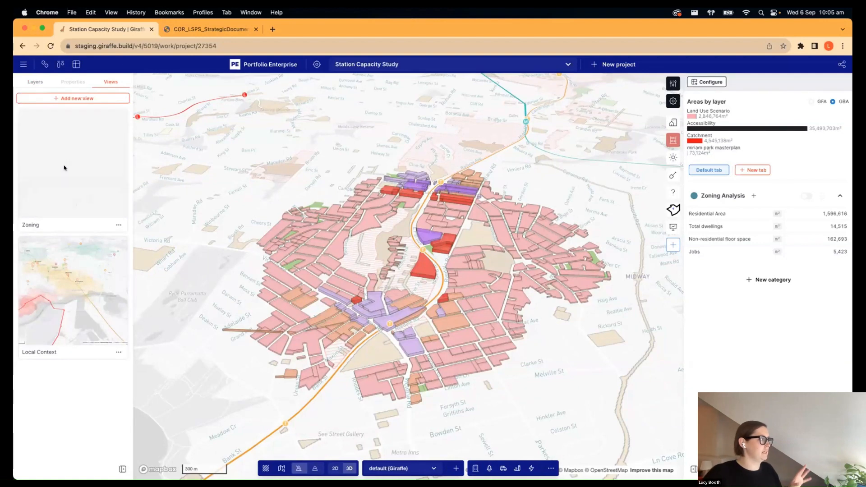
scroll(197, 186, "down", 2)
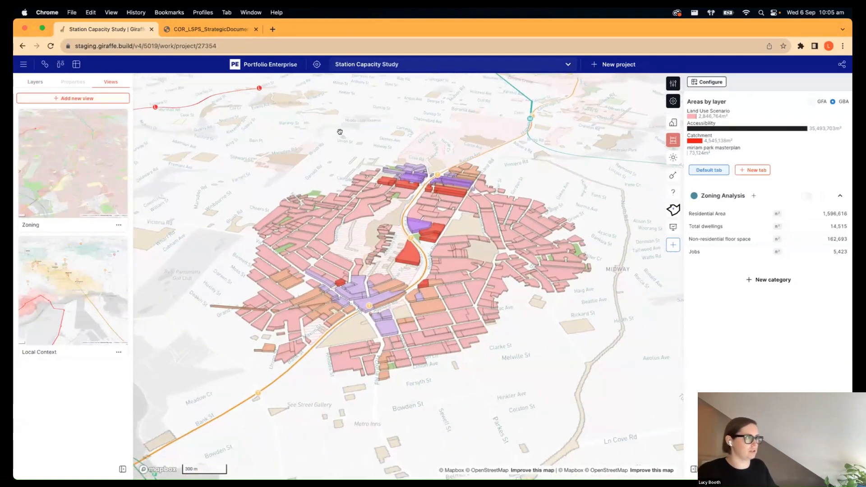
left_click(77, 98)
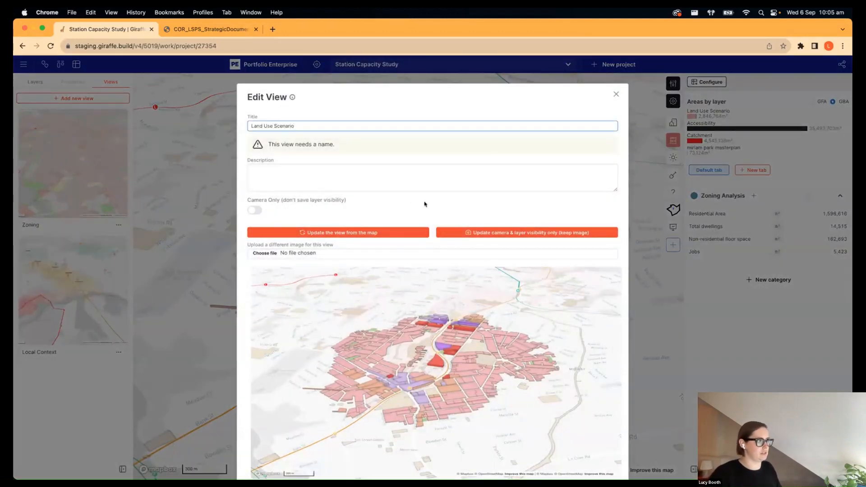
scroll(534, 364, "down", 3)
left_click(595, 438)
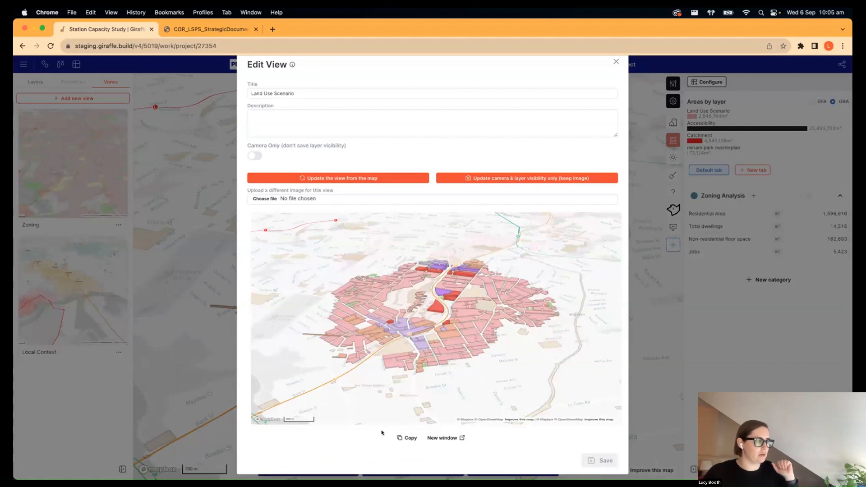
key("Escape")
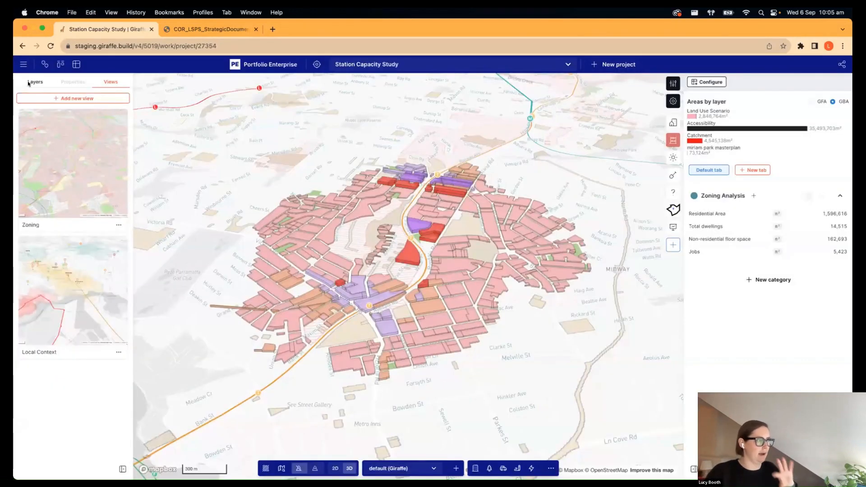
- Hide the Land Use Scenario layer by reducing its opacity to zero and show the miriam park masterplan layer at 100%
left_click(32, 83)
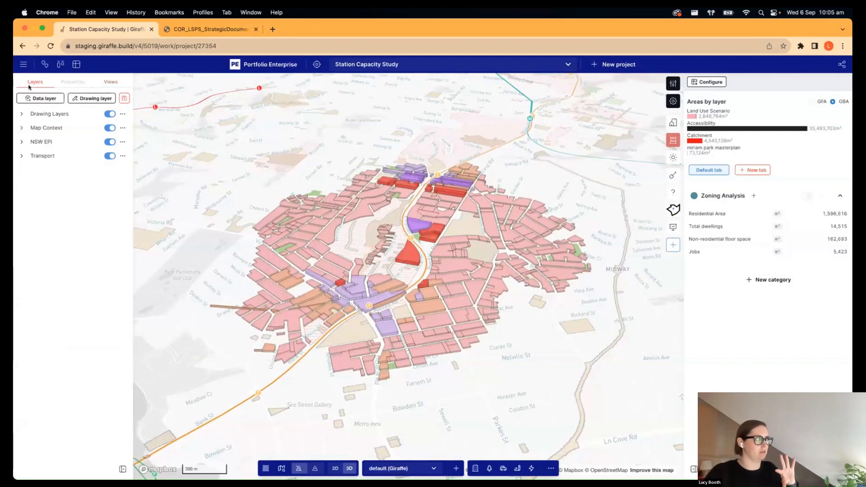
left_click(21, 114)
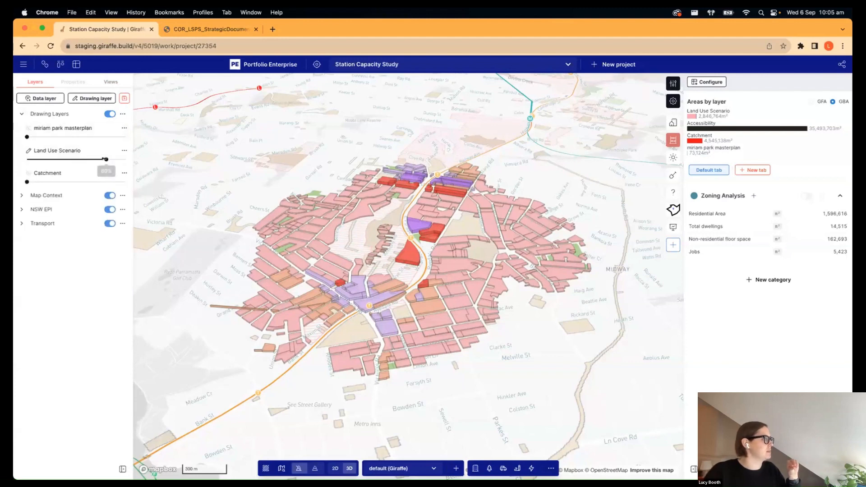
left_click_drag(106, 159, 130, 136)
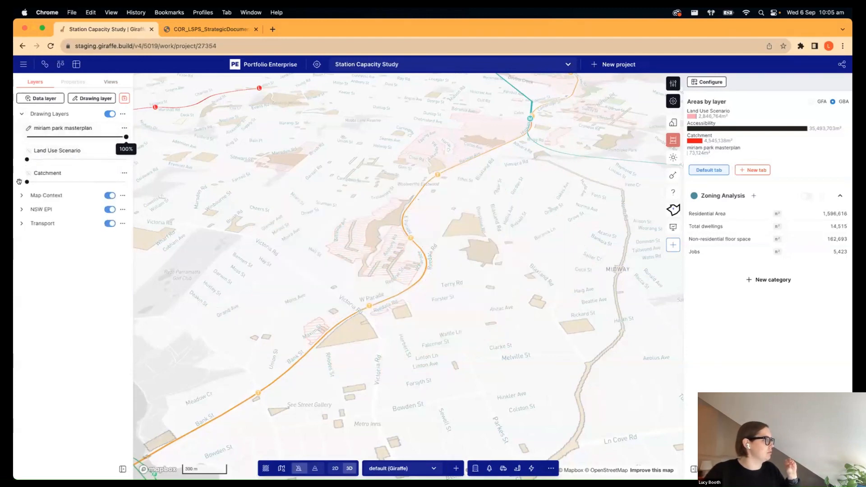
- Expand the NSW EPI group and show the Cadastre NSW layer at about 25% opacity
left_click(22, 223)
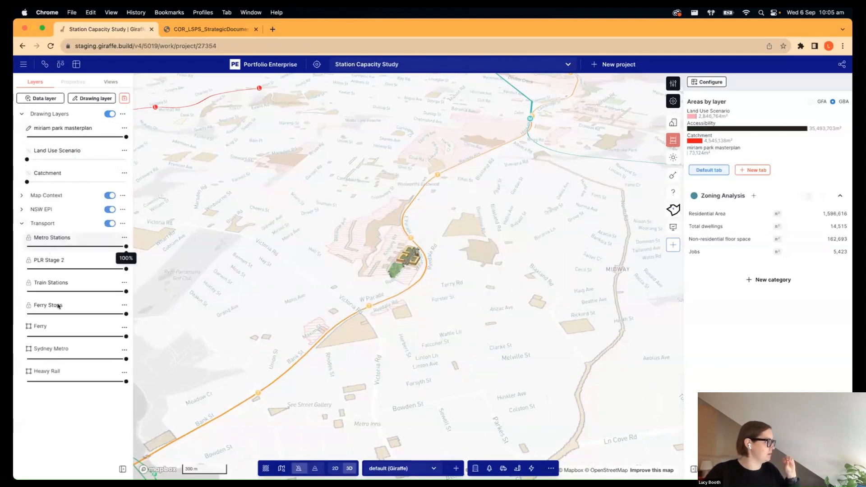
left_click(22, 209)
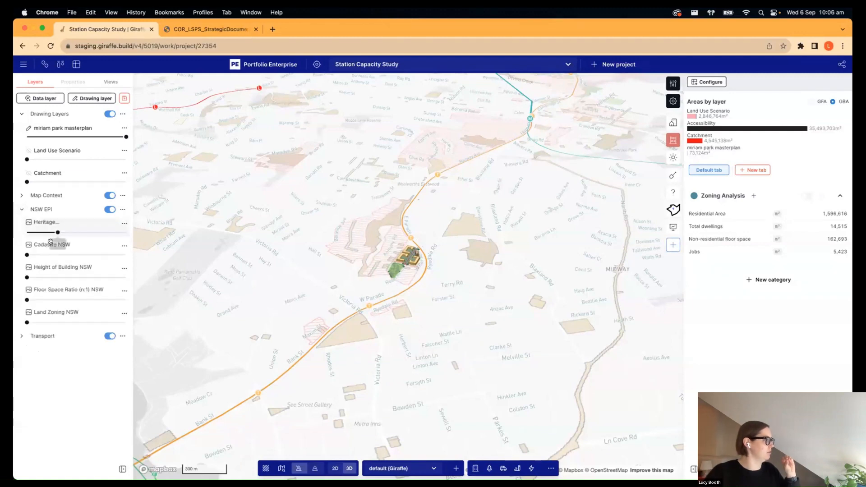
left_click_drag(52, 254, 53, 255)
- Set the 3D Buildings layer's opacity to 55% and collapse the Map Context and NSW EPI groups
scroll(434, 270, "up", 5)
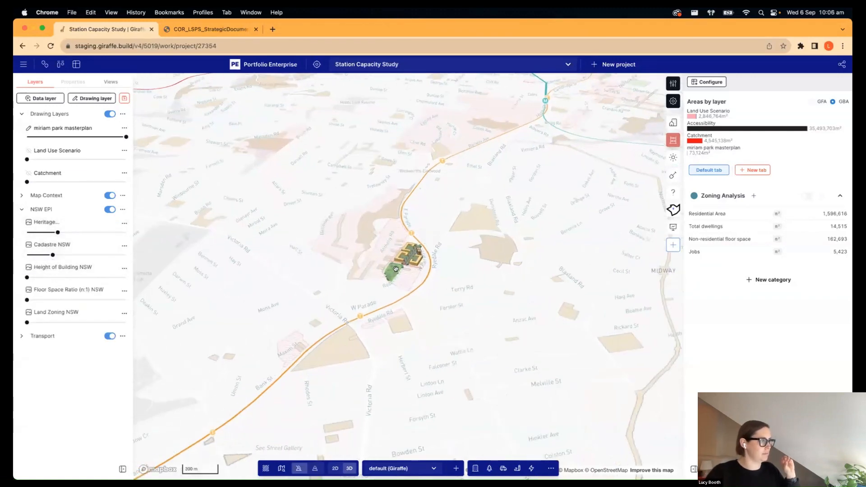
scroll(433, 272, "up", 5)
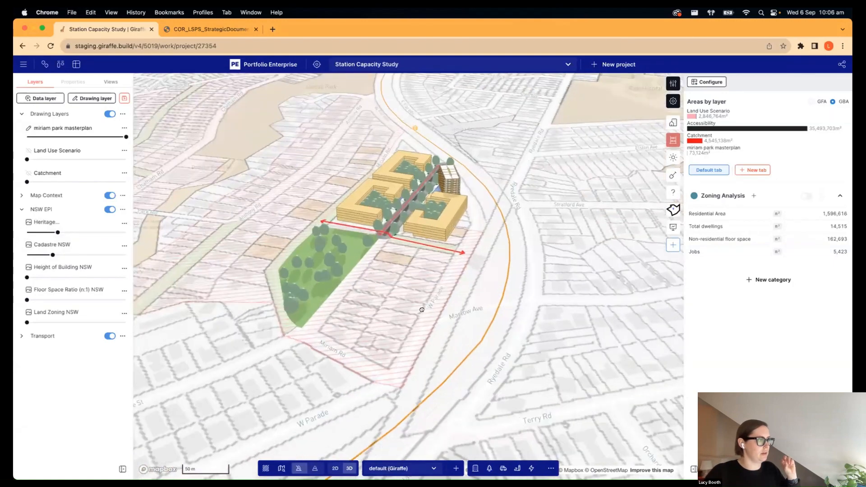
left_click_drag(434, 273, 418, 294)
right_click_drag(418, 294, 398, 295)
scroll(398, 294, "up", 5)
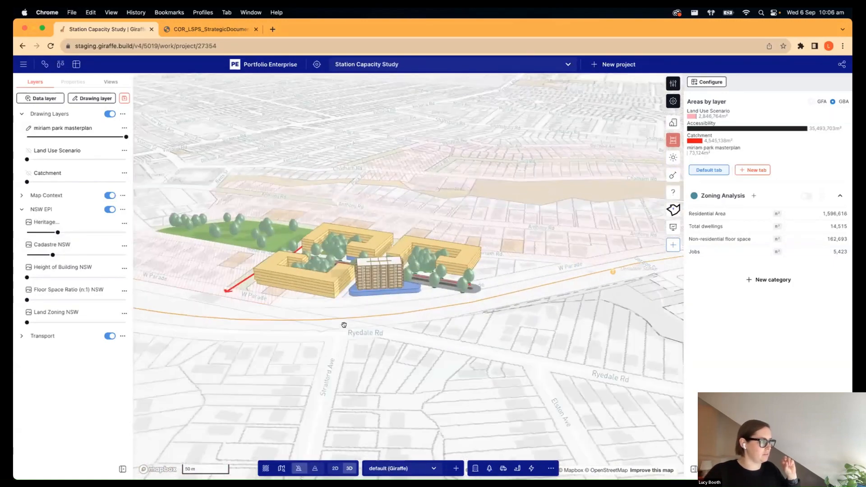
right_click_drag(308, 315, 271, 316)
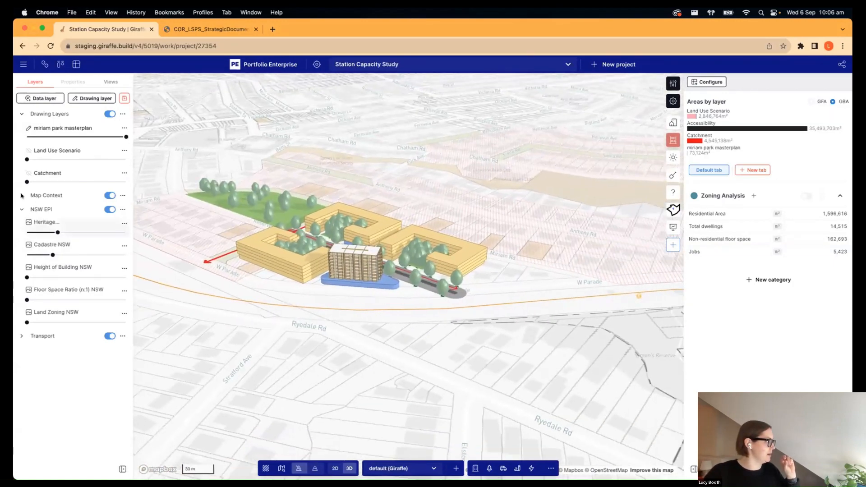
left_click(21, 196)
left_click_drag(53, 309, 82, 308)
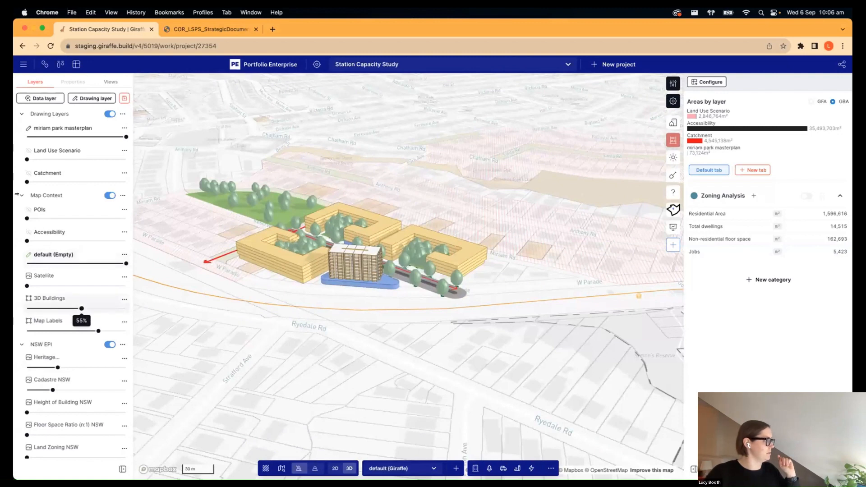
left_click(20, 195)
left_click(19, 209)
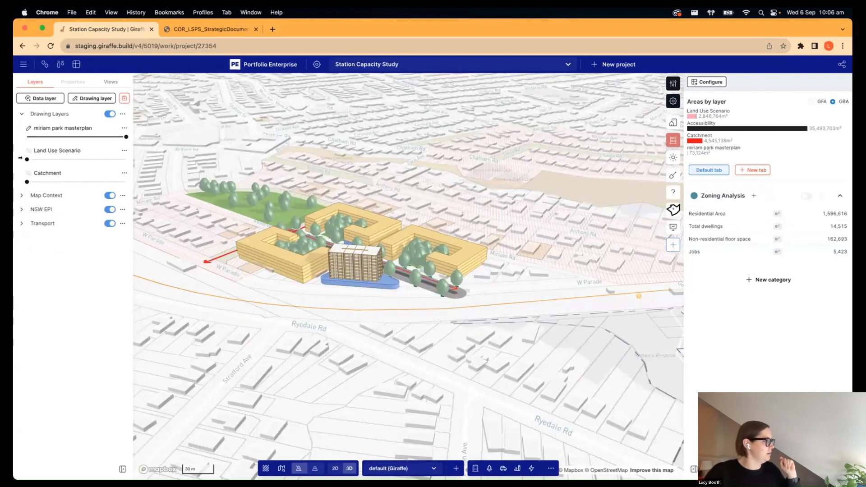
- Collapse the Drawing Layers group and save the masterplan scene as a new view titled Proposed Scheme
left_click(20, 114)
scroll(410, 324, "up", 3)
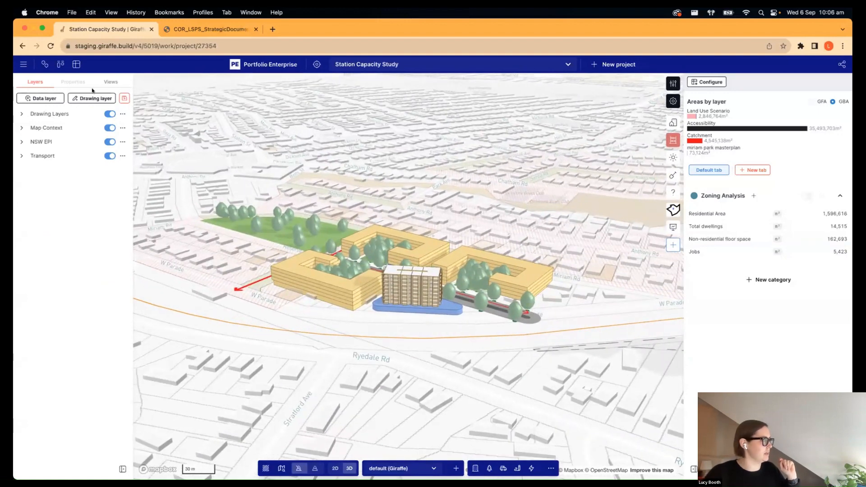
left_click(103, 83)
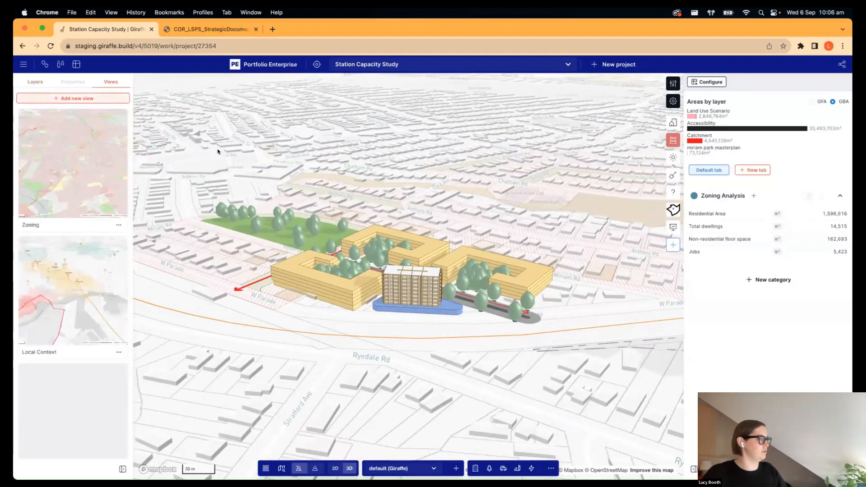
left_click(77, 98)
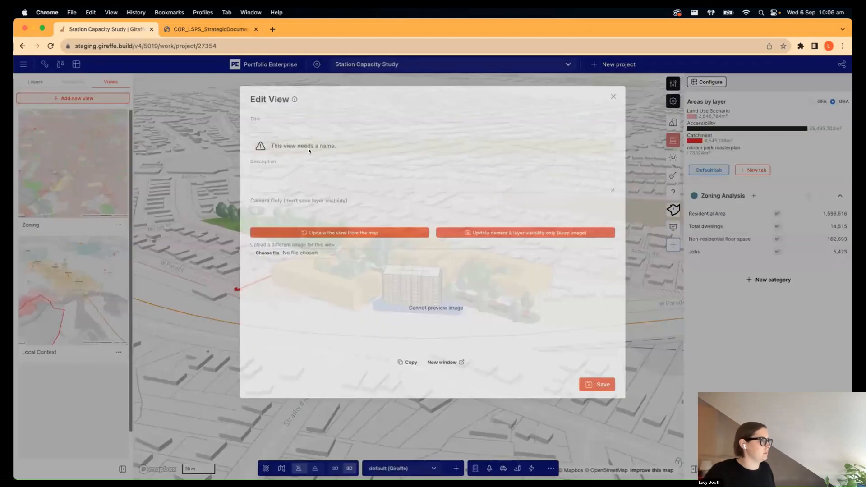
left_click(298, 126)
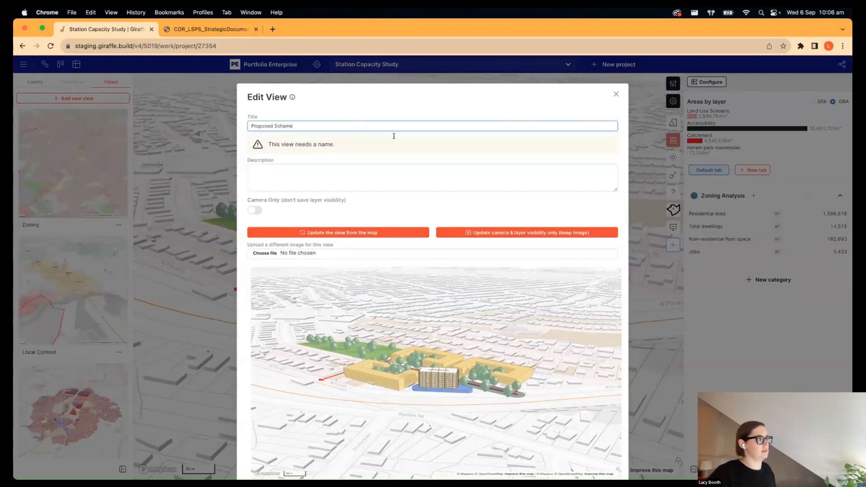
scroll(451, 271, "down", 3)
left_click(586, 437)
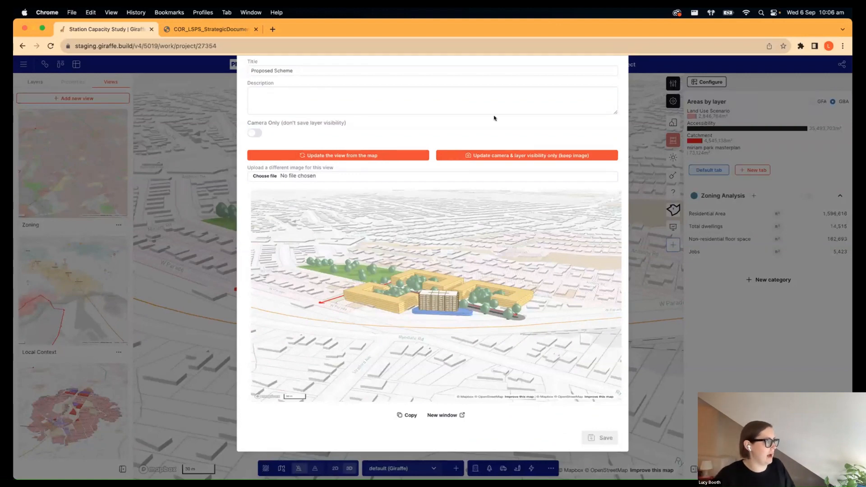
- Close the Proposed Scheme view details and open the Places settings at the Organize Layout section, leaving theme colours unedited
scroll(478, 127, "up", 3)
left_click(615, 93)
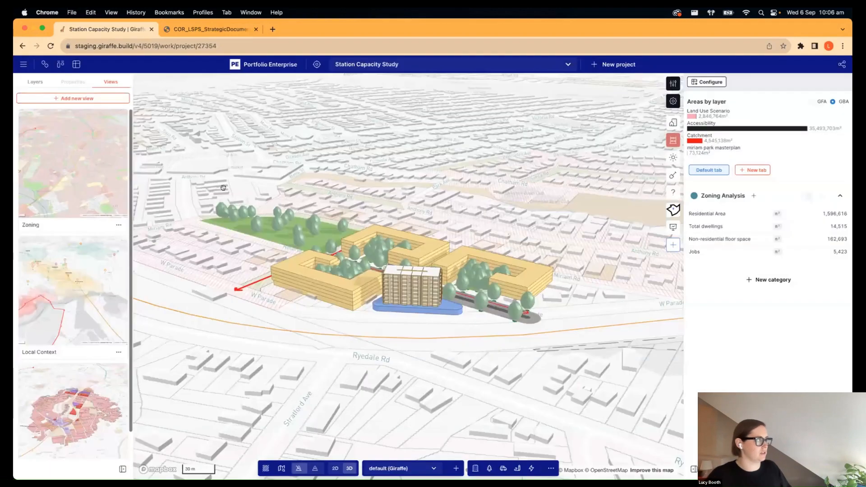
scroll(382, 342, "down", 4)
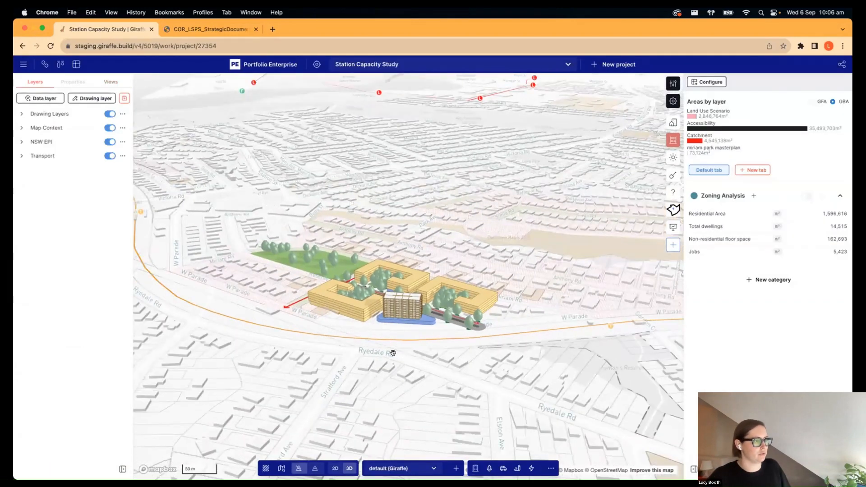
right_click_drag(356, 351, 391, 352)
scroll(391, 352, "down", 2)
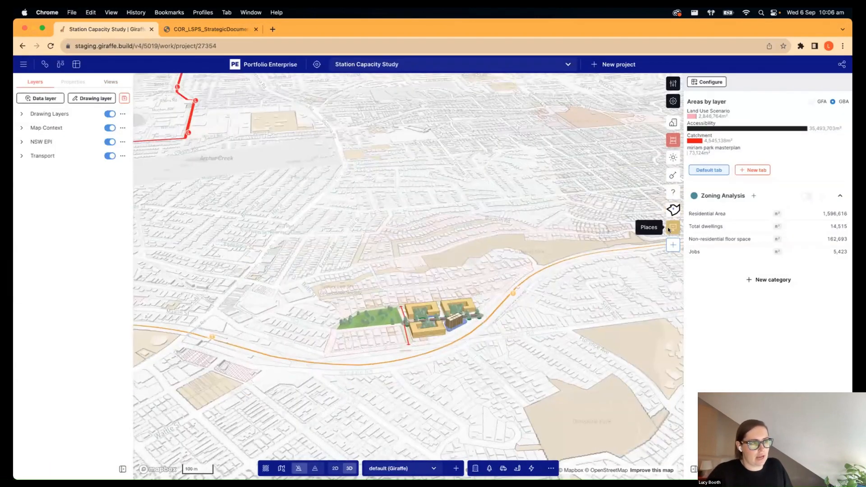
left_click(669, 229)
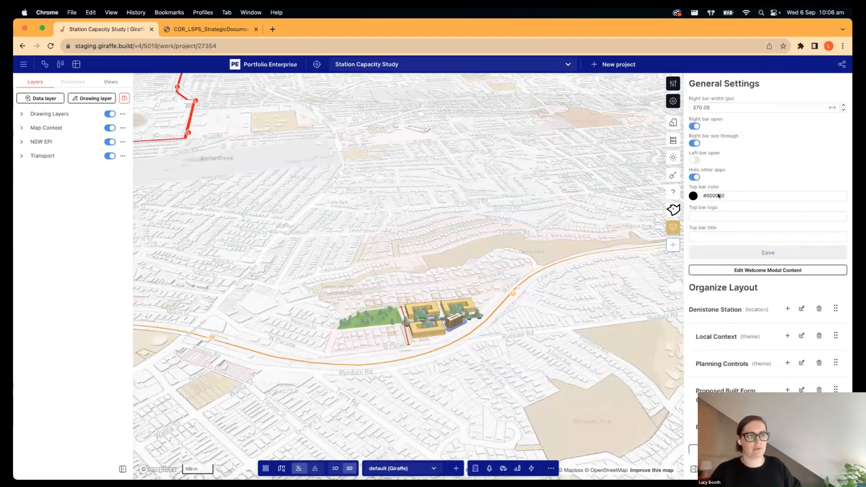
scroll(745, 251, "down", 2)
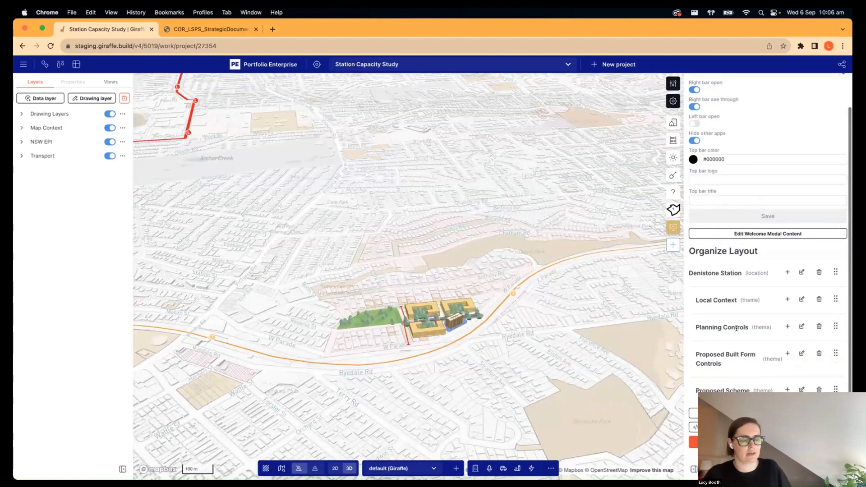
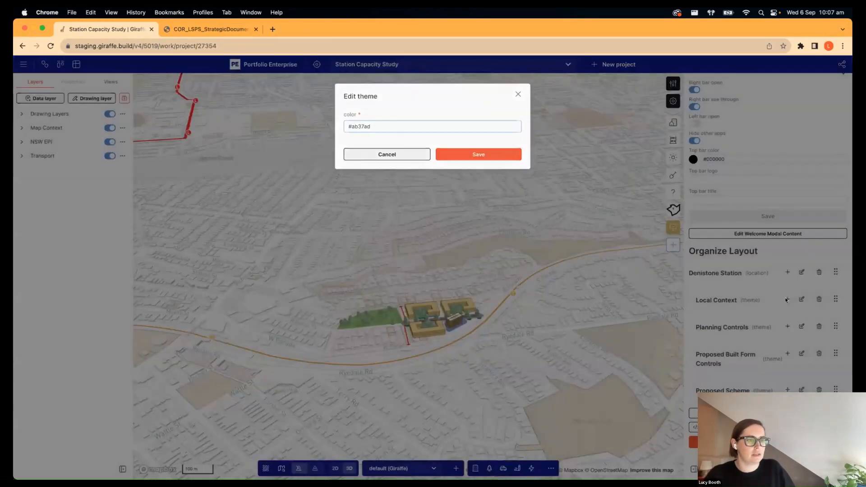
left_click(409, 154)
- Add a carousel item to the Local Context theme using the Local Context view and the copied storage.googleapis.com image URL
left_click(787, 300)
left_click(366, 123)
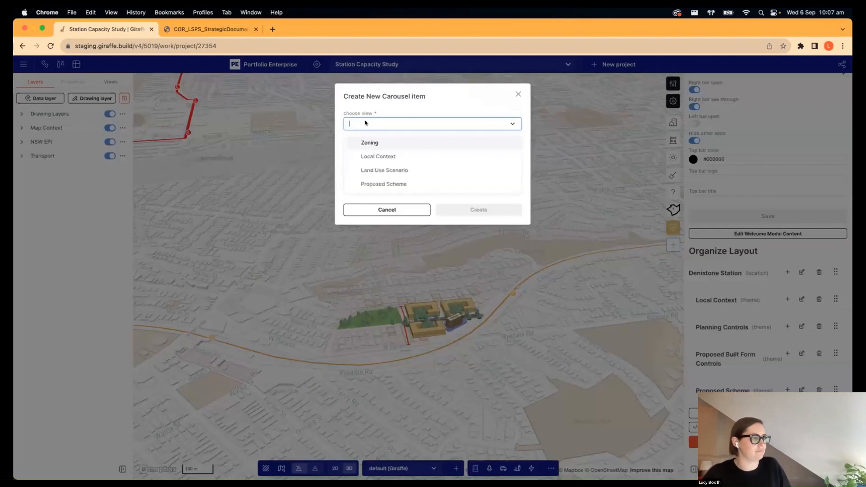
left_click(375, 156)
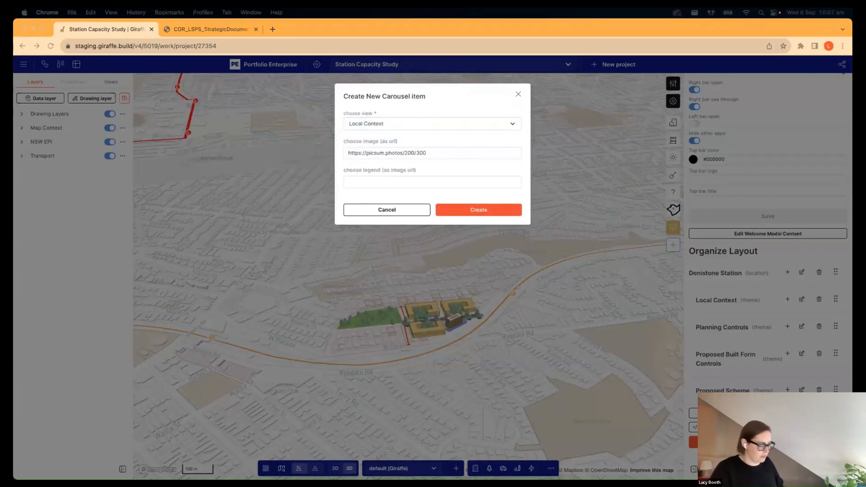
left_click(443, 152)
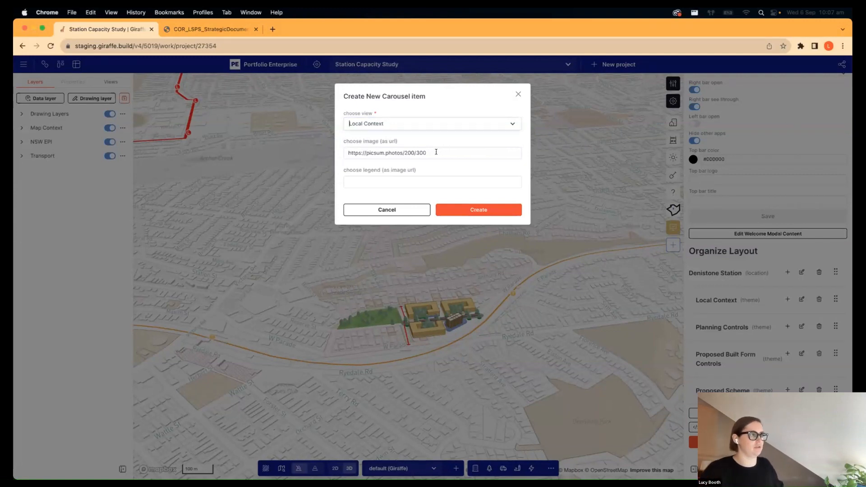
key("super+v")
key("Return")
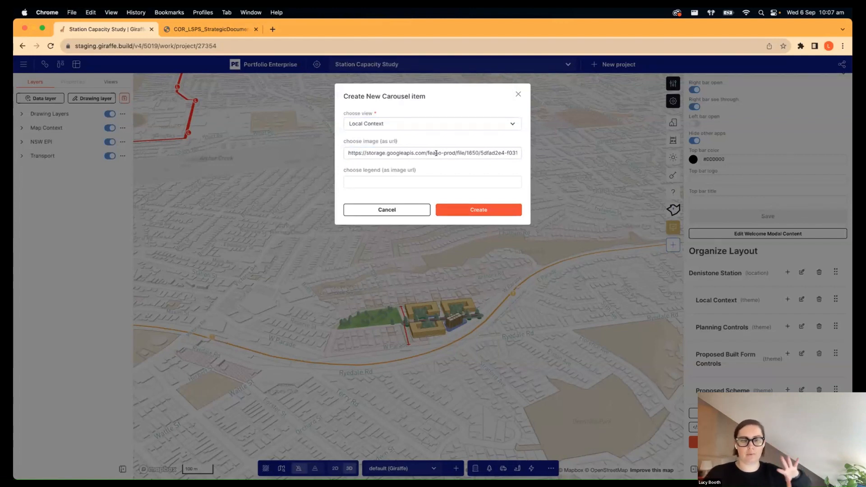
left_click_drag(380, 153, 500, 141)
left_click(476, 212)
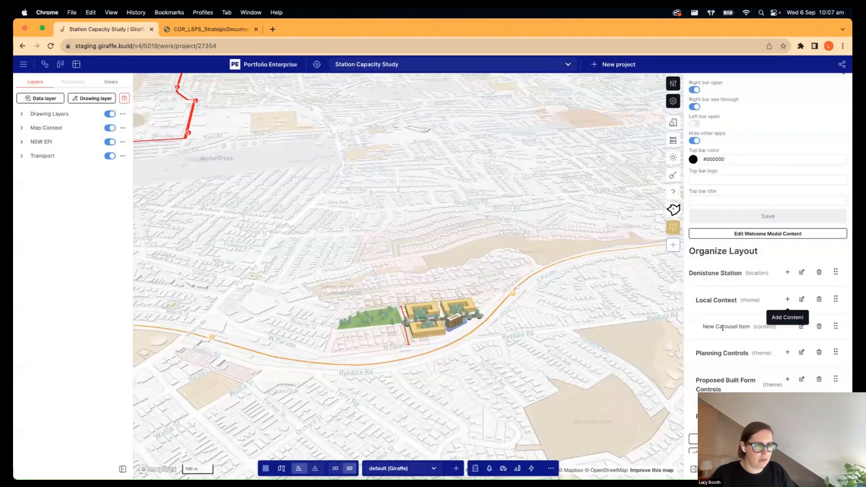
double_click(725, 328)
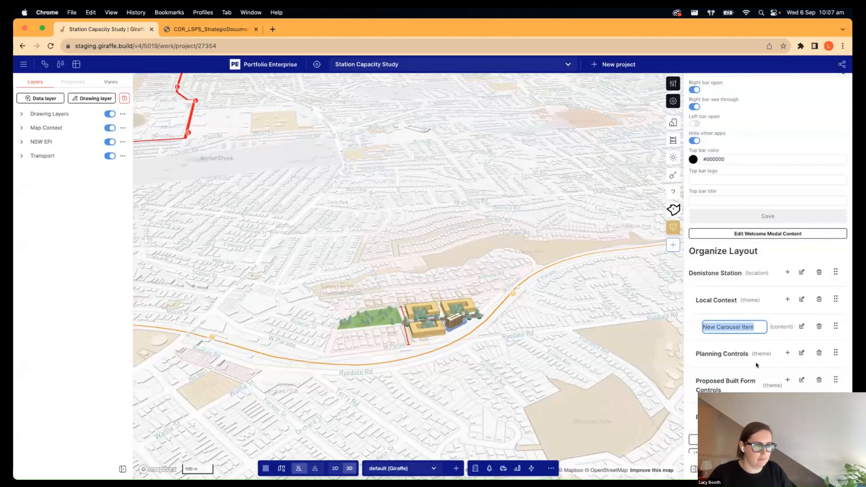
- Add a carousel item to the Planning Controls theme using the Zoning view and the same copied image URL
left_click(787, 353)
left_click(360, 123)
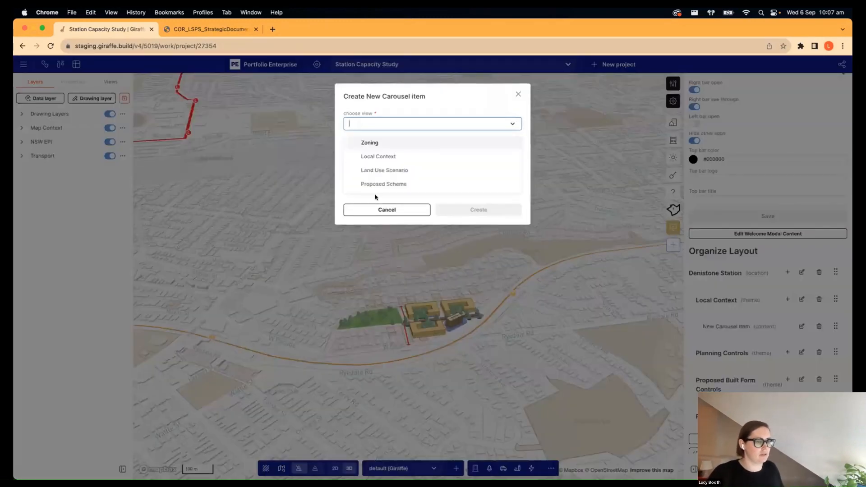
left_click(363, 156)
left_click(365, 124)
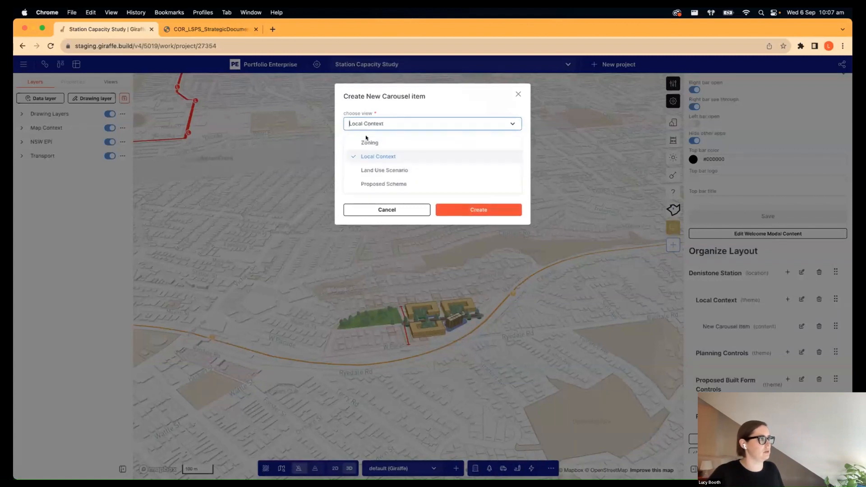
left_click(369, 142)
triple_click(373, 153)
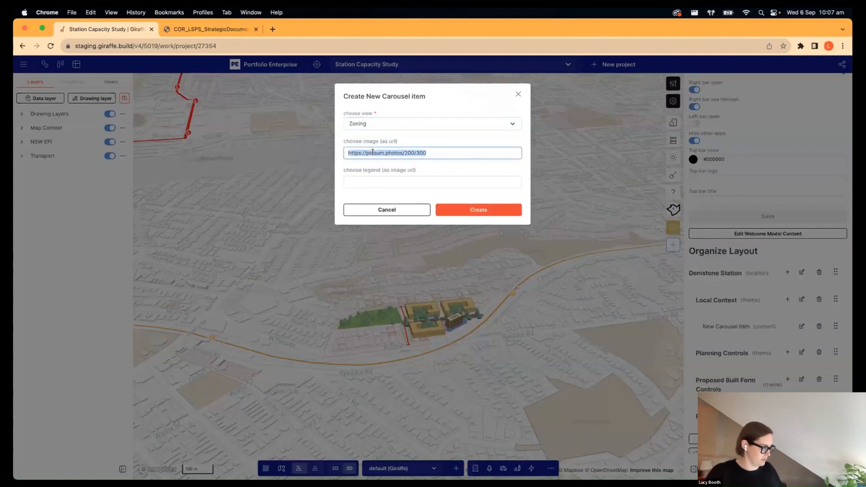
key("super+v")
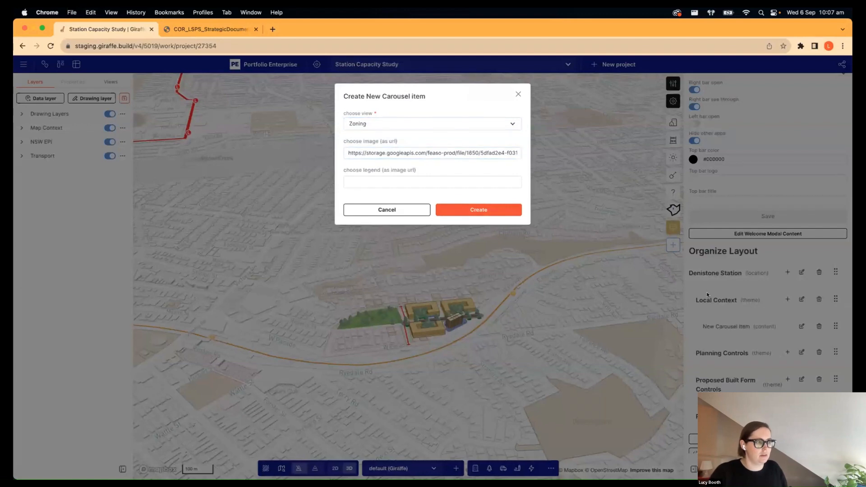
left_click(492, 210)
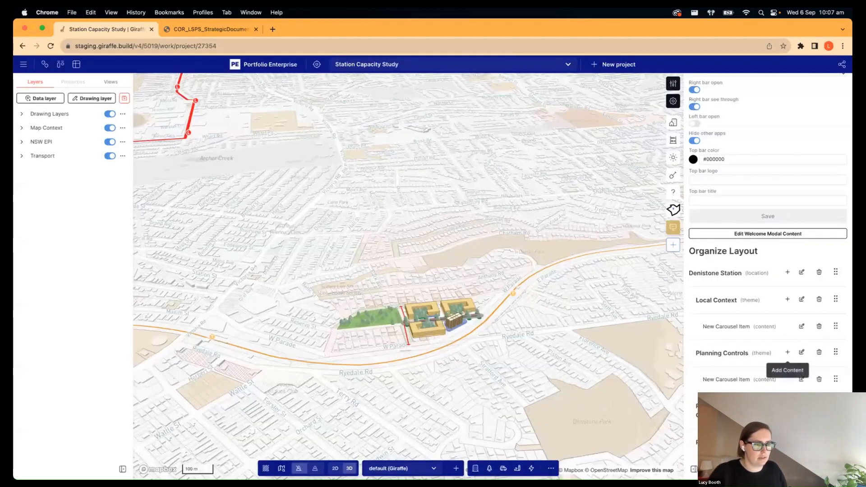
- Add a carousel item to the Proposed Built Form Controls theme using the Land Use Scenario view and the copied image URL
scroll(787, 364, "down", 2)
left_click(788, 354)
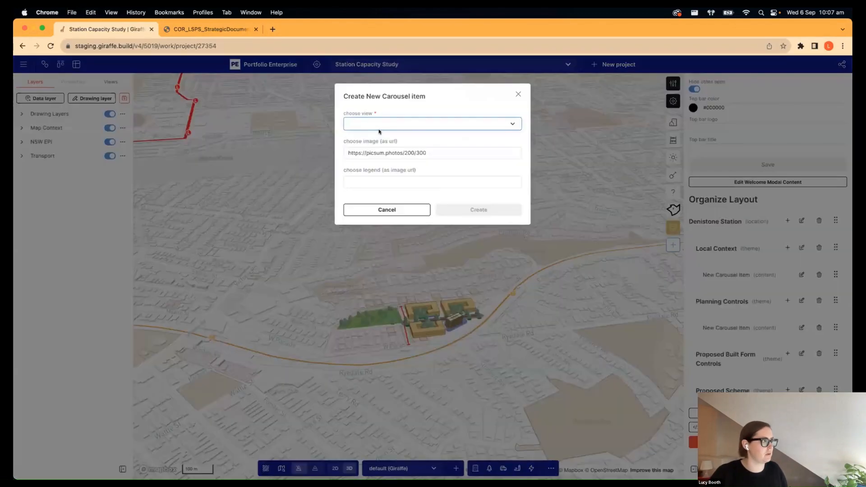
left_click(369, 124)
left_click(372, 170)
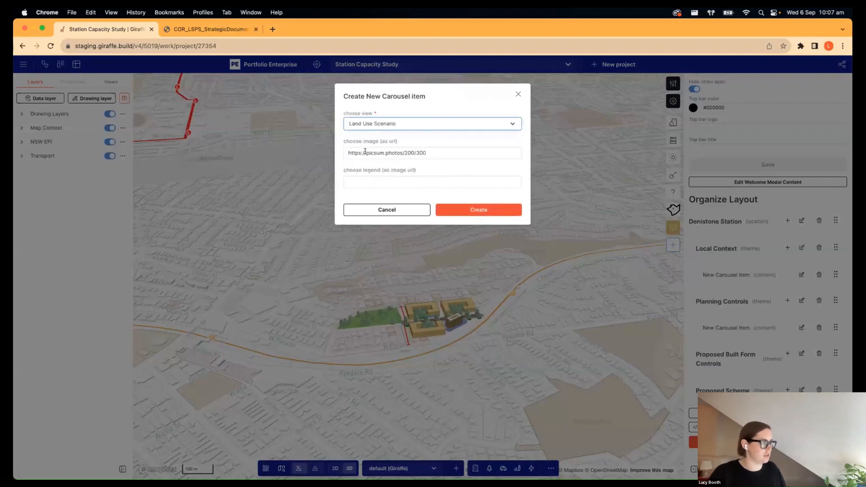
triple_click(365, 153)
key("super+v")
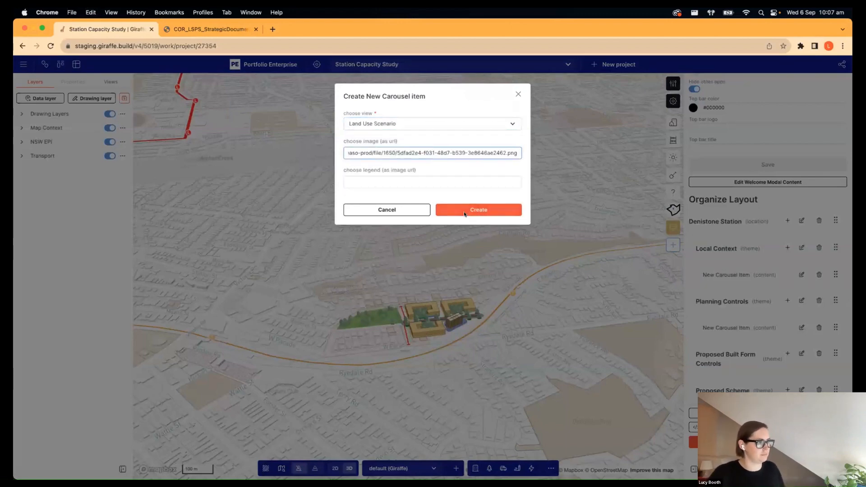
key("Return")
- Add a carousel item to the Proposed Scheme theme using the Proposed Scheme view and the copied image URL
scroll(814, 379, "down", 1)
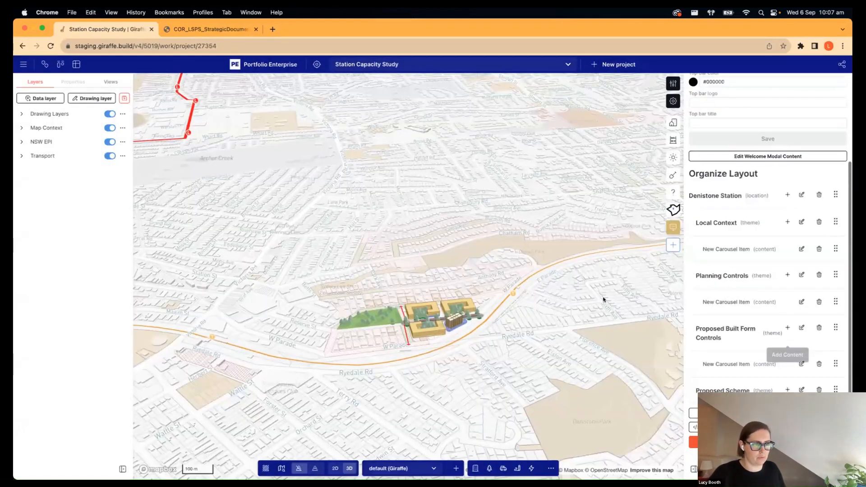
left_click(787, 328)
left_click(367, 123)
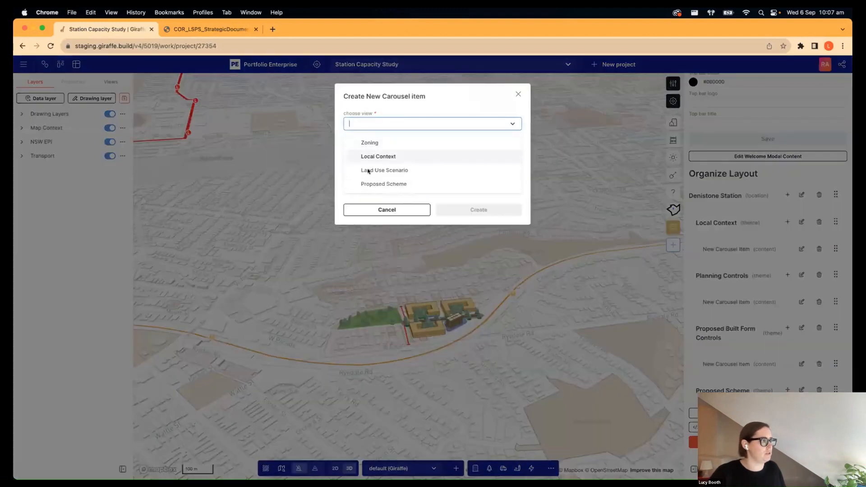
left_click(368, 184)
triple_click(367, 152)
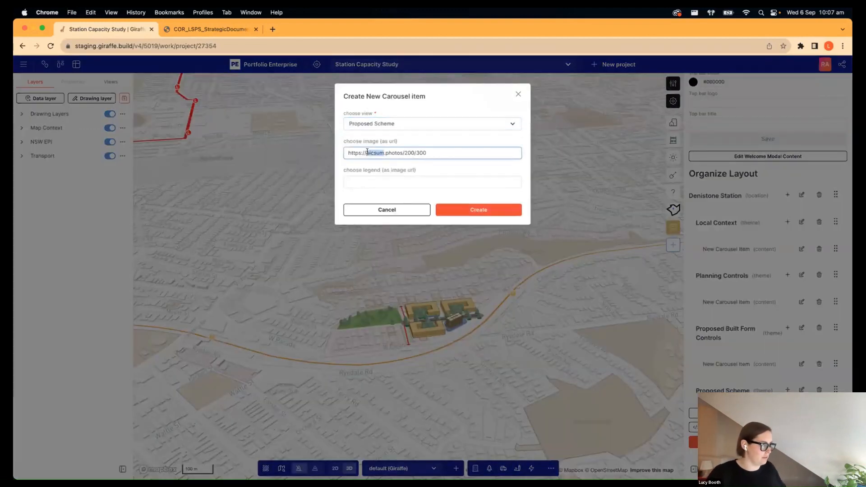
key("super+v")
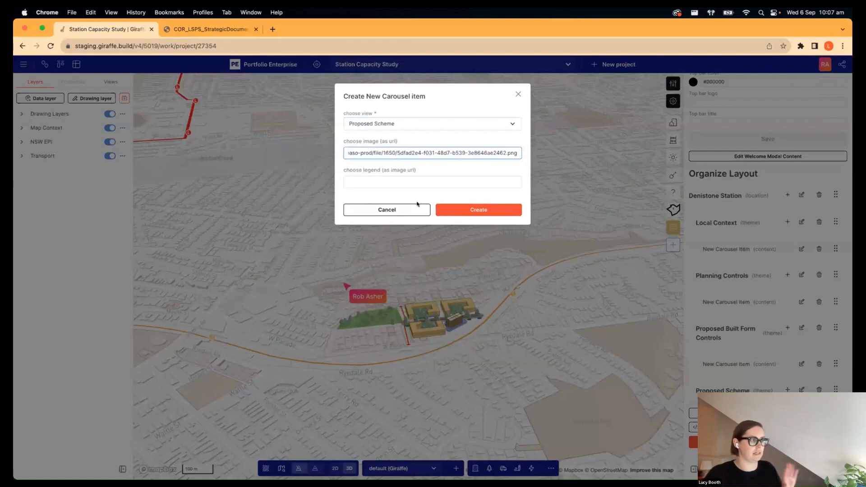
left_click(479, 210)
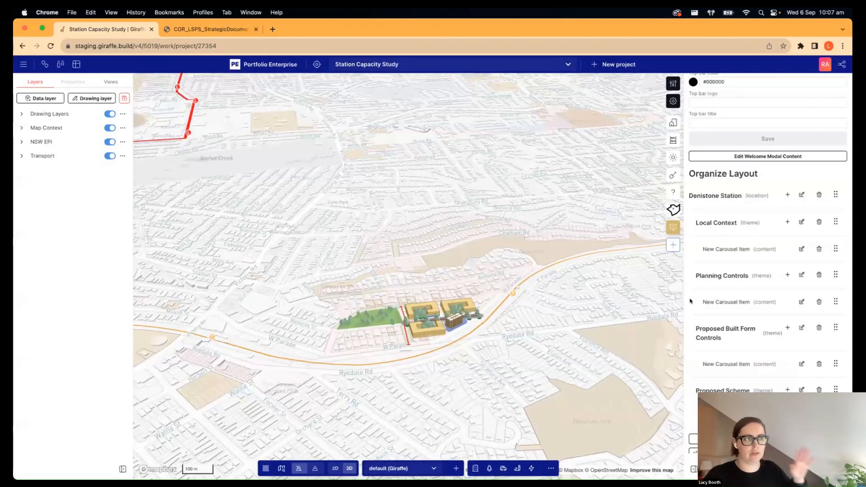
- Check the organized theme layout, open the Places presentation, and read and dismiss its welcome message
scroll(704, 333, "down", 1)
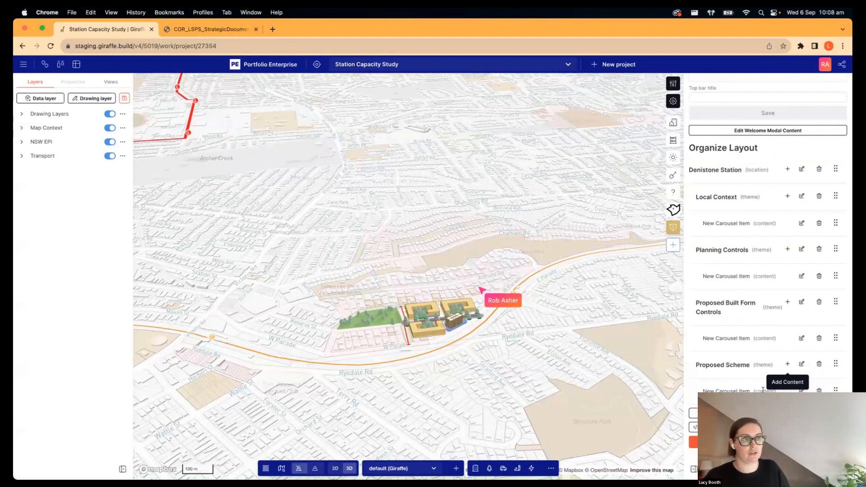
scroll(763, 315, "up", 5)
scroll(782, 184, "down", 2)
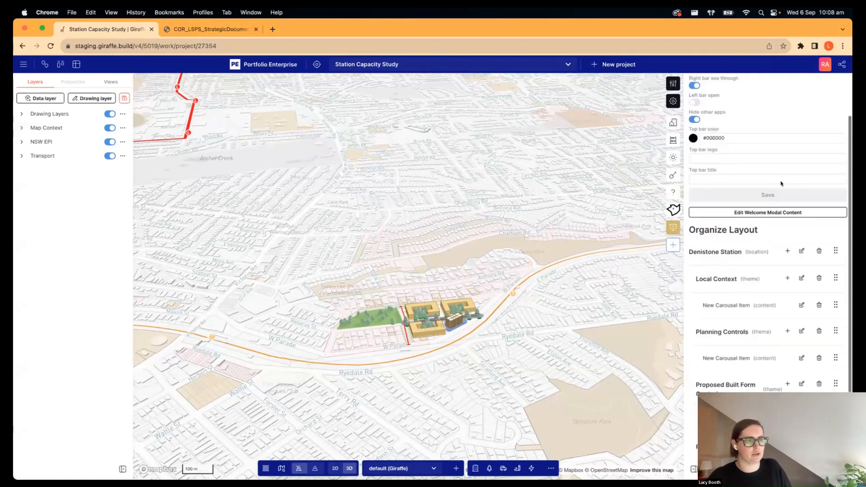
scroll(781, 183, "down", 3)
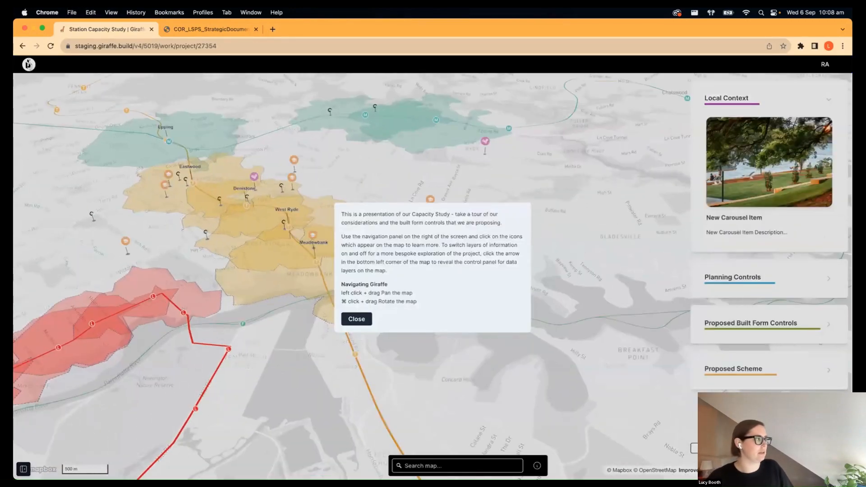
left_click_drag(342, 214, 417, 301)
left_click(379, 231)
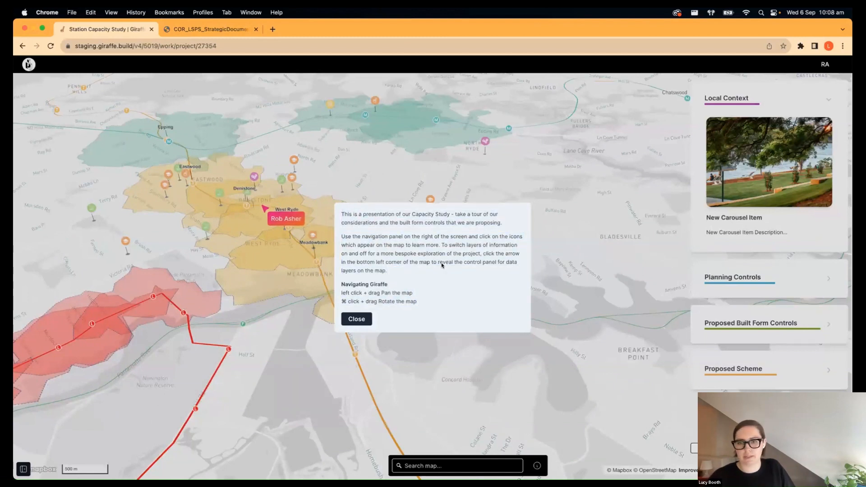
left_click(357, 319)
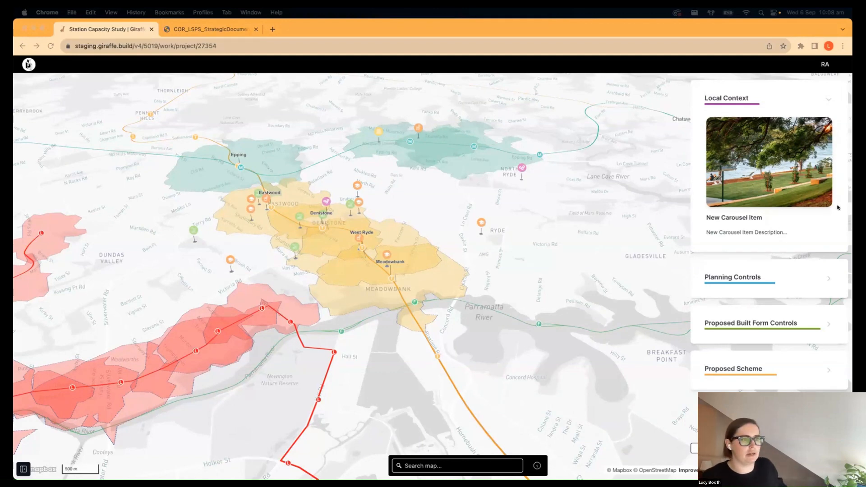
- Replace the Local Context carousel item's description with the copied West End, Brisbane site text and remove its bullets
left_click(740, 233)
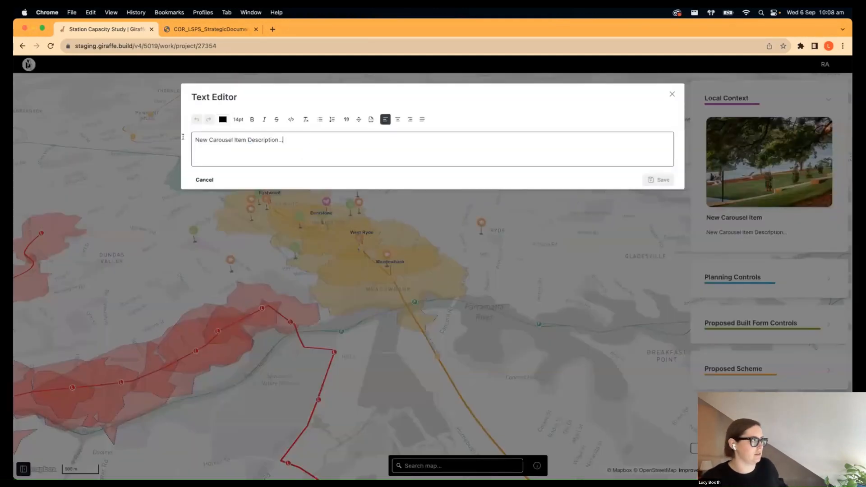
key("super+a")
type("The site located on the corner of Kurilpa Street and Bailey Street in West End, Brisbane is a location that has seen a lot of residential development and increased density over the last decade. The pink buildings indicate recent residential developments that have been completed, with others currently under construction. Montague Road to the east of the site provides both an important transport and movement corridor, as well as access to local shops and services. To the west of the precinct is the Brisbane River and parklands, as well as the West End River Hub which provides an additional river access point for the local community and visitors, to encourage recreational and tourist activities in the precinct. The icons indicate different activities within the immediate development precinct.")
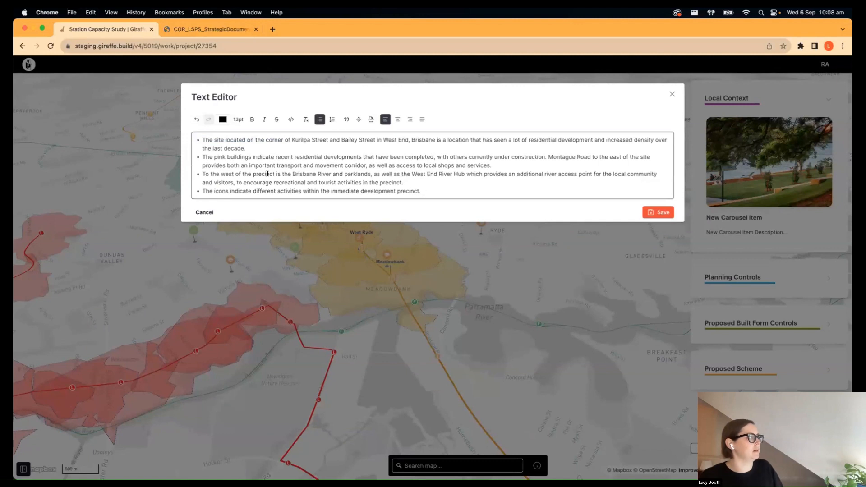
left_click_drag(422, 191, 185, 139)
left_click(320, 120)
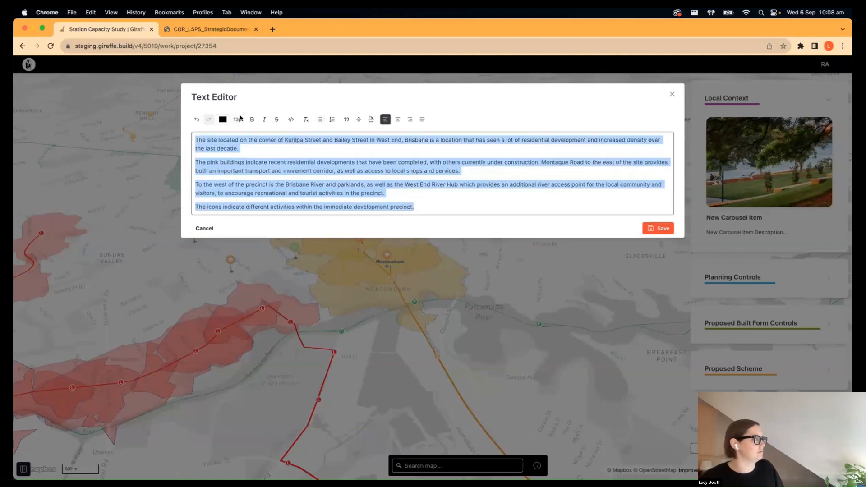
- Set the Local Context description text to 12pt, save it, and blank out the carousel item's title
left_click(239, 120)
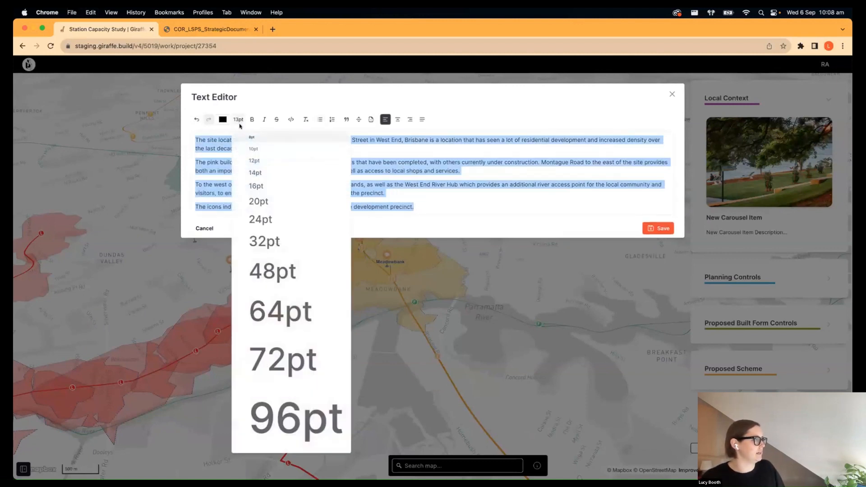
left_click(256, 160)
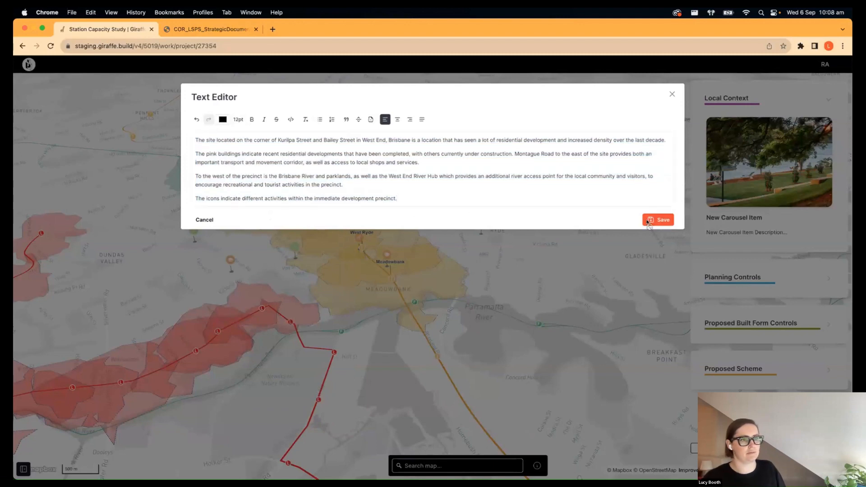
left_click(652, 220)
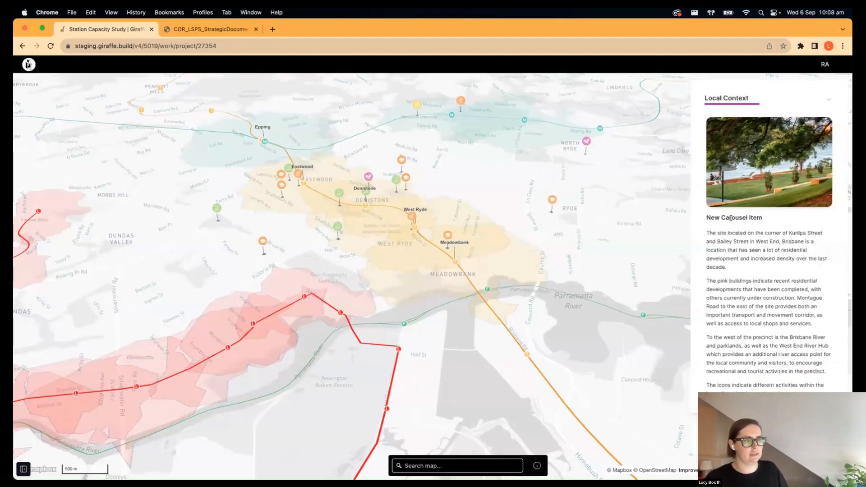
double_click(731, 218)
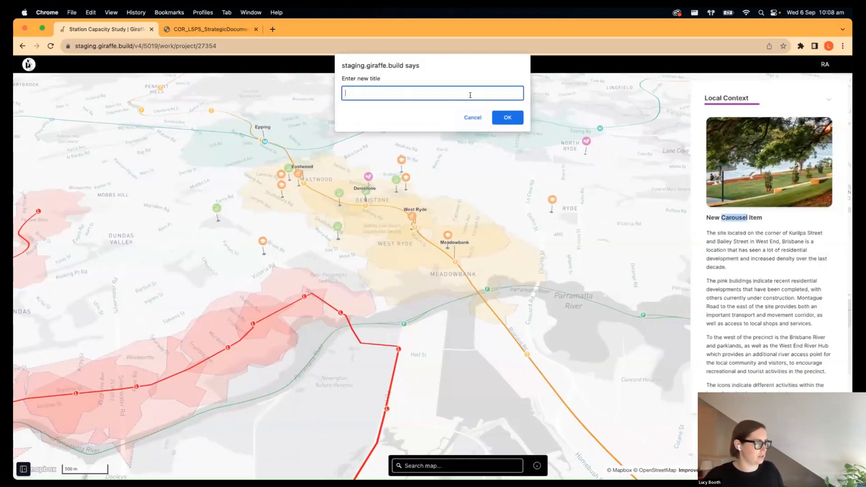
left_click(508, 118)
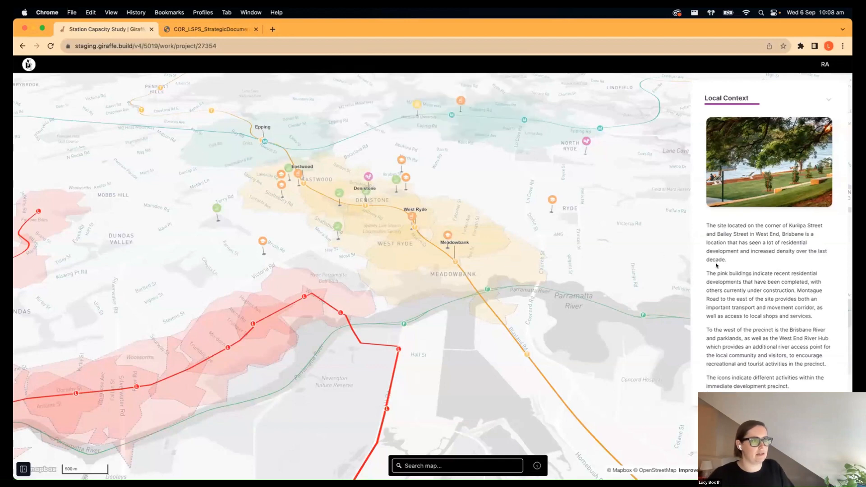
- Replace the Planning Controls carousel item's description with the copied West End site text as unbulleted paragraphs and save it
left_click(827, 101)
left_click(754, 145)
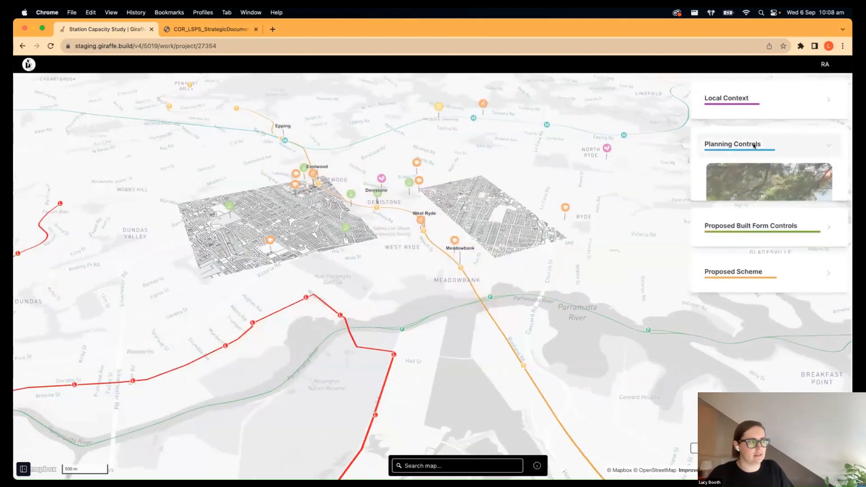
double_click(730, 278)
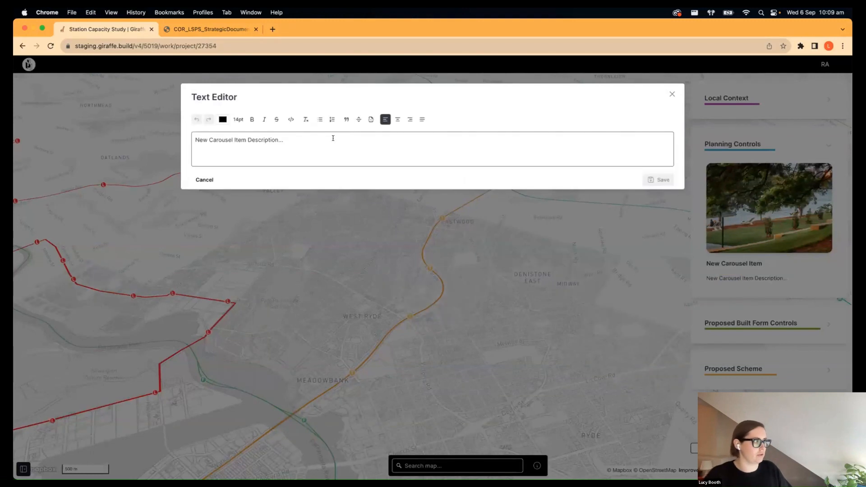
left_click_drag(332, 137, 112, 115)
type("The site located on the corner of Kurilpa Street and Bailey Street in West End, Brisbane is a location that has seen a lot of residential development and increased density over the last decade. The pink buildings indicate recent residential developments that have been completed, with others currently under construction. Montague Road to the east of the site provides both an important transport and movement corridor, as well as access to local shops and services. To the west of the precinct is the Brisbane River and parklands, as well as the West End River Hub which provides an additional river access point for the local community and visitors, to encourage recreational and tourist activities in the precinct. The icons indicate different activities within the immediate development precinct.")
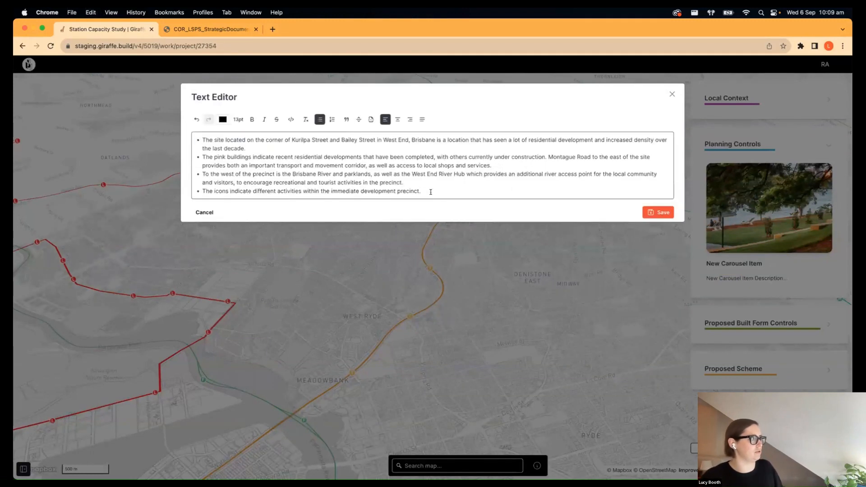
left_click_drag(431, 192, 281, 131)
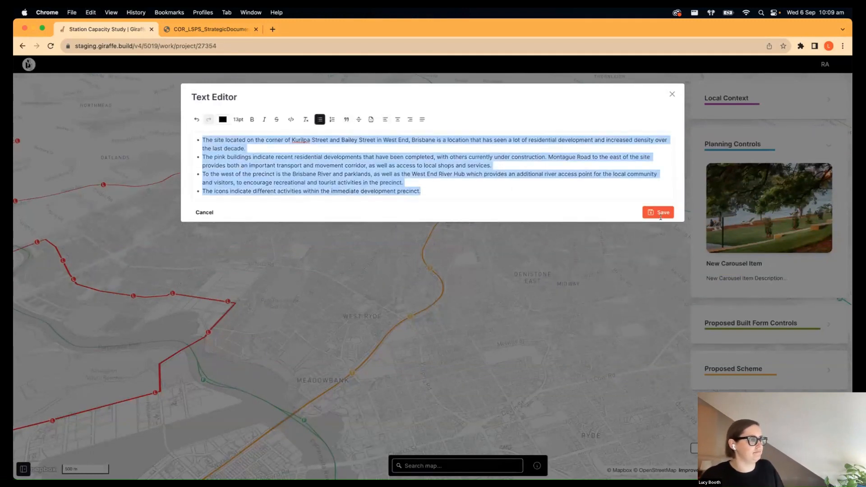
left_click(318, 119)
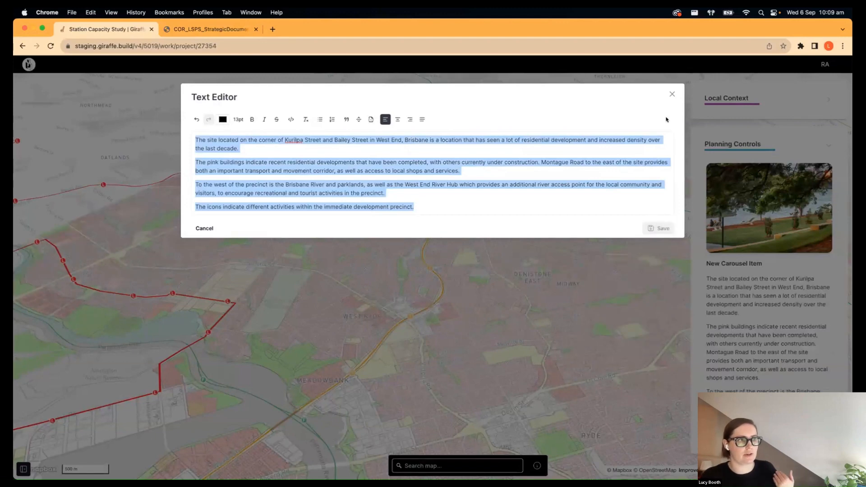
left_click(672, 94)
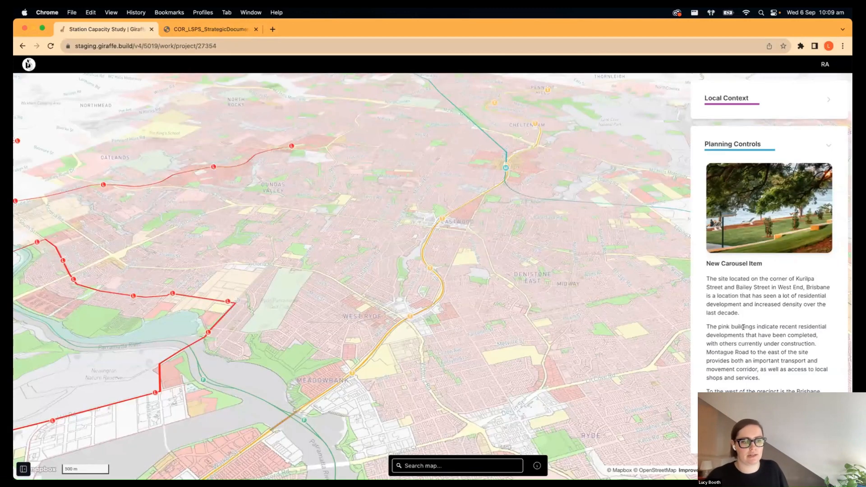
- Review the Planning Controls text and preview the Proposed Built Form Controls and Proposed Scheme themes with their map views
scroll(752, 369, "down", 4)
scroll(780, 196, "up", 4)
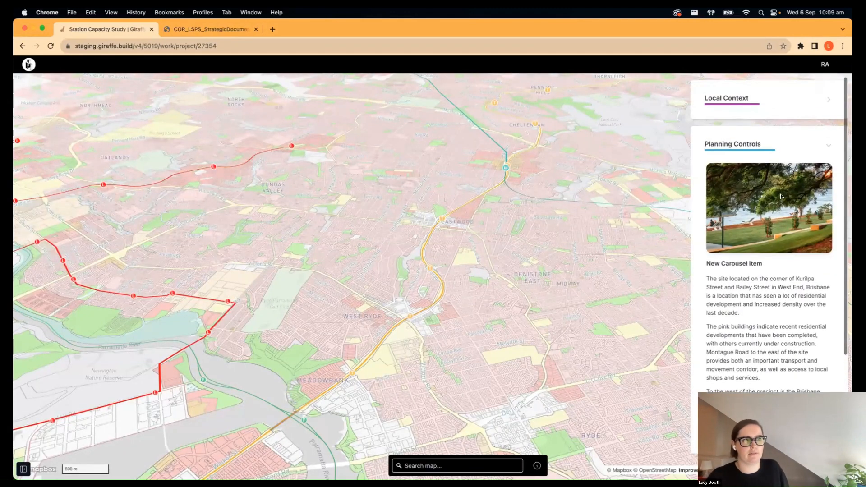
left_click(827, 144)
left_click(827, 191)
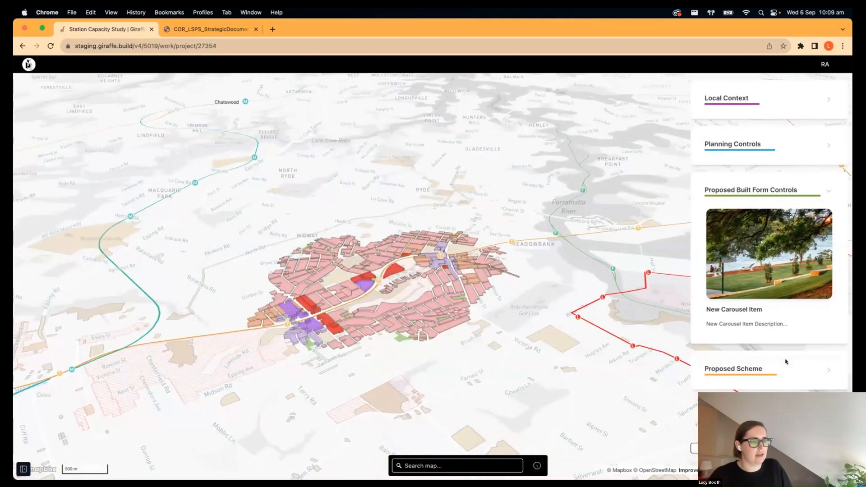
left_click(785, 371)
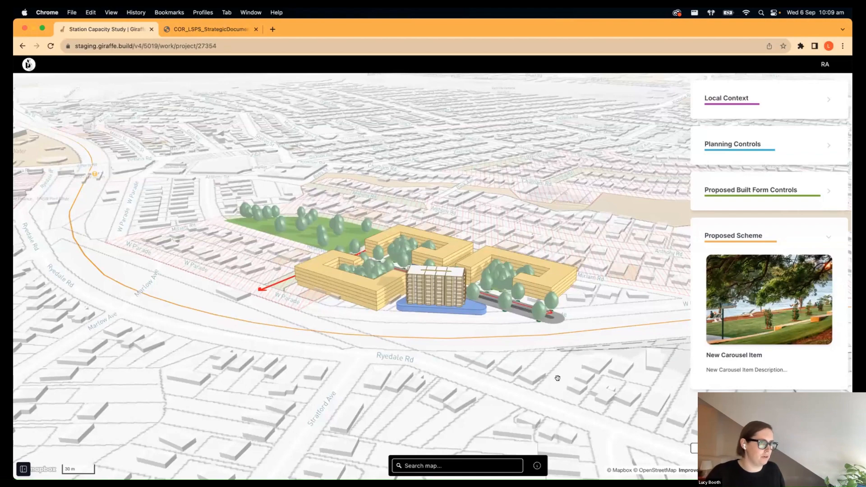
left_click(826, 237)
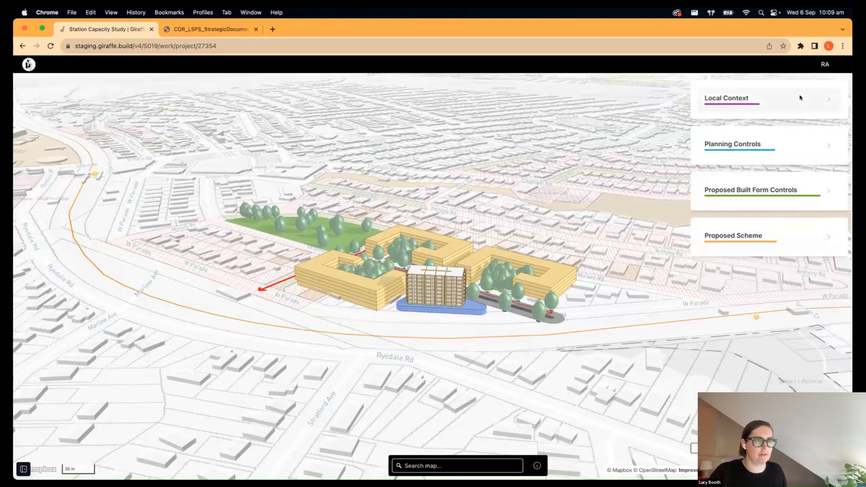
- Walk through all four themes in order, from Local Context to Proposed Scheme, checking each linked map view
left_click(799, 93)
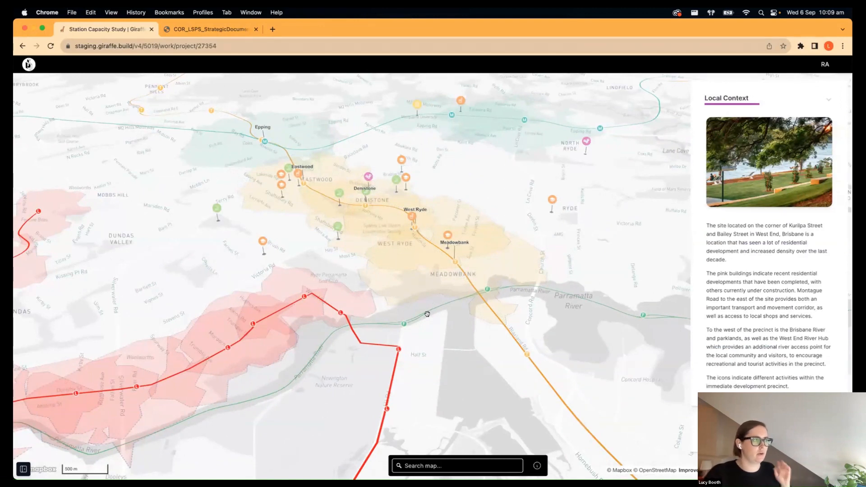
left_click(779, 97)
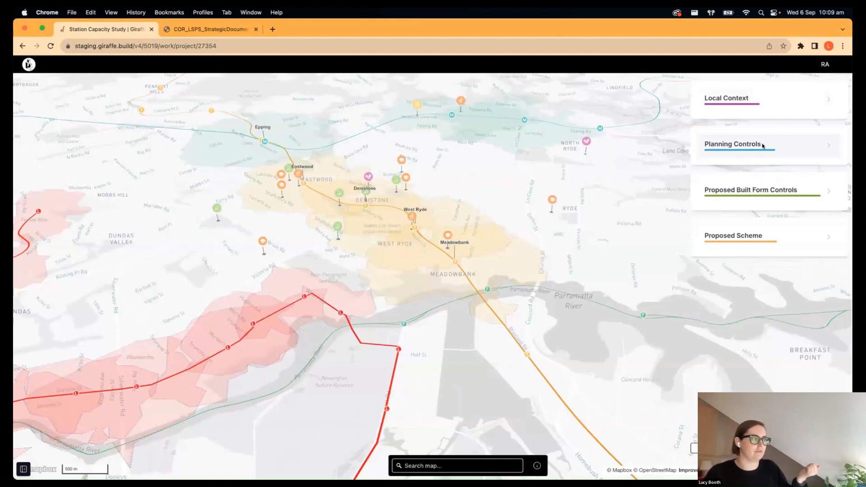
left_click(762, 145)
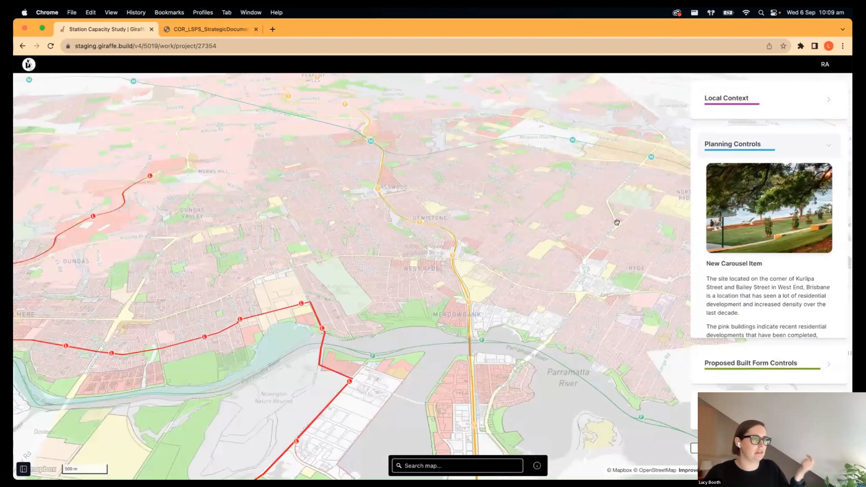
left_click(767, 146)
left_click(778, 194)
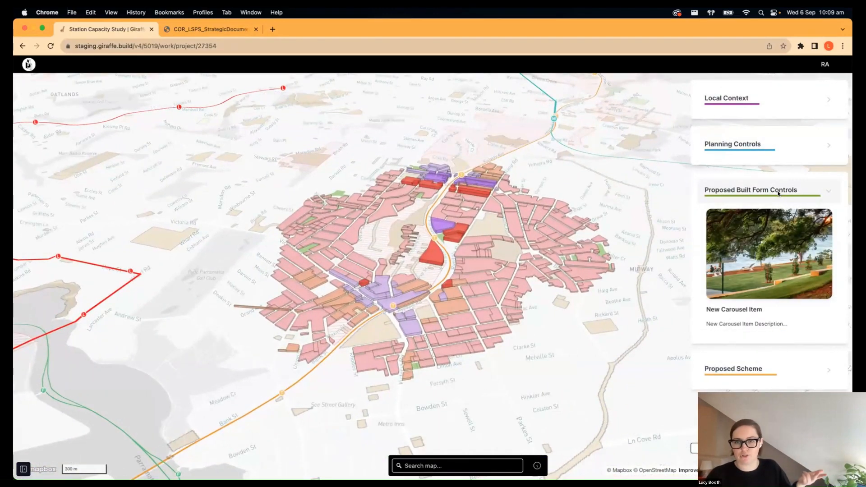
left_click(778, 191)
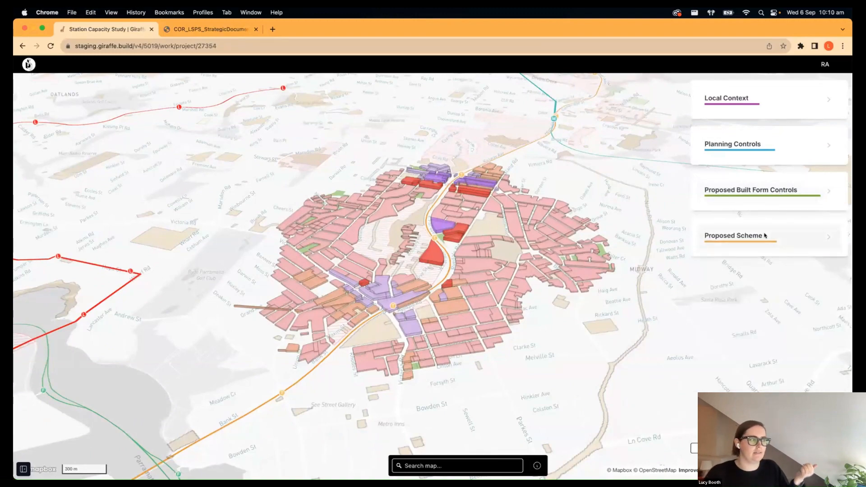
left_click(765, 236)
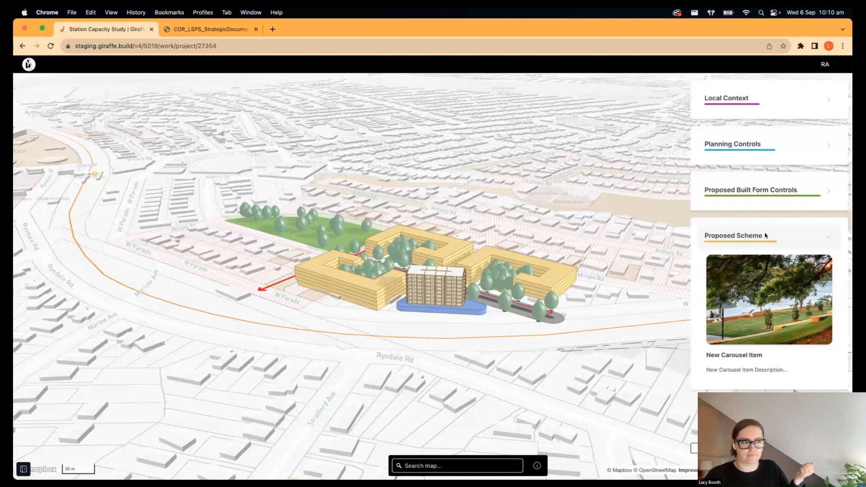
left_click(765, 236)
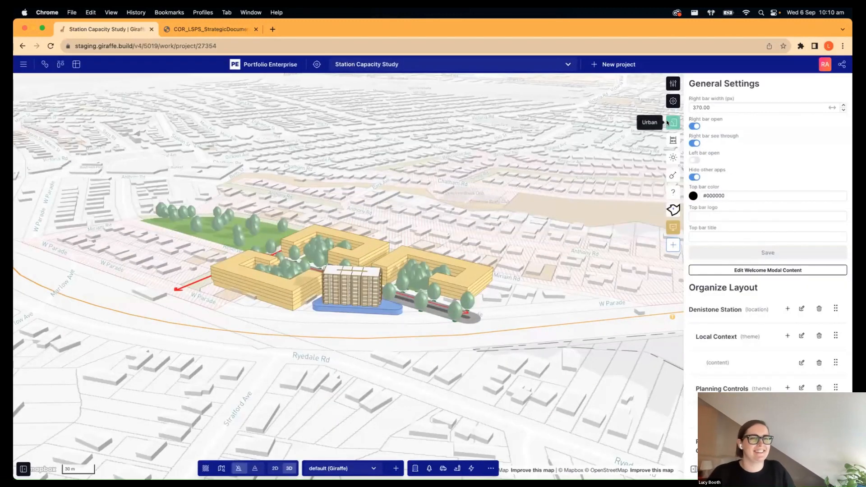
- Check the Urban area metrics, reveal the layers list in place of the metrics, and inspect the masterplan in its surroundings
left_click(667, 122)
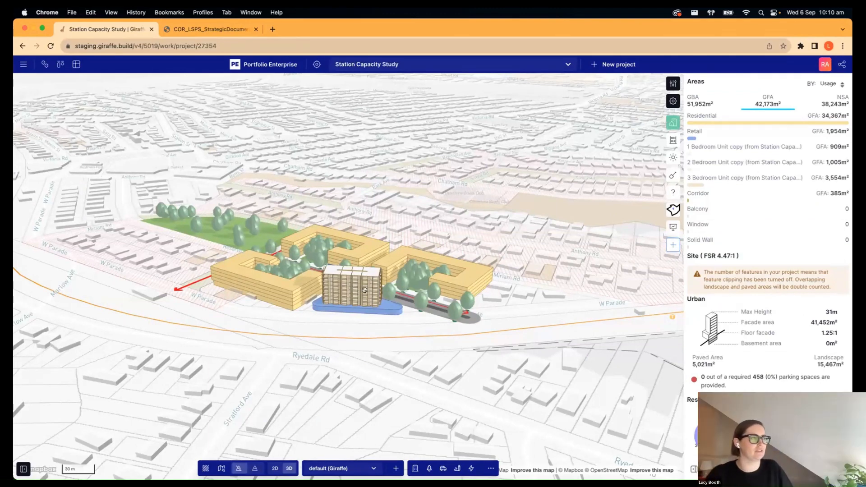
left_click(23, 469)
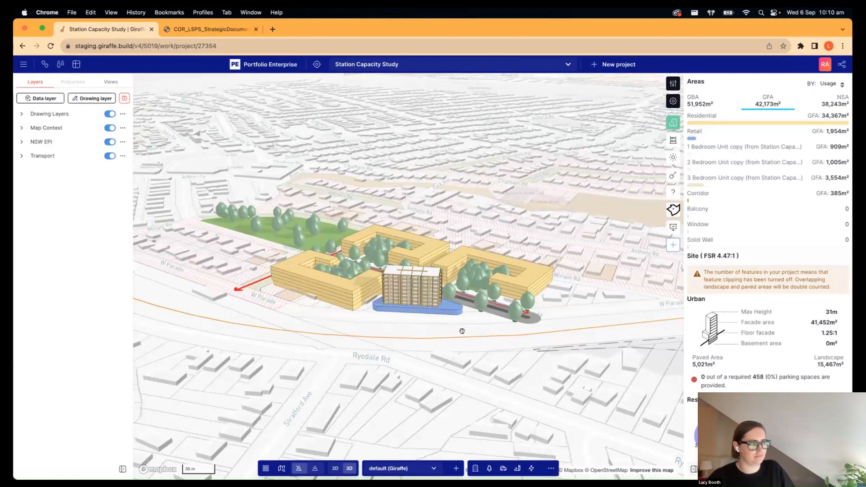
left_click(694, 469)
scroll(458, 344, "down", 5)
right_click_drag(459, 343, 546, 348)
left_click_drag(429, 345, 380, 321)
right_click_drag(389, 324, 433, 314)
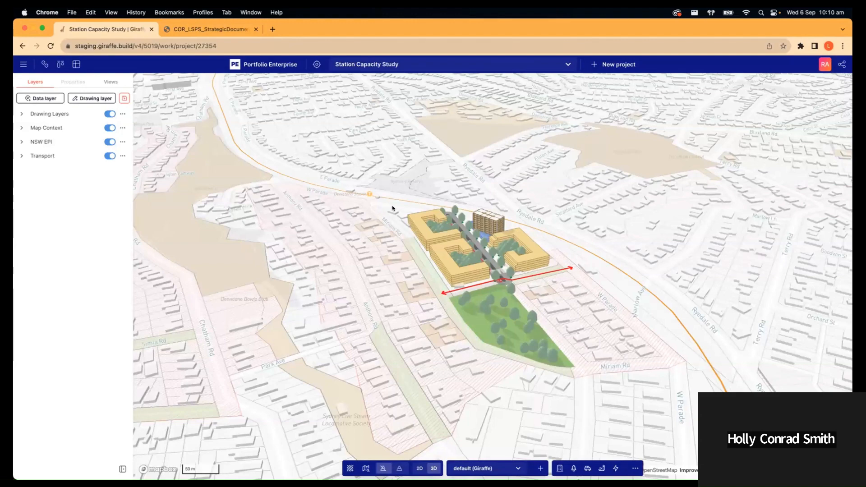
right_click_drag(408, 193, 401, 210)
scroll(401, 211, "down", 5)
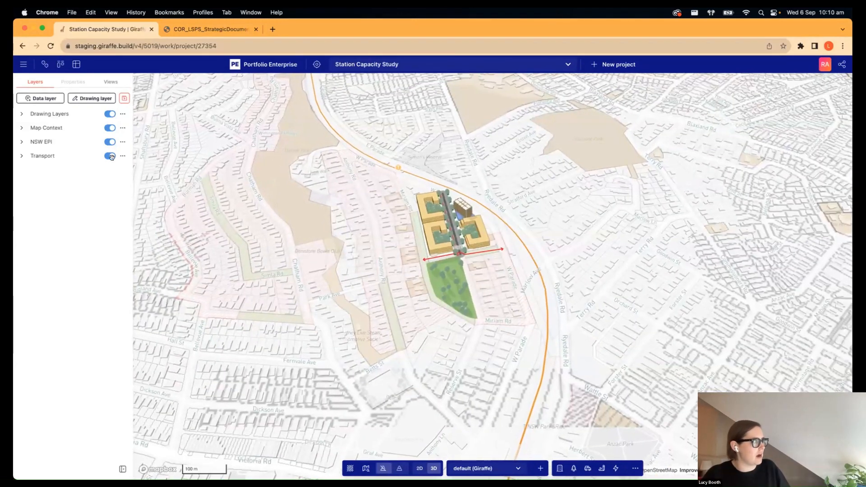
- Expand the Transport layer group, browse the available data layers without adding any, and examine the wider transport network
left_click(90, 156)
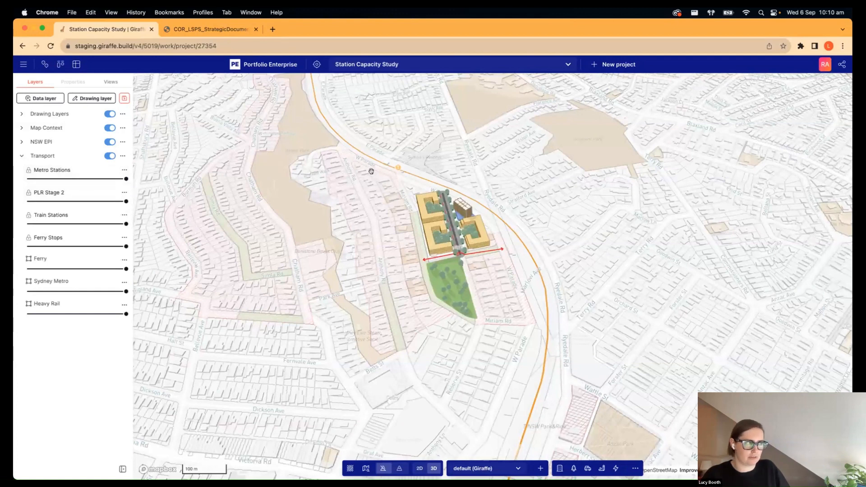
left_click(29, 98)
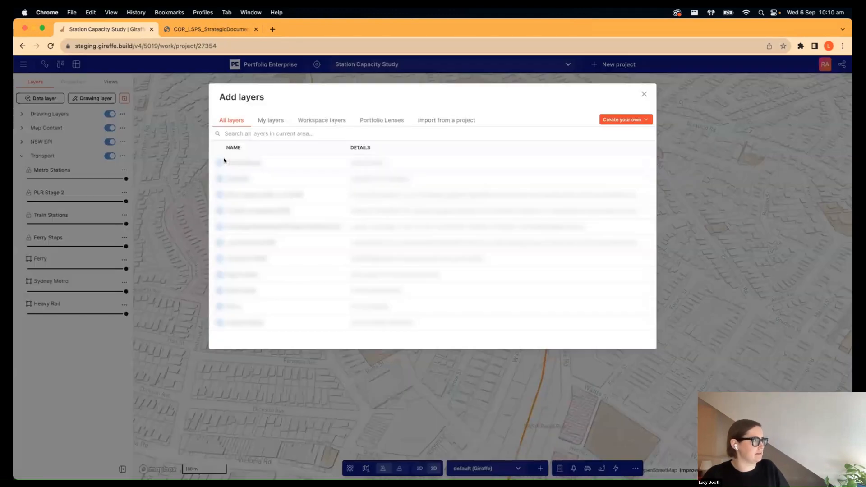
left_click(270, 133)
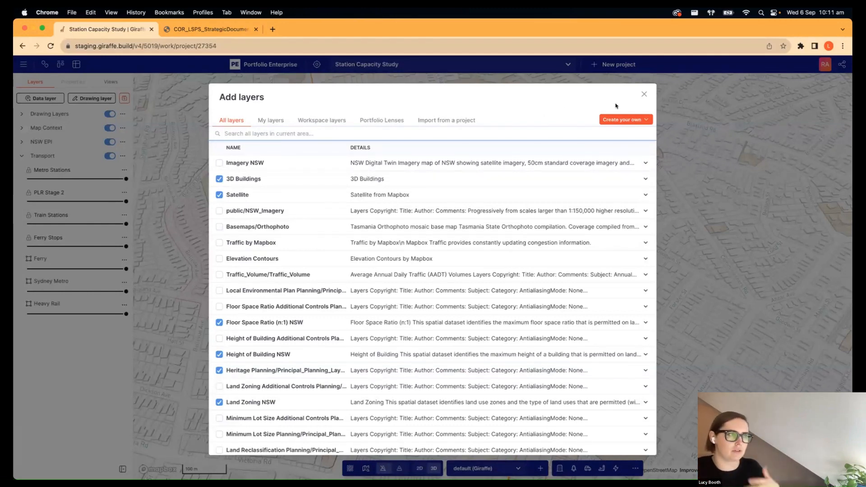
left_click(644, 94)
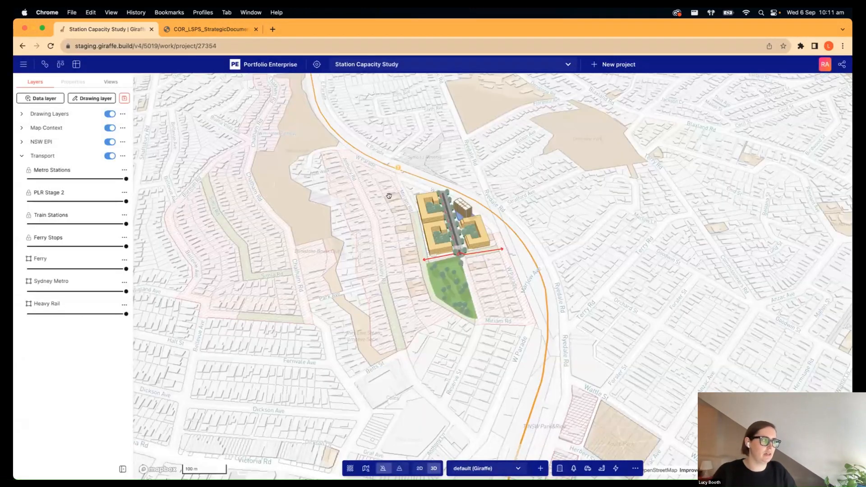
scroll(391, 189, "down", 3)
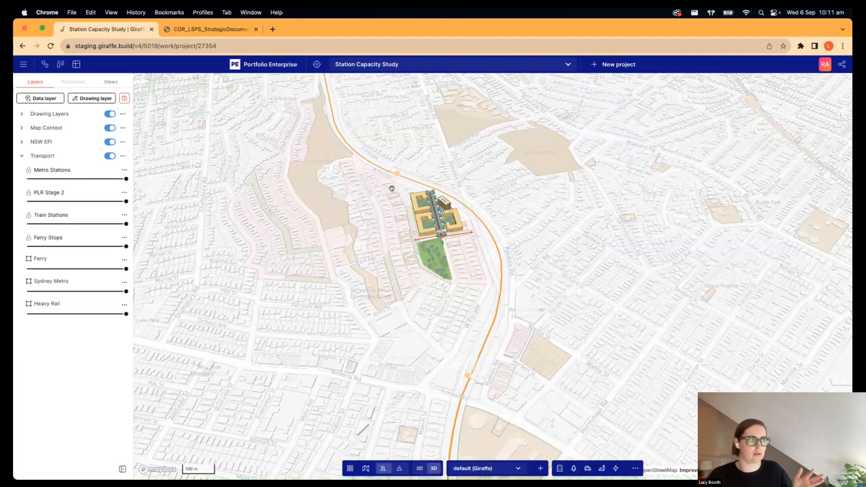
scroll(425, 287, "down", 5)
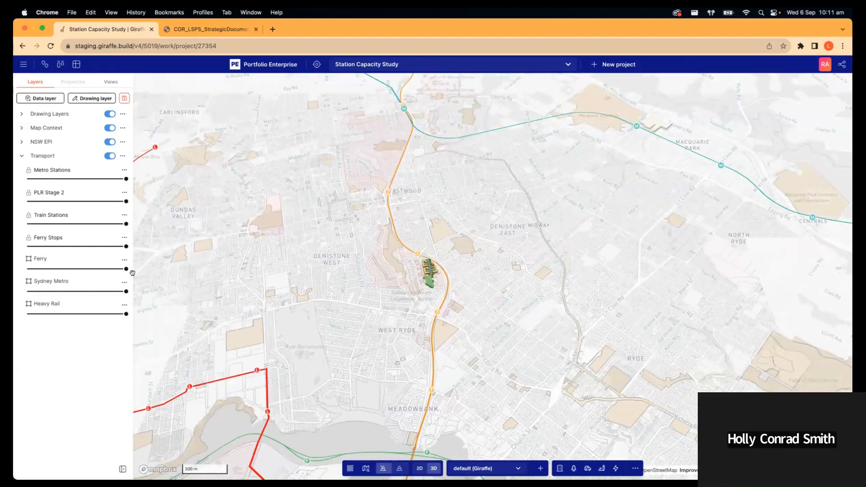
- Unlock the Train Stations layer and try to select the station marker beside the masterplan
left_click_drag(158, 188, 162, 214)
left_click(124, 215)
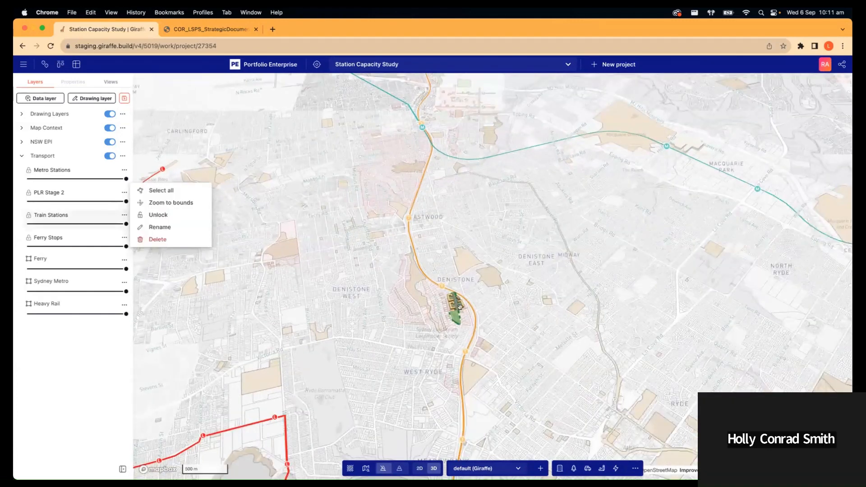
left_click(164, 203)
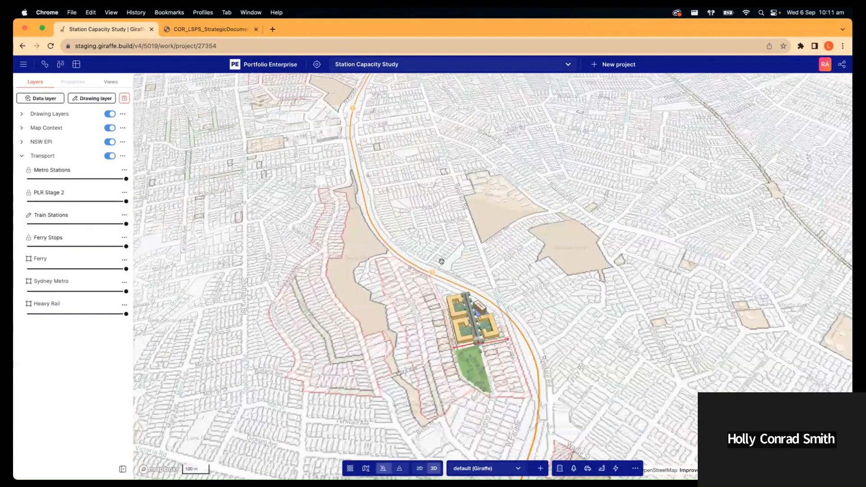
double_click(430, 273)
key("Escape")
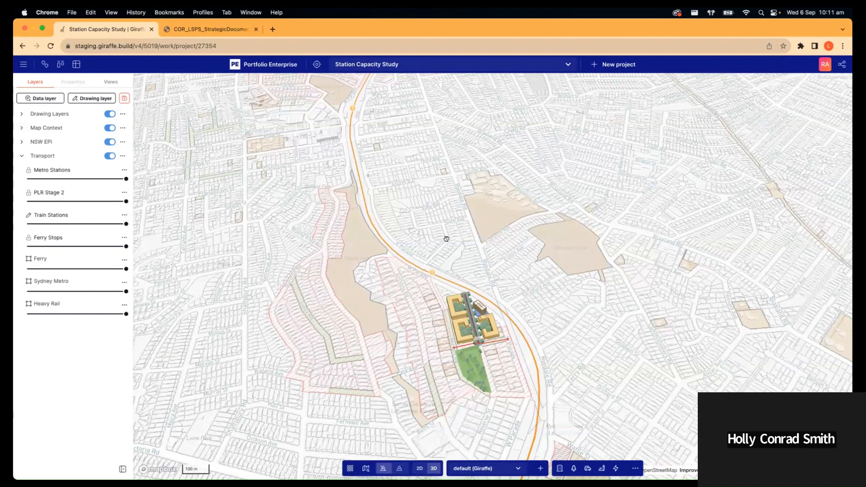
scroll(445, 289, "up", 3)
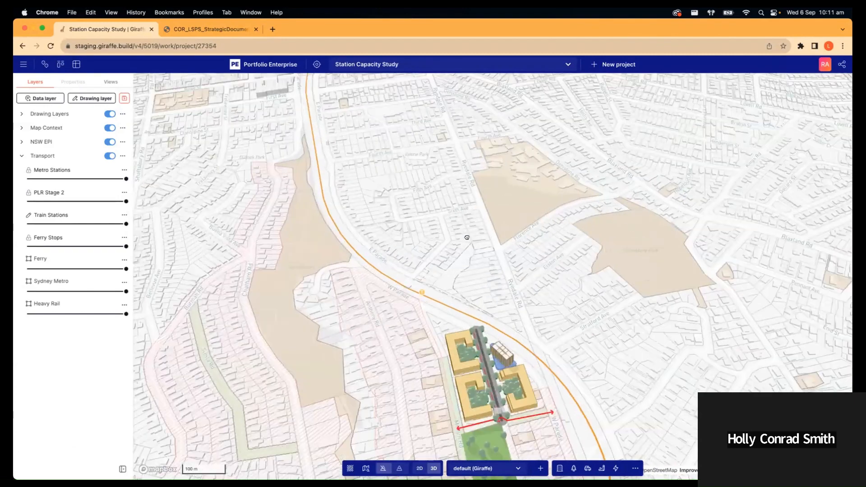
left_click_drag(735, 377, 688, 329)
- Reveal the area metrics and review the properties of the Mixed Use - HD land use in the usage editor
left_click(842, 469)
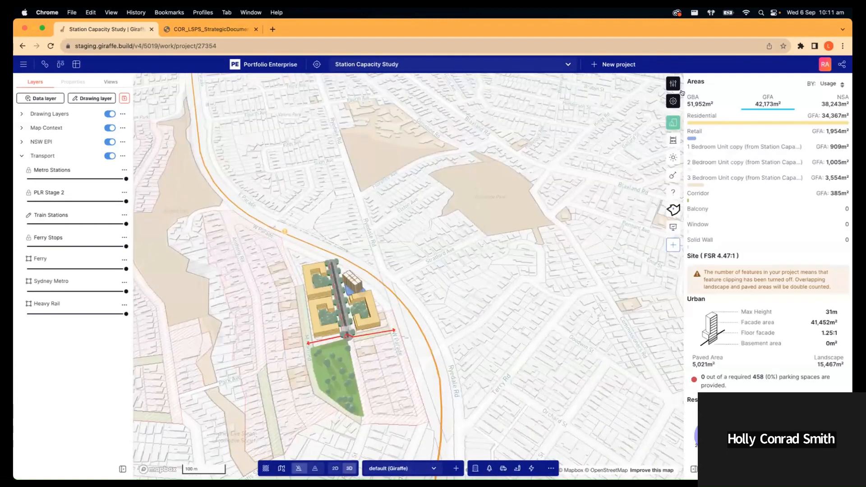
left_click(674, 84)
left_click(671, 71)
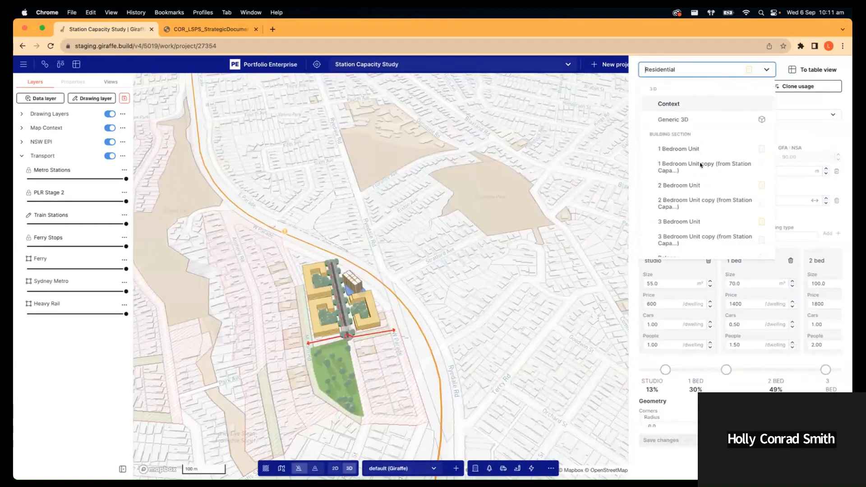
scroll(700, 165, "down", 1)
scroll(701, 166, "down", 10)
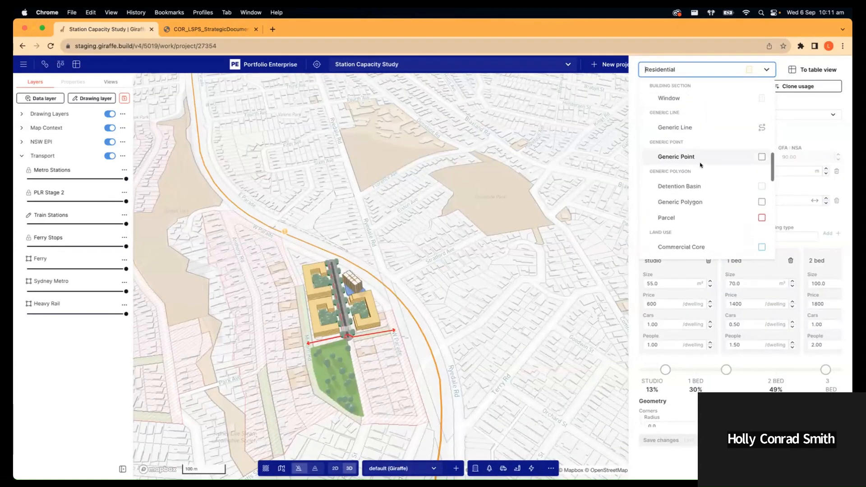
scroll(701, 165, "down", 2)
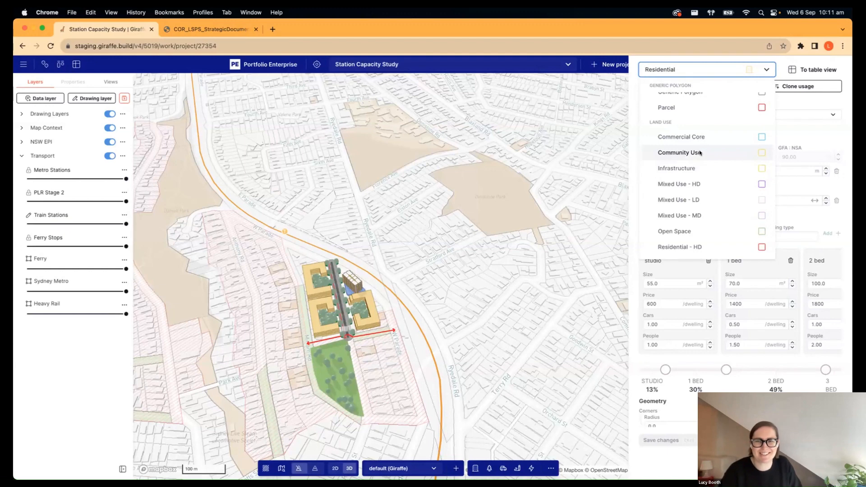
scroll(694, 176, "up", 1)
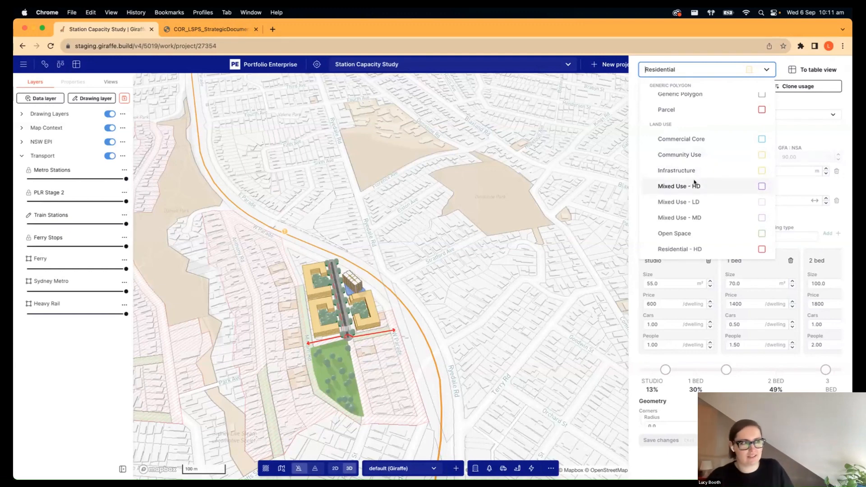
left_click(694, 185)
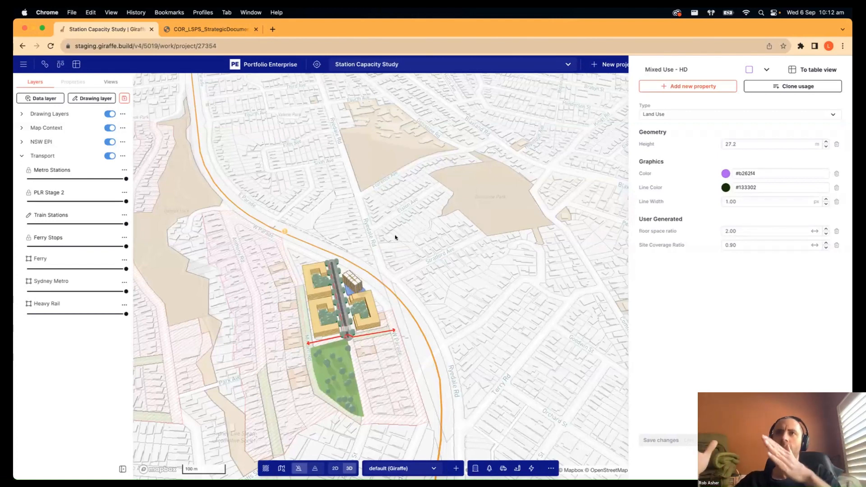
left_click(368, 233)
- In the Drawing Layers group, show Land Use Scenario at about 65% opacity and hide the miriam park masterplan layer
left_click(22, 156)
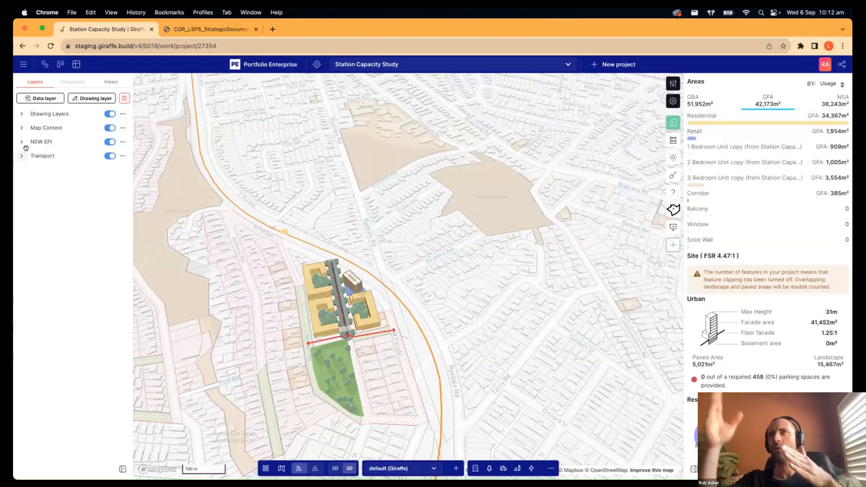
left_click(21, 114)
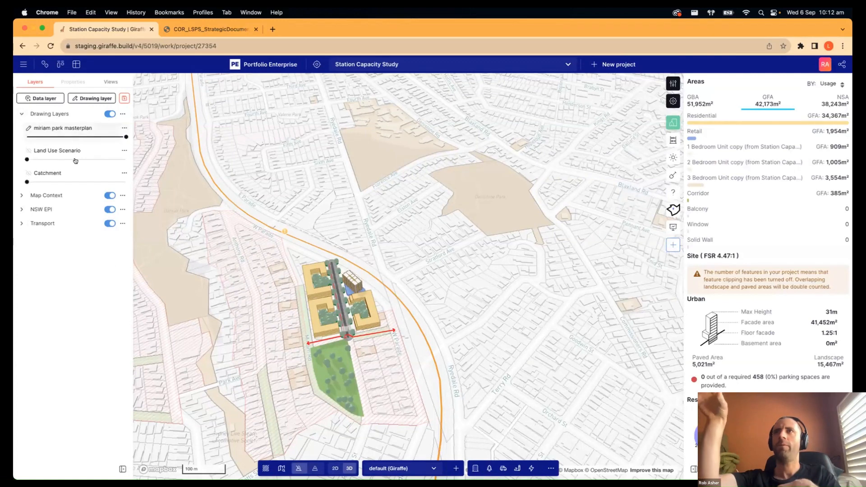
mouse_move(27, 159)
left_mouse_down()
mouse_move(116, 159)
mouse_move(112, 137)
mouse_move(91, 159)
left_mouse_up()
left_click(27, 137)
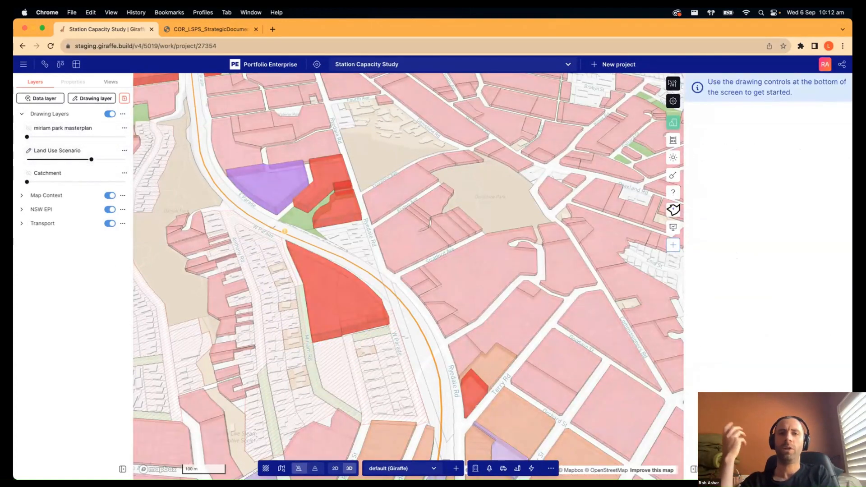
- Set the height of the Mixed Use - HD land use to 50 m and save the change
left_click(672, 82)
left_click(689, 71)
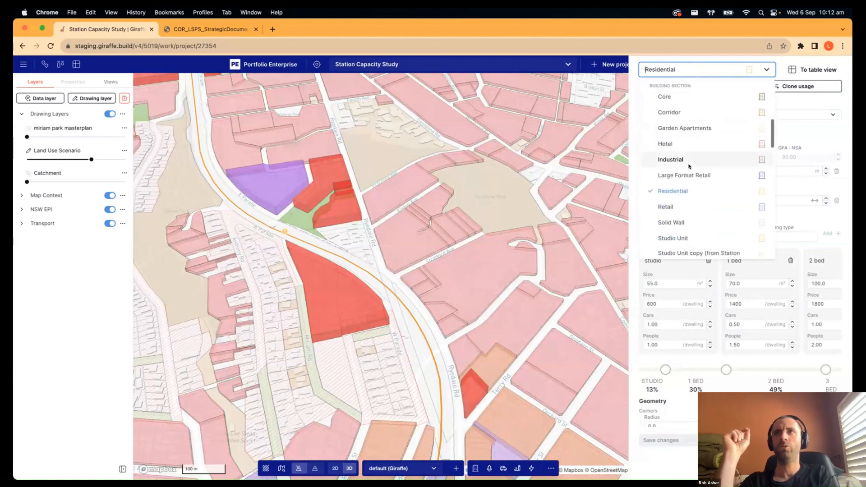
scroll(689, 166, "down", 10)
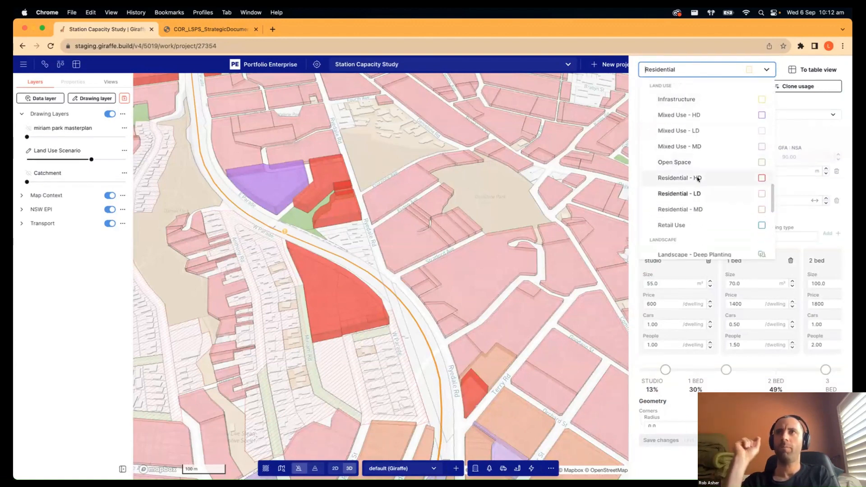
left_click(681, 115)
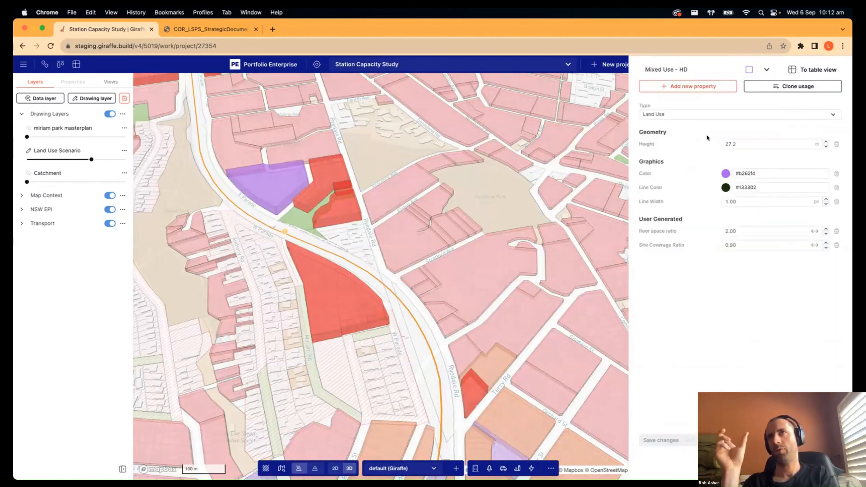
left_click(735, 143)
type("5")
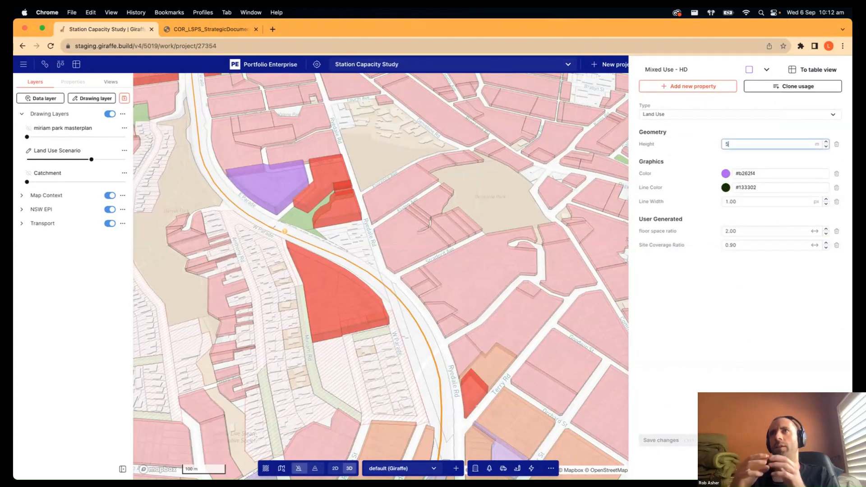
type("0")
key("Return")
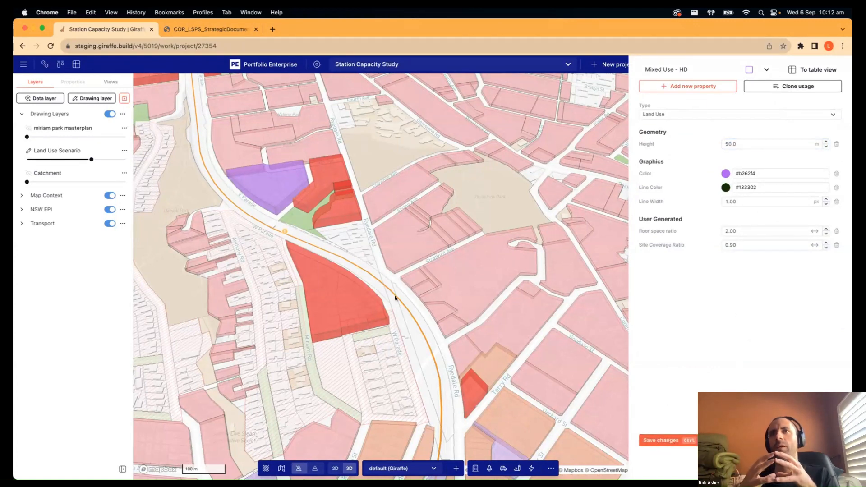
left_click(655, 438)
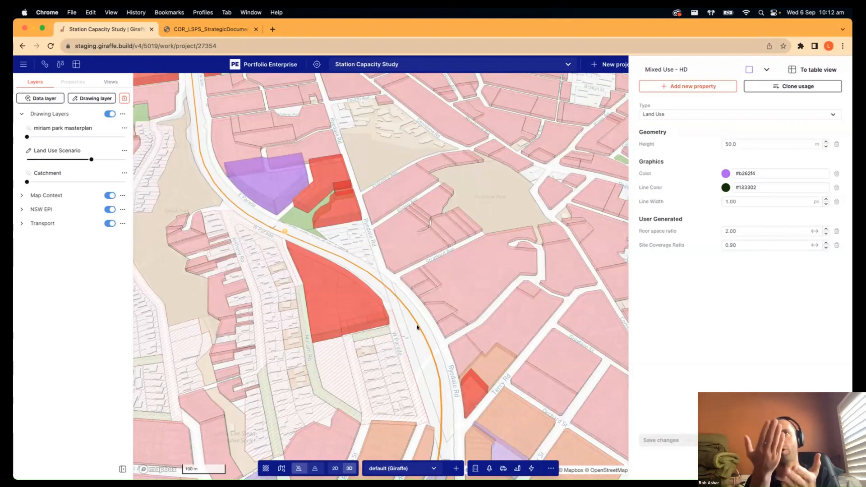
left_click(410, 338)
- Raise the Land Use Scenario layer's opacity to about 86% for a closer look at the mixed use blocks
scroll(410, 337, "down", 5)
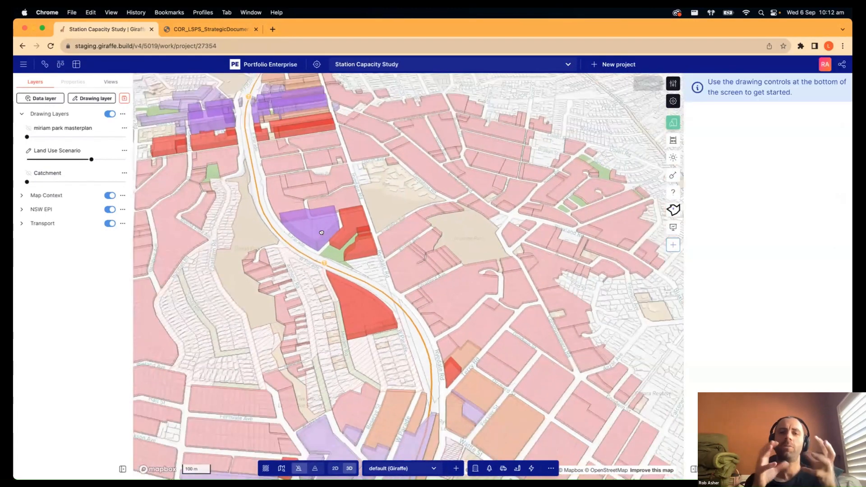
scroll(302, 209, "up", 5)
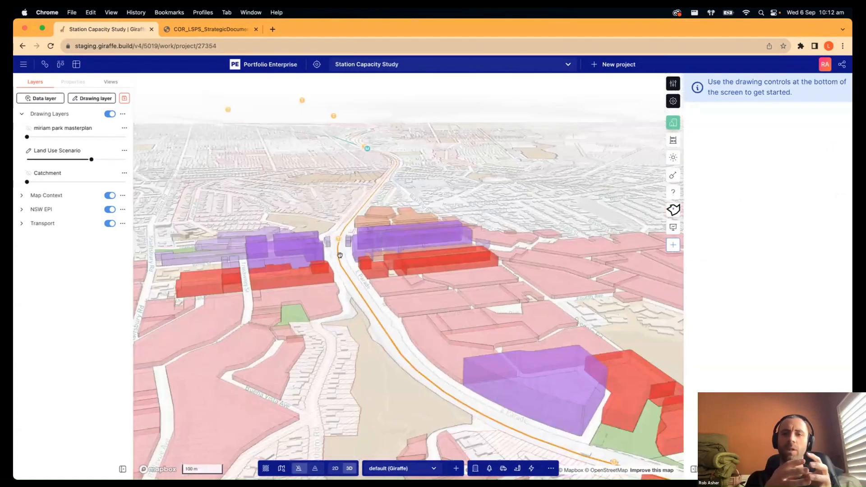
scroll(341, 258, "up", 5)
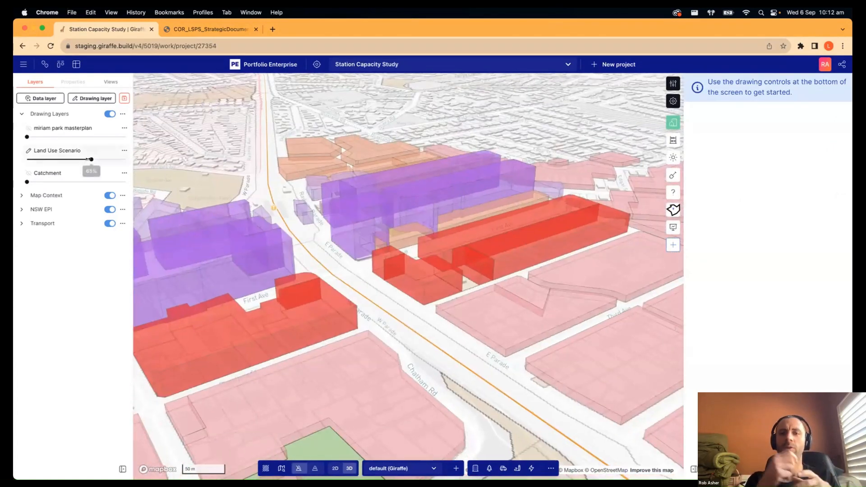
left_click_drag(92, 159, 111, 160)
- Set the Mixed Use - HD height to 100 m, save it, and check the massing along the rail corridor
left_click(673, 83)
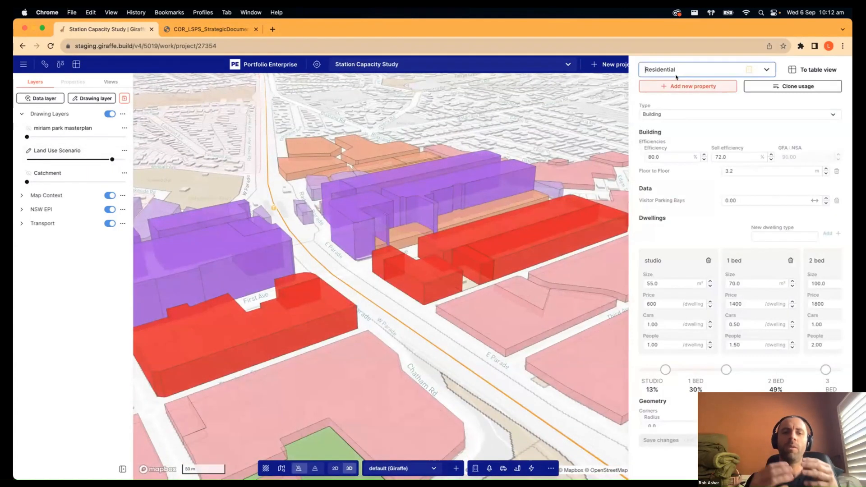
scroll(695, 218, "down", 10)
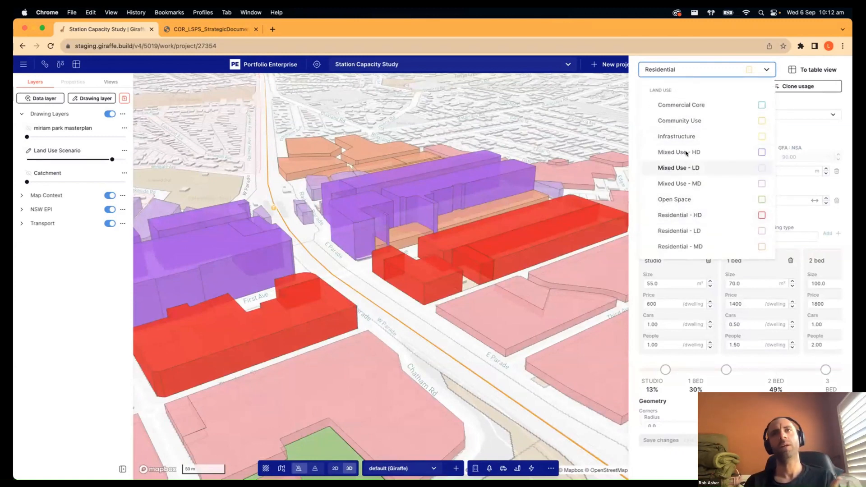
left_click(684, 152)
left_click(740, 144)
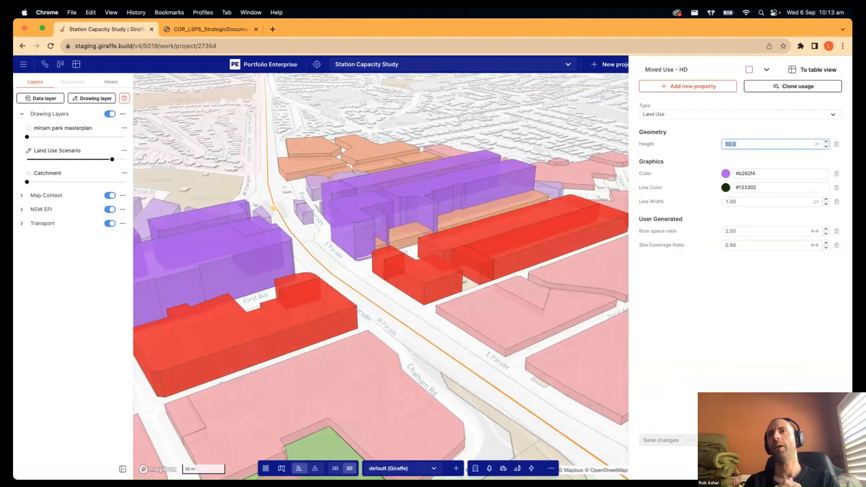
type("100")
left_click(674, 441)
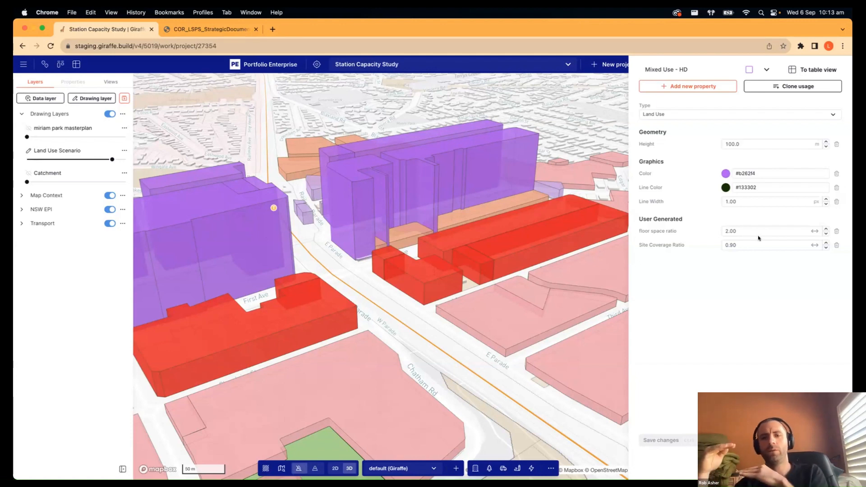
left_click(396, 323)
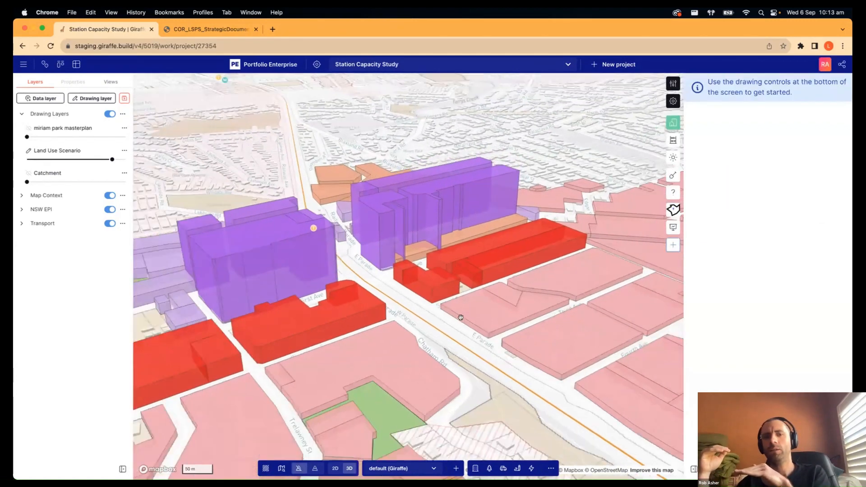
scroll(461, 318, "down", 5)
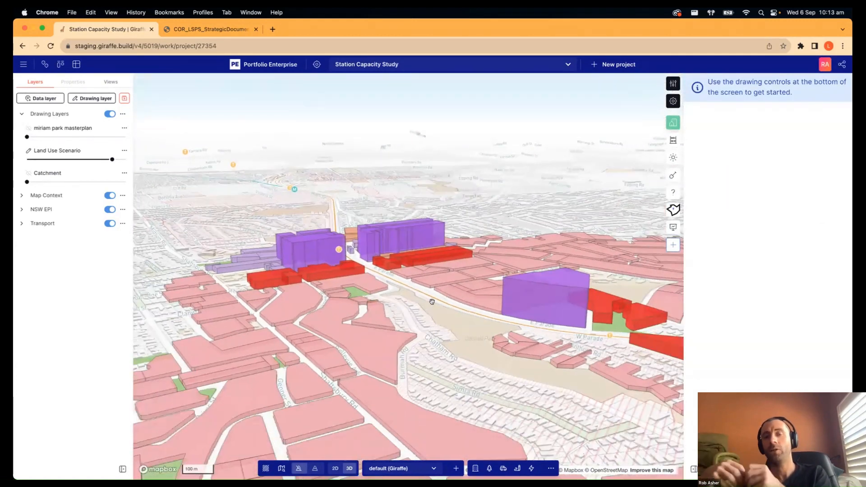
right_click_drag(432, 302, 442, 310)
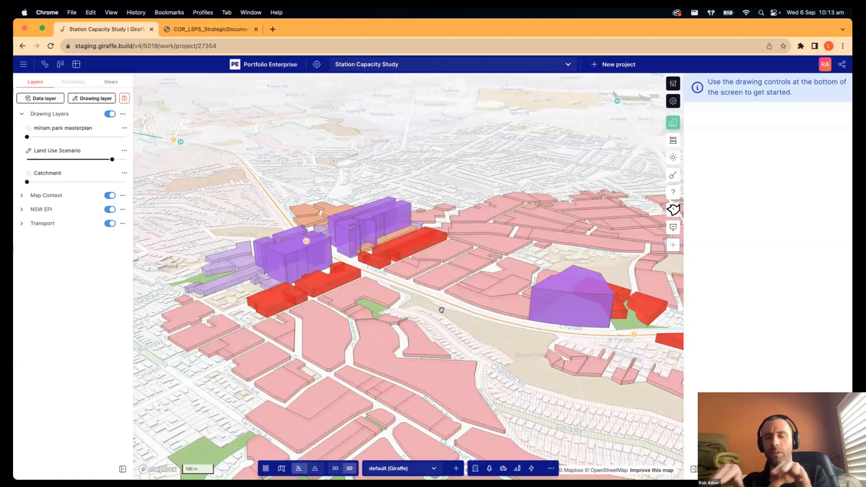
left_click_drag(555, 391, 490, 359)
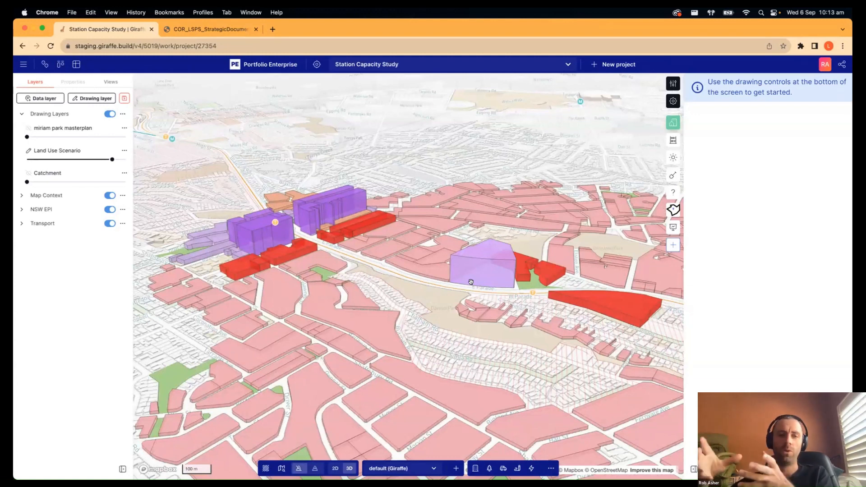
left_click_drag(441, 304, 375, 301)
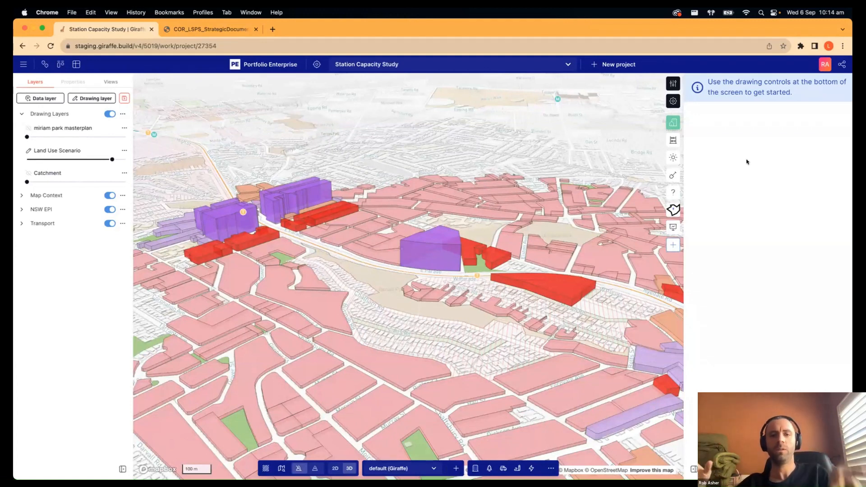
- Show the Zoning Analysis measures and review the Total dwellings formula without changing it
left_click(674, 140)
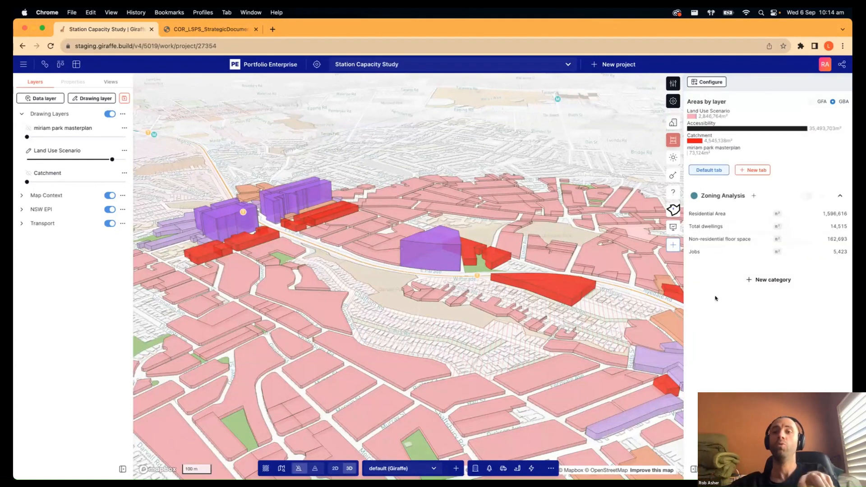
left_click(705, 227)
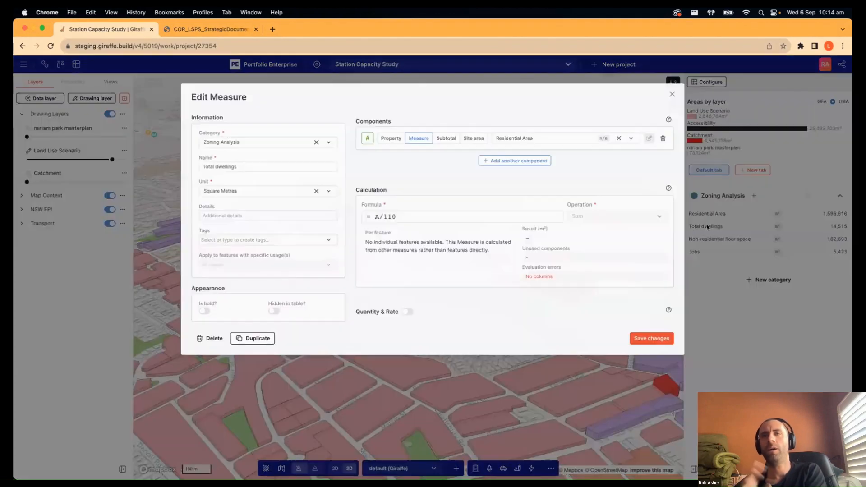
left_click(672, 93)
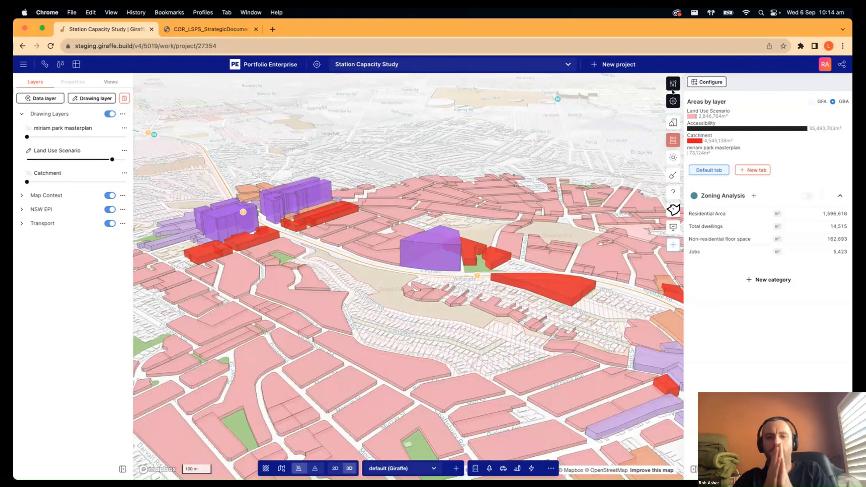
left_click_drag(411, 311, 376, 289)
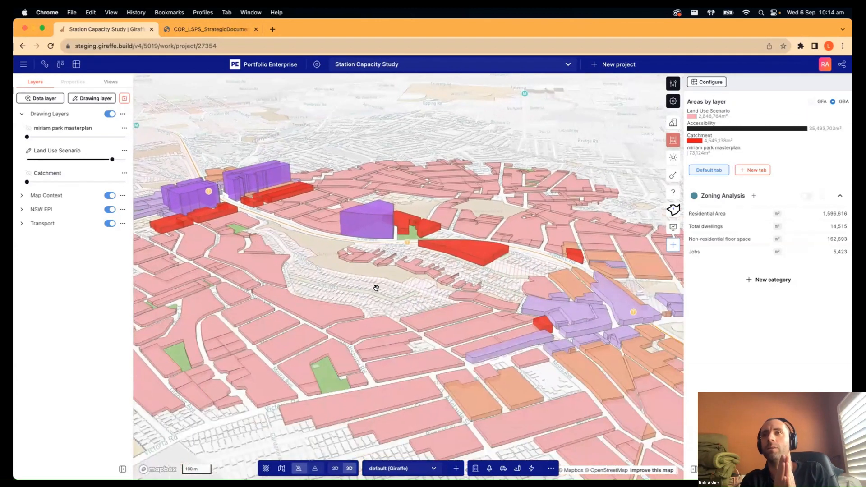
- Switch the map to 2D and copy the large Mixed Use - HD parcel beside the rail line north of the station
scroll(377, 289, "down", 5)
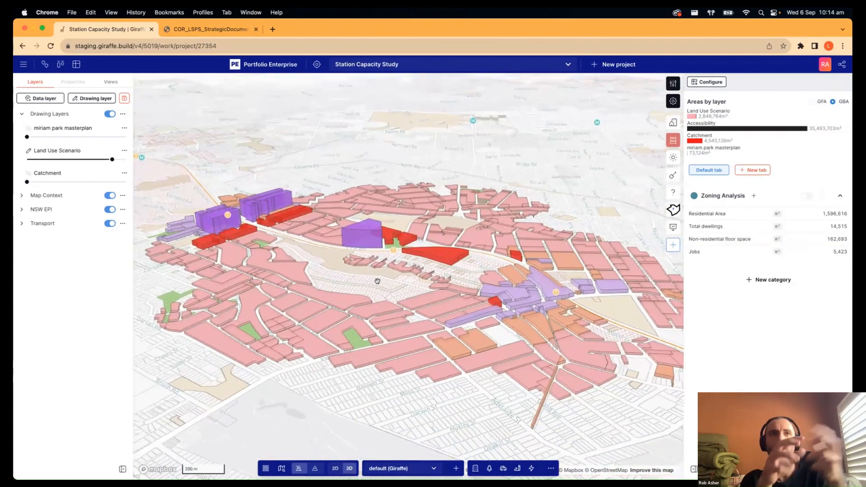
scroll(378, 281, "up", 2)
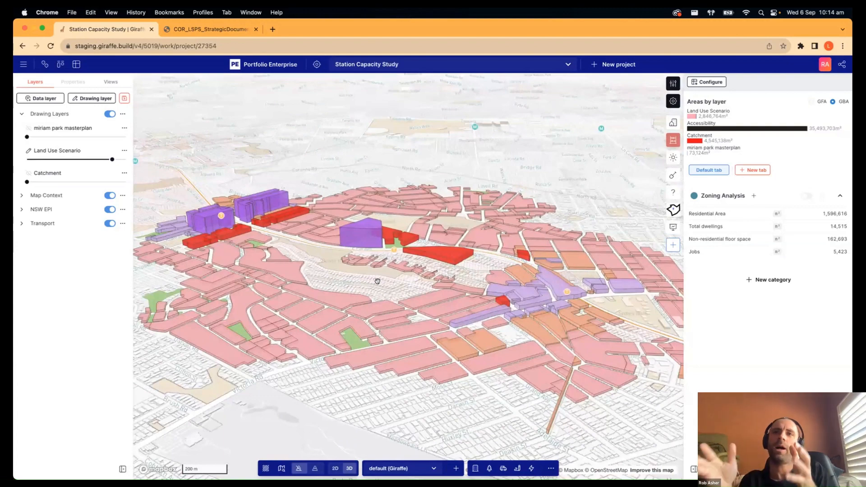
key("2")
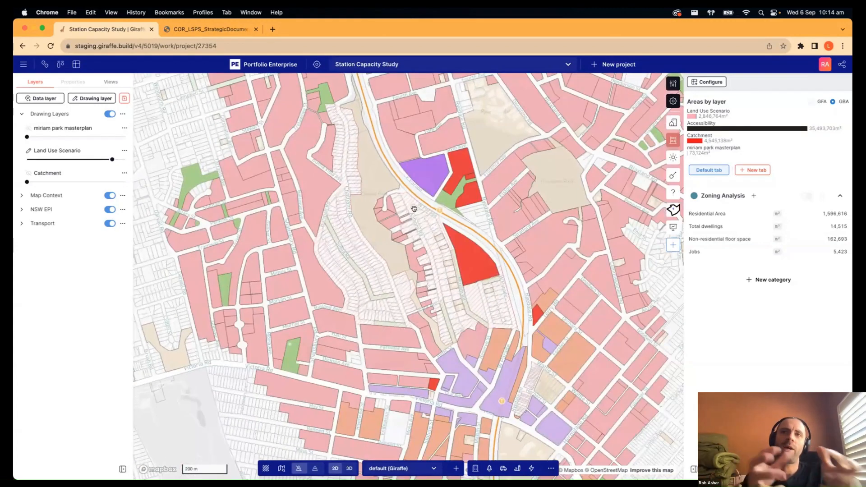
scroll(407, 245, "up", 3)
scroll(407, 245, "up", 2)
left_click(412, 211)
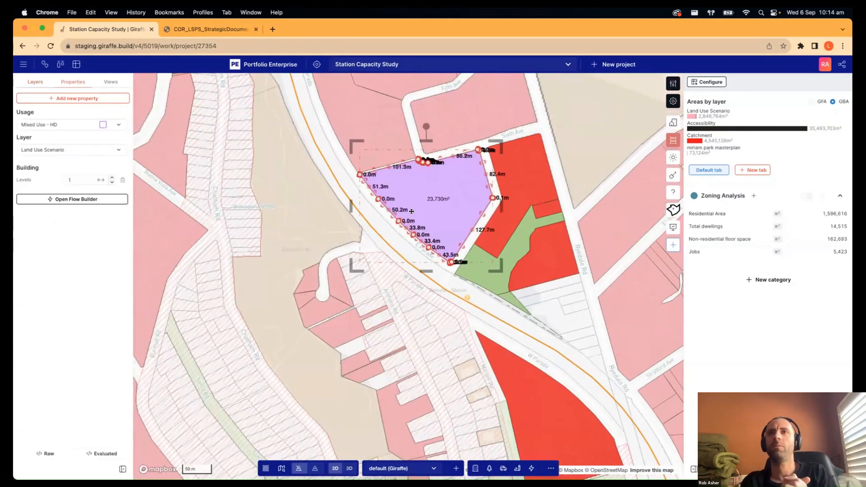
key("ctrl+c")
key("Escape")
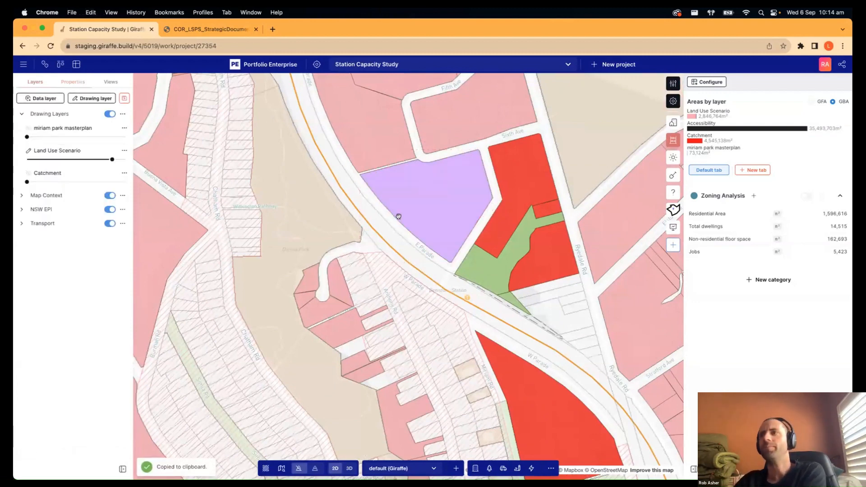
- Delete the original Mixed Use - HD parcel's vertices along the southern part of E Parade and at its southern tip
scroll(413, 216, "up", 1)
scroll(413, 216, "up", 2)
left_click(412, 215)
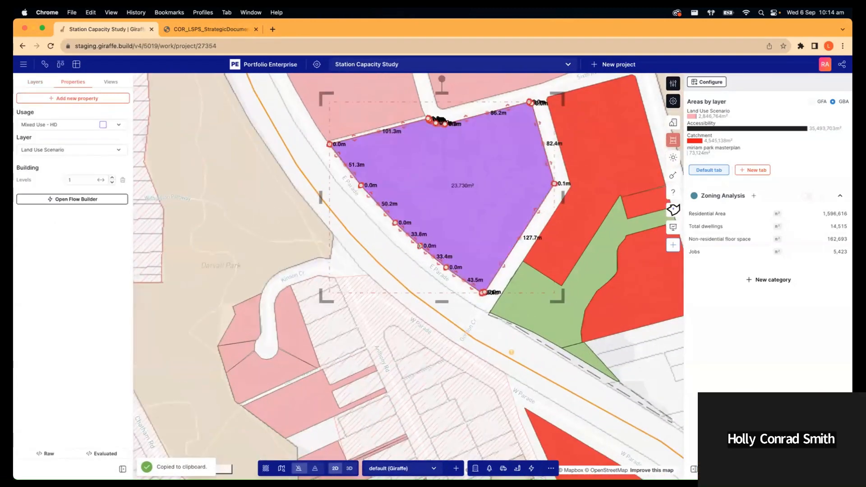
scroll(417, 245, "up", 2)
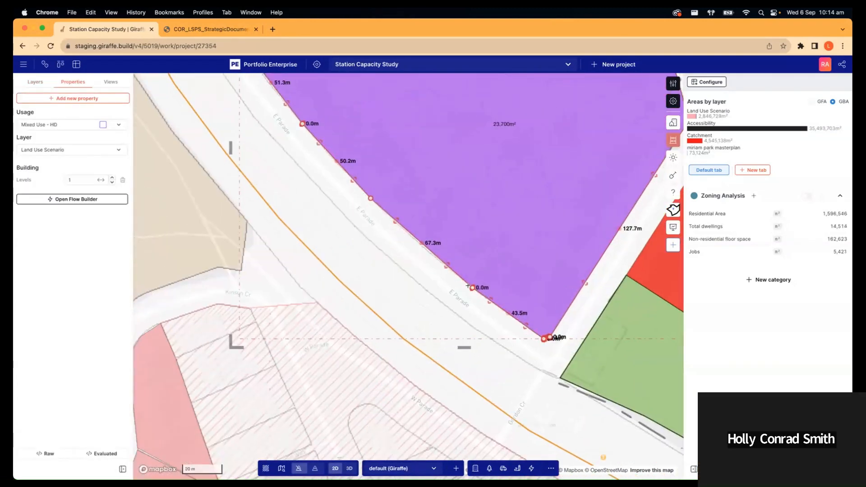
left_click(545, 338)
key("Delete")
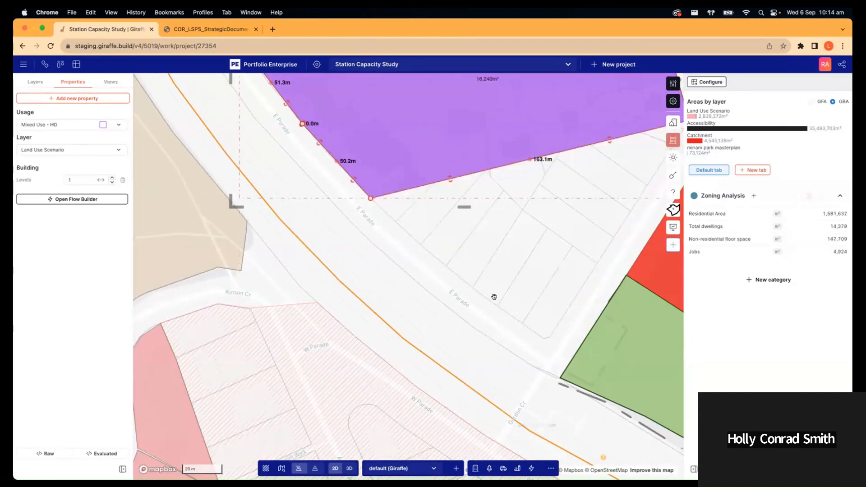
- Reshape the parcel's southern edge to follow the lot boundaries, adding vertices and fine-tuning the pointed corner between the lots
scroll(469, 317, "down", 1)
left_click_drag(469, 317, 398, 389)
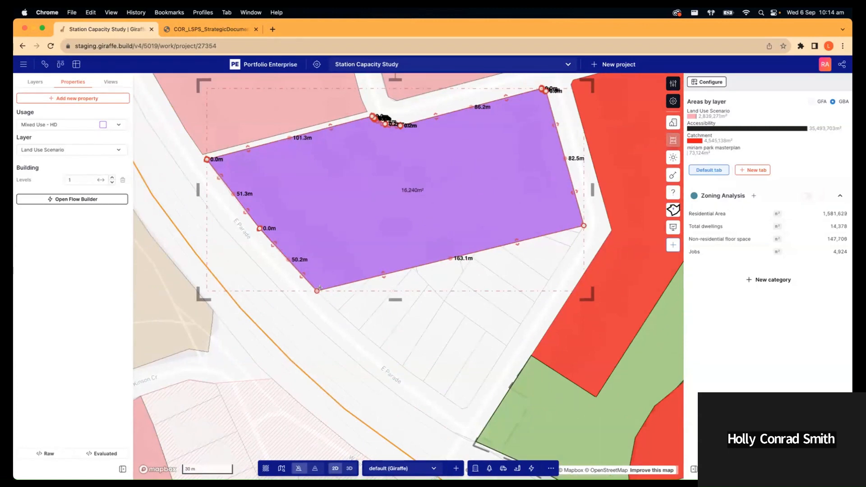
left_click_drag(383, 274, 381, 233)
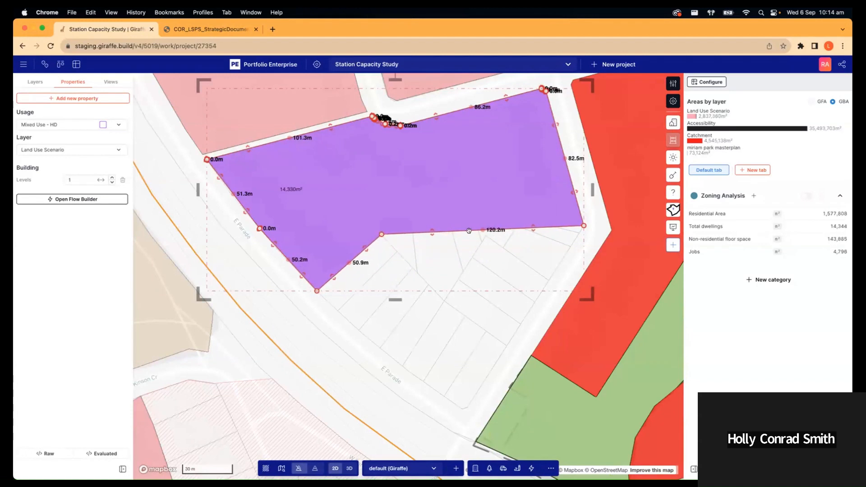
left_click_drag(470, 231, 442, 299)
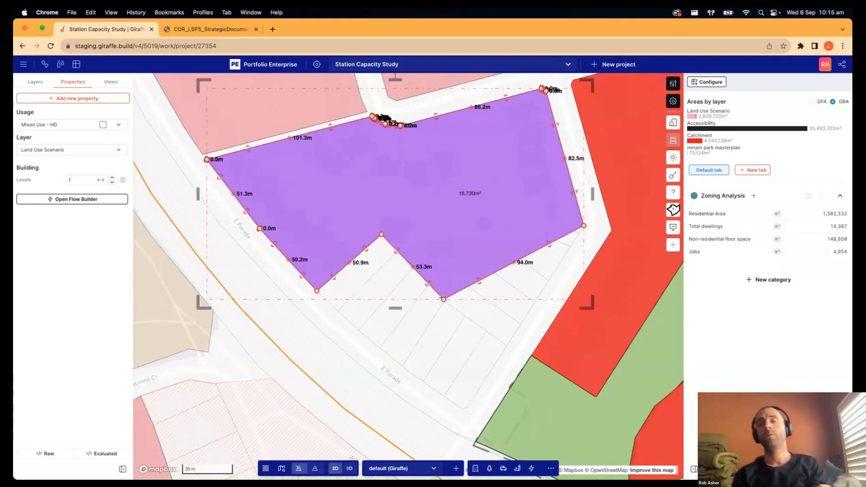
left_click_drag(514, 262, 579, 230)
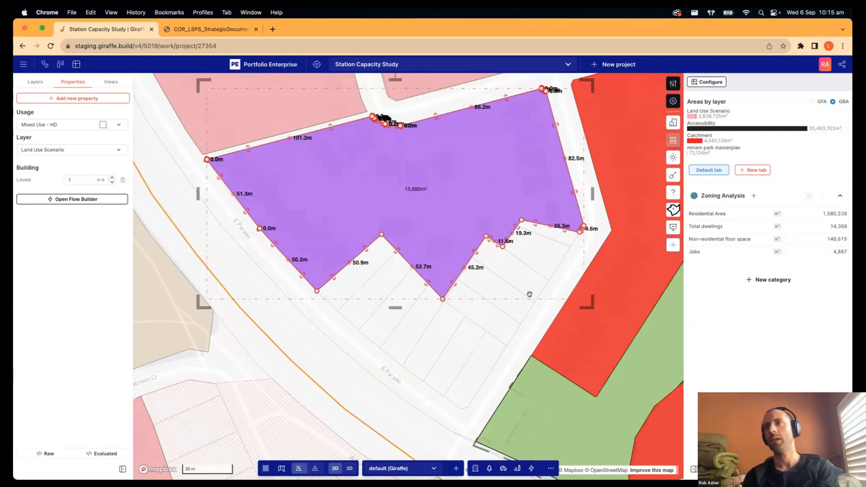
left_click(467, 333)
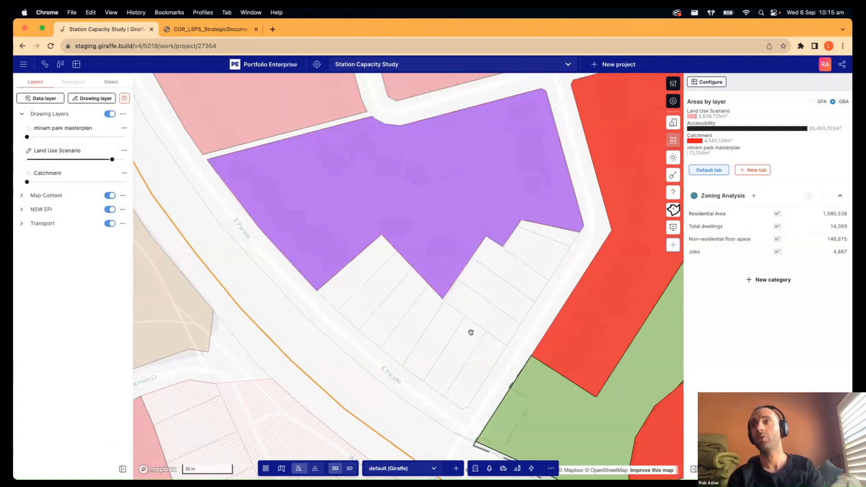
left_click(440, 285)
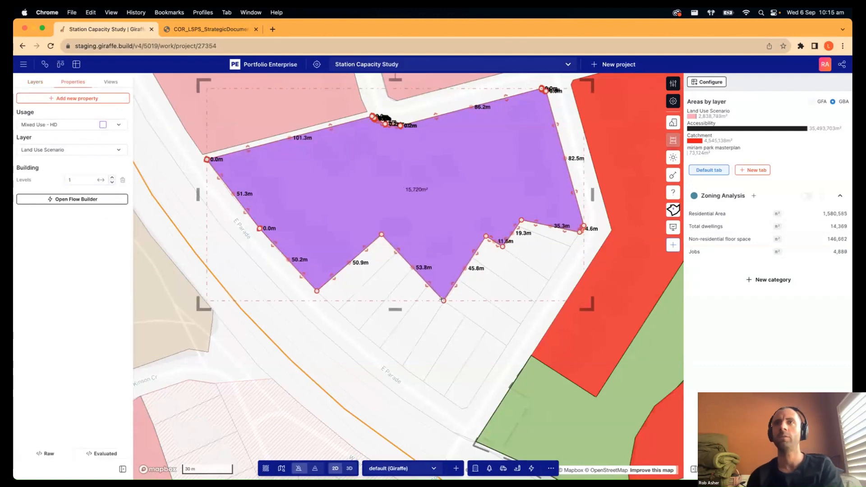
left_click(446, 335)
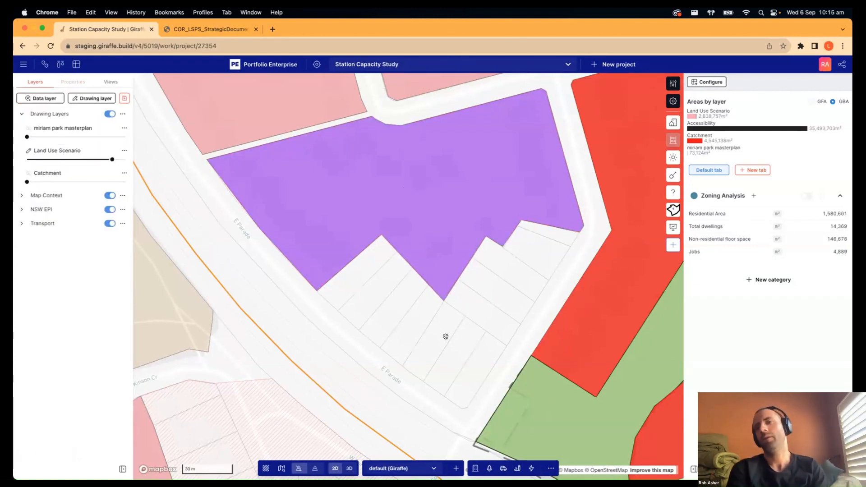
- Paste the copied Mixed Use - HD parcel and trim its outline to the southern lots left out of the original
left_click(446, 336)
left_click(446, 337)
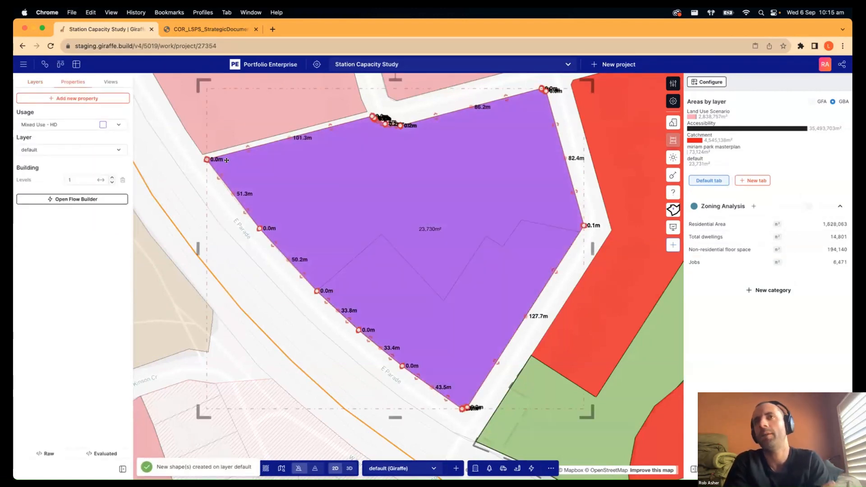
left_click_drag(206, 159, 383, 113)
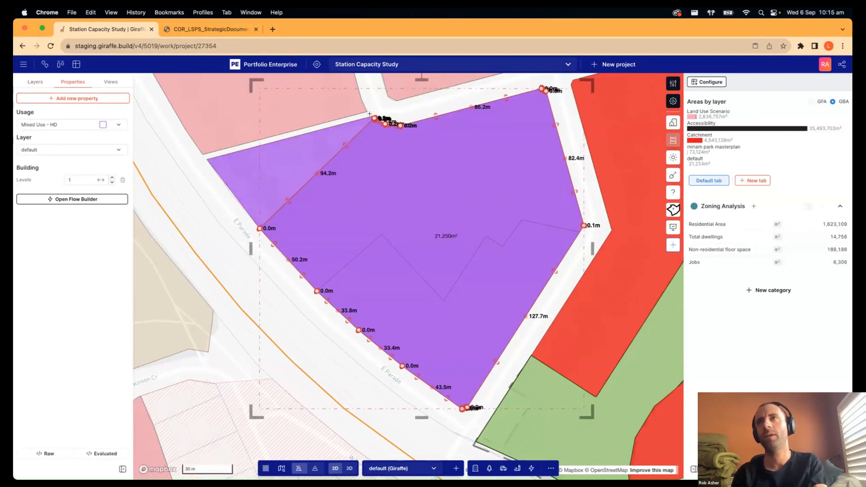
left_click_drag(374, 119, 400, 125)
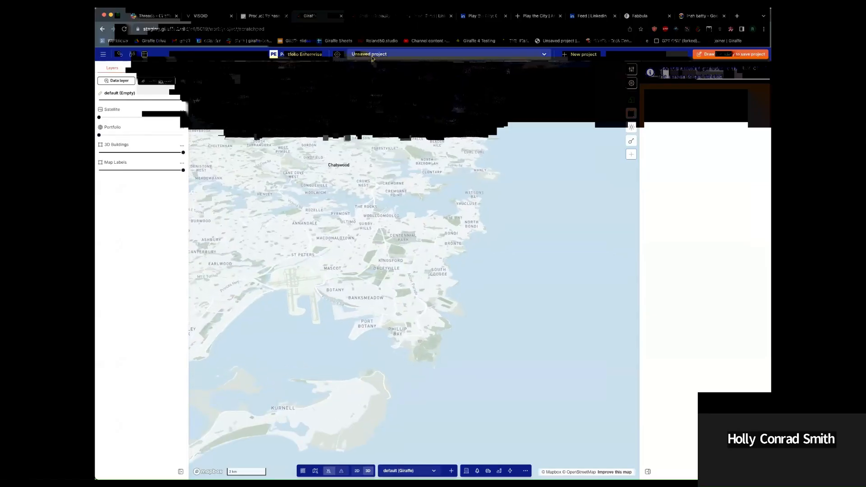
- Open the Station Capacity Study project and add the public Speckle app, bringing up its export form
left_click(400, 54)
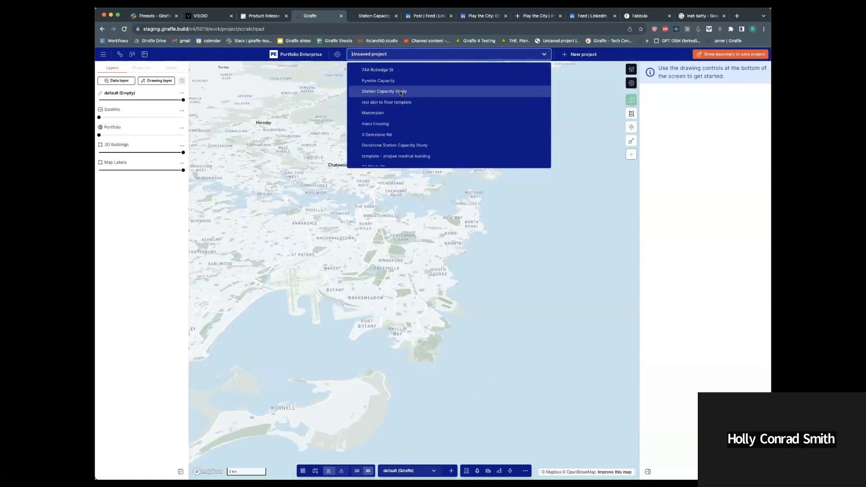
left_click(401, 92)
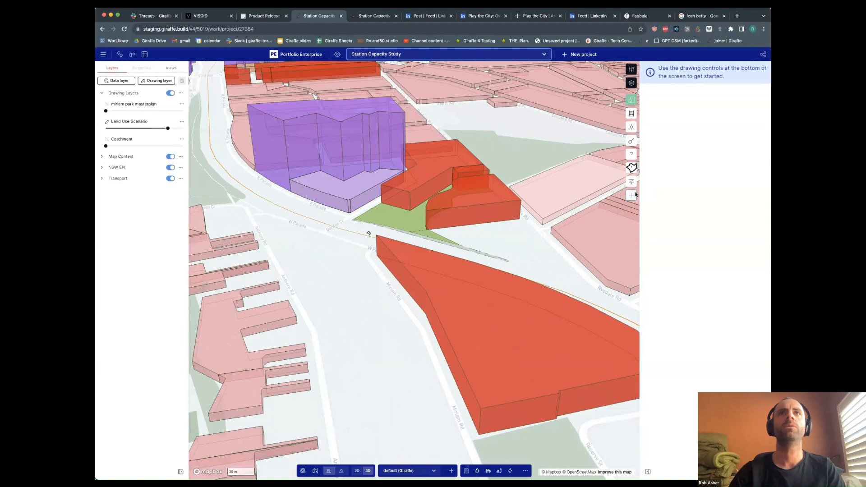
left_click(631, 195)
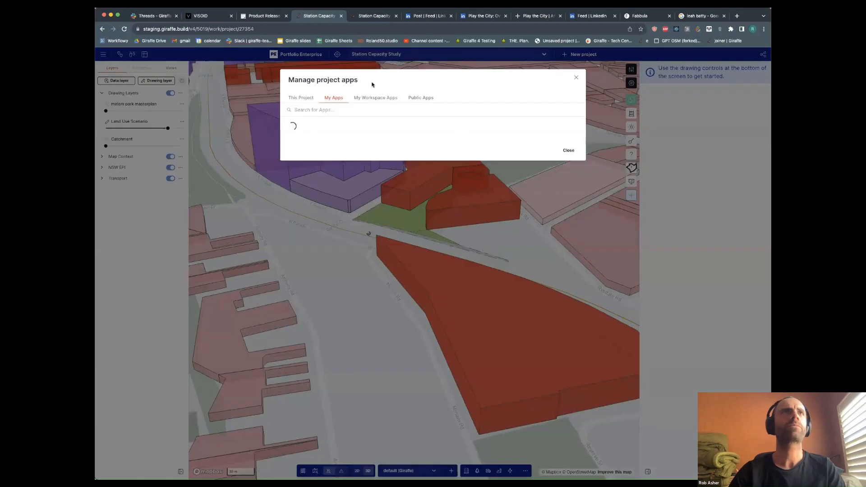
left_click(424, 97)
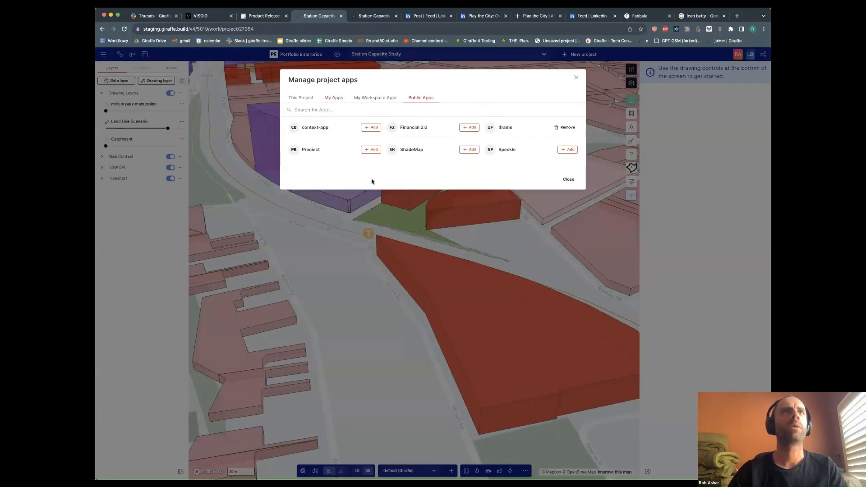
left_click(567, 150)
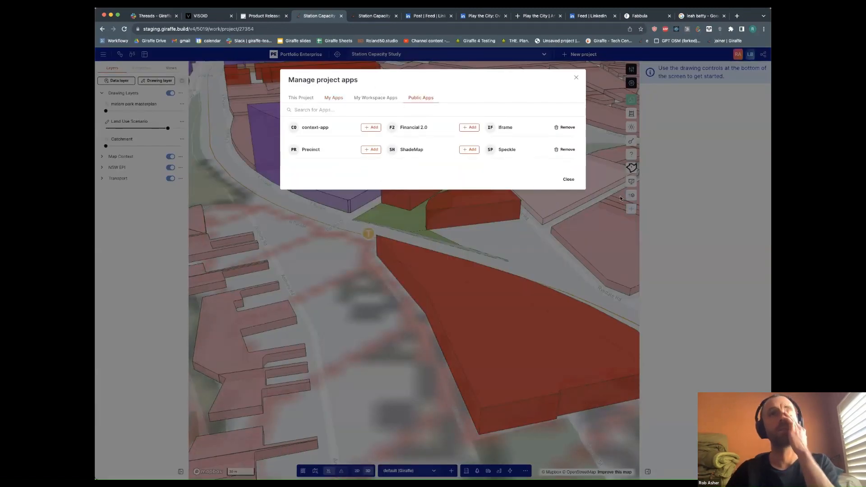
left_click(637, 194)
left_click(631, 195)
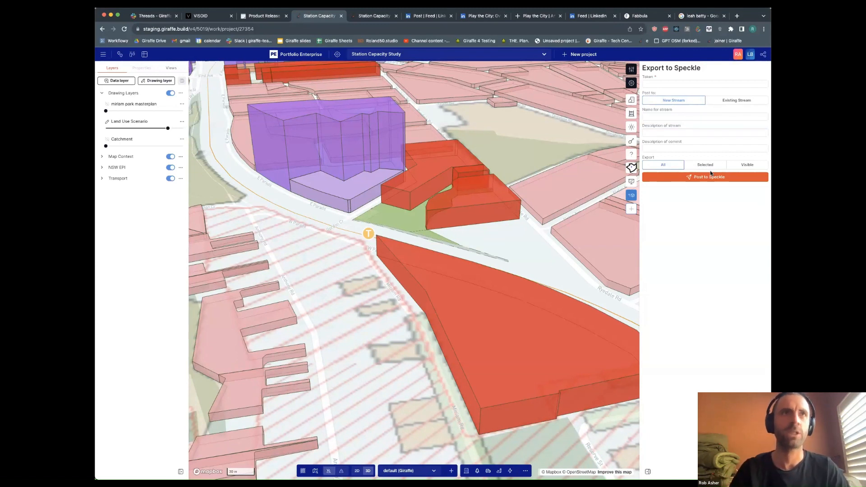
- Examine the massing around the station from another side and switch to VISOID to check the precinct renders
left_click(397, 218)
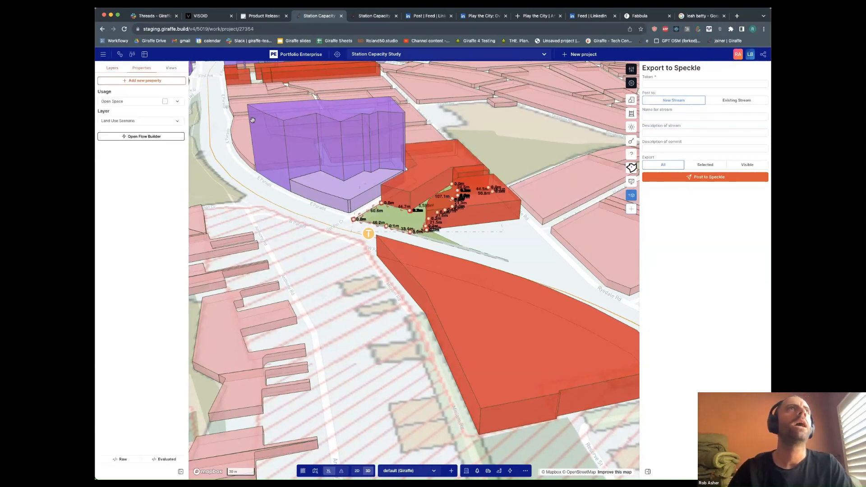
left_click(294, 205)
right_click_drag(293, 204, 374, 177)
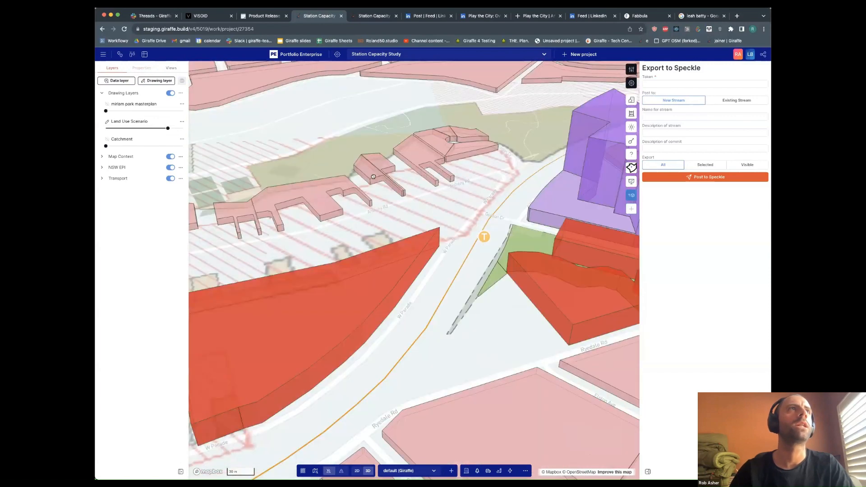
key("super+2")
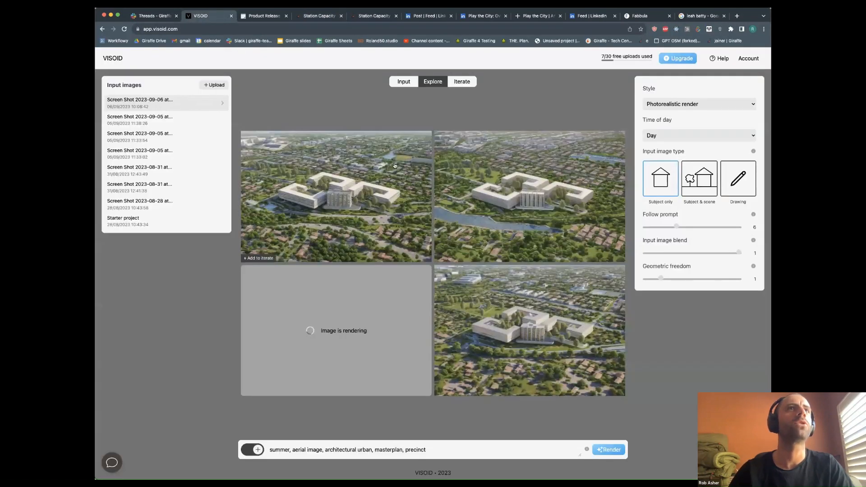
- Return to the Giraffe project, fade out Land Use Scenario and show the miriam park masterplan layer at full opacity
left_click(318, 17)
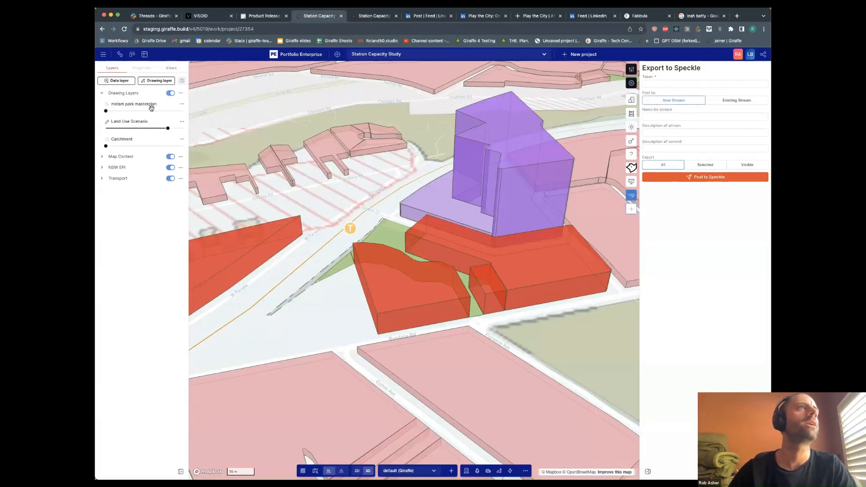
left_click(170, 93)
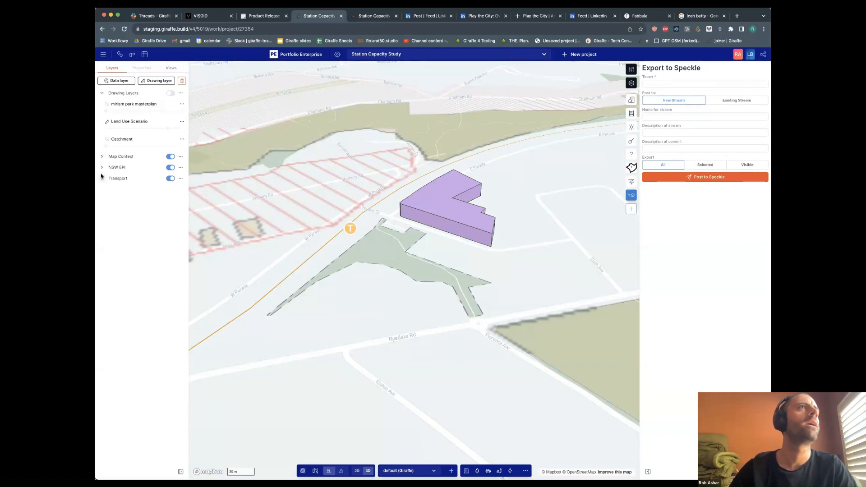
left_click(102, 179)
left_click(170, 93)
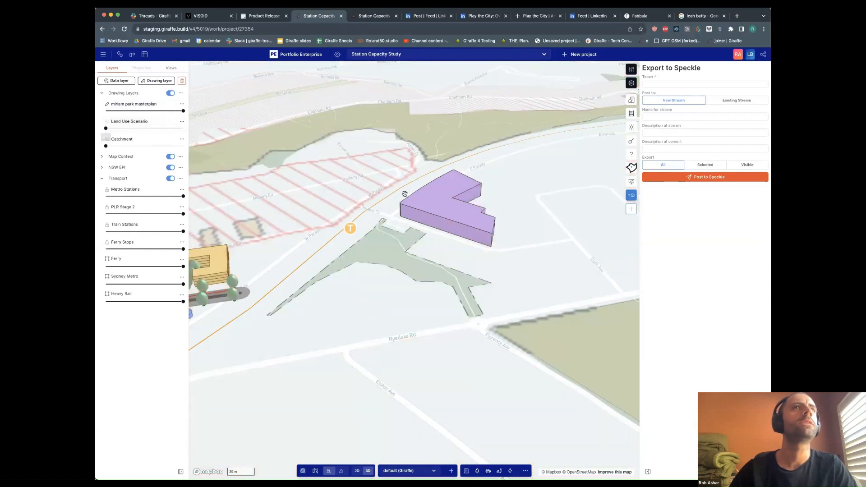
right_click_drag(405, 194, 380, 298)
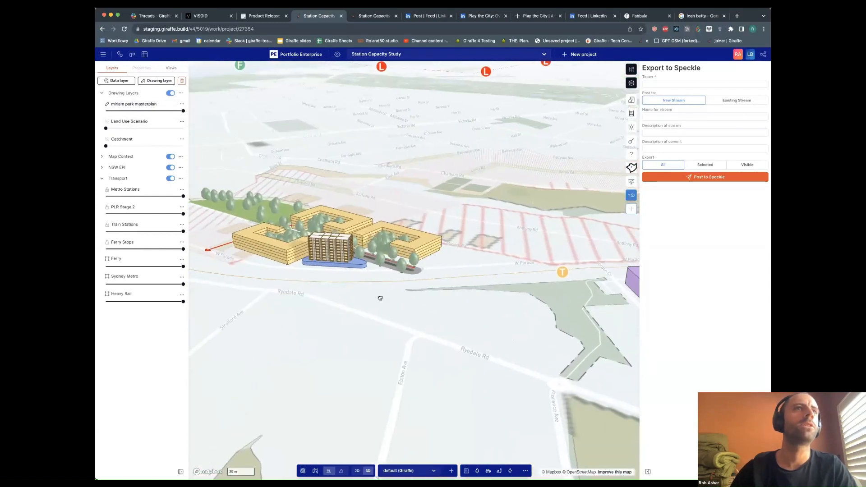
scroll(380, 298, "up", 3)
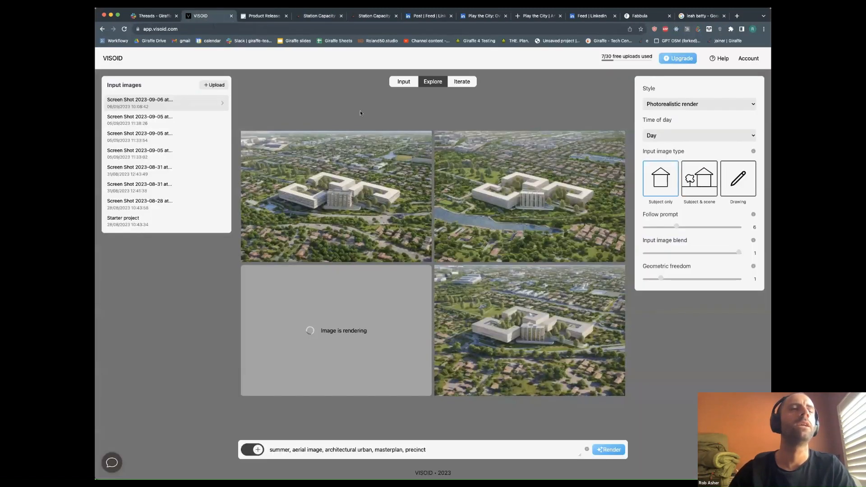
- Enlarge the VISOID render with the waterway, compare its building forms up close, and return to the Giraffe masterplan
left_click(480, 193)
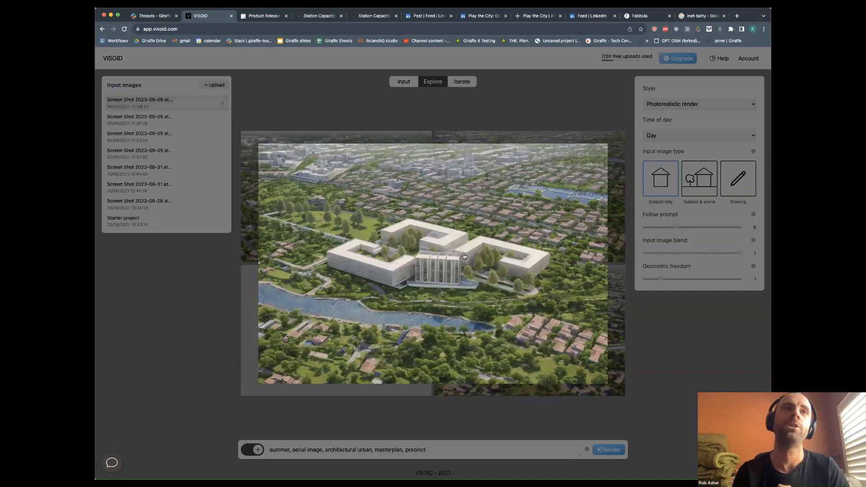
left_click(289, 425)
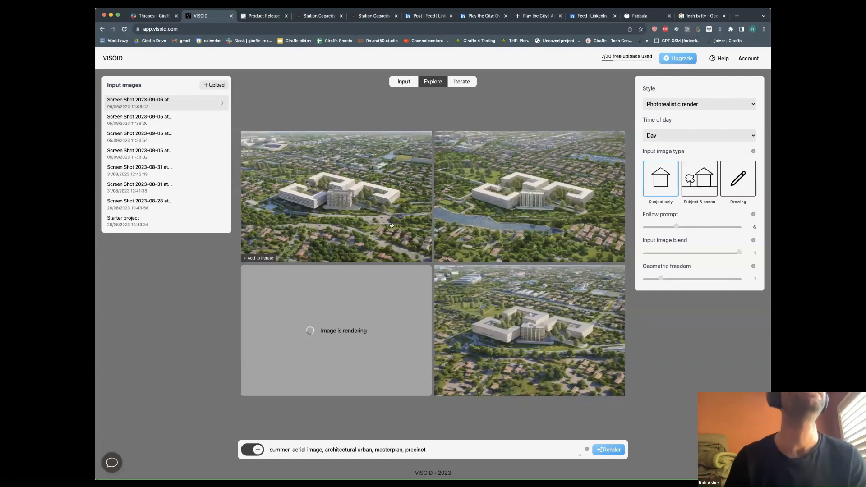
scroll(528, 225, "up", 3, "ctrl")
scroll(529, 225, "up", 5, "ctrl")
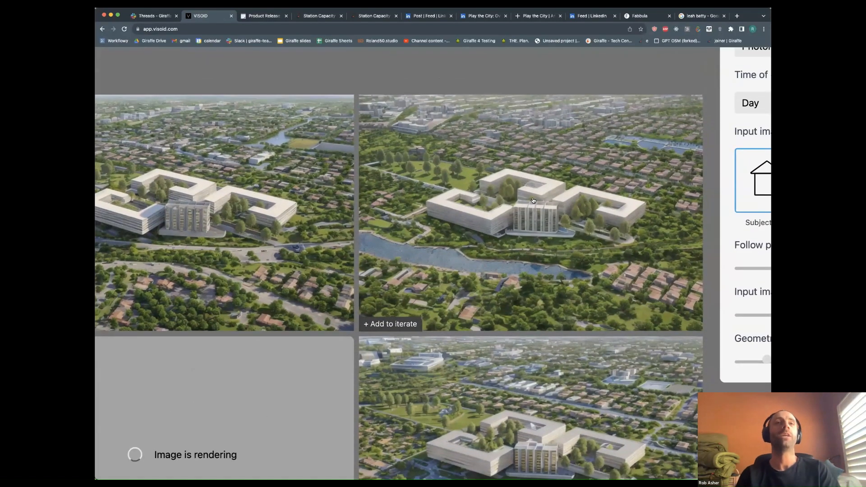
scroll(526, 240, "up", 1, "ctrl")
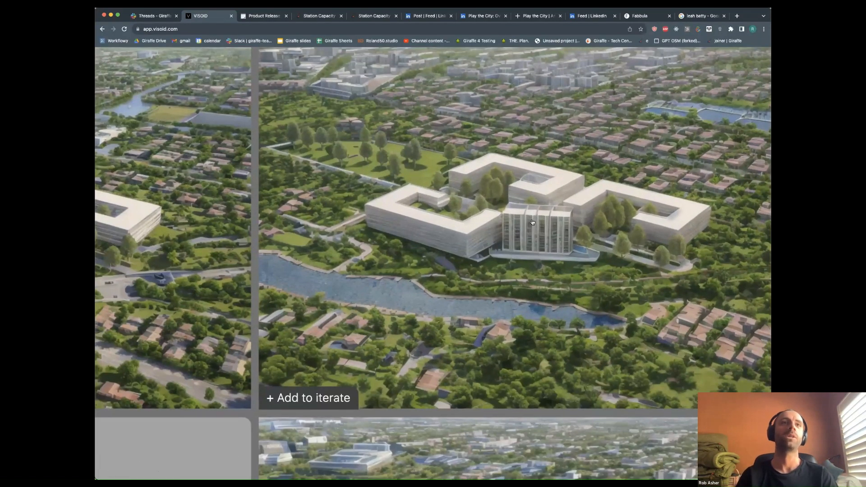
scroll(538, 208, "down", 5, "ctrl")
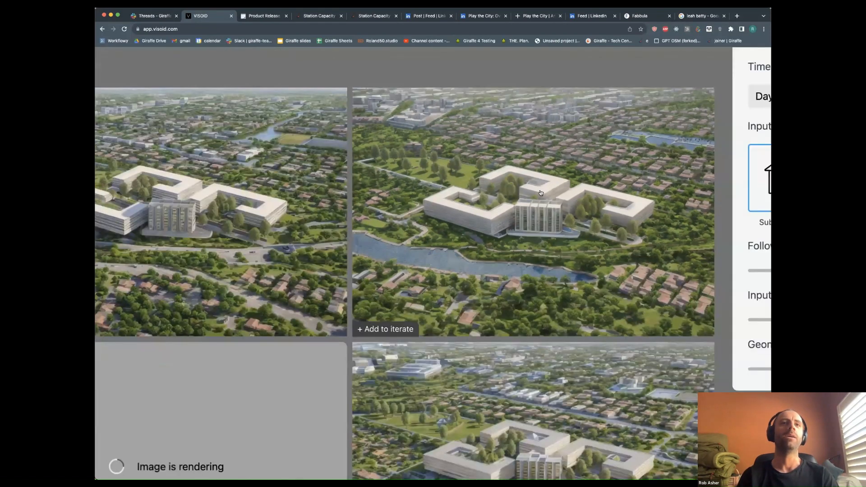
scroll(516, 203, "down", 1, "ctrl")
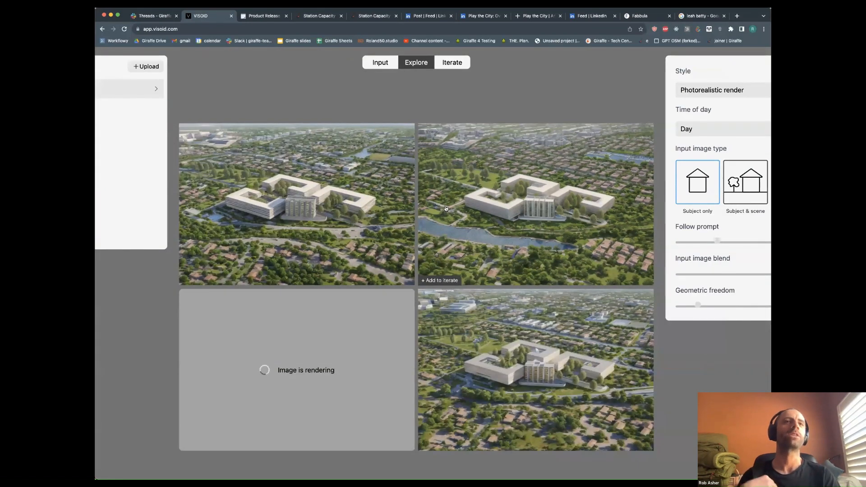
left_click(326, 16)
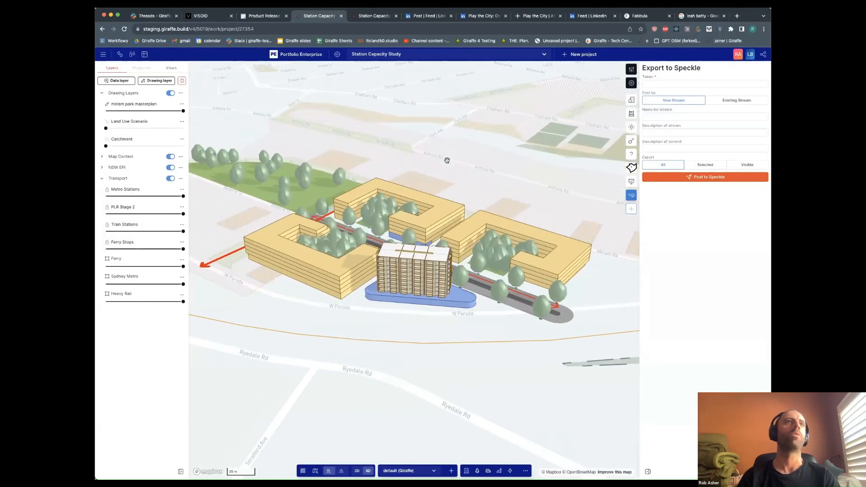